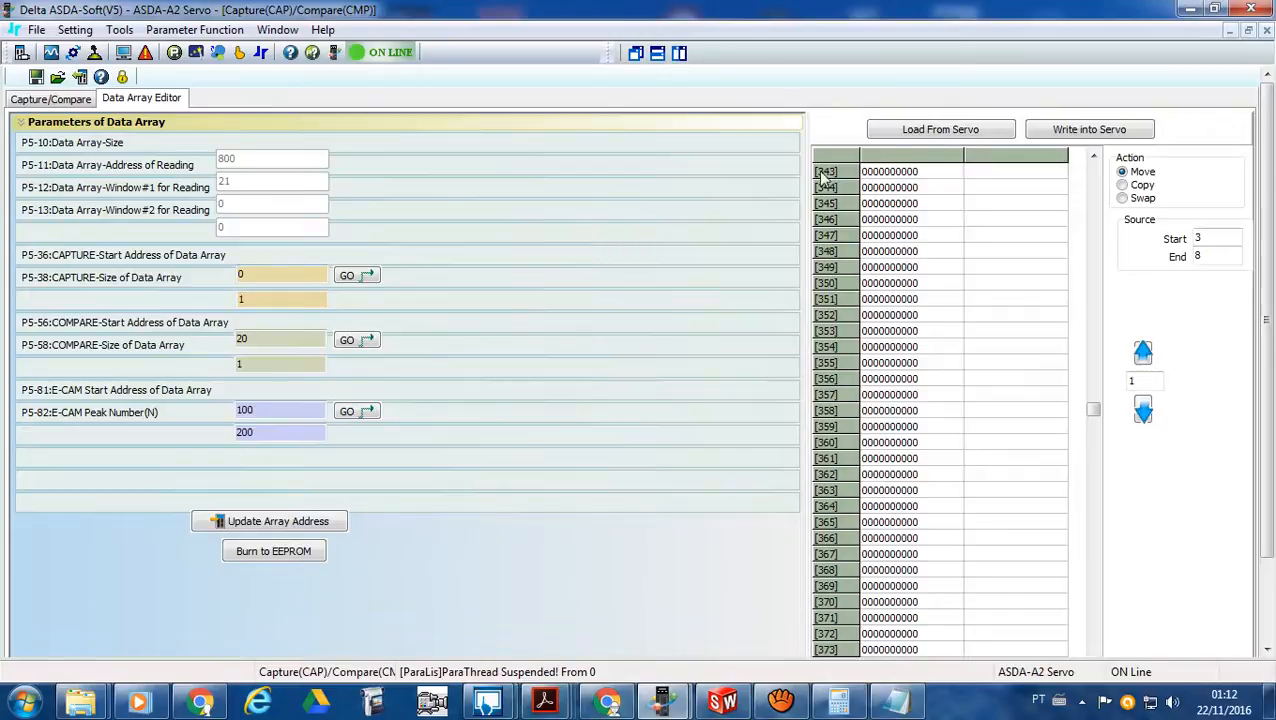
# - Review the Capture/Compare settings and open the setting helper for P5-39 CAPTURE-Activate CAP Control in the Parameter Editor
pyautogui.click(55, 99)
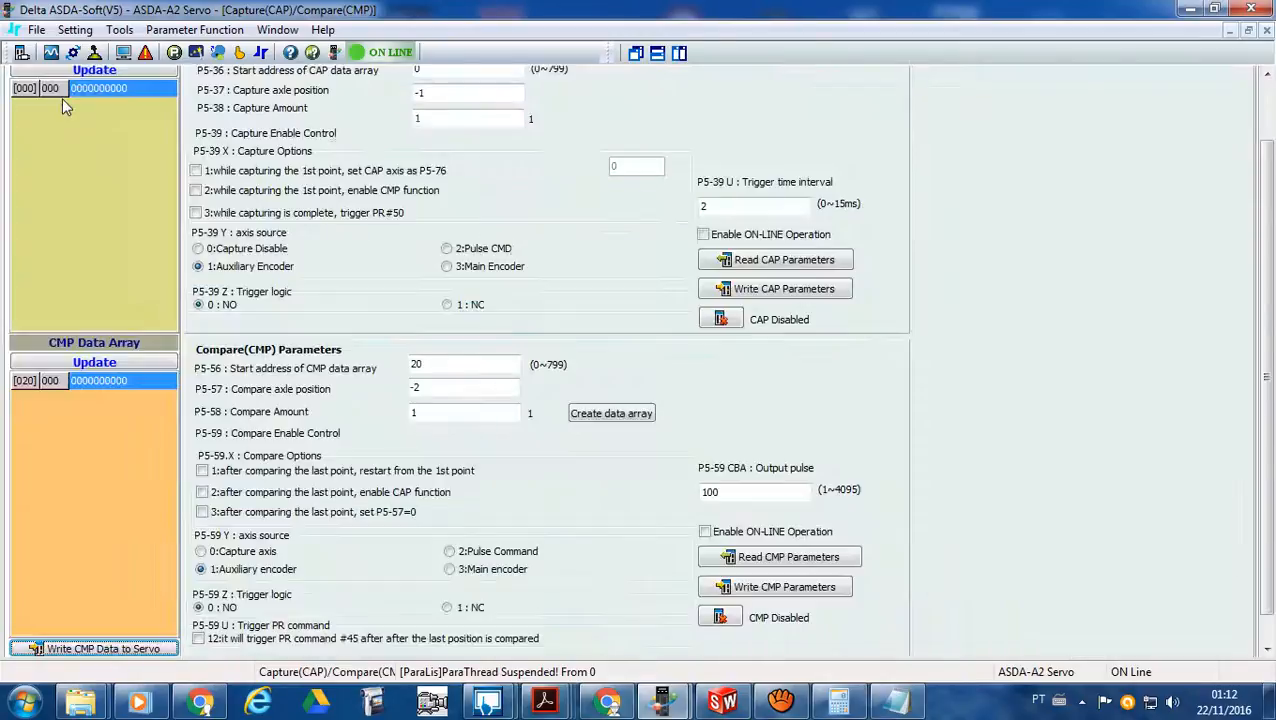
pyautogui.moveTo(1268, 485); pyautogui.dragTo(1265, 420)
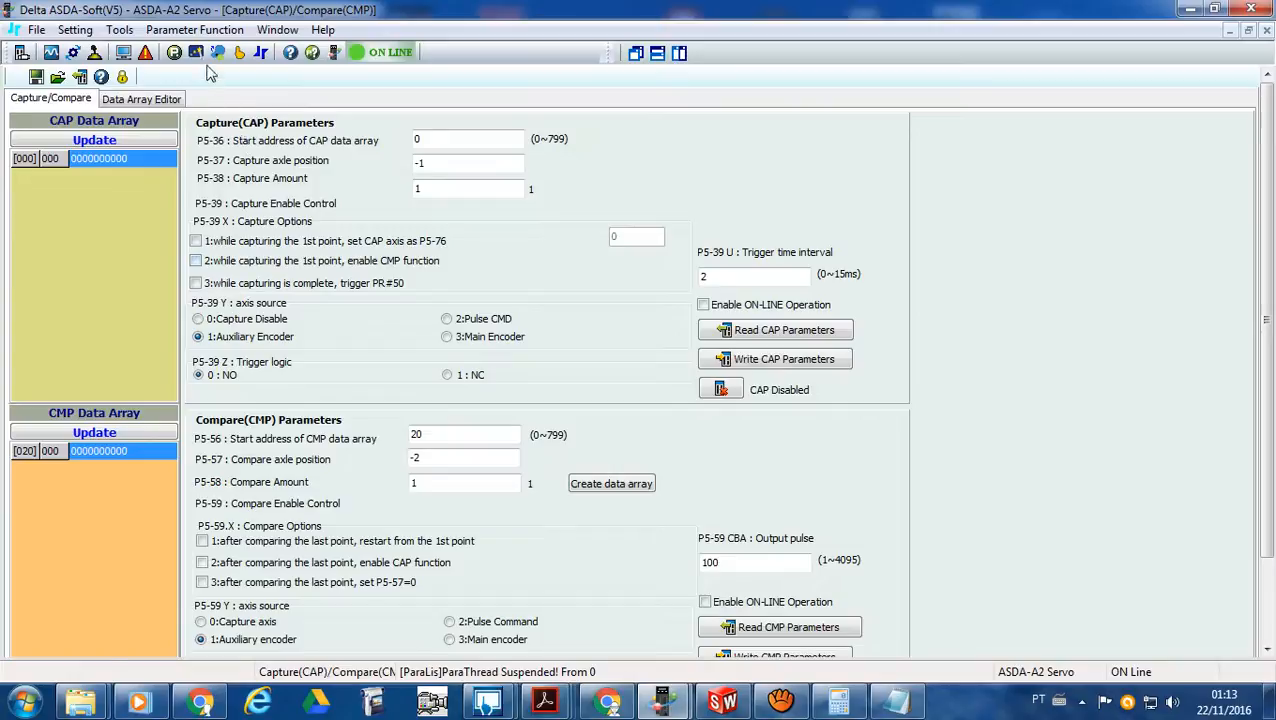
pyautogui.click(174, 53)
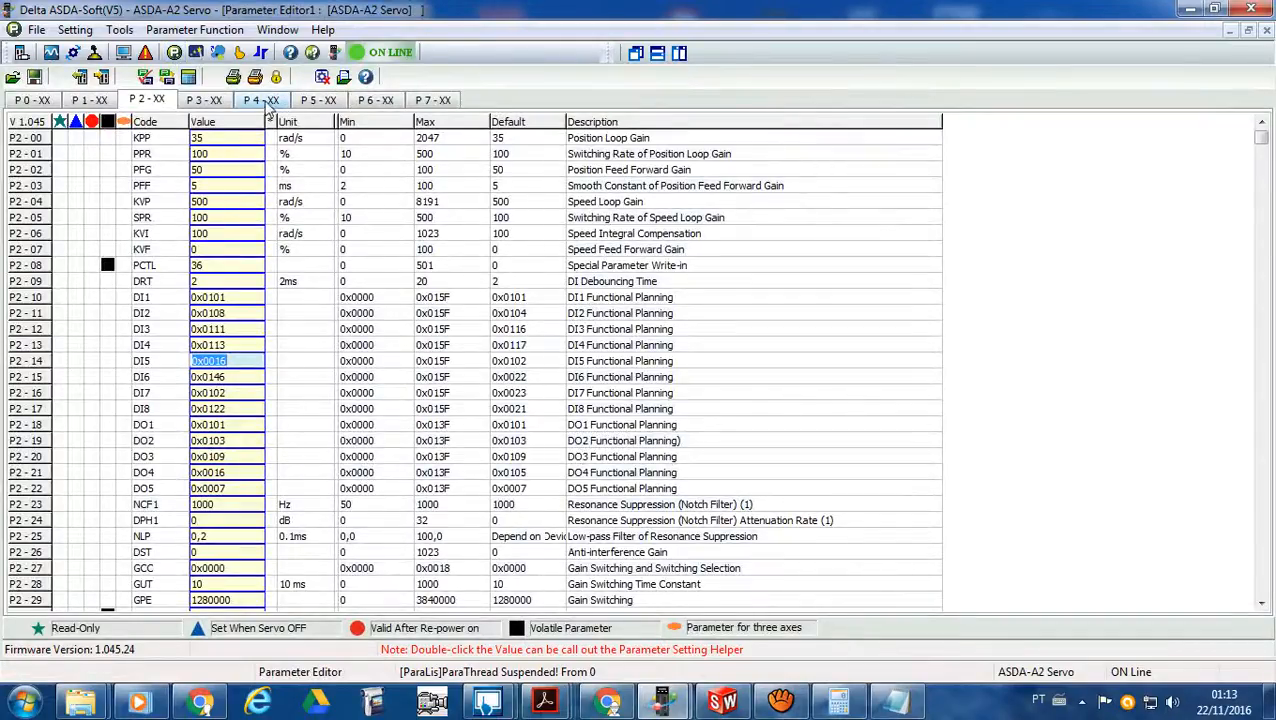
pyautogui.click(318, 102)
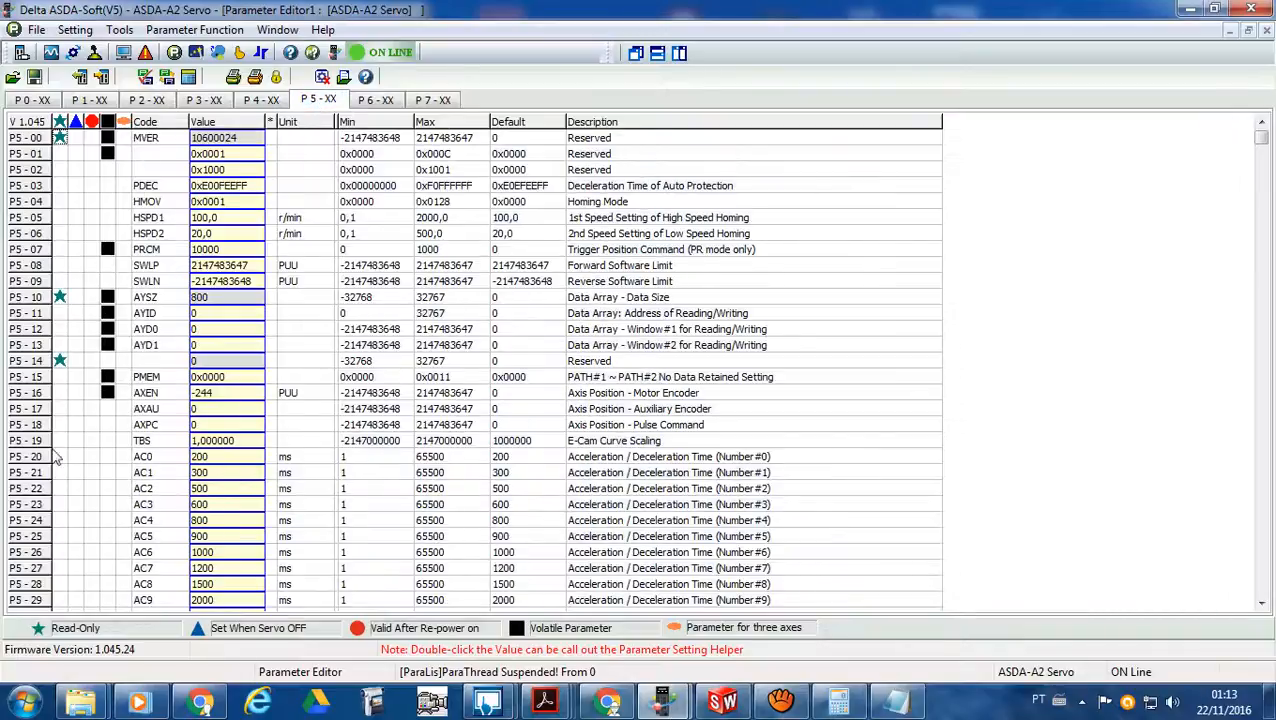
pyautogui.scroll(-4, 84, 585)
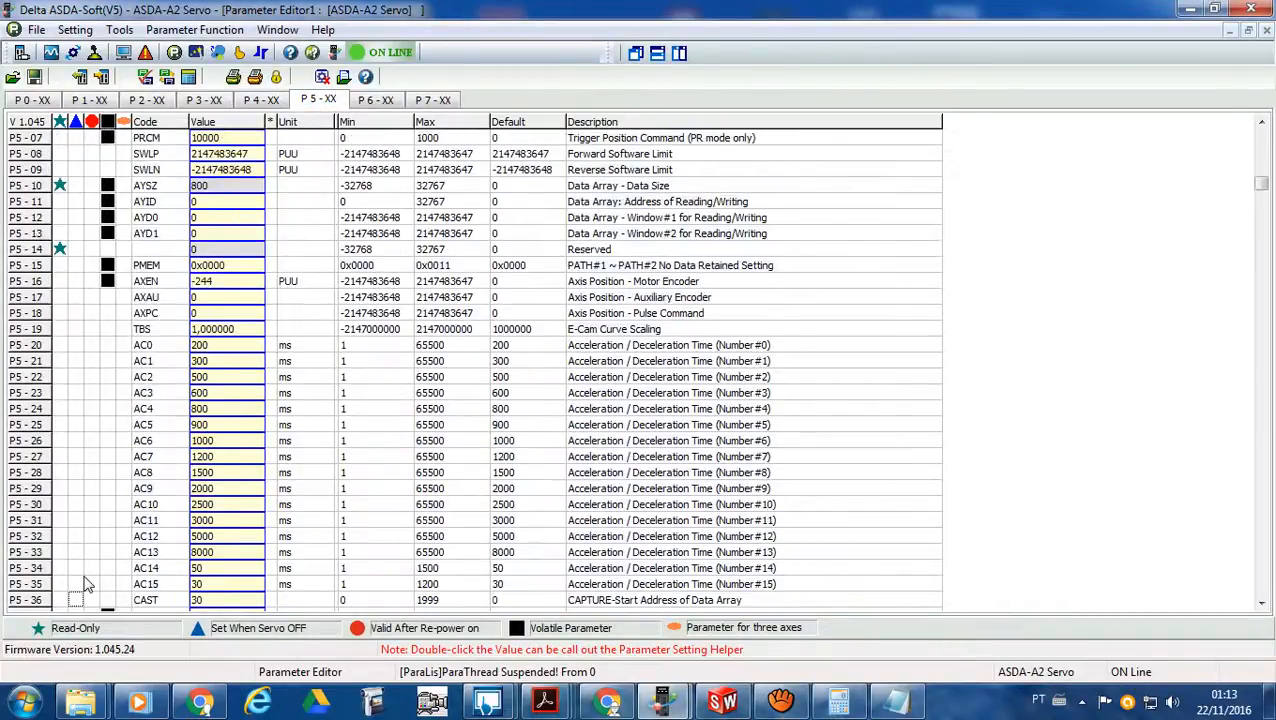
pyautogui.scroll(-1, 85, 585)
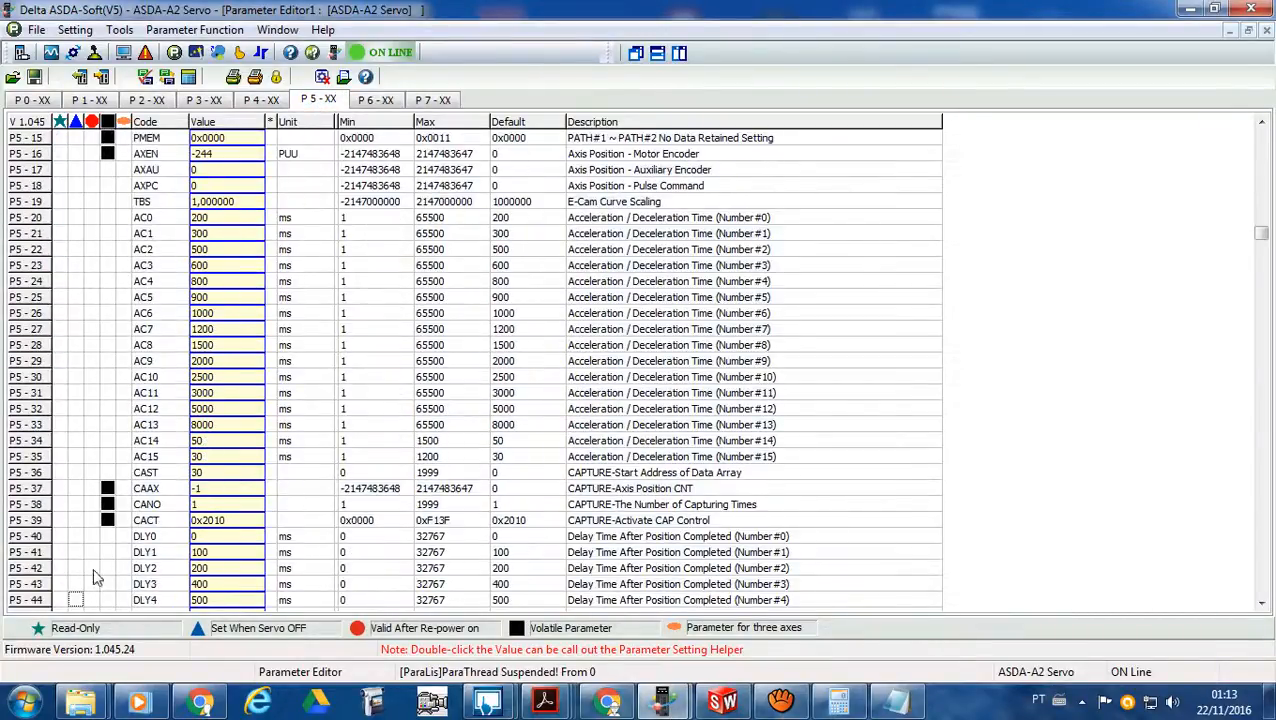
pyautogui.doubleClick(240, 520)
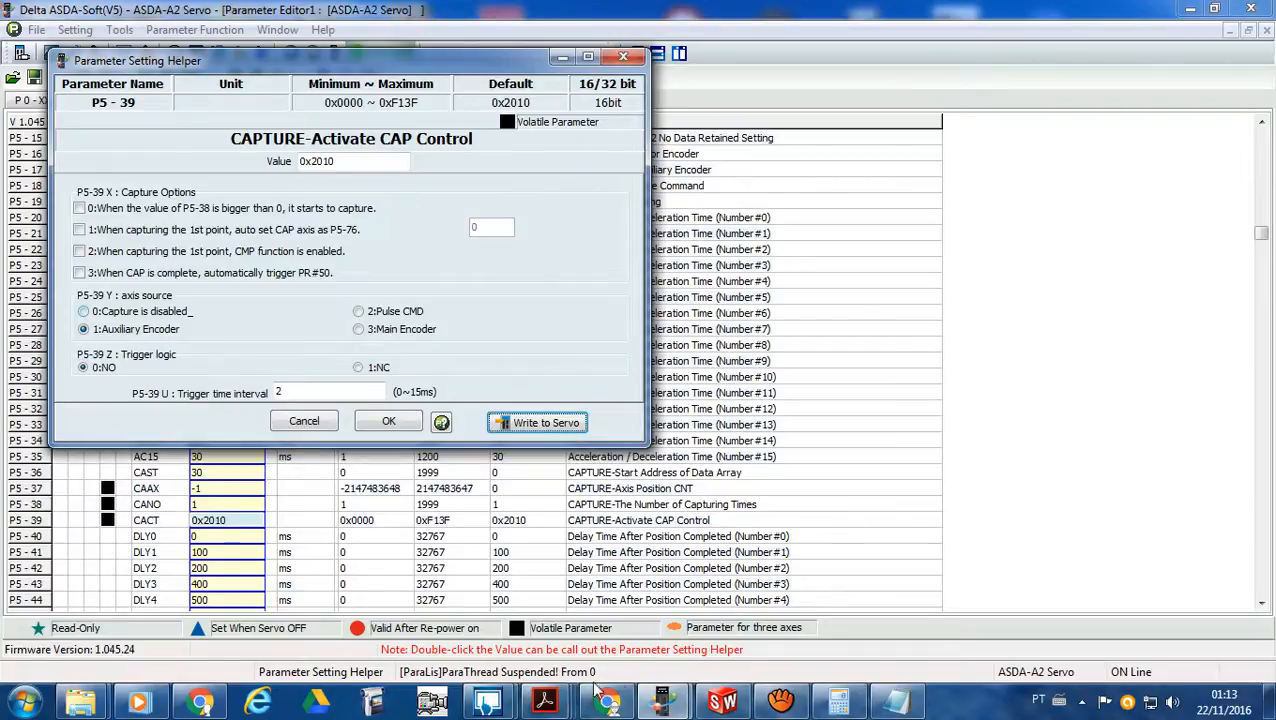
# - Consult the P5-39 capture notes in Adobe Acrobat Reader, return to ASDA-Soft and close the P5-39 setting helper
pyautogui.moveTo(545, 705)
pyautogui.click(648, 614)
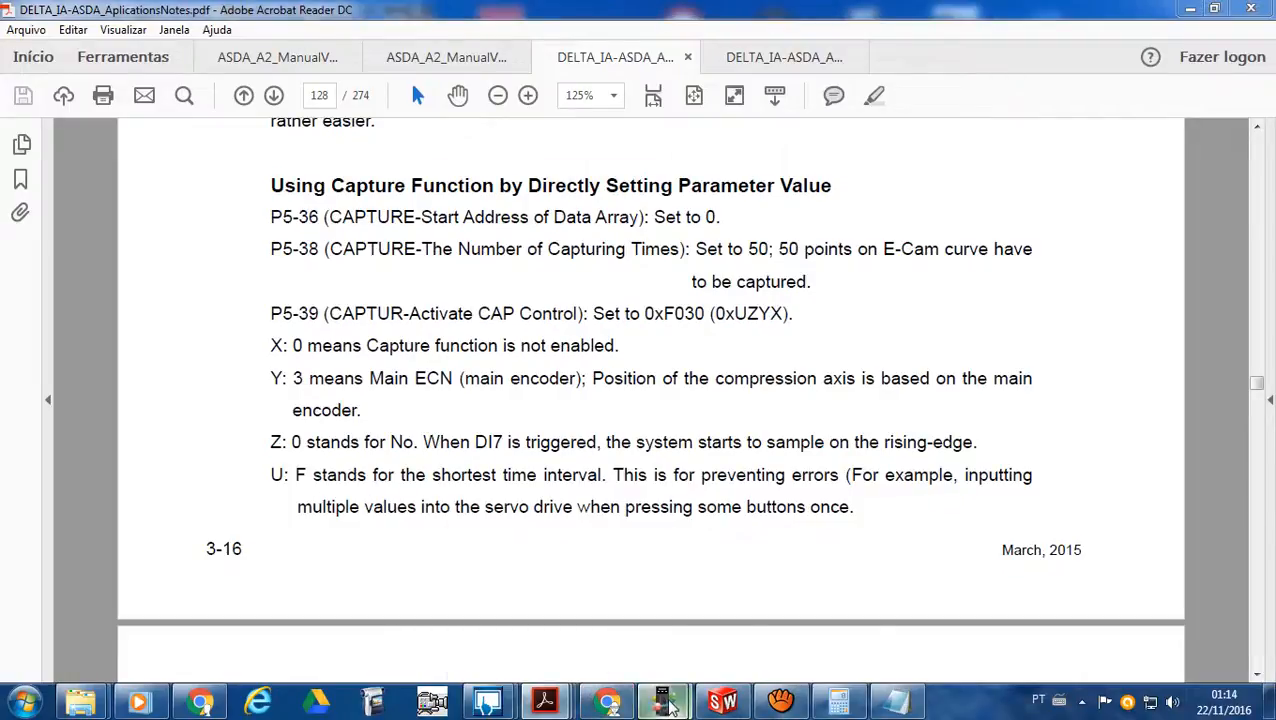
pyautogui.moveTo(662, 702)
pyautogui.click(588, 635)
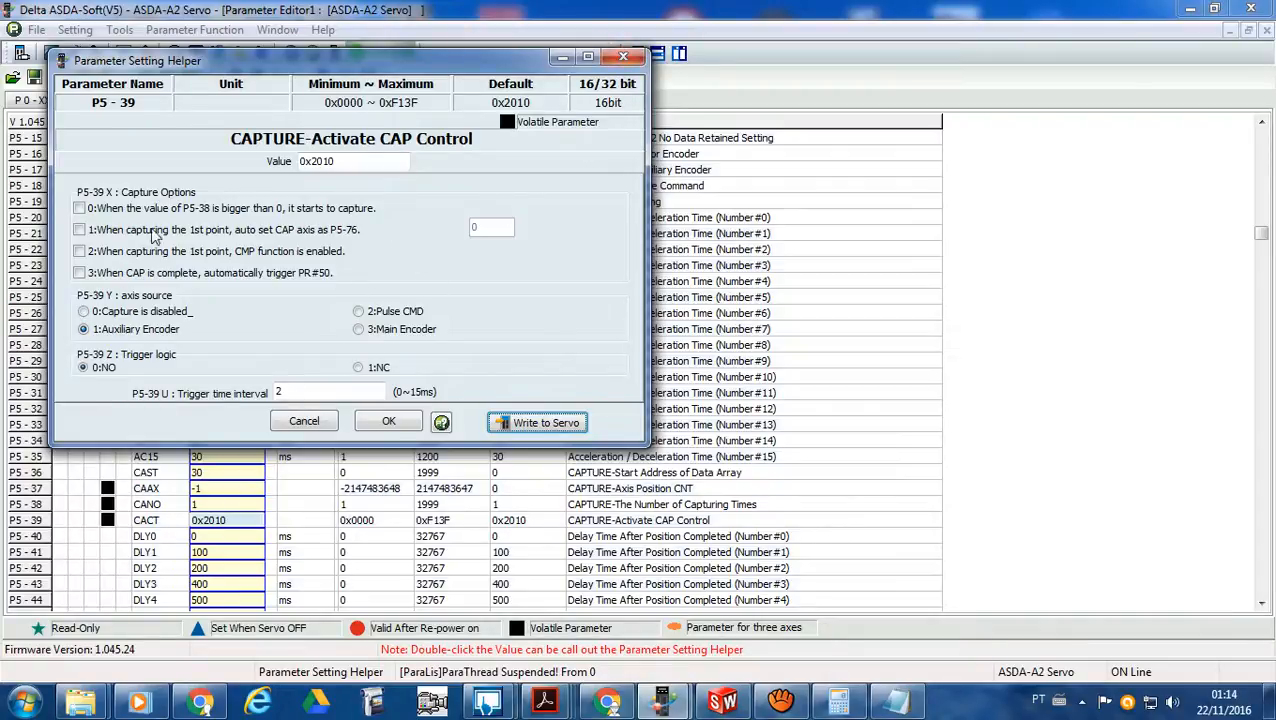
pyautogui.click(623, 56)
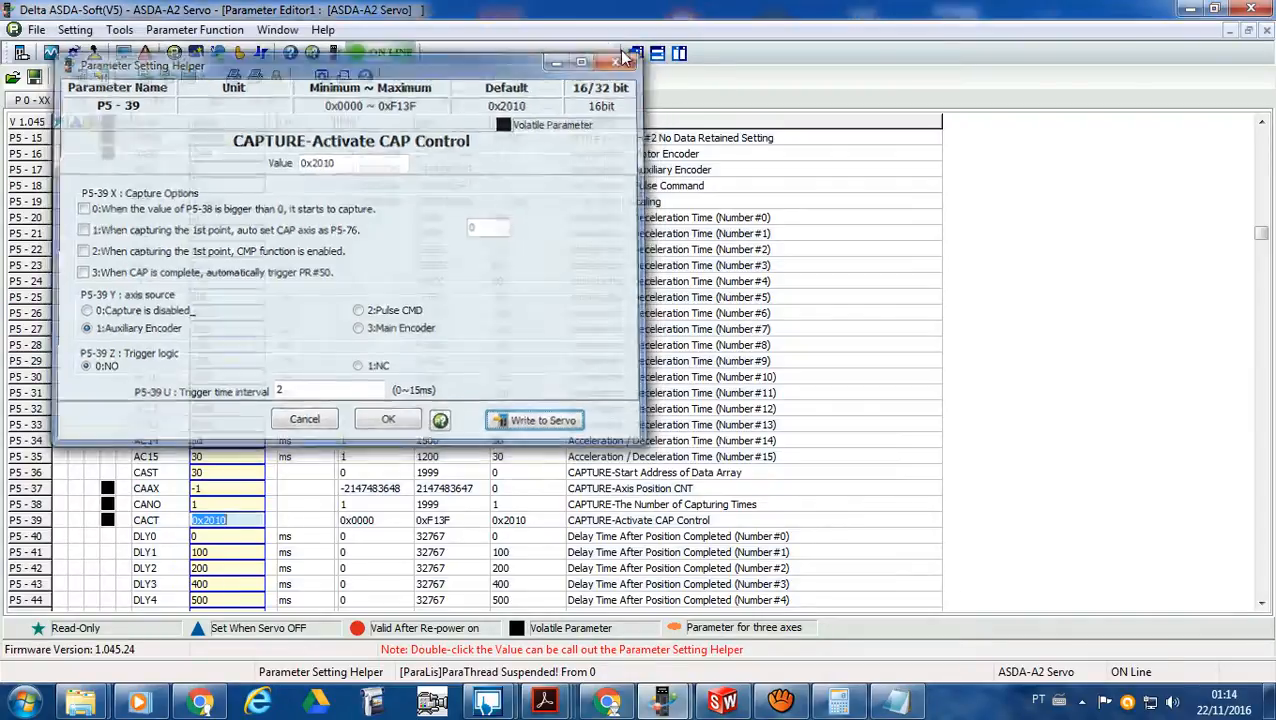
# - On the Capture/Compare page, set the P5-39 capture axis source to Main Encoder and the trigger time interval to 15 ms
pyautogui.click(260, 54)
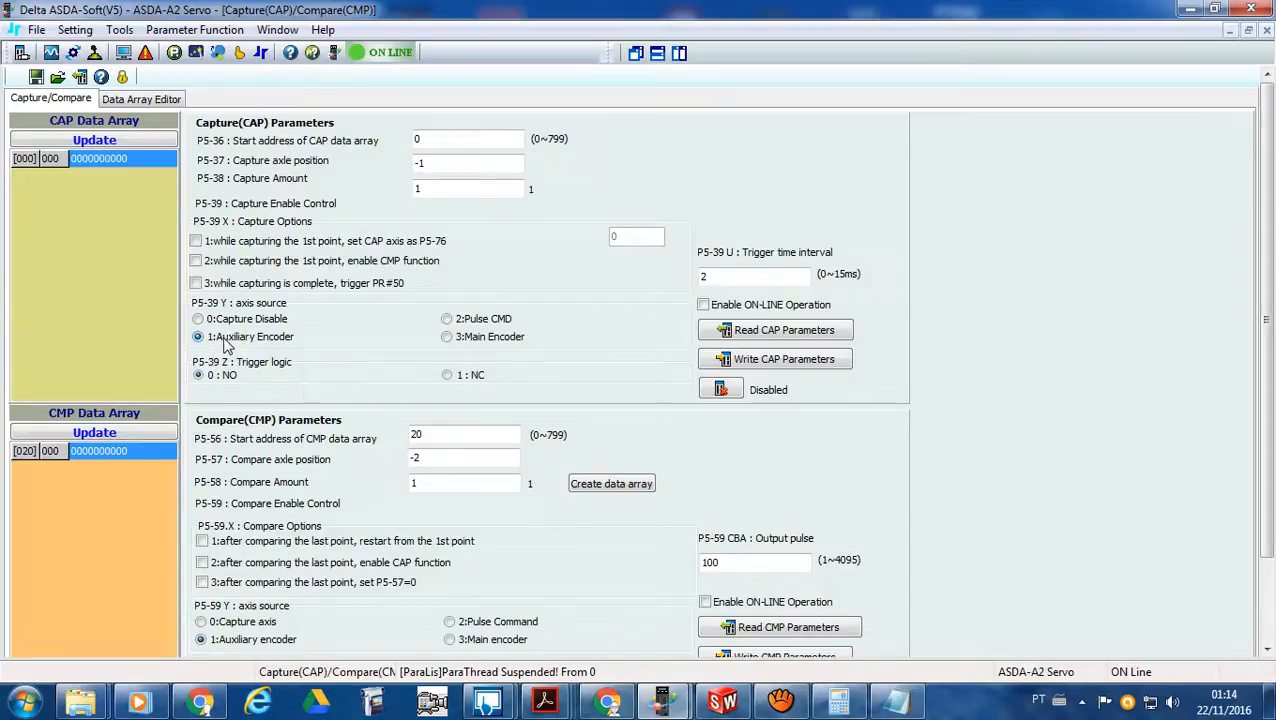
pyautogui.click(447, 320)
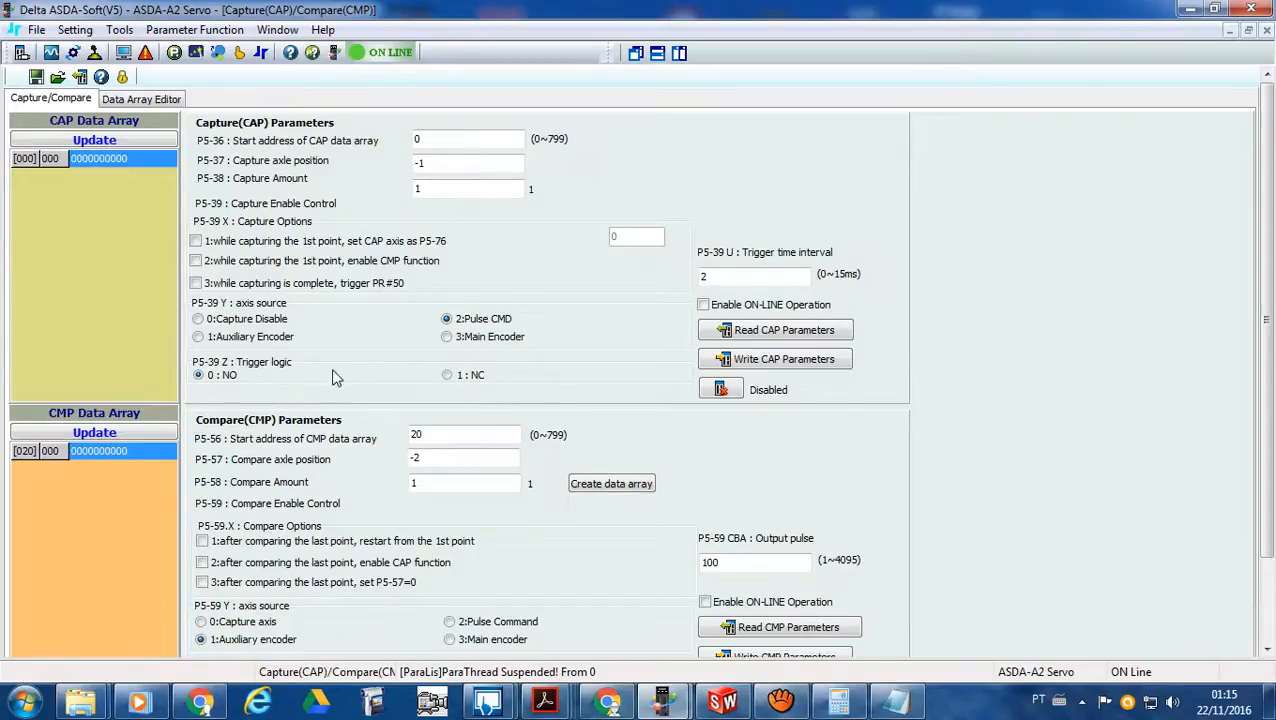
pyautogui.doubleClick(726, 276)
pyautogui.click(650, 338)
# - Set the P5-38 capture amount to 4 and write the CAP parameters to the servo
pyautogui.doubleClick(433, 189)
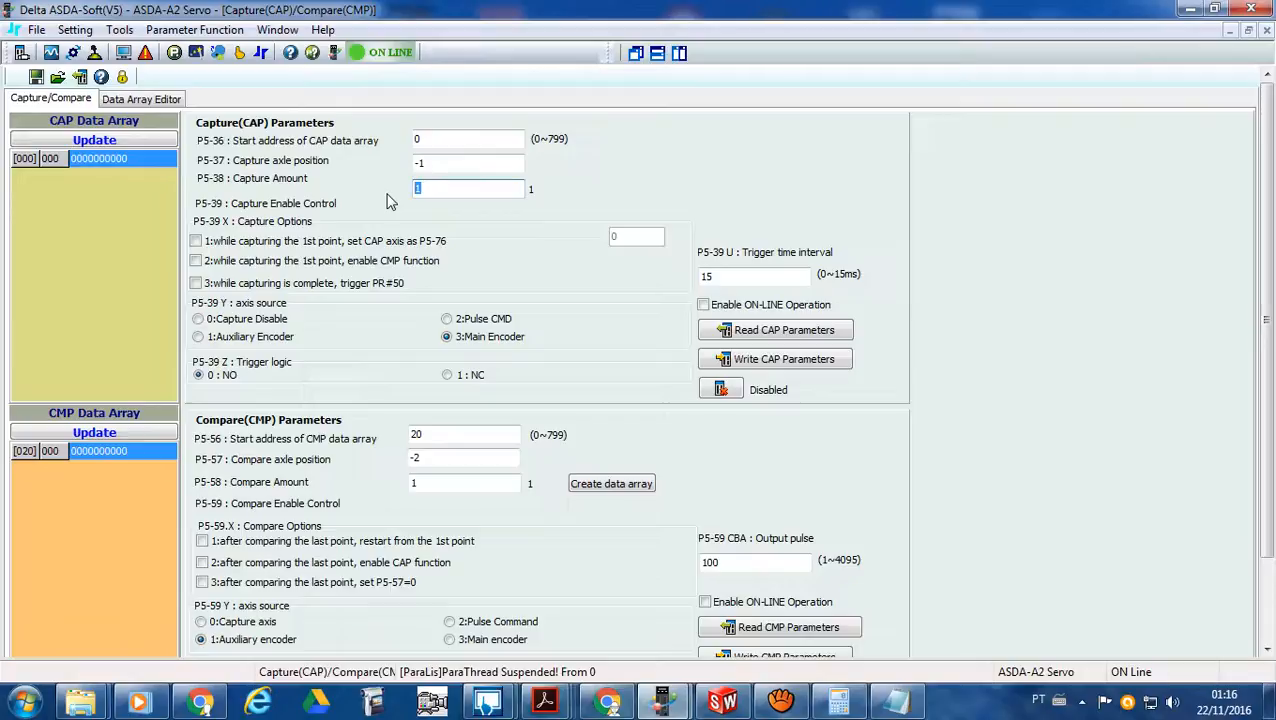
pyautogui.write('4')
pyautogui.click(777, 362)
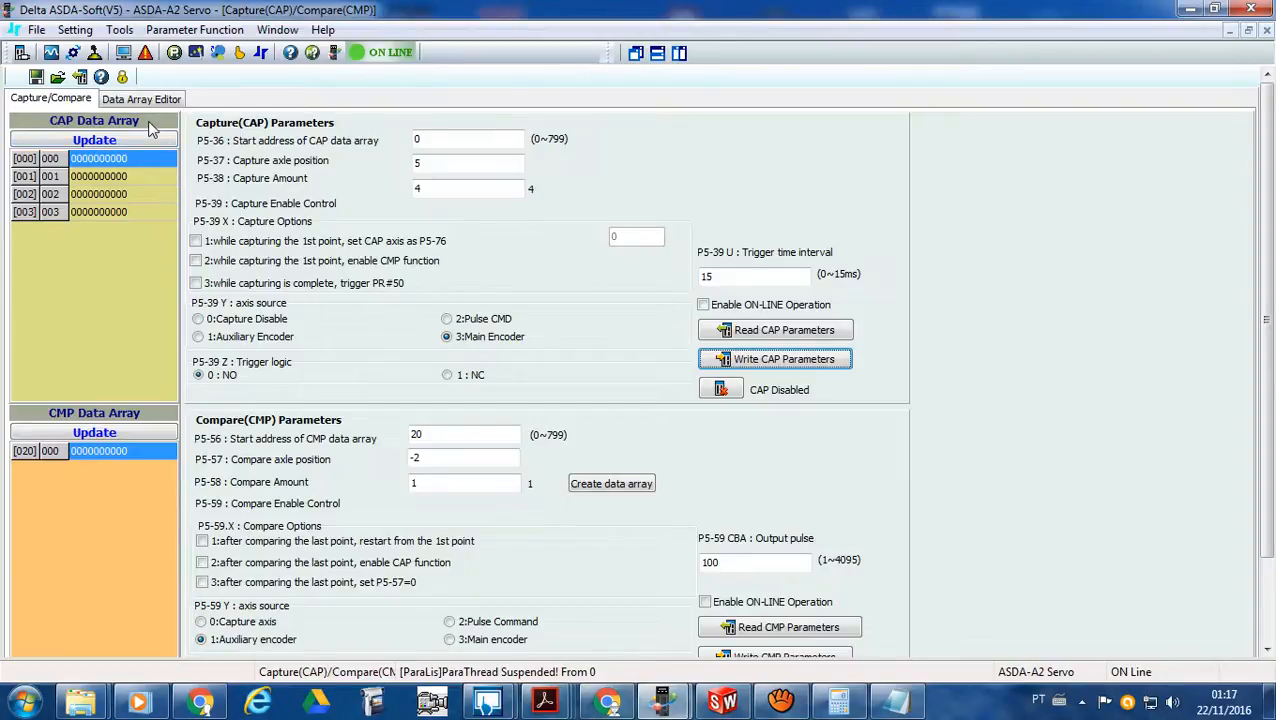
# - Run the Status Monitor to read the live motor feedback pulses and the P5-37 capture axis position
pyautogui.click(124, 54)
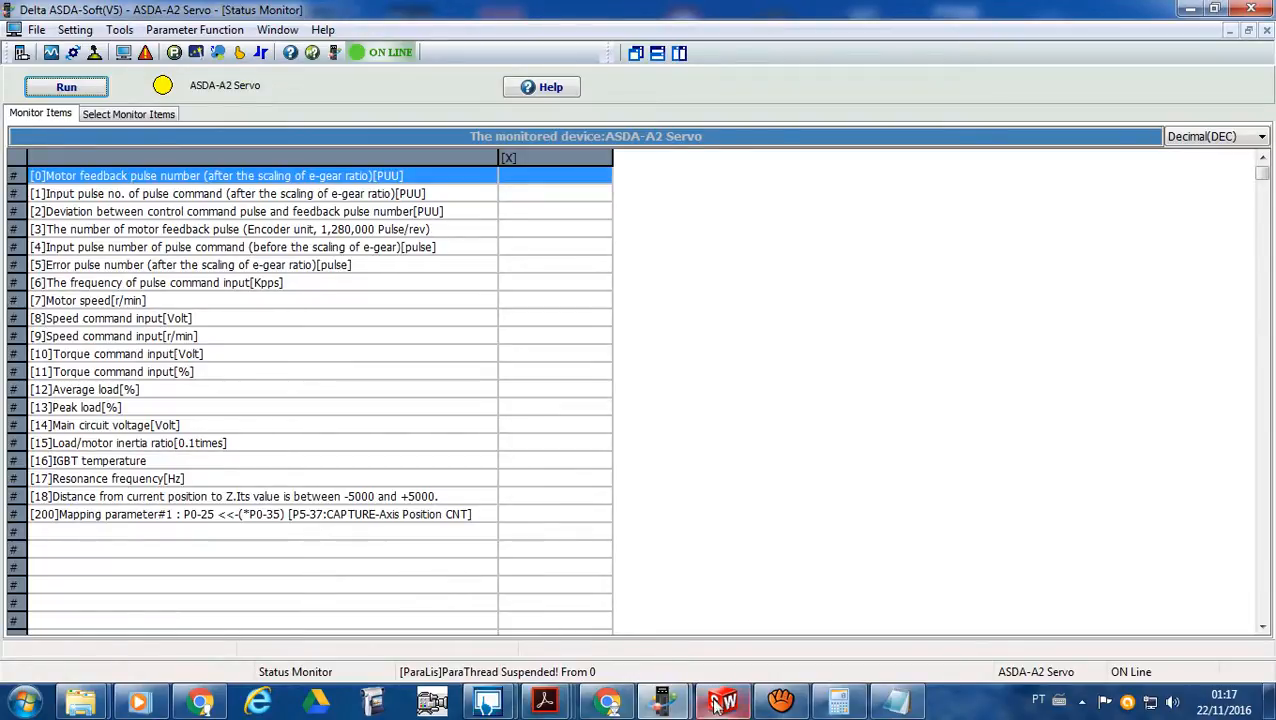
pyautogui.click(260, 55)
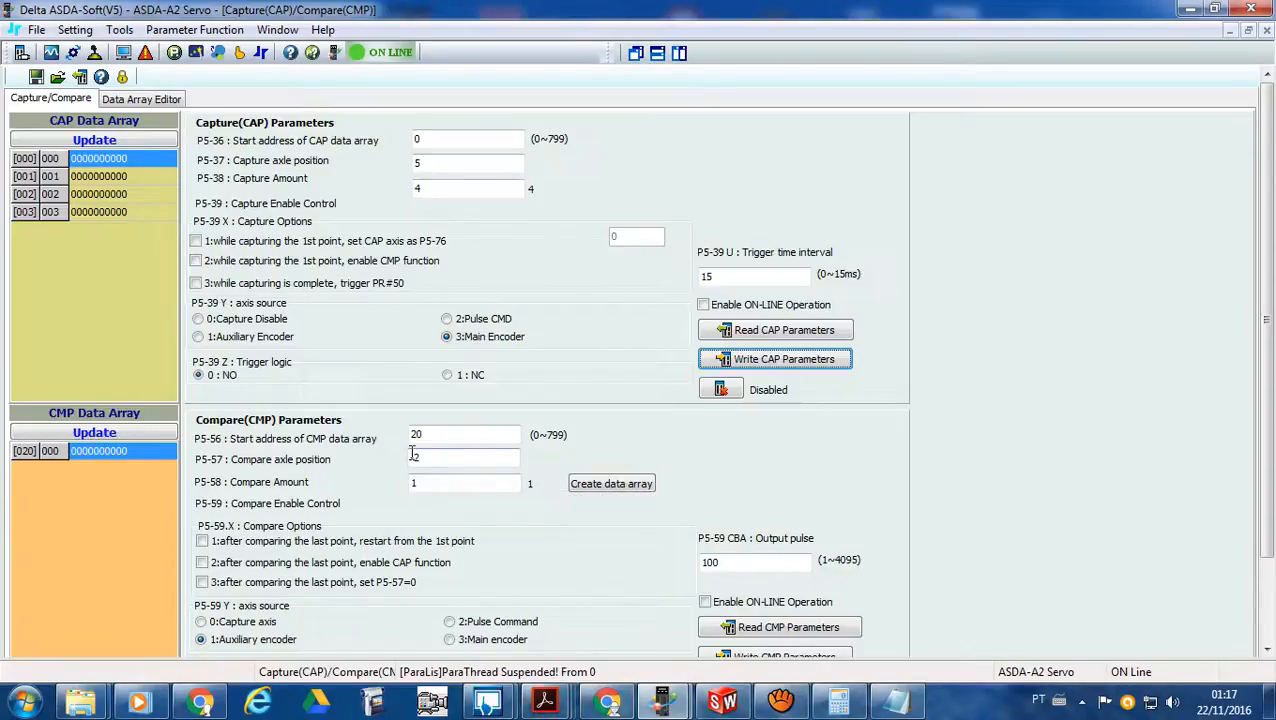
pyautogui.click(373, 703)
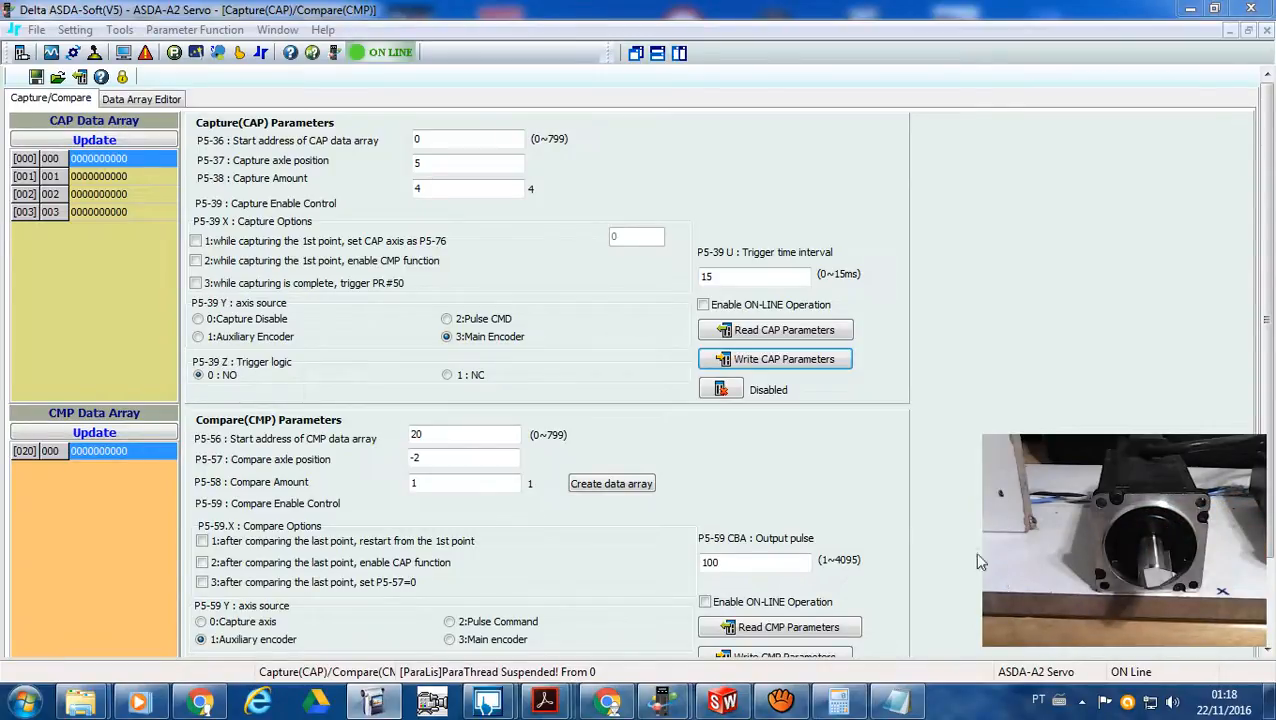
pyautogui.click(122, 53)
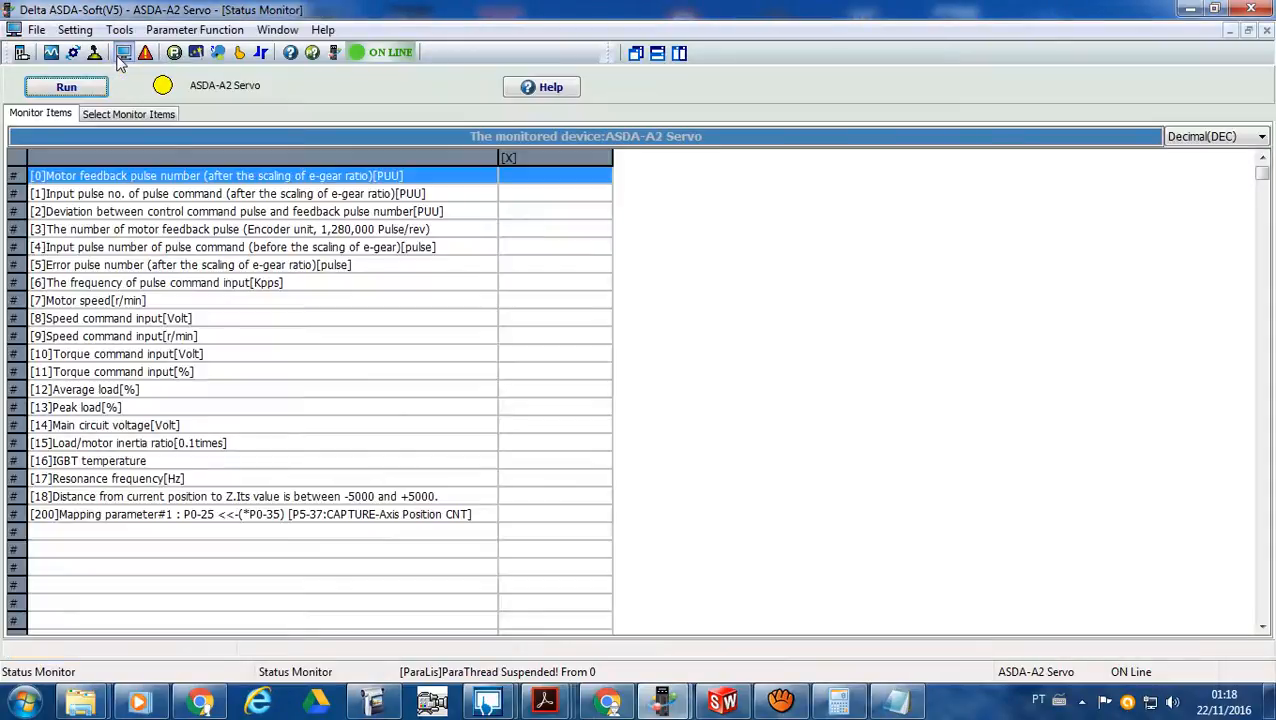
pyautogui.click(75, 87)
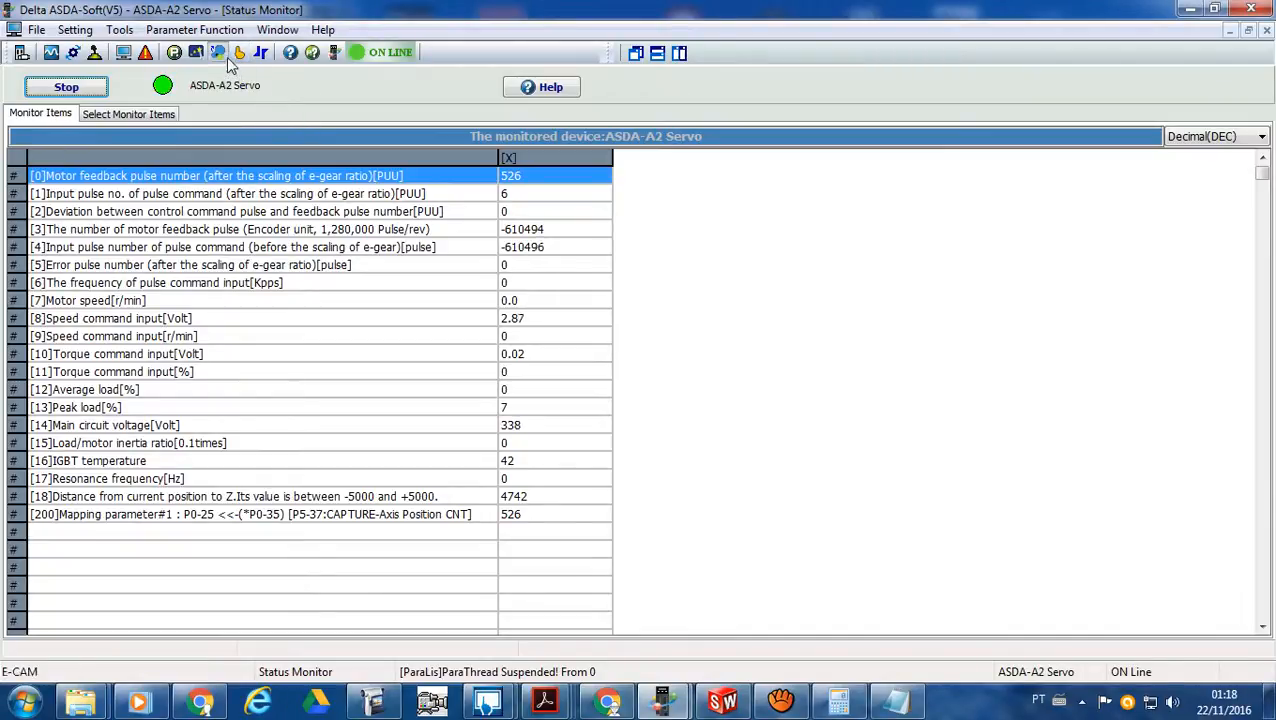
# - Enable the capture function on the Capture/Compare page and update the CAP data array with the captured positions
pyautogui.click(261, 53)
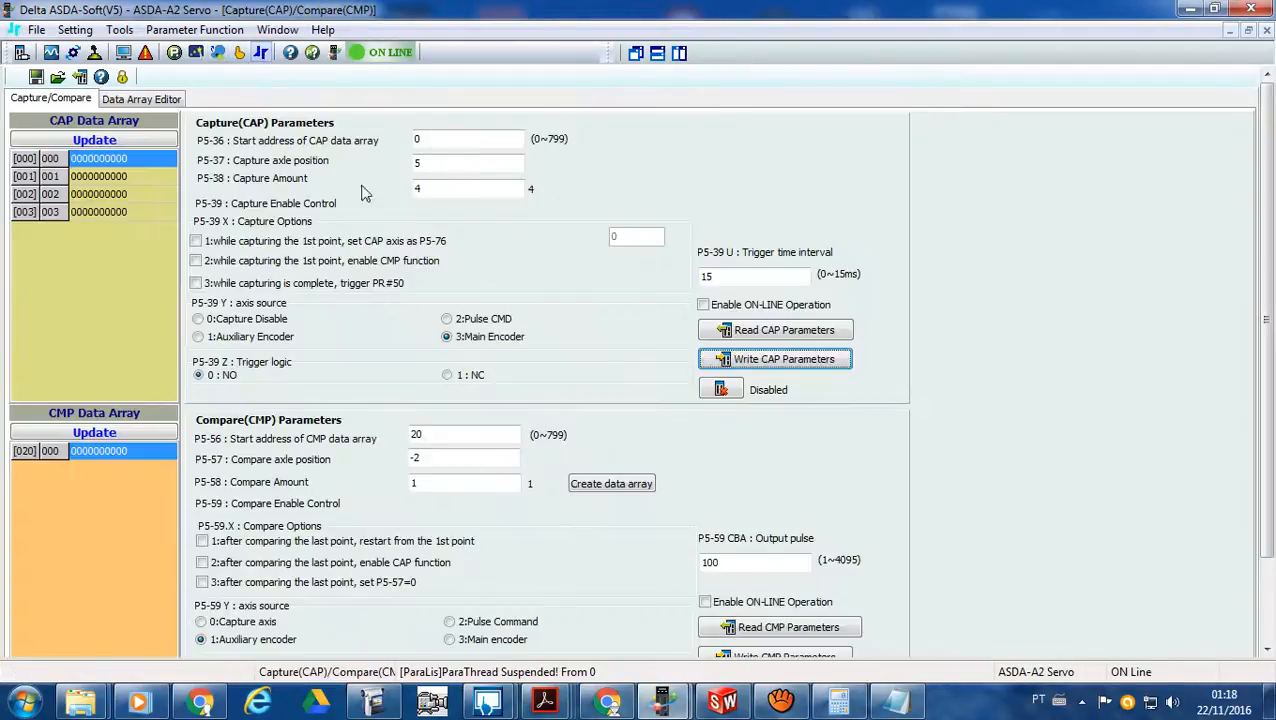
pyautogui.click(736, 393)
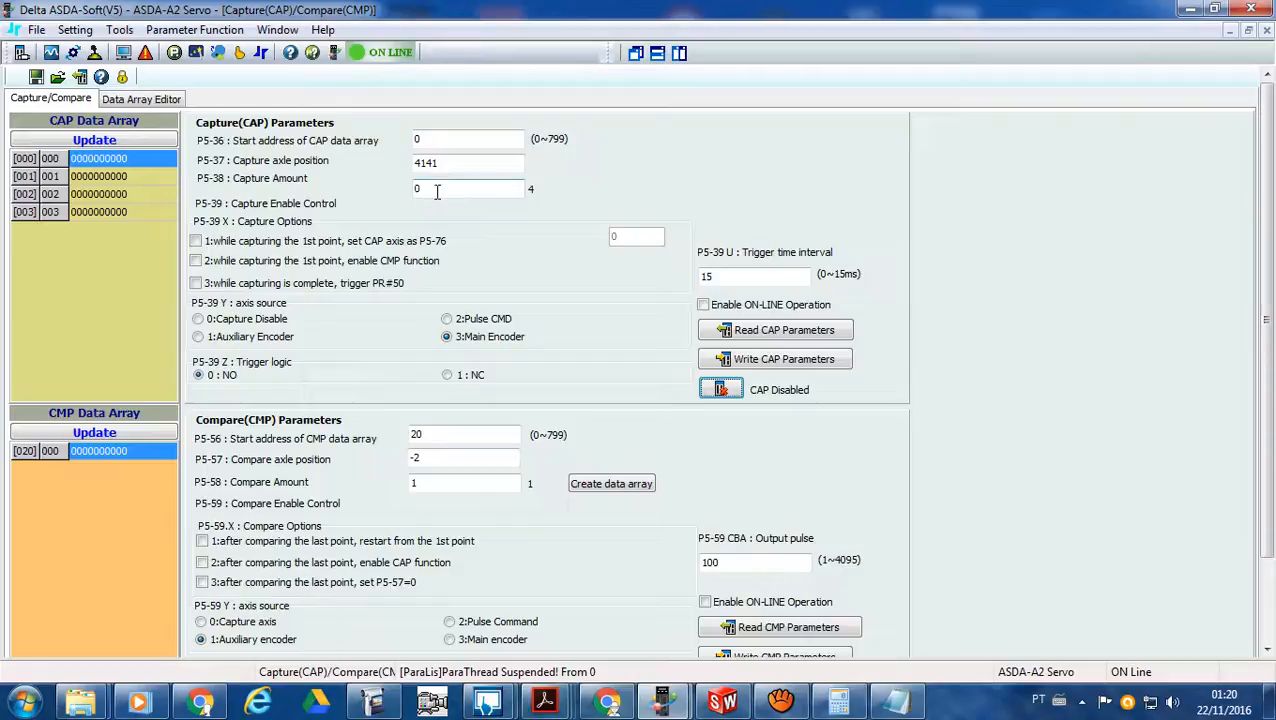
pyautogui.click(147, 138)
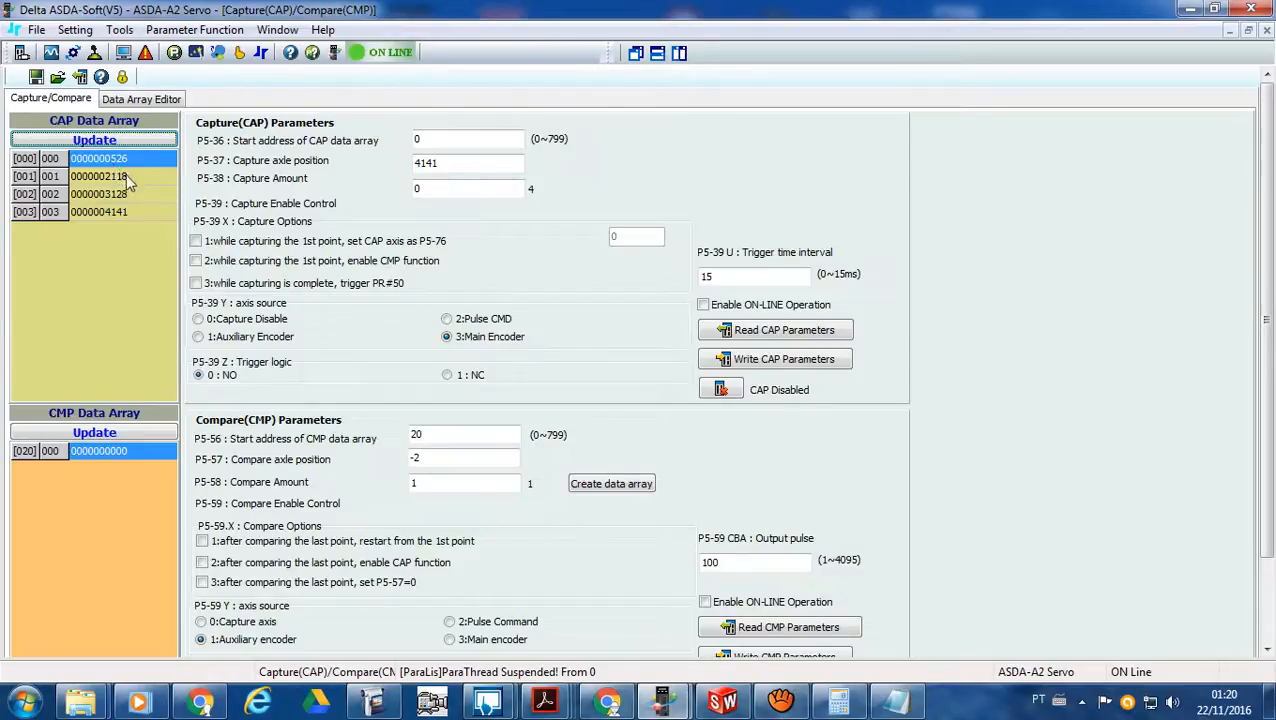
# - Switch to SolidWorks to view the cam profile sketch in Exp02CurvaEcam, and return to ASDA-Soft
pyautogui.click(734, 710)
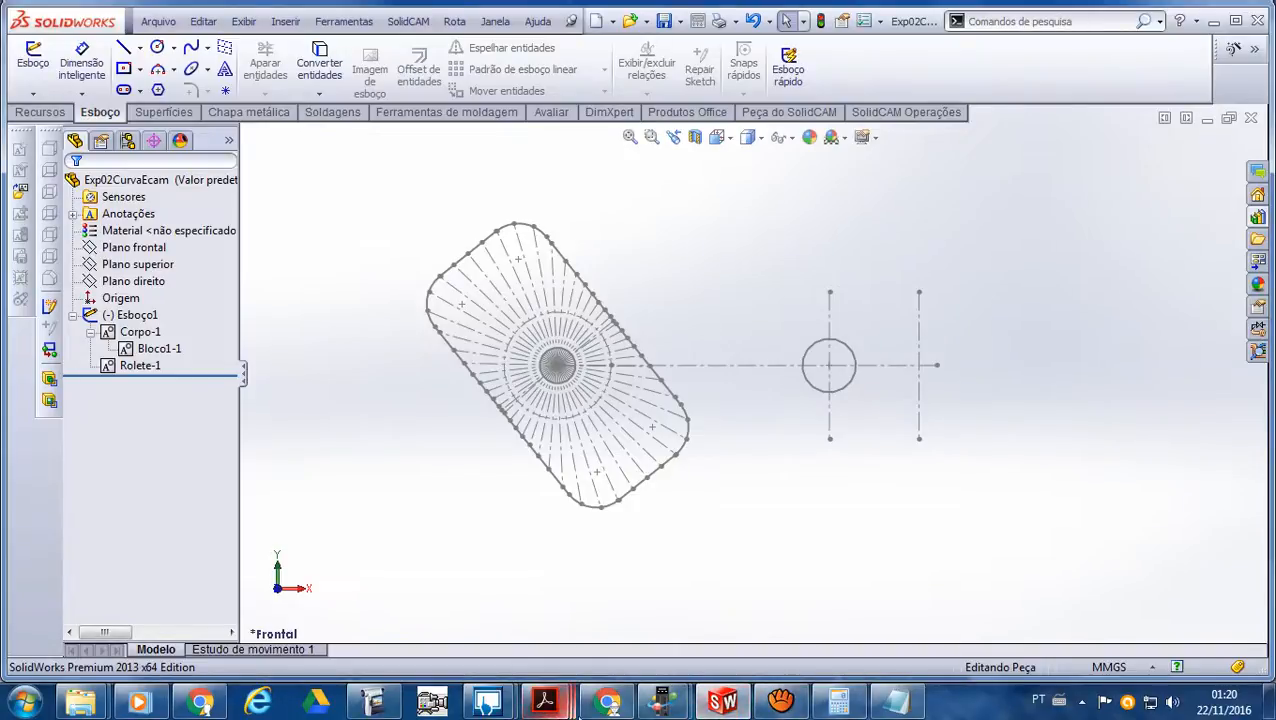
pyautogui.moveTo(677, 712)
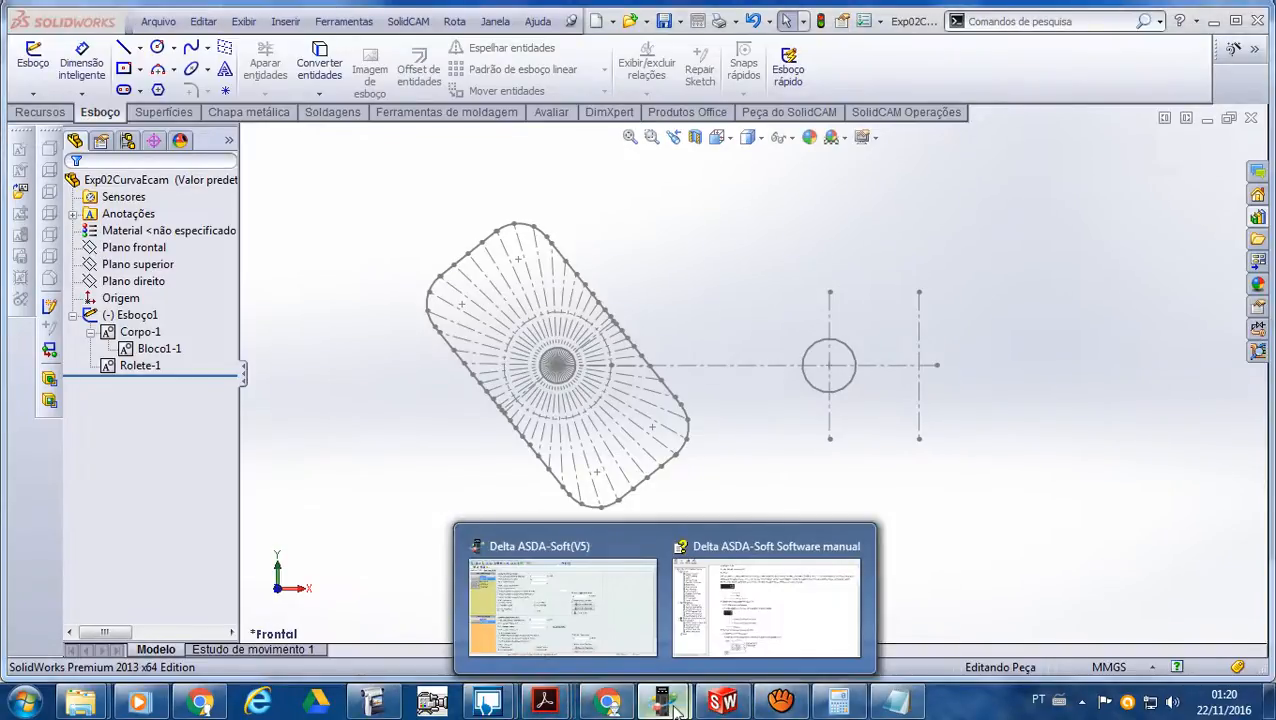
pyautogui.click(624, 627)
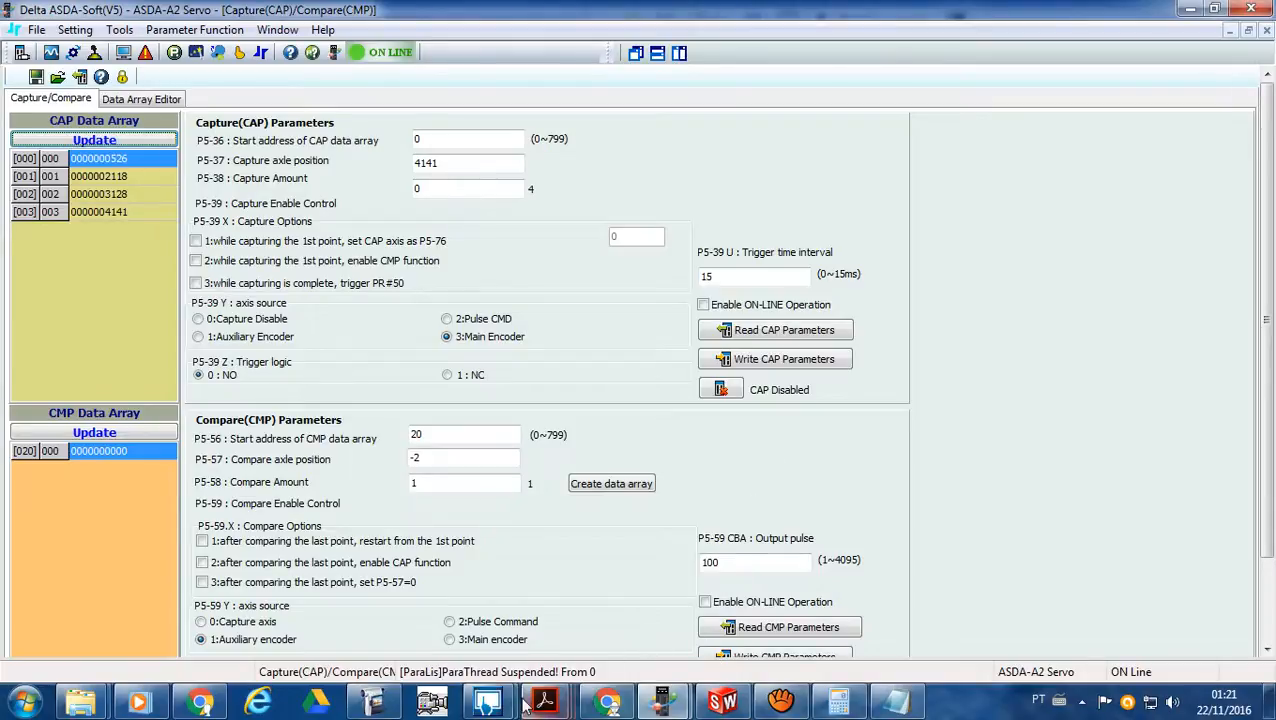
# - Switch to the DOPSoft project Teste09-11 and open the properties of the Servo ON button for EIXO X - ID 02
pyautogui.moveTo(487, 703)
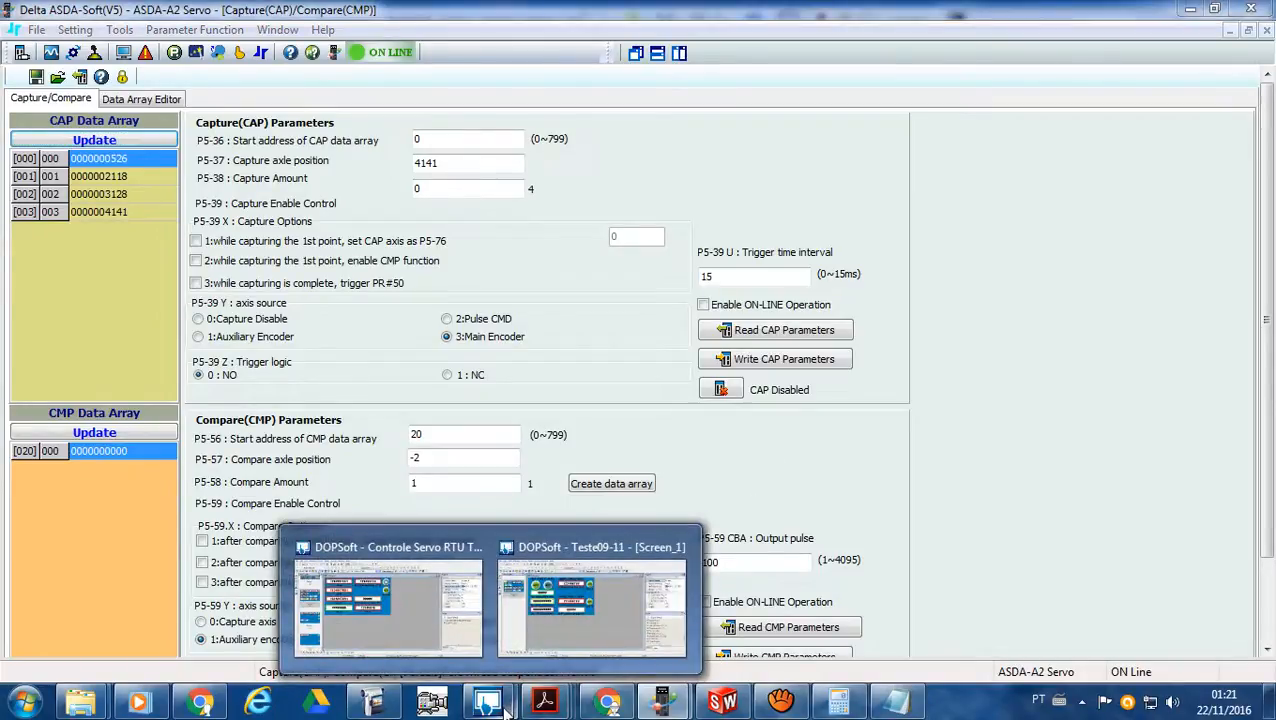
pyautogui.click(627, 628)
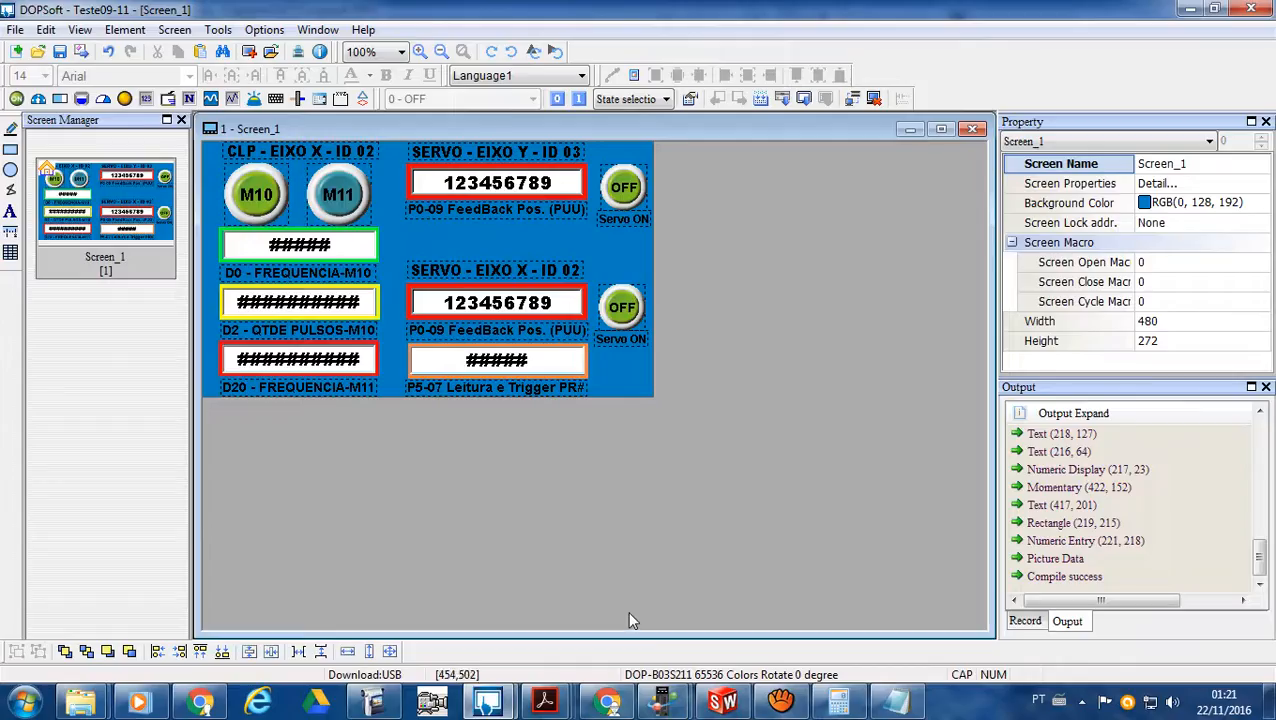
pyautogui.click(628, 316)
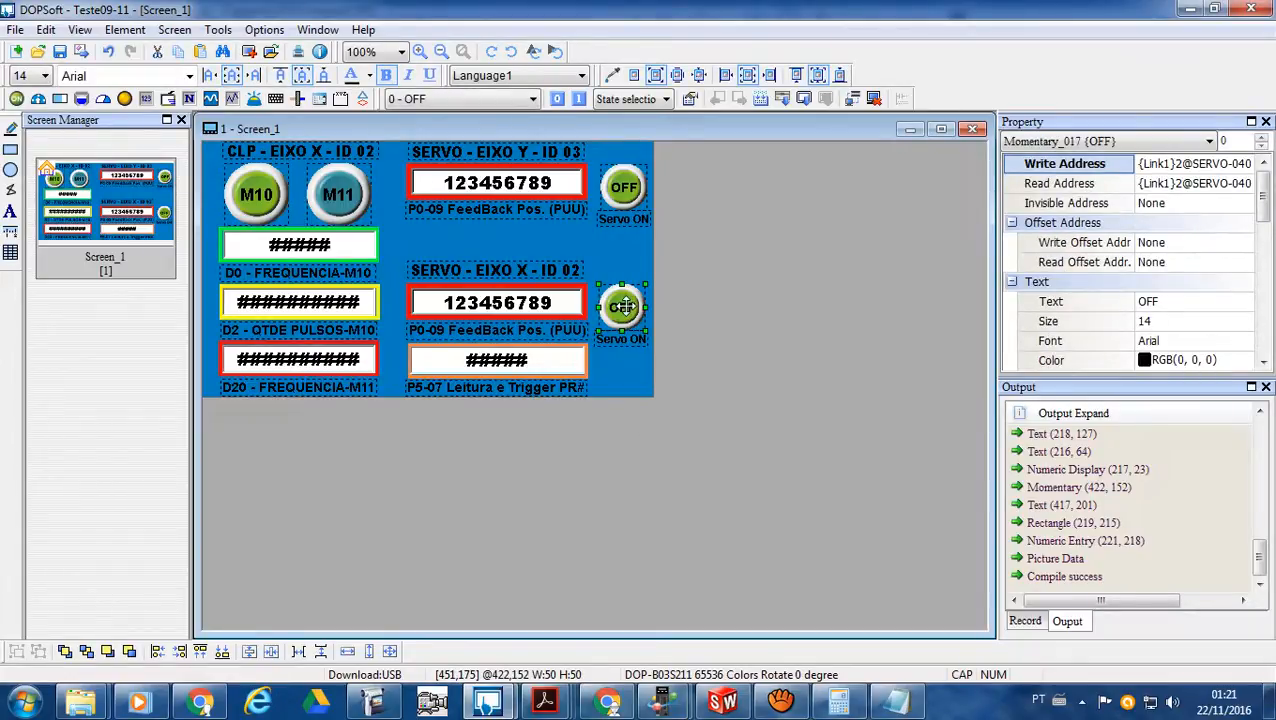
pyautogui.doubleClick(623, 306)
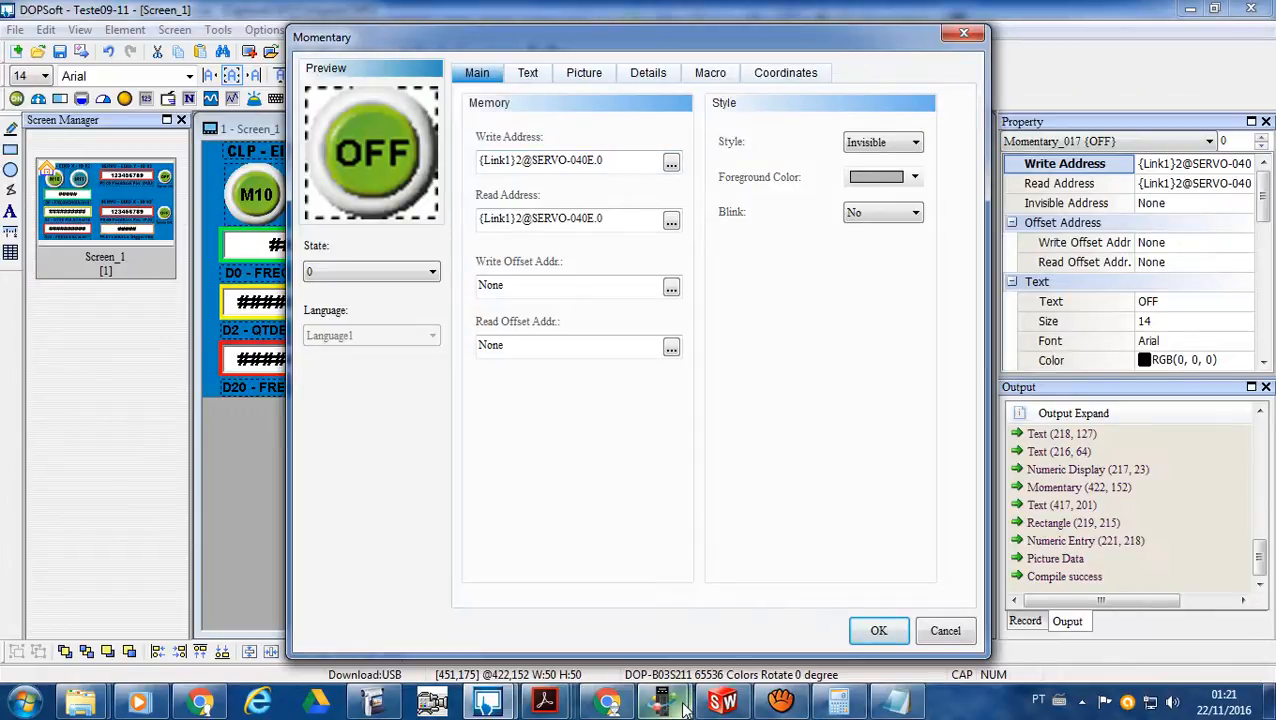
# - Switch to the ASDA-Soft manual and look up the capture function bit settings of P5-39 in the ASDA-A2 Parameter List
pyautogui.moveTo(684, 706)
pyautogui.click(716, 625)
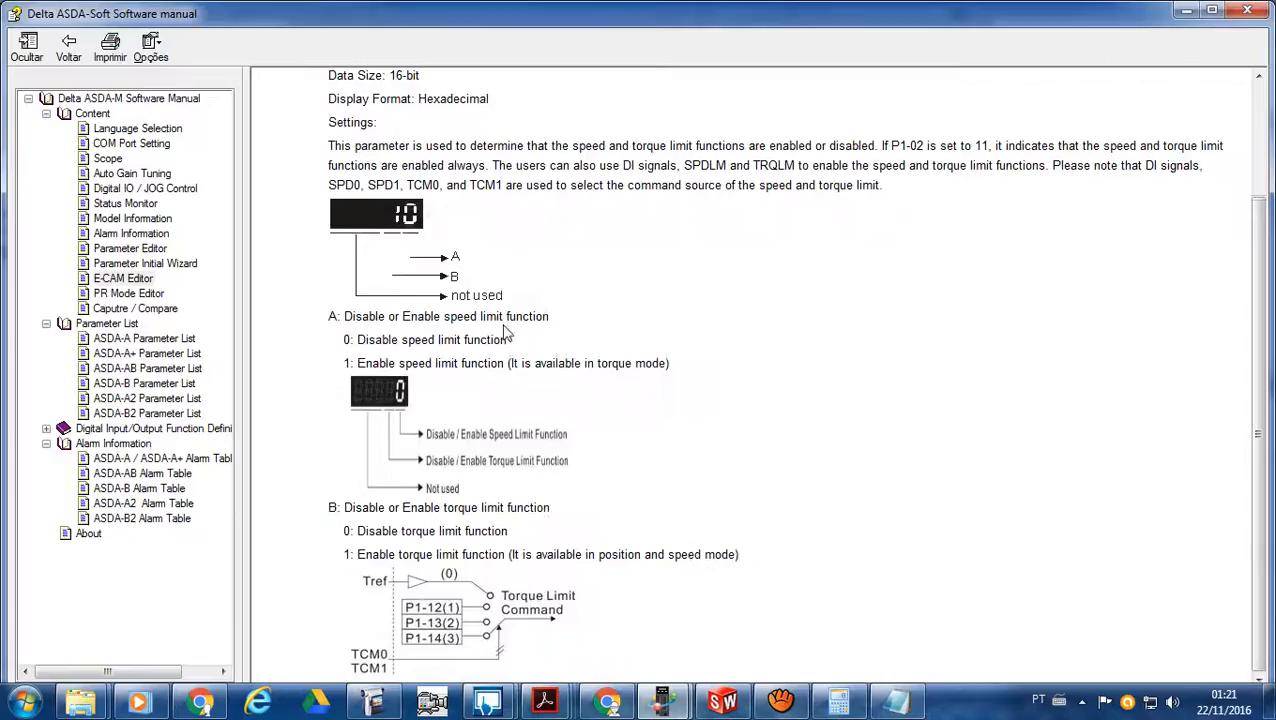
pyautogui.click(68, 45)
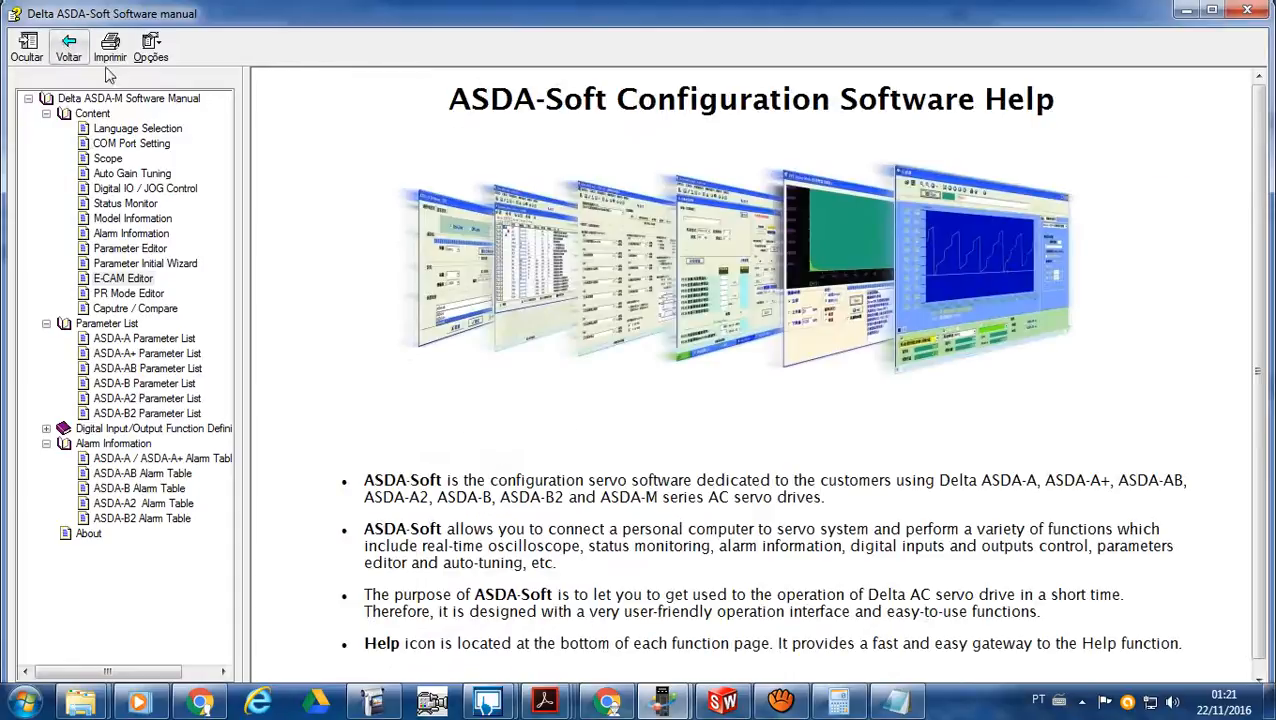
pyautogui.click(163, 398)
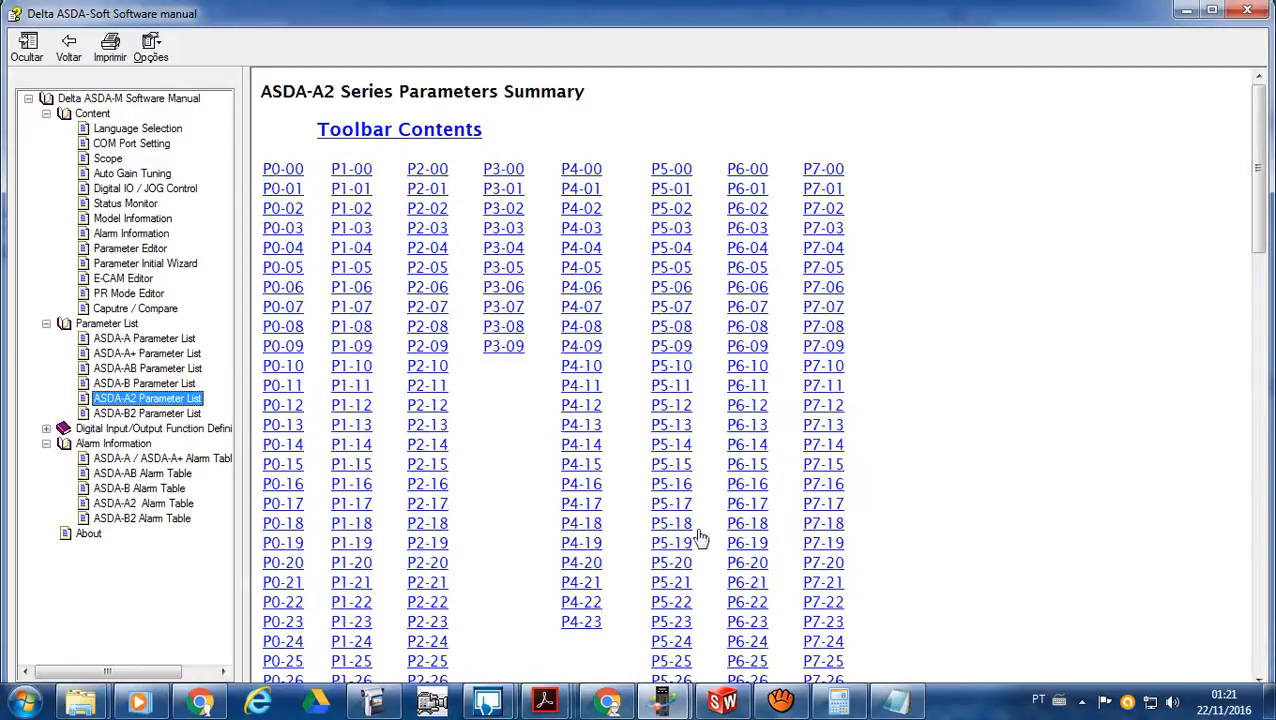
pyautogui.click(981, 562)
pyautogui.scroll(-8, 980, 563)
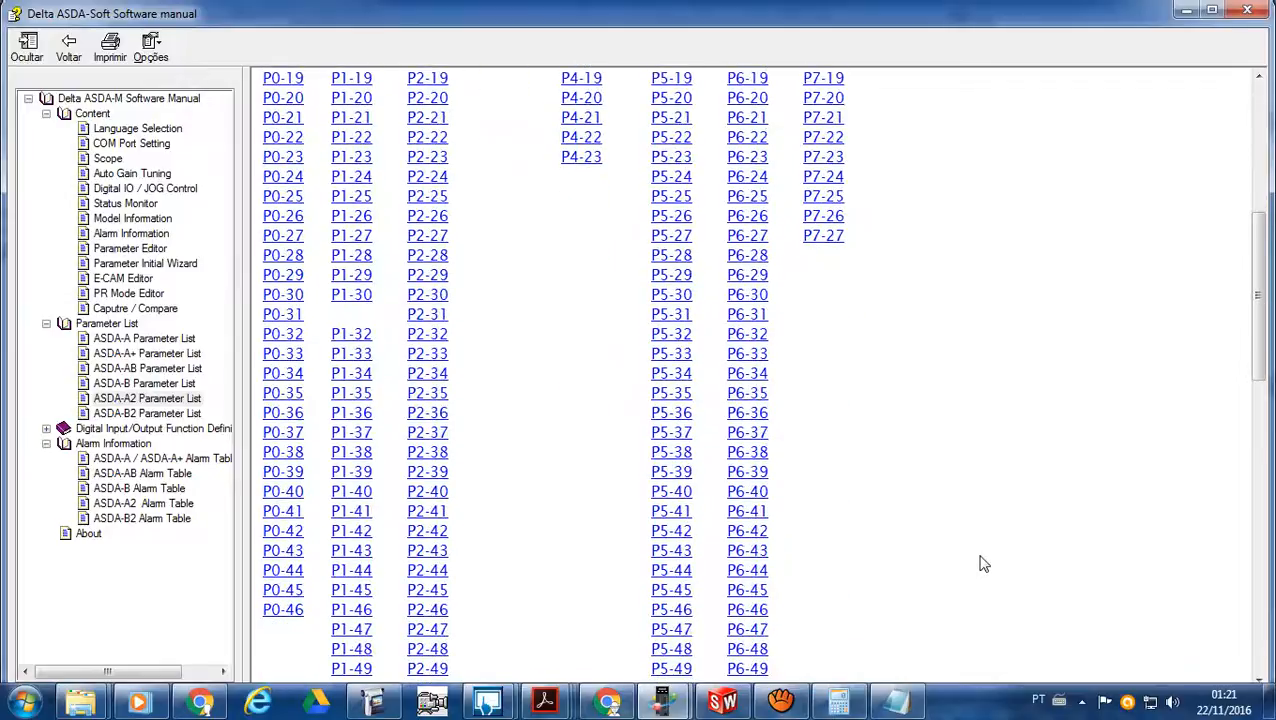
pyautogui.click(673, 472)
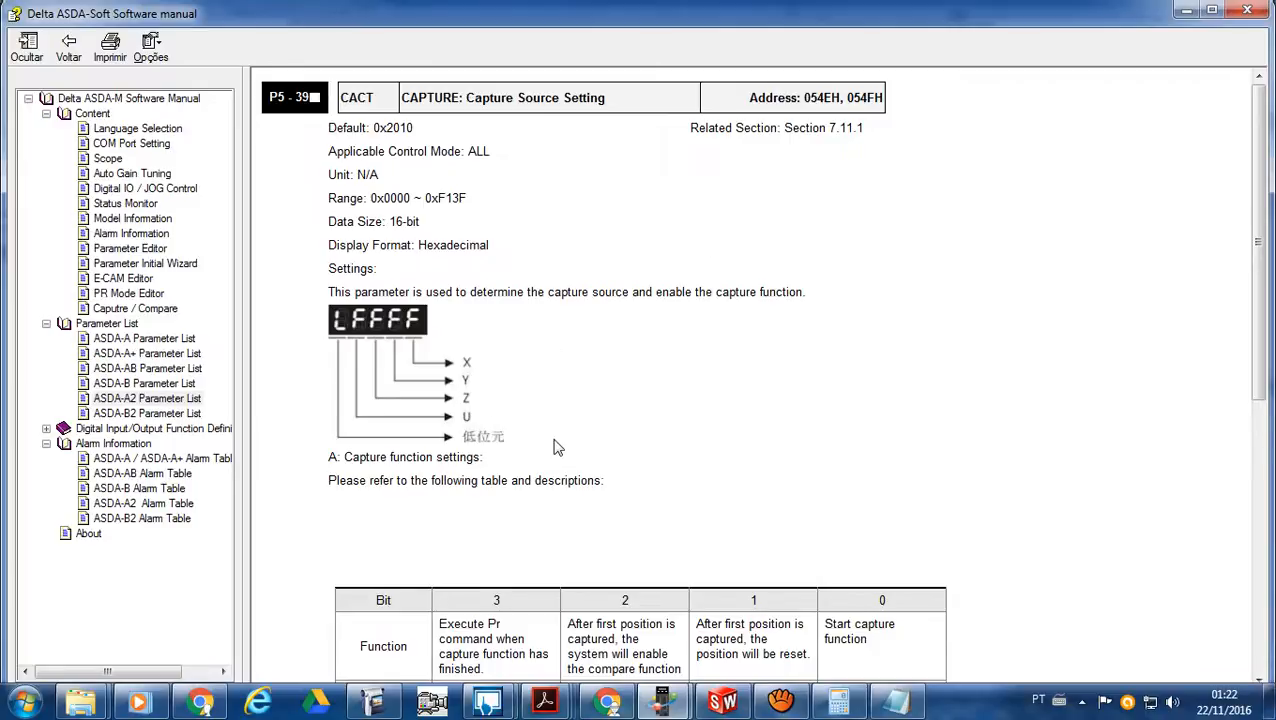
pyautogui.scroll(-4, 557, 447)
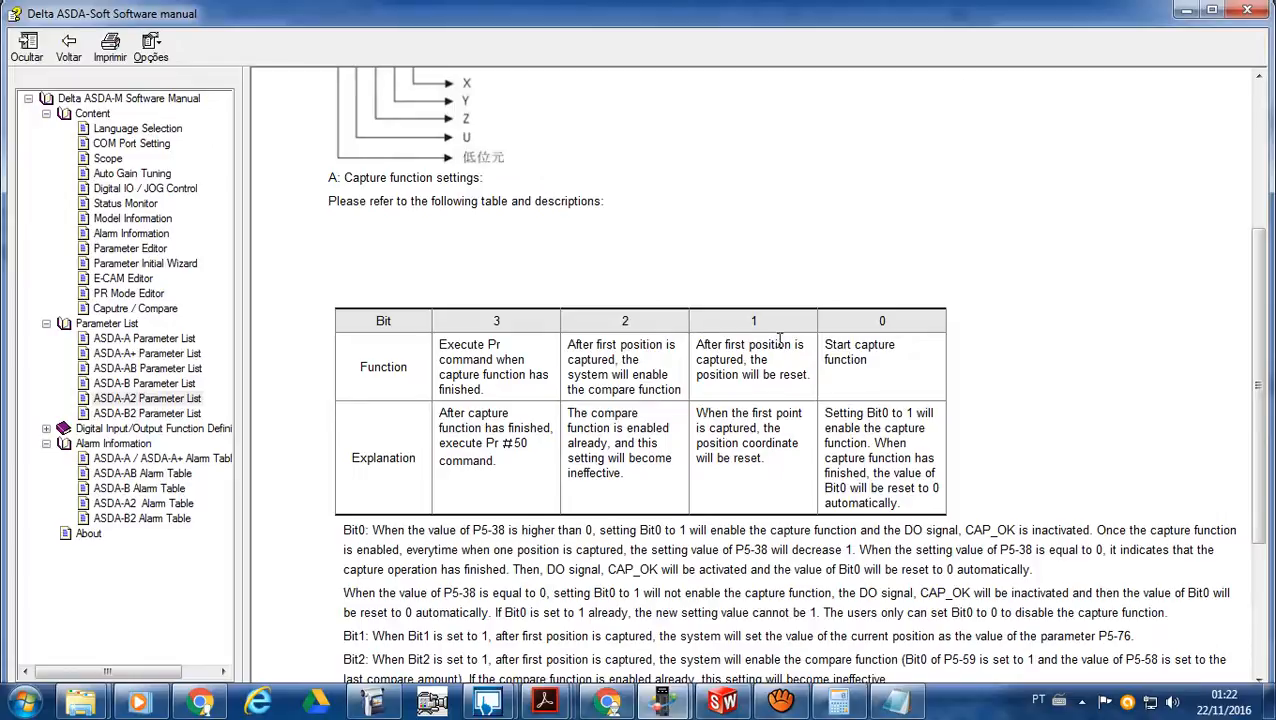
# - Review the P5-39 address header in the manual, and return to DOPSoft, closing the Servo ON button's properties
pyautogui.scroll(3, 717, 341)
pyautogui.scroll(1, 717, 341)
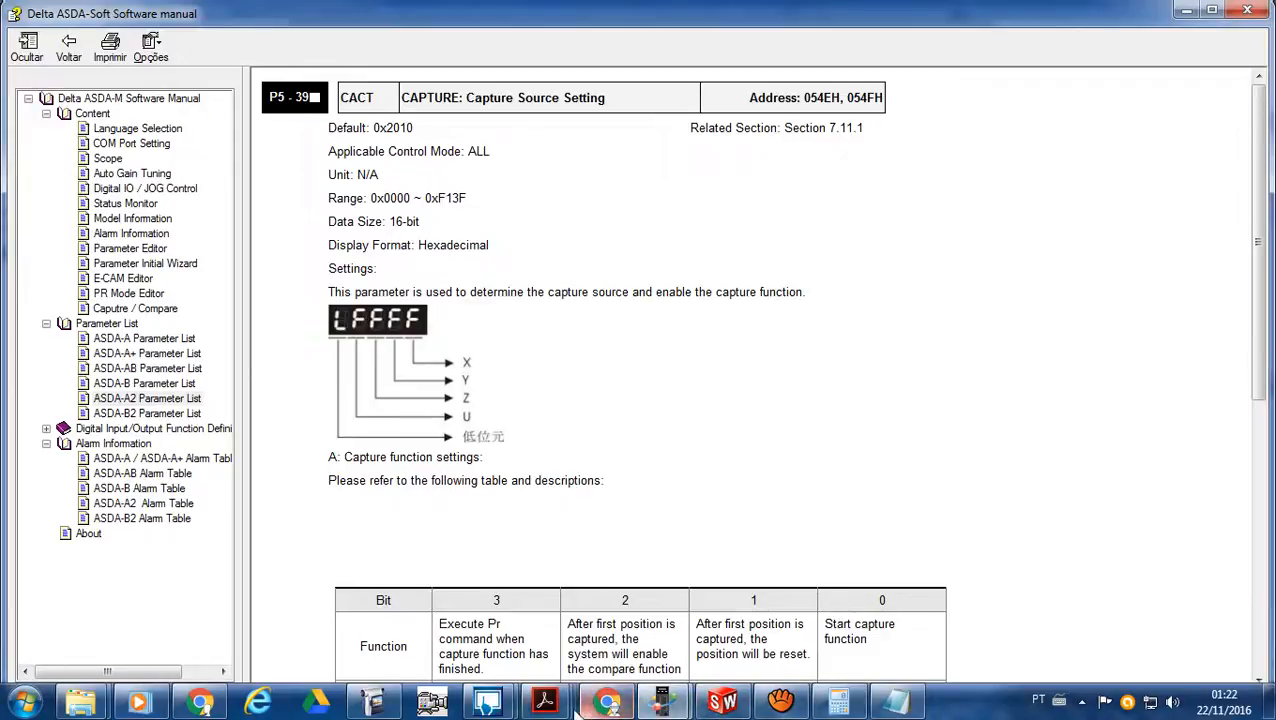
pyautogui.moveTo(487, 703)
pyautogui.click(565, 635)
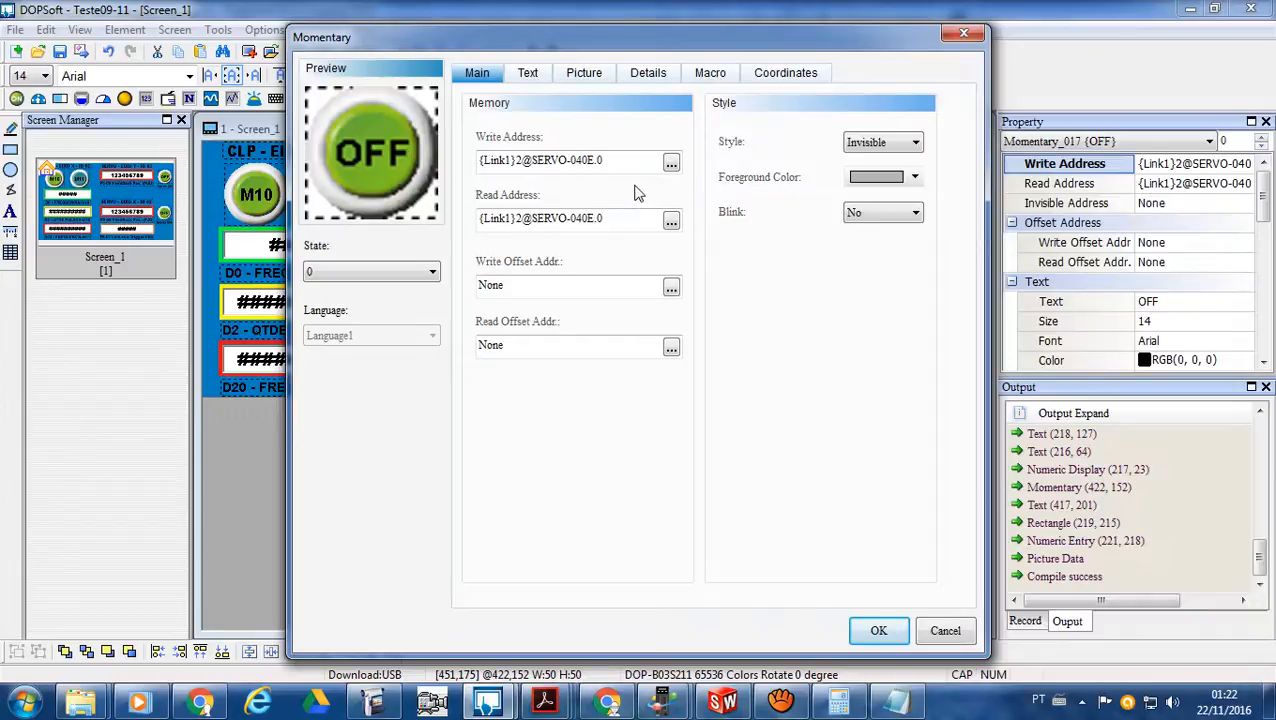
pyautogui.click(962, 37)
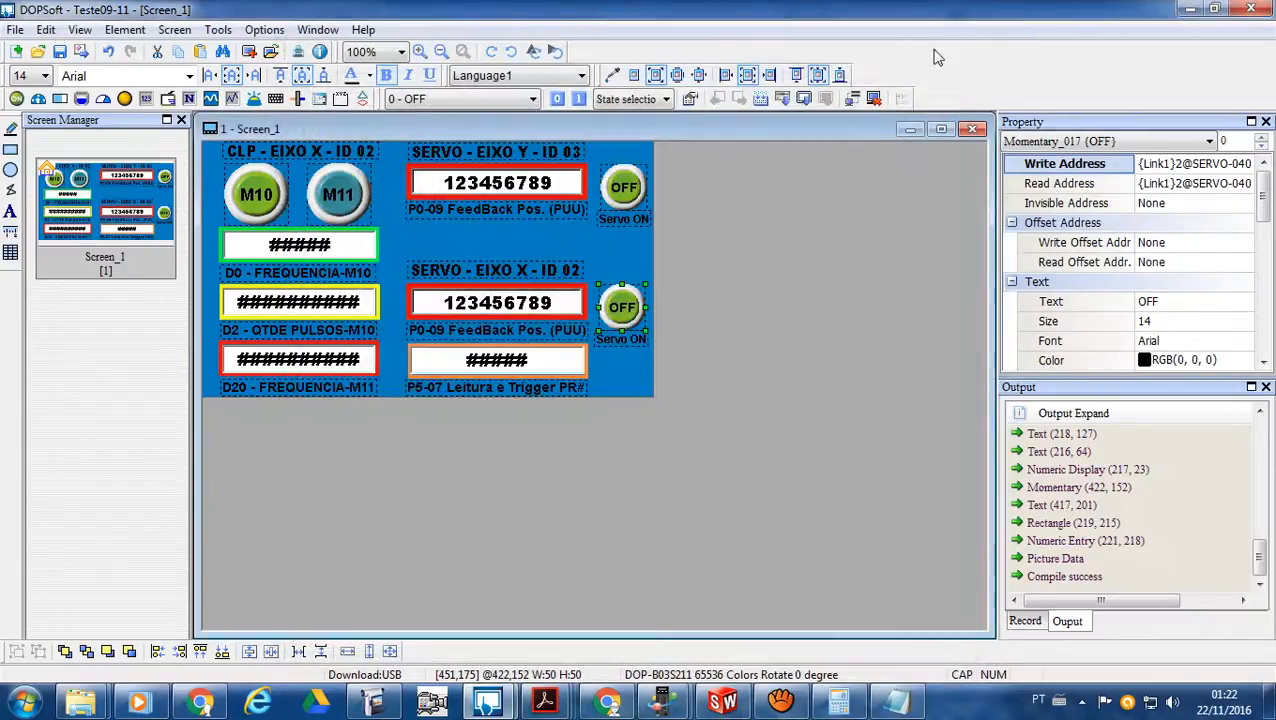
# - Inspect the write address of the P5-07 Leitura e Trigger PR# numeric entry and close its properties
pyautogui.click(560, 366)
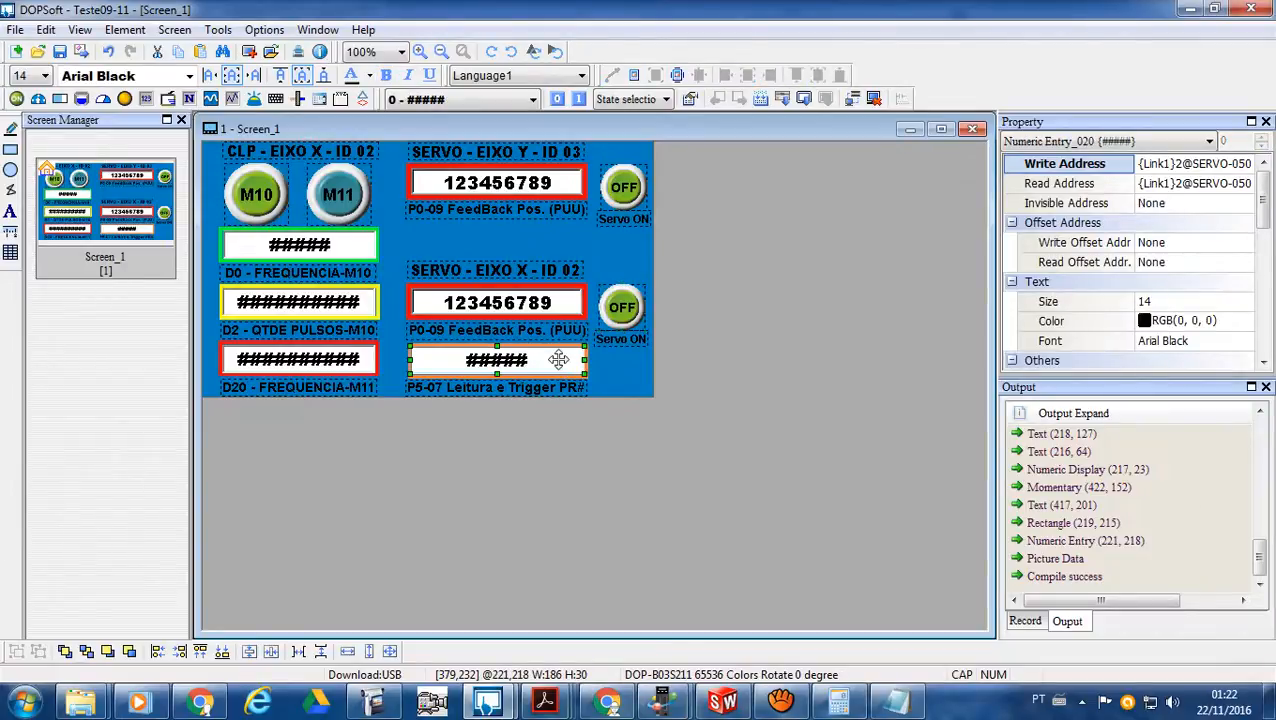
pyautogui.doubleClick(559, 360)
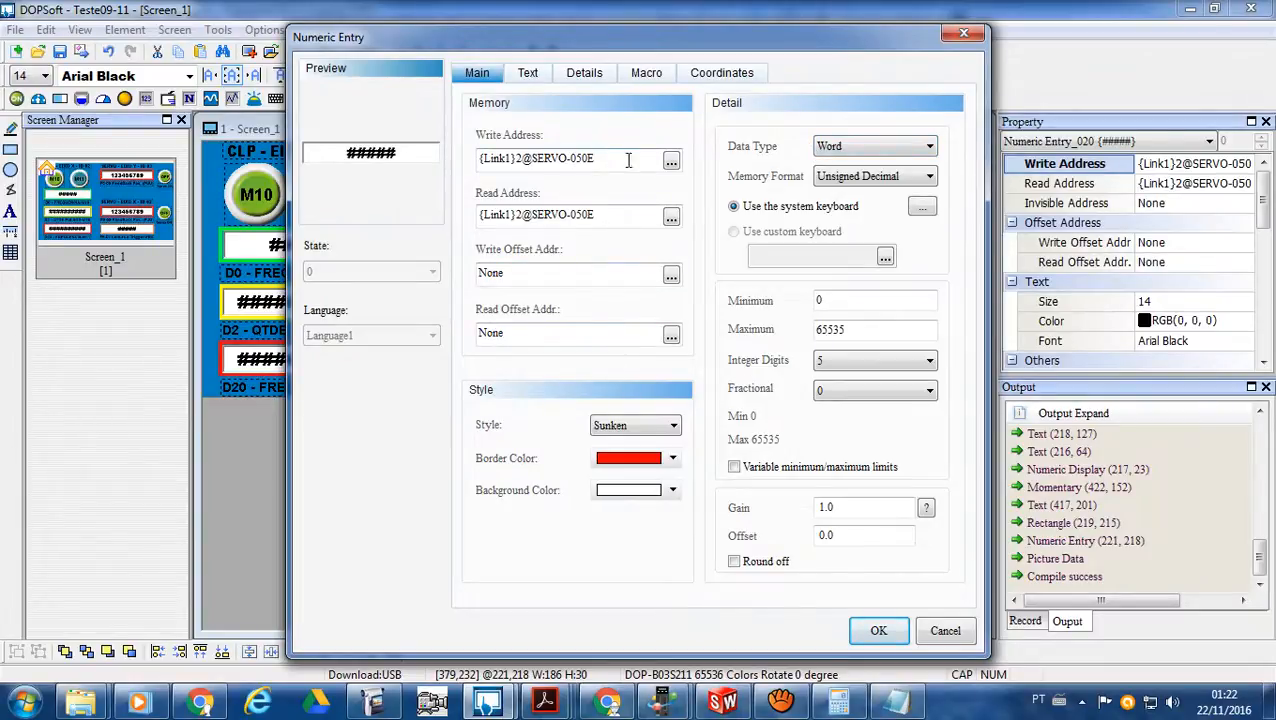
pyautogui.click(671, 161)
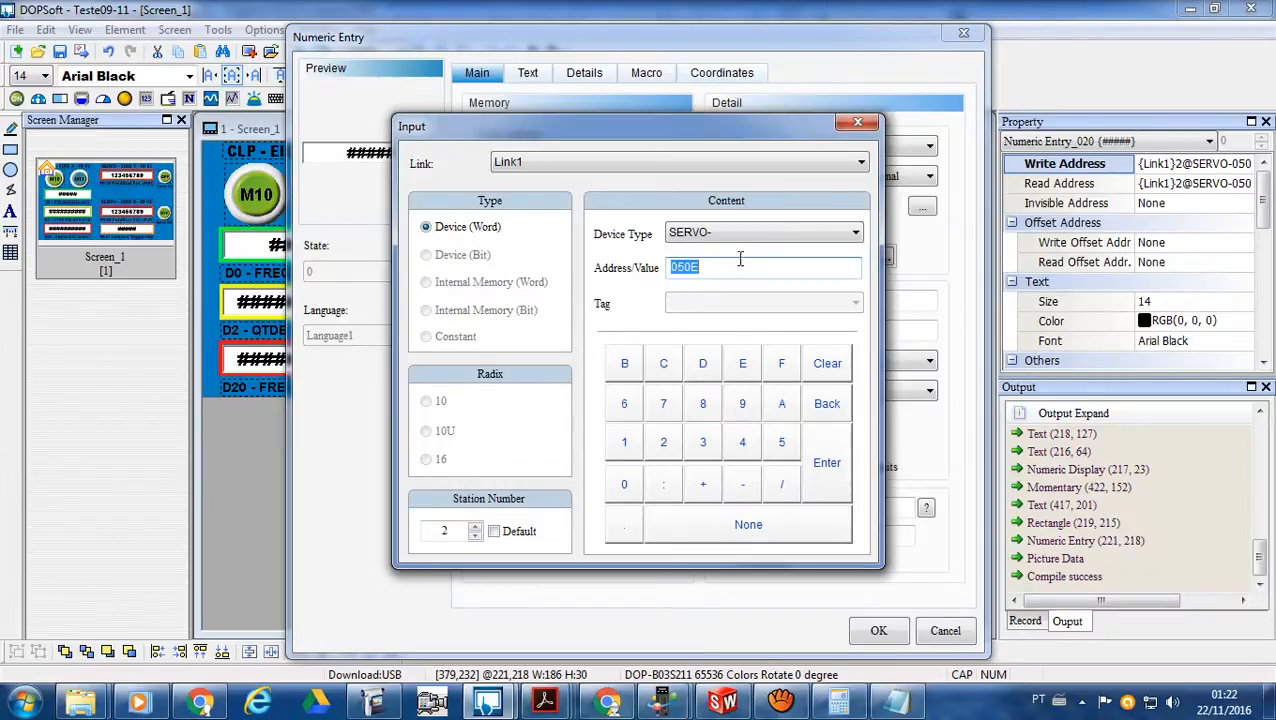
pyautogui.click(857, 122)
pyautogui.click(963, 33)
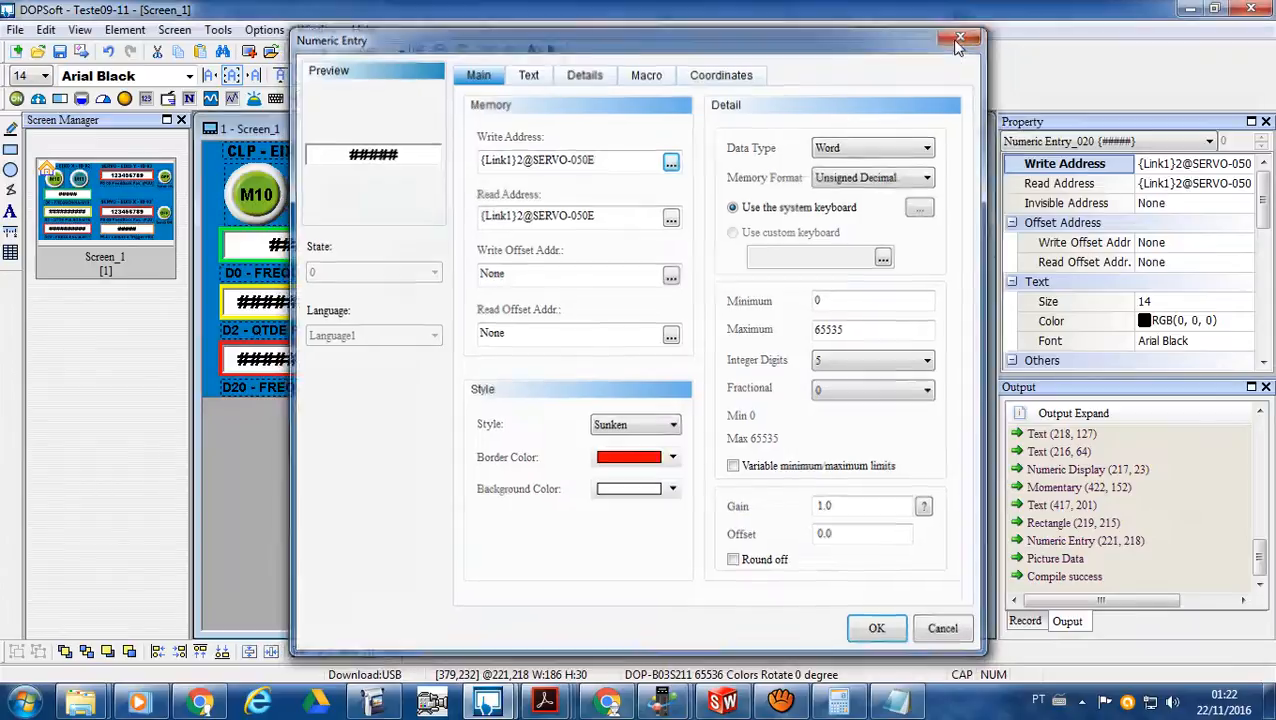
# - Inspect the bit write address settings of the Servo ON button for EIXO X - ID 02
pyautogui.doubleClick(622, 312)
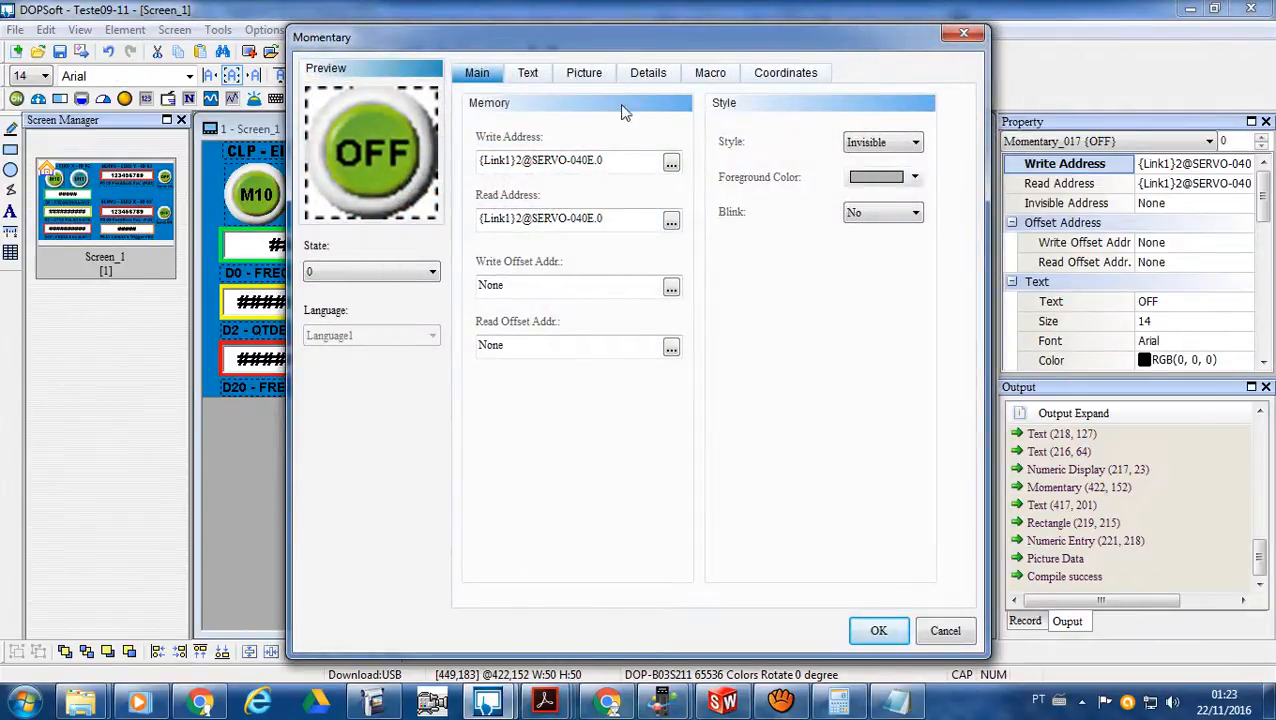
pyautogui.click(671, 163)
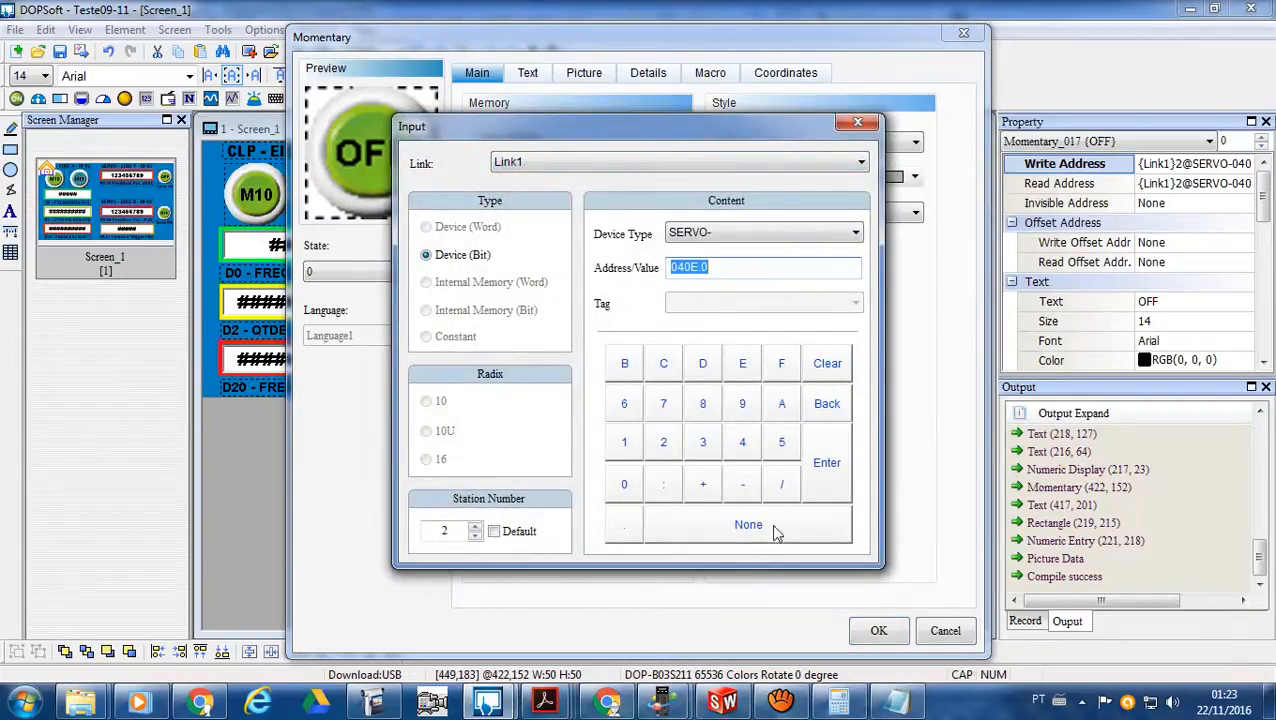
pyautogui.click(857, 123)
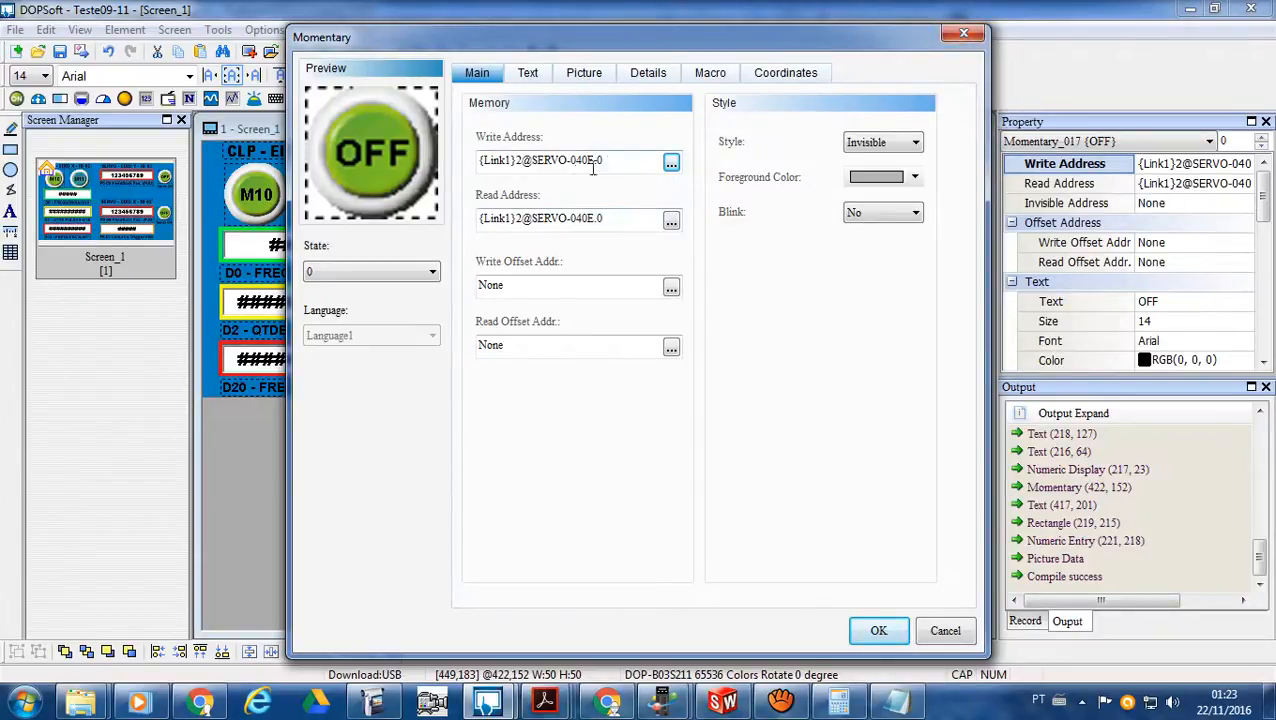
# - Close the Servo ON button's properties dialog and copy the button's write address from its property list
pyautogui.click(710, 76)
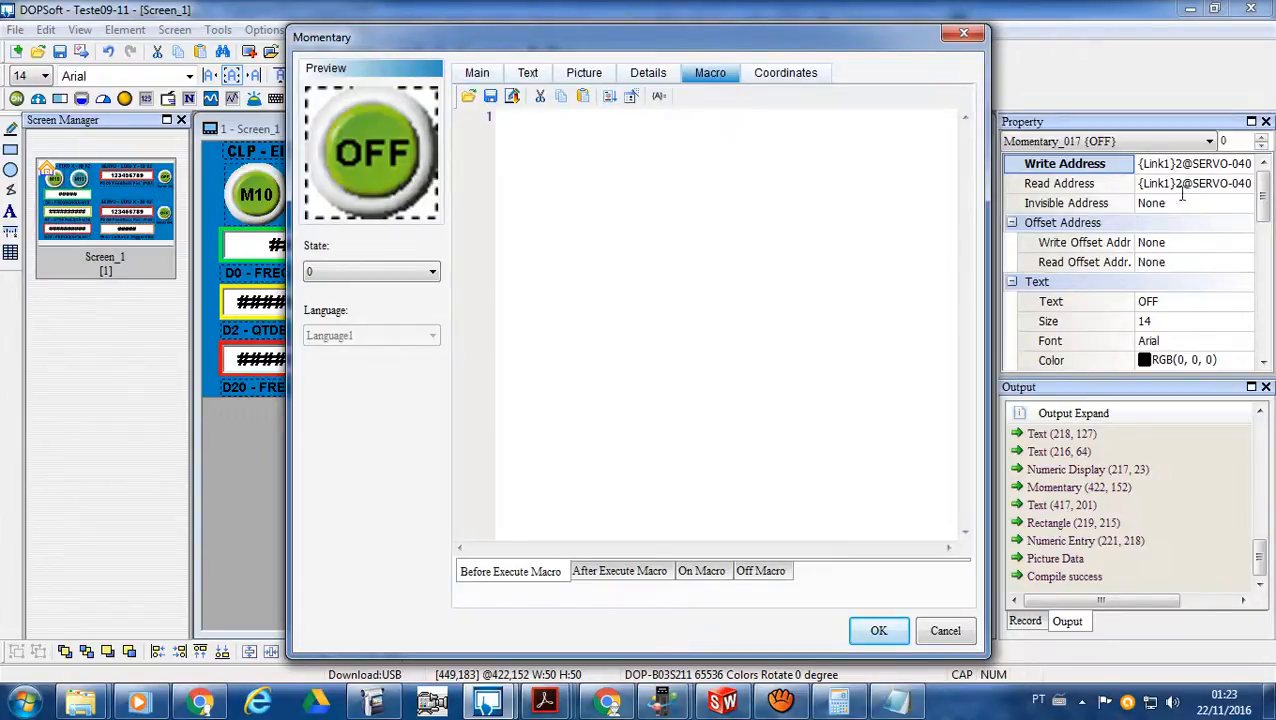
pyautogui.click(1201, 167)
pyautogui.click(964, 34)
pyautogui.click(1198, 166)
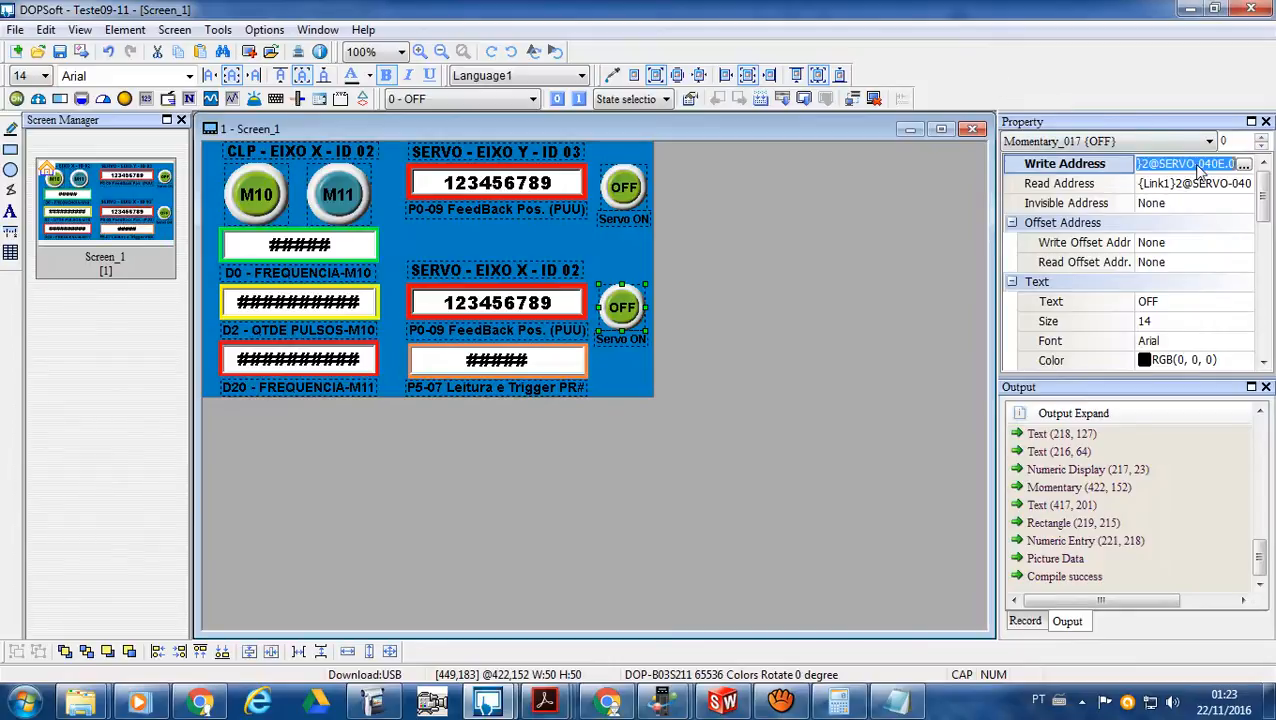
pyautogui.rightClick(1198, 168)
pyautogui.click(1078, 227)
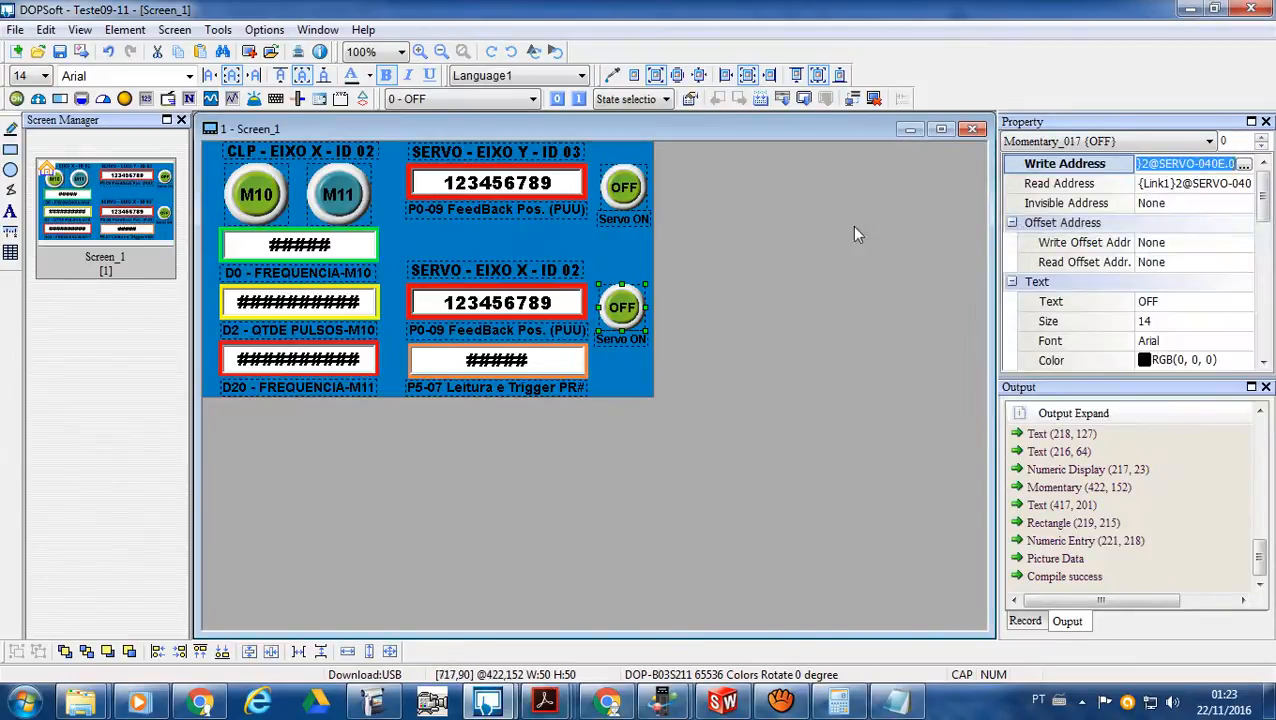
# - Paste the copied address into the Servo ON button's On Macro and strip its bit suffix, leaving {Link1}2@SERVO-040E
pyautogui.doubleClick(622, 308)
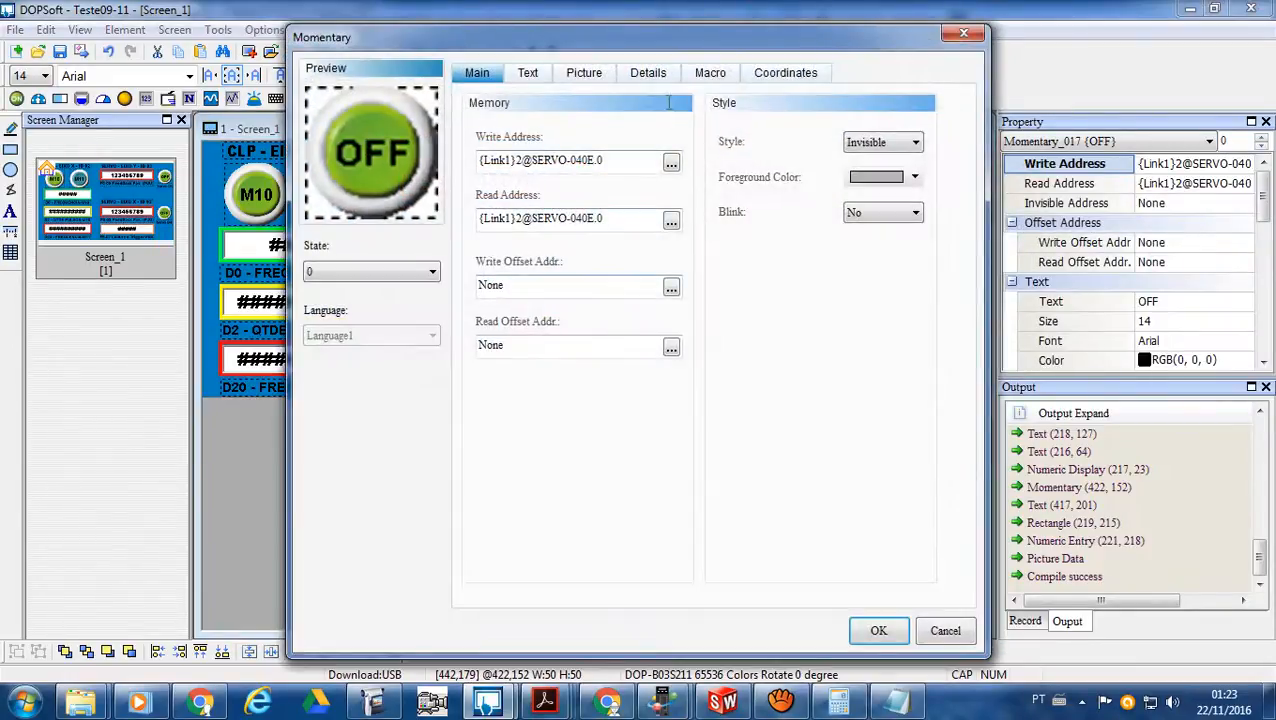
pyautogui.click(712, 74)
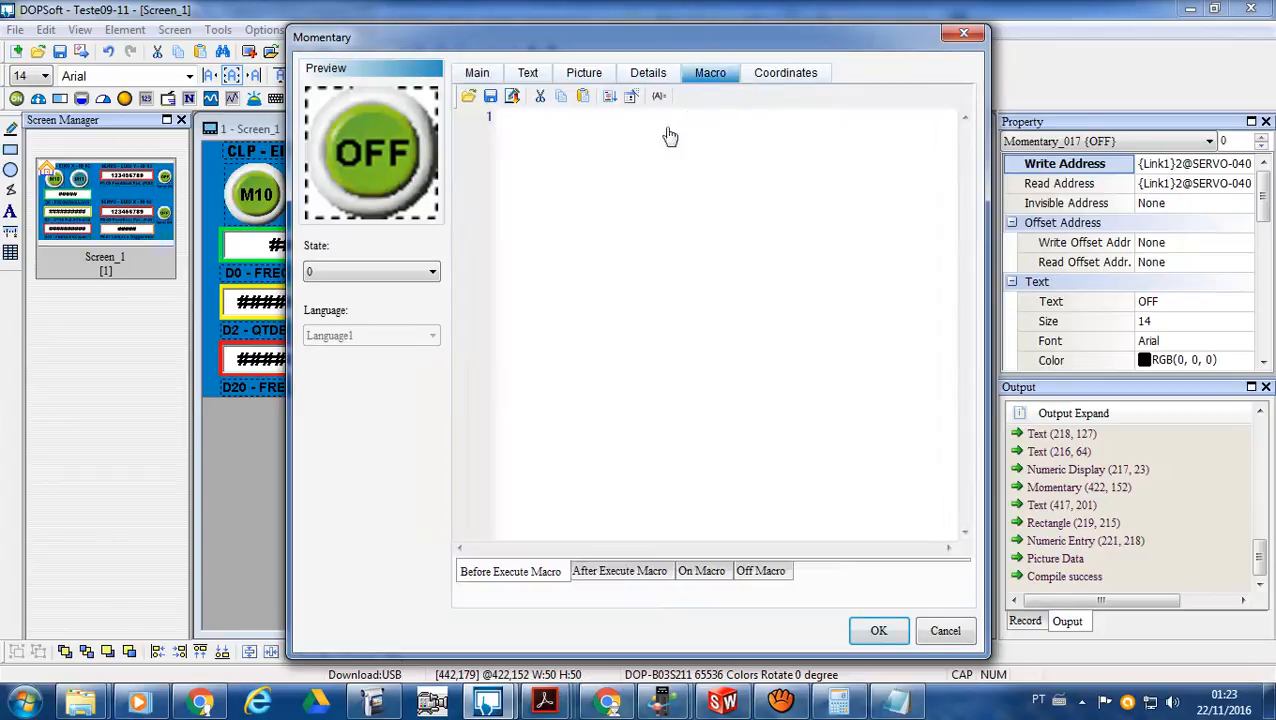
pyautogui.click(575, 127)
pyautogui.click(719, 574)
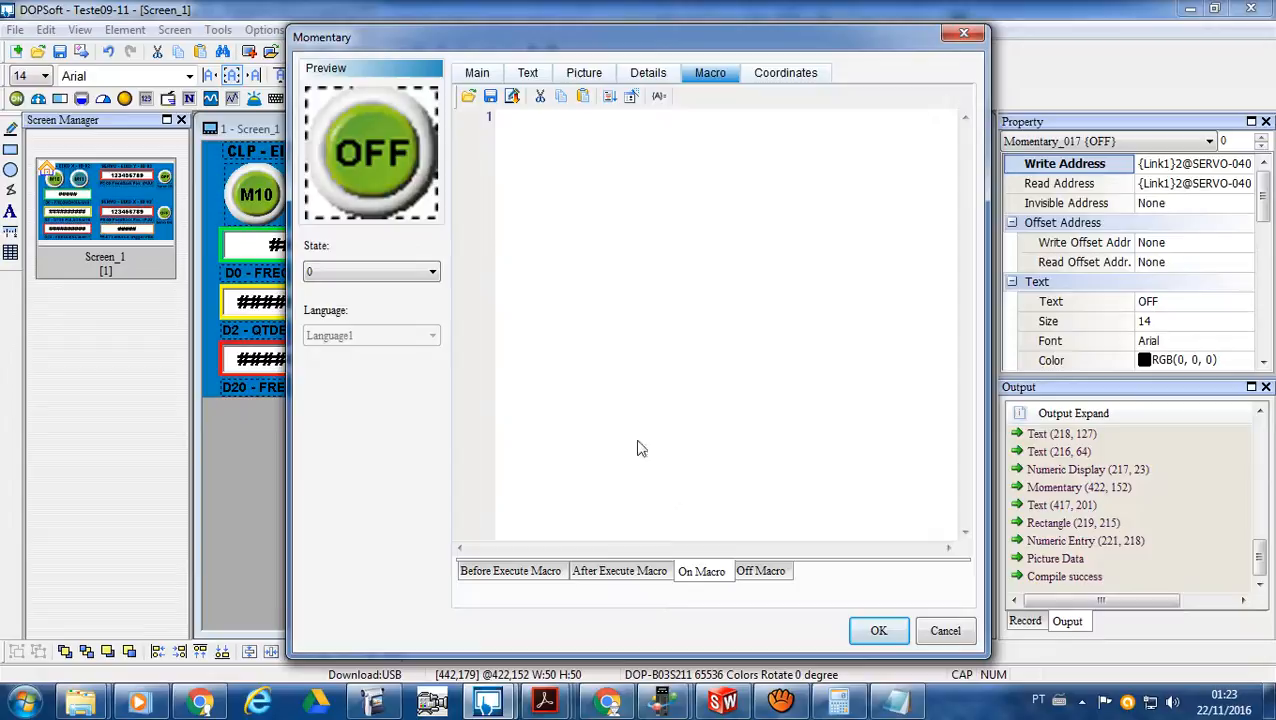
pyautogui.click(514, 122)
pyautogui.hotkey('ctrl', 'v')
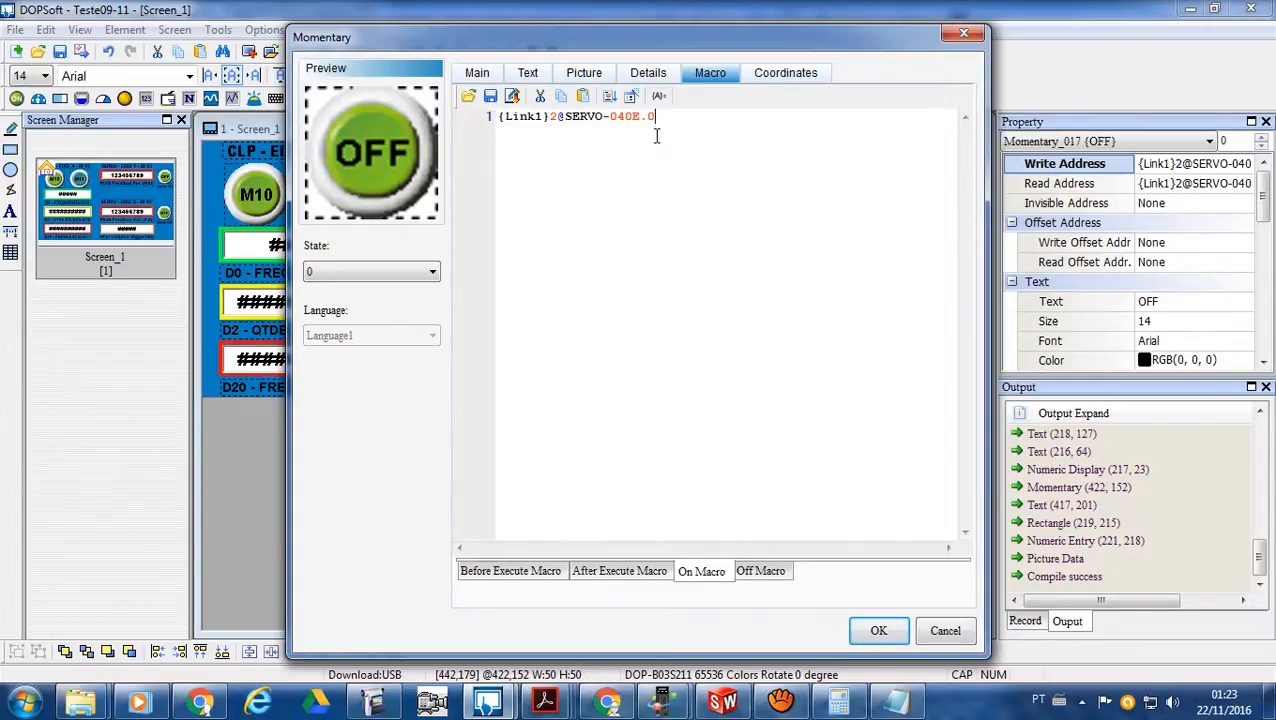
pyautogui.press('BackSpace')
pyautogui.press('BackSpace')
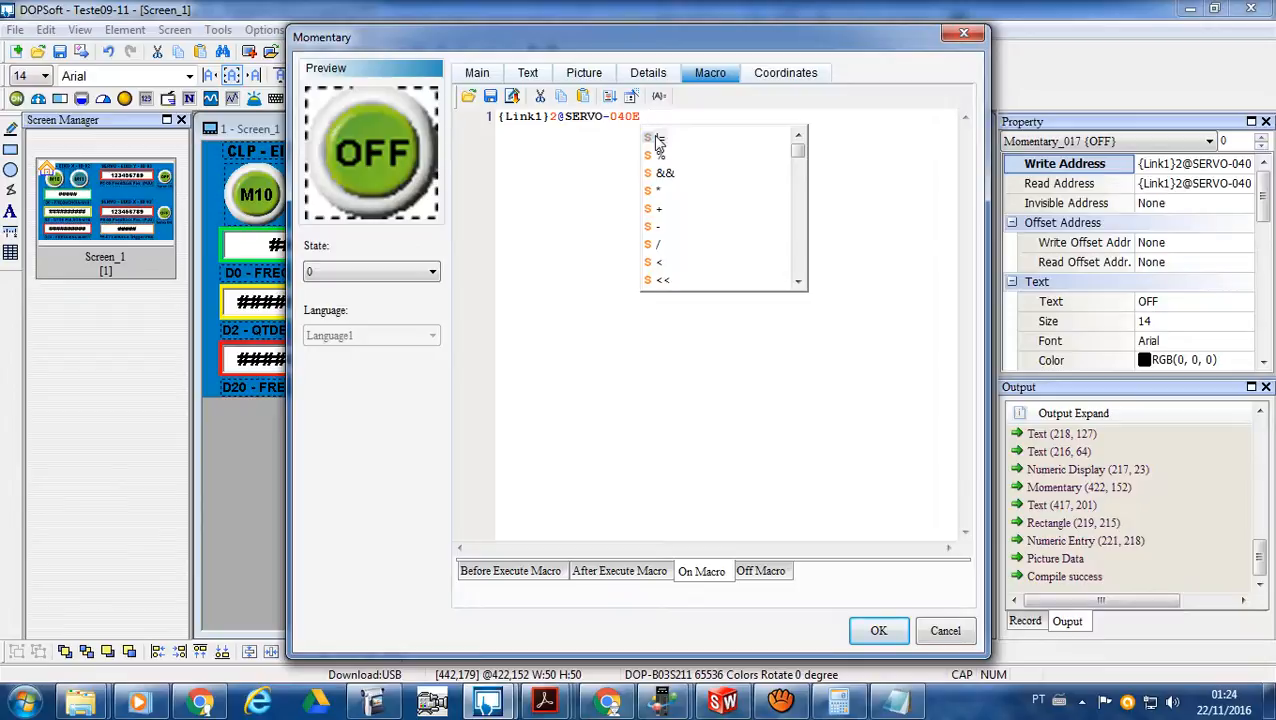
# - Complete the On Macro line with an assignment of 0F41 to {Link1}2@SERVO-040E
pyautogui.write('=')
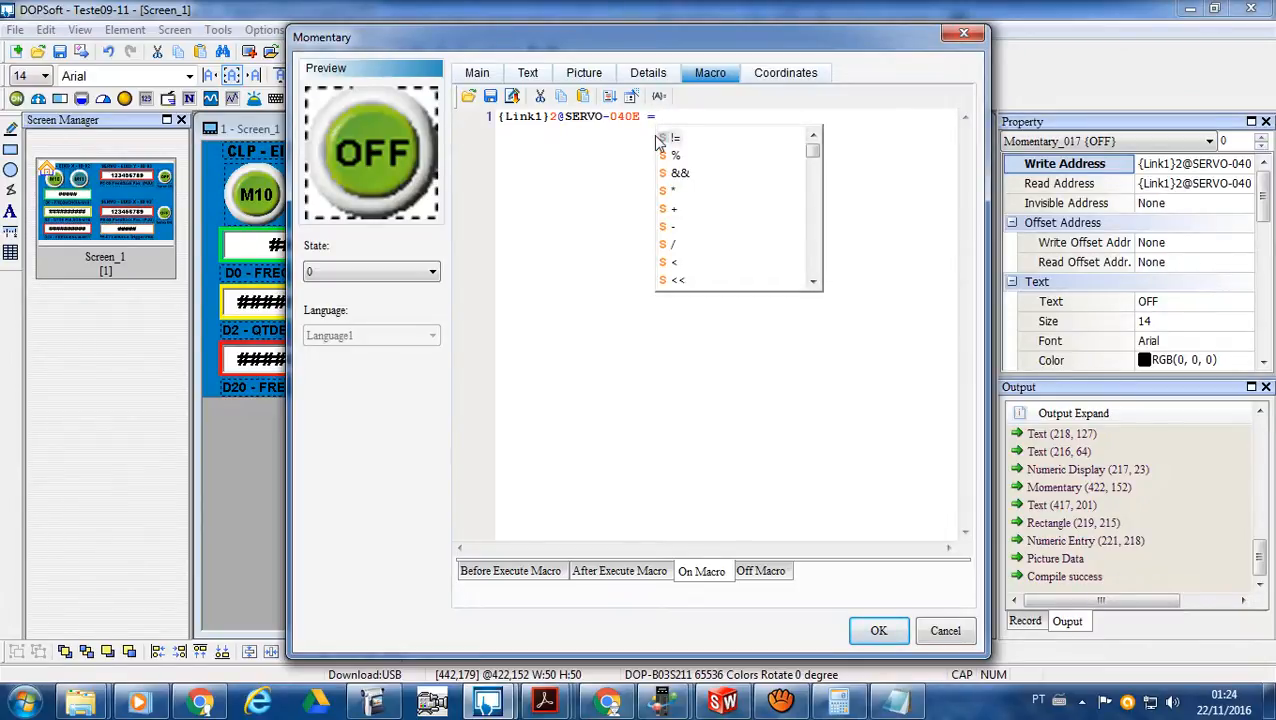
pyautogui.press('Escape')
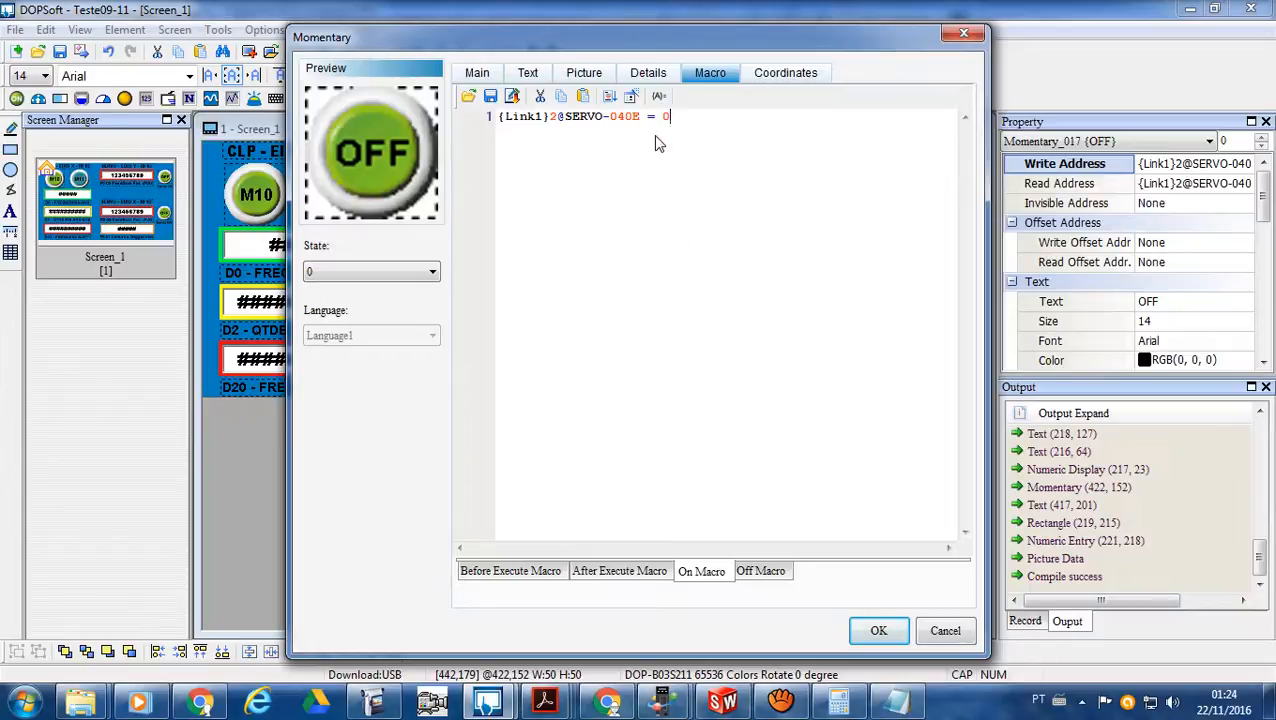
pyautogui.write('0F')
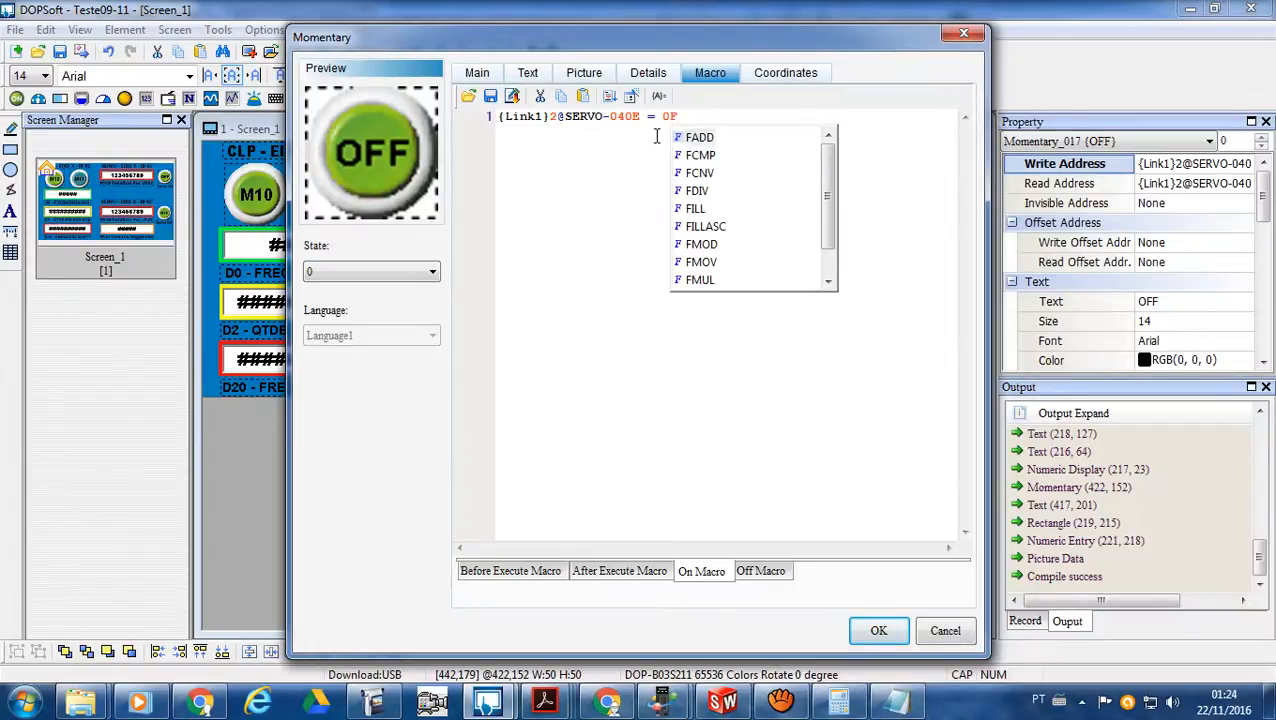
pyautogui.write('4')
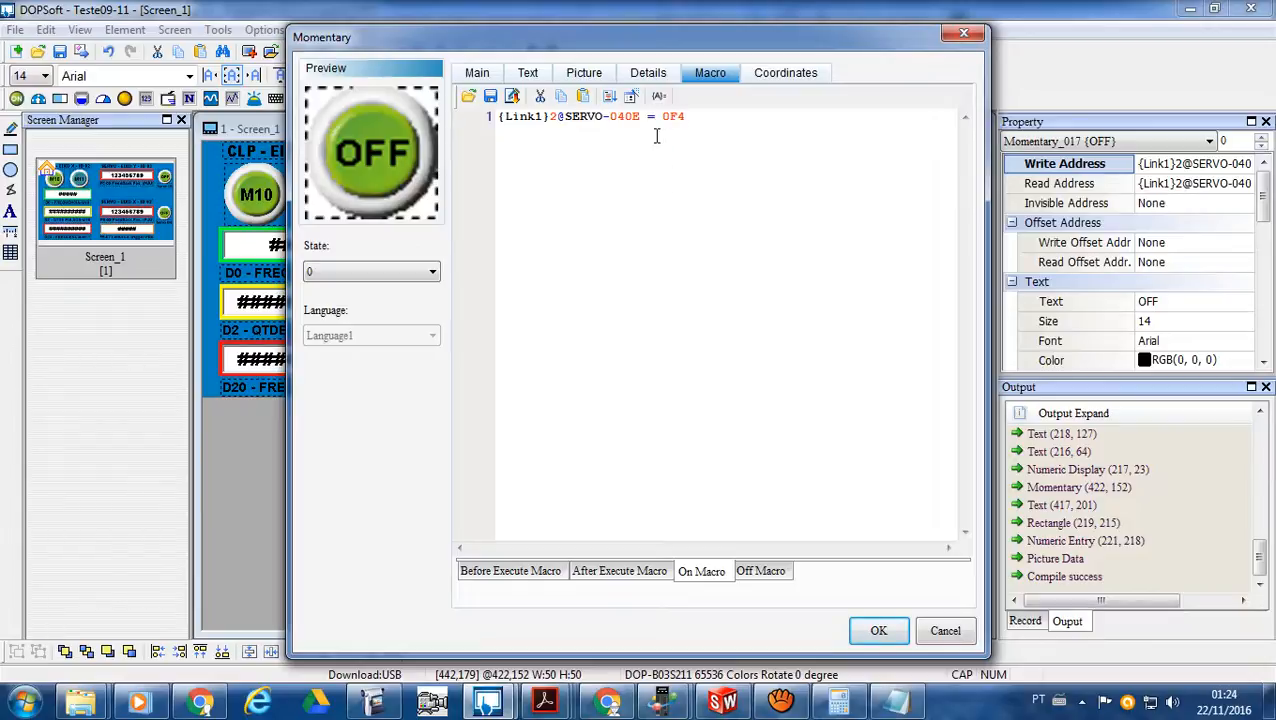
pyautogui.write('1')
# - Check the DELTA_IA-ASDA application notes and rewrite the macro's assigned value in hexadecimal notation with an H suffix, accepting the button's properties
pyautogui.moveTo(545, 702)
pyautogui.click(630, 625)
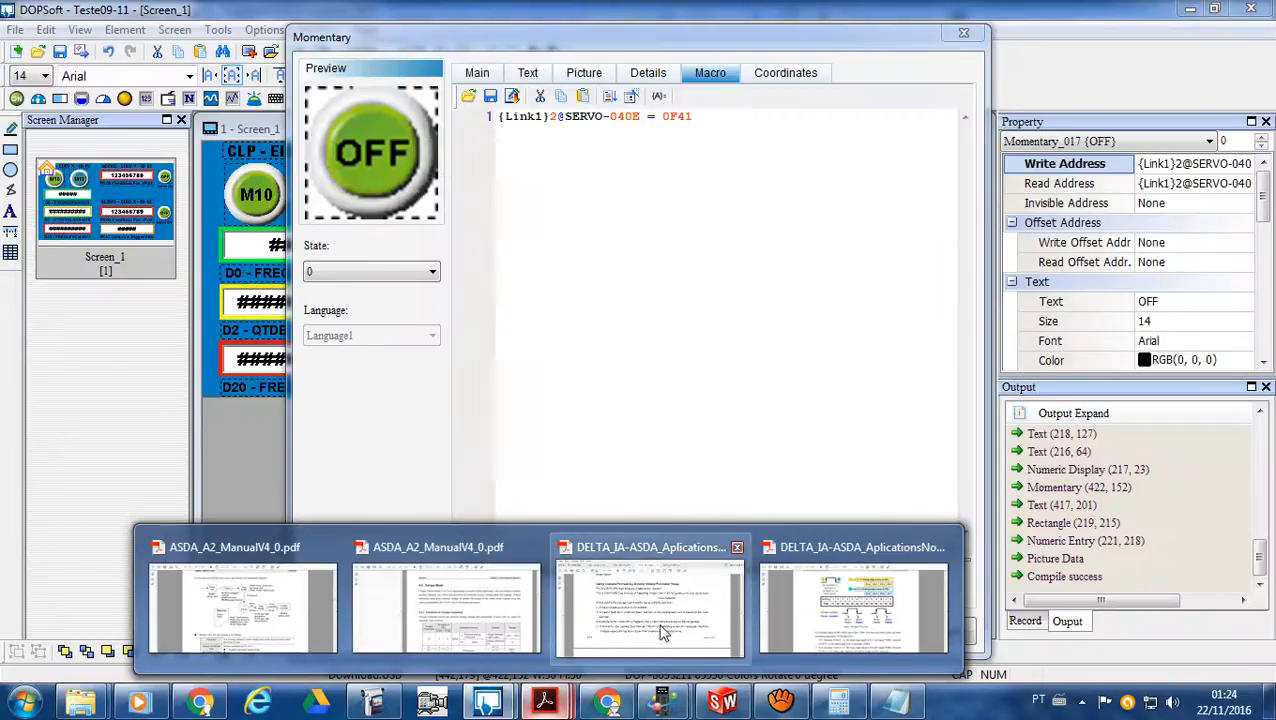
pyautogui.moveTo(640, 630)
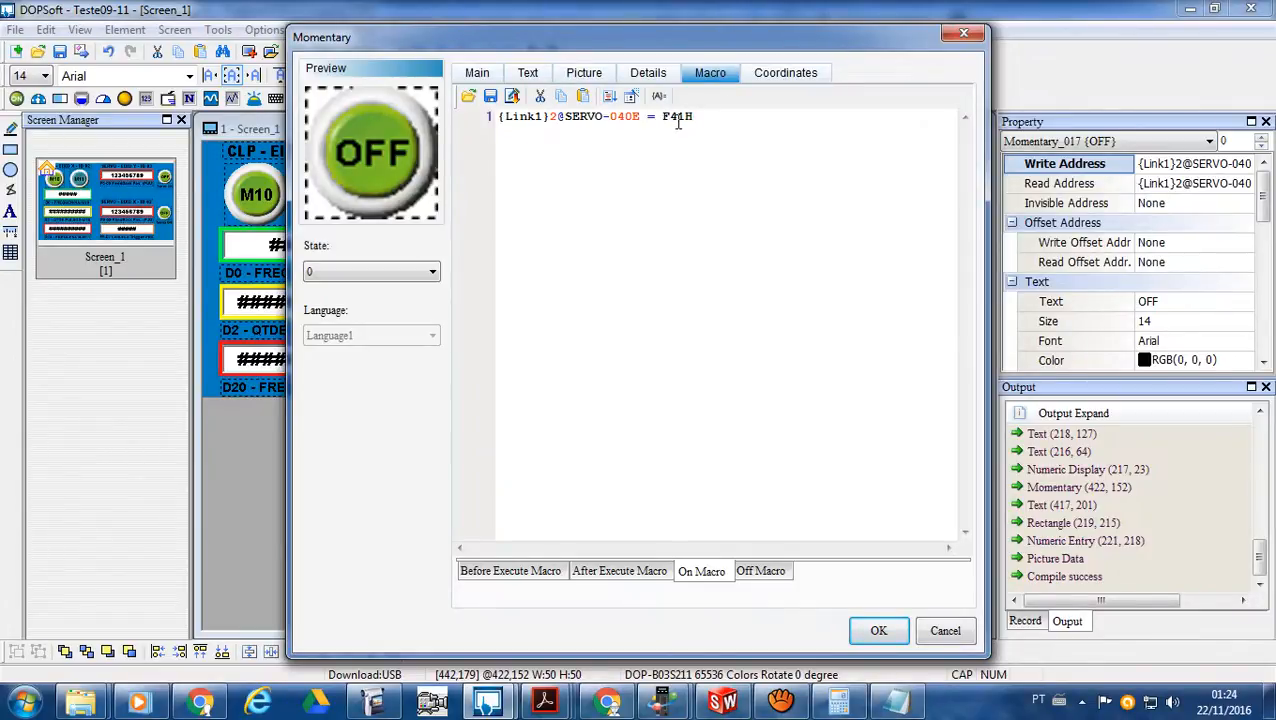
pyautogui.press('BackSpace')
pyautogui.click(881, 631)
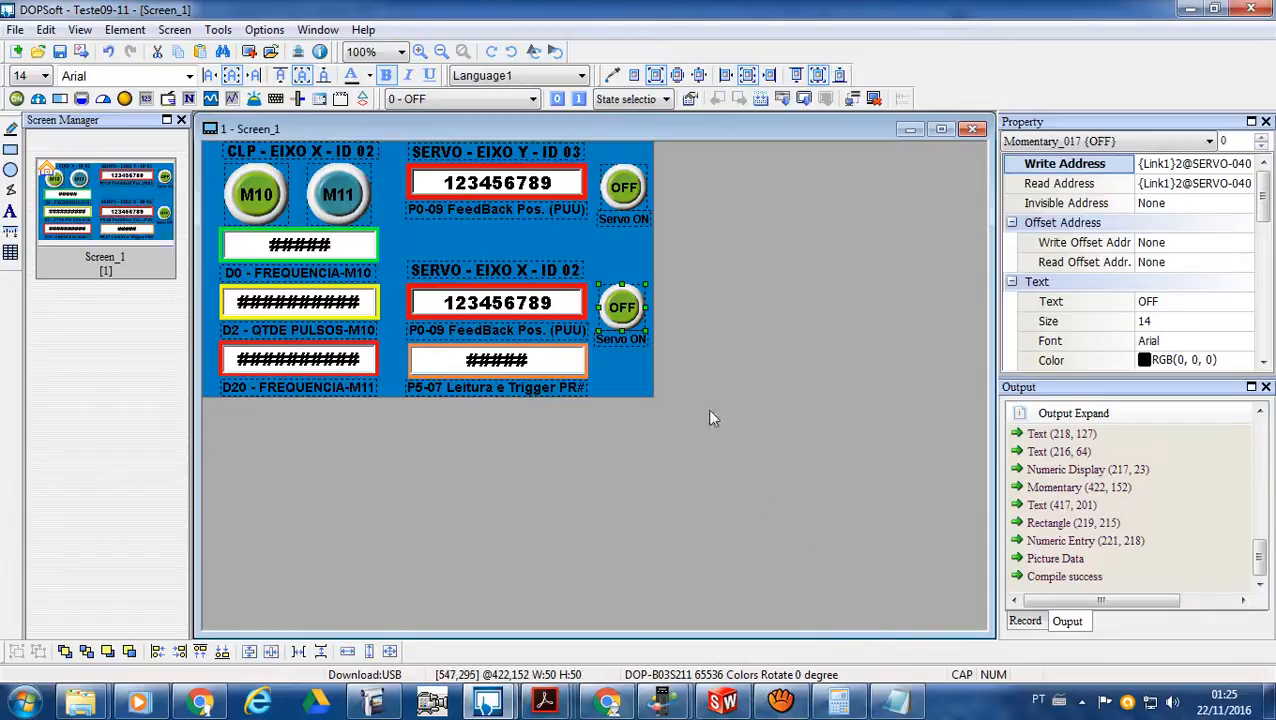
# - Extend the Servo ON button's On Macro to {Link1}2@SERVO-040E = F031H (DW) and accept the properties
pyautogui.doubleClick(622, 308)
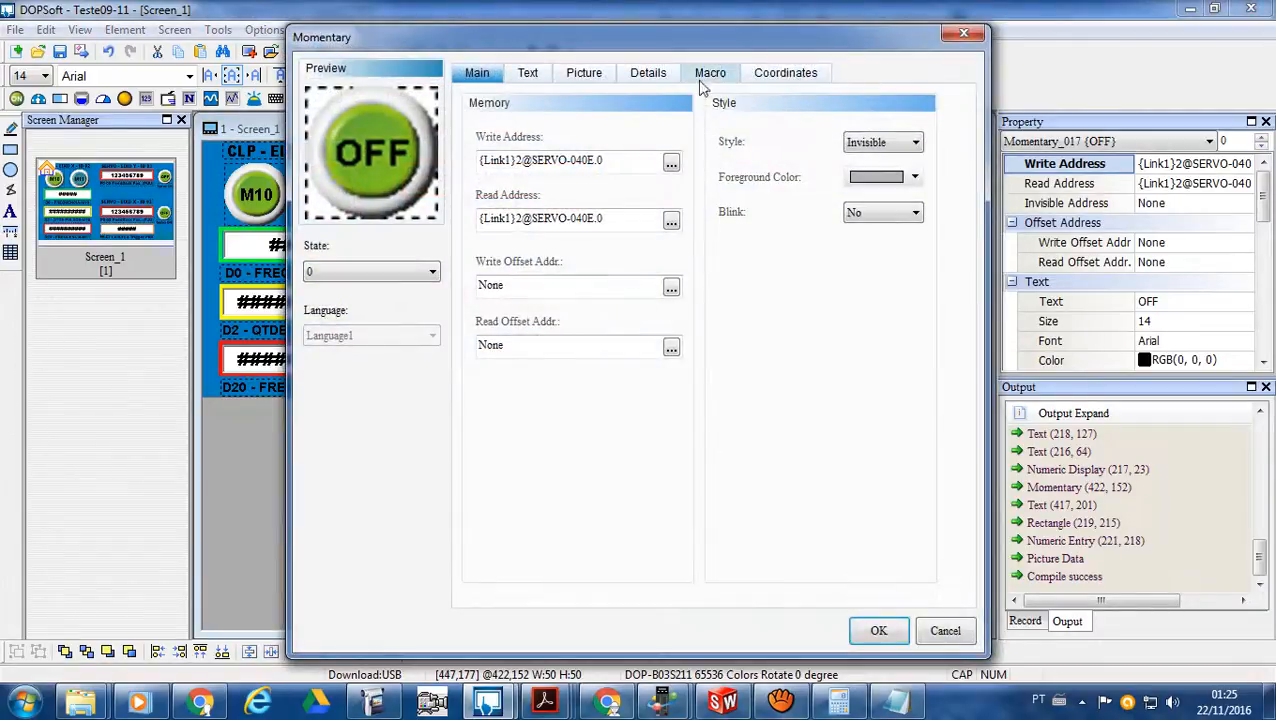
pyautogui.click(708, 76)
pyautogui.click(700, 576)
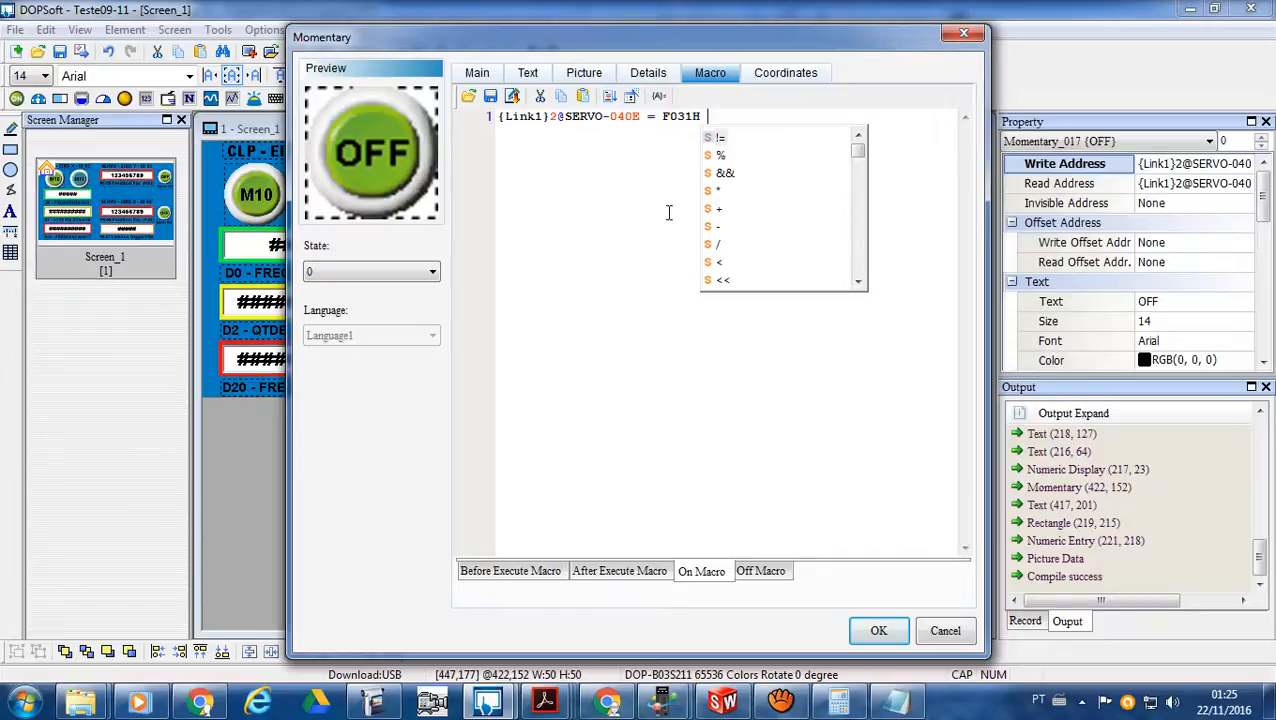
pyautogui.write('(')
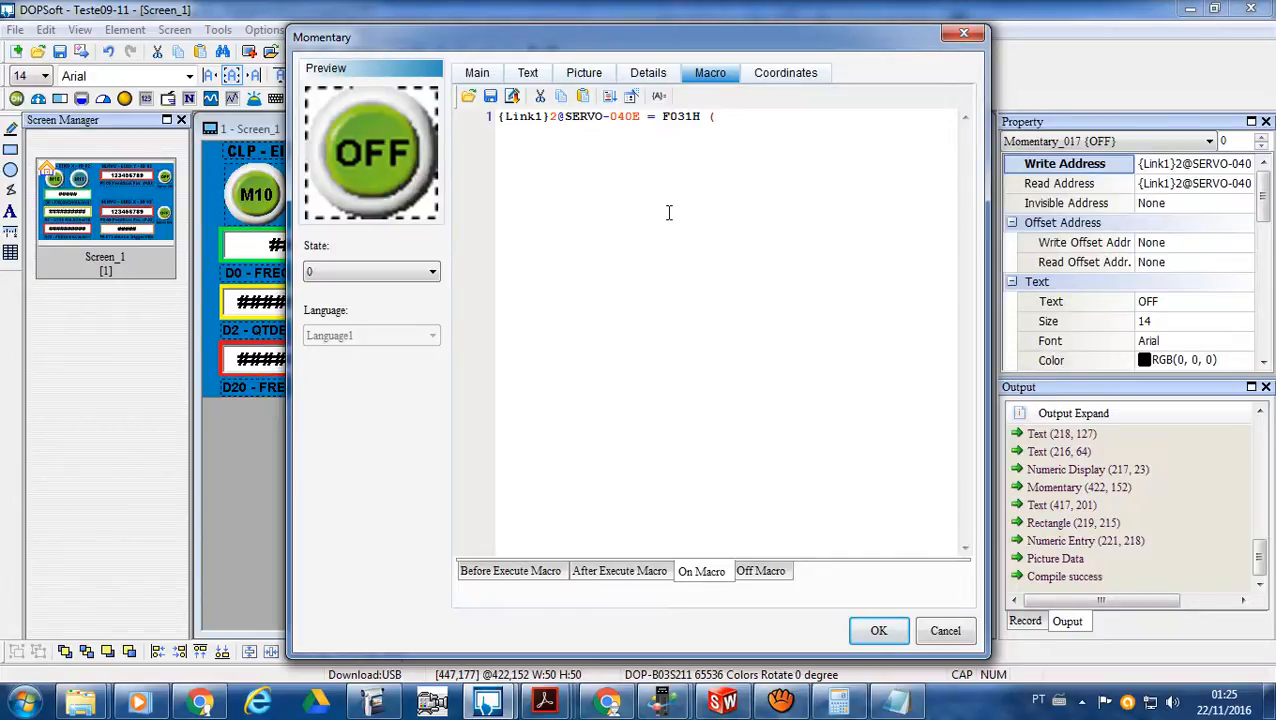
pyautogui.write('dw')
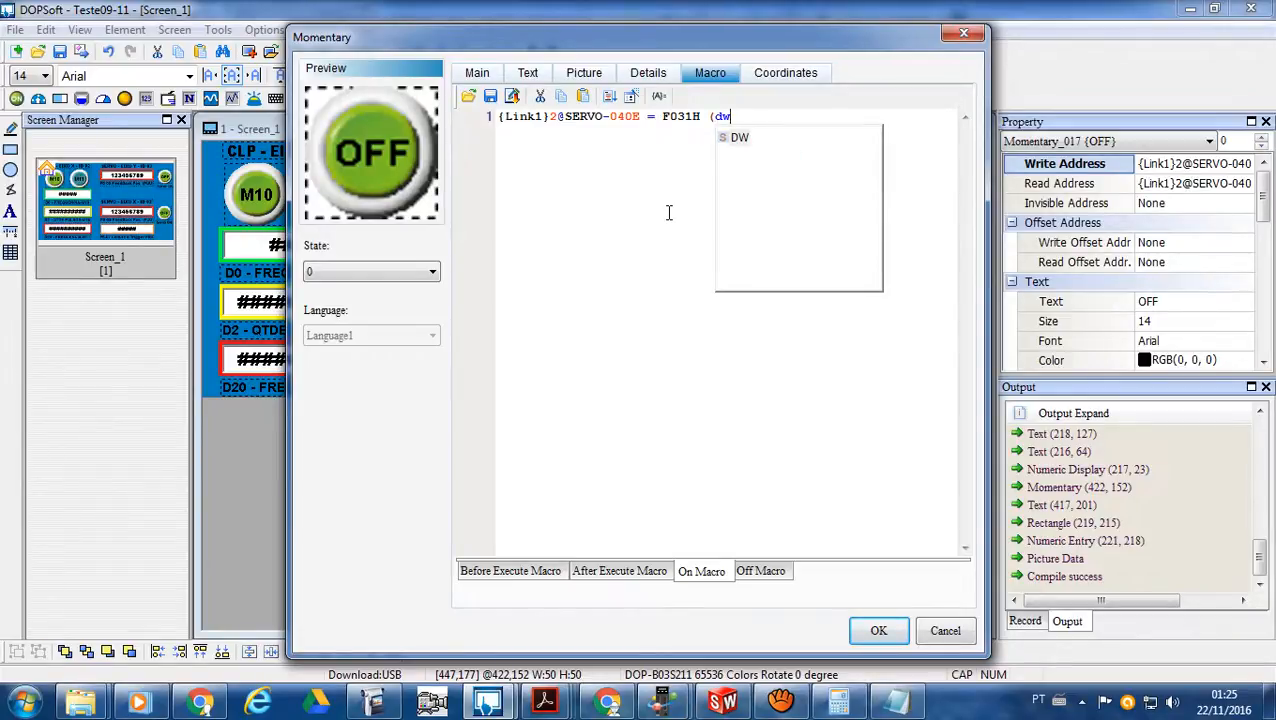
pyautogui.click(739, 138)
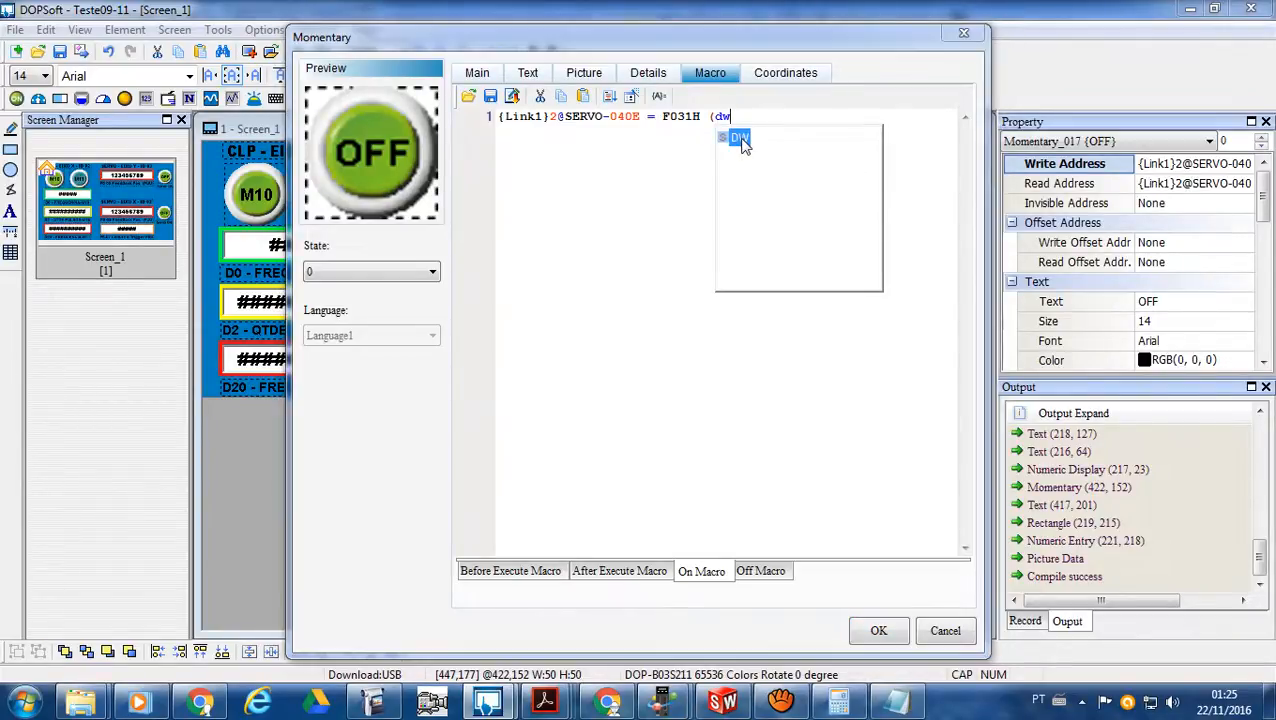
pyautogui.click(735, 117)
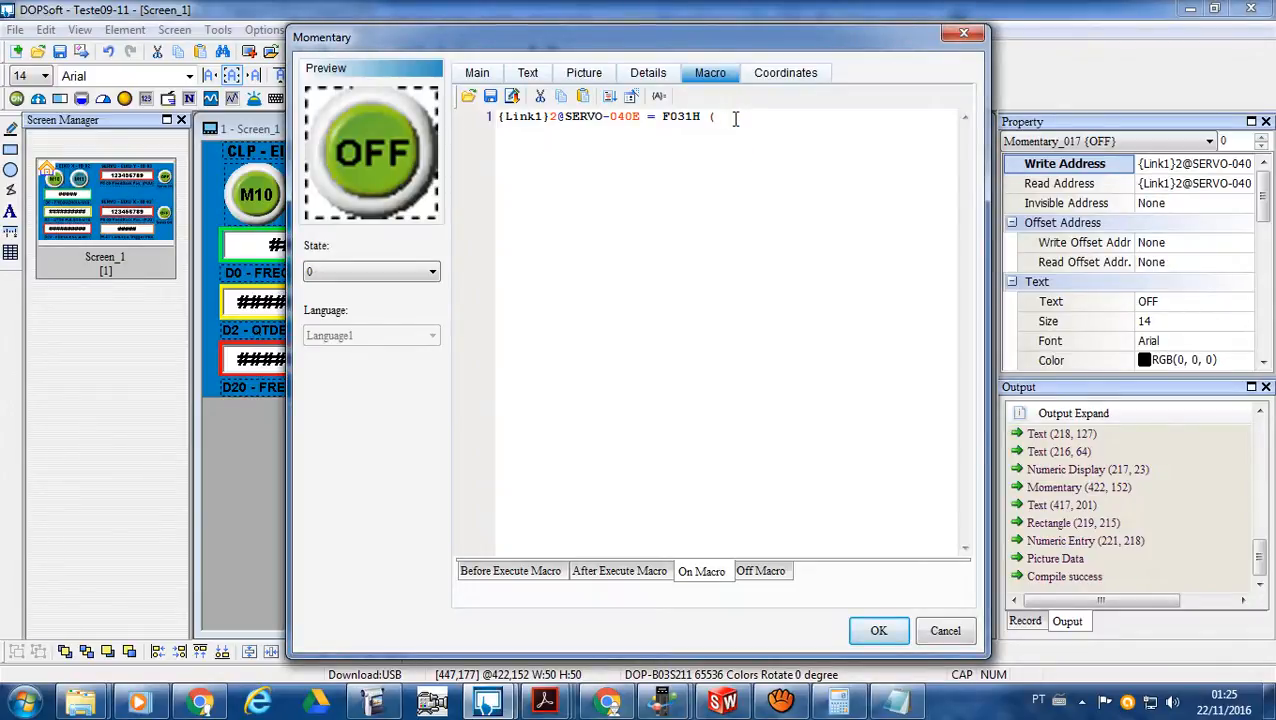
pyautogui.write('DW')
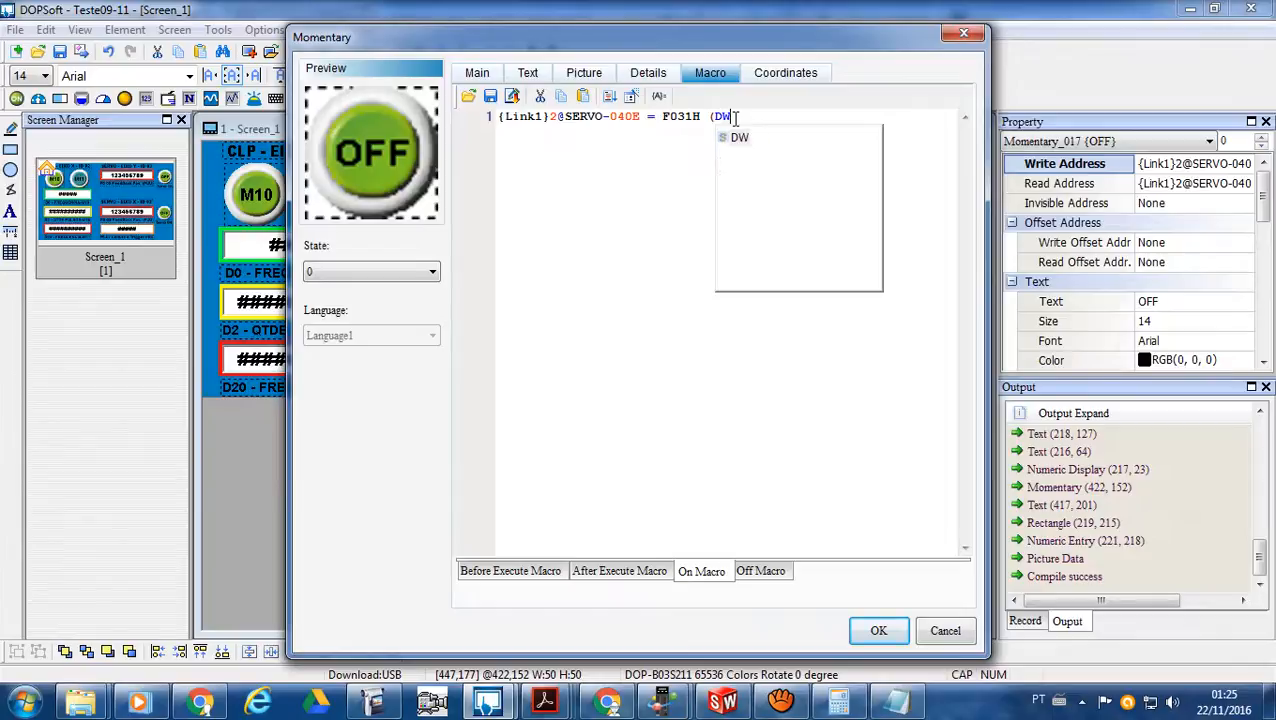
pyautogui.write(')')
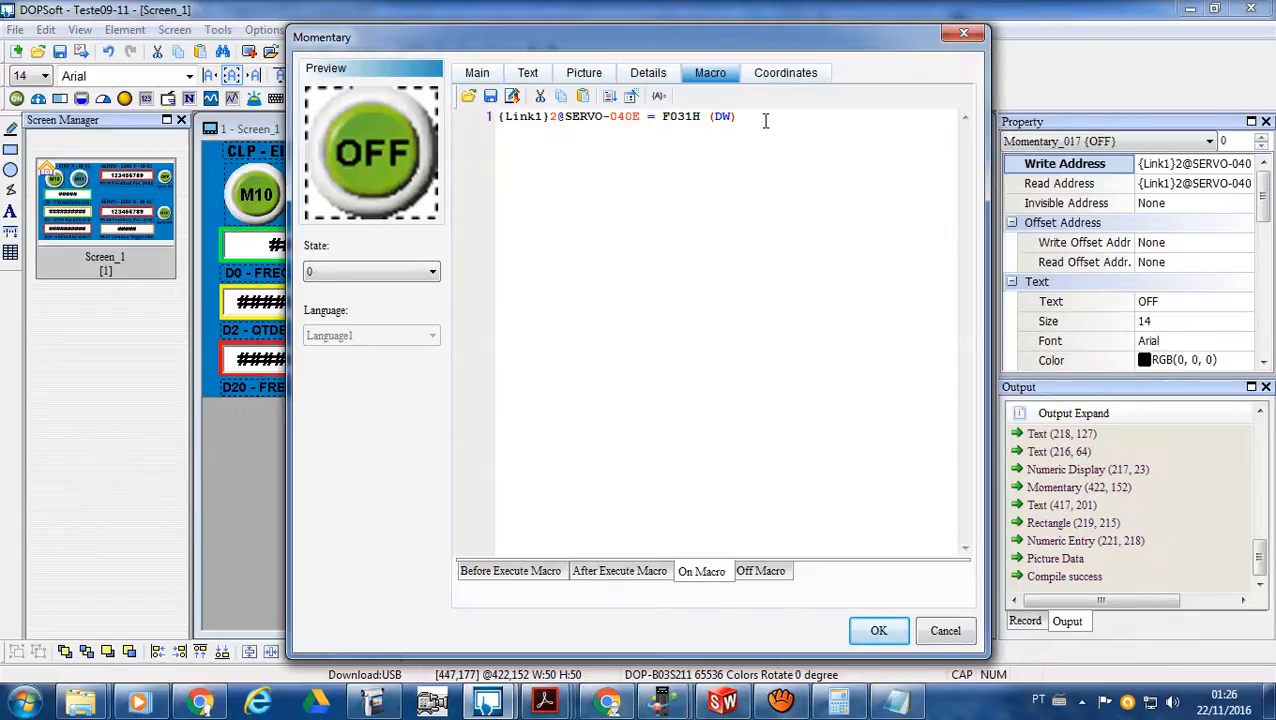
pyautogui.click(878, 630)
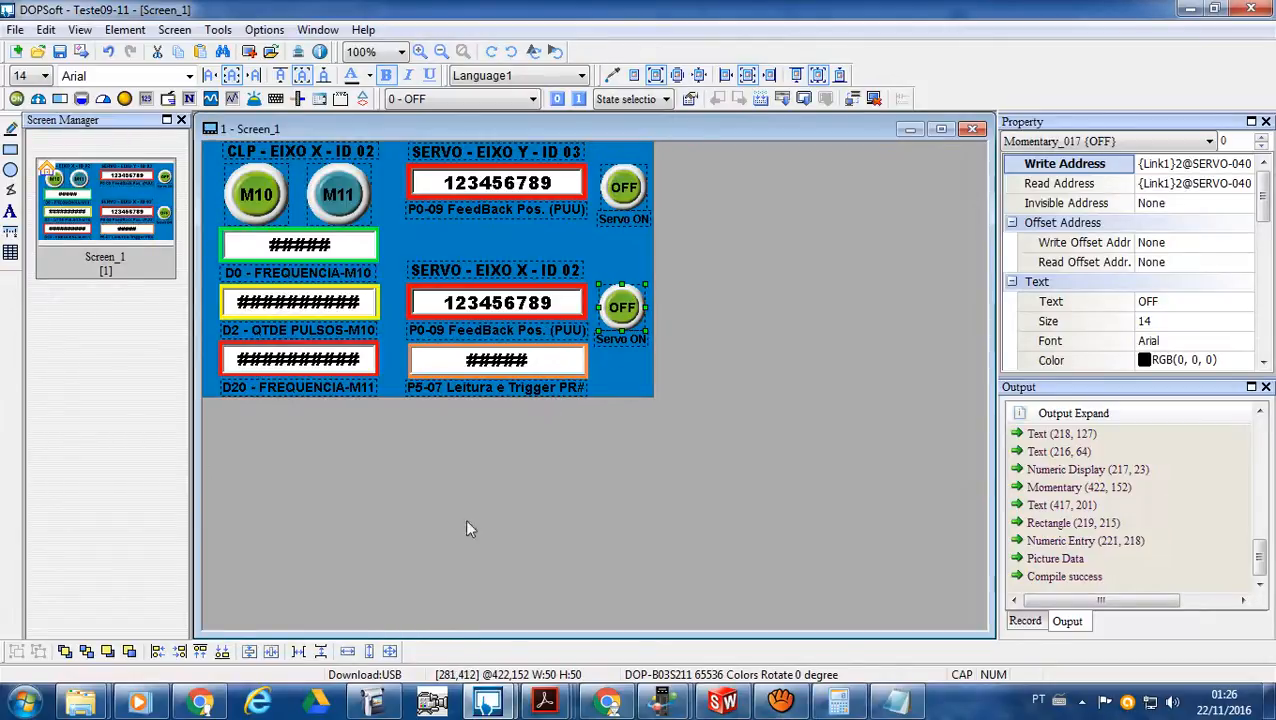
pyautogui.click(268, 31)
pyautogui.moveTo(219, 32)
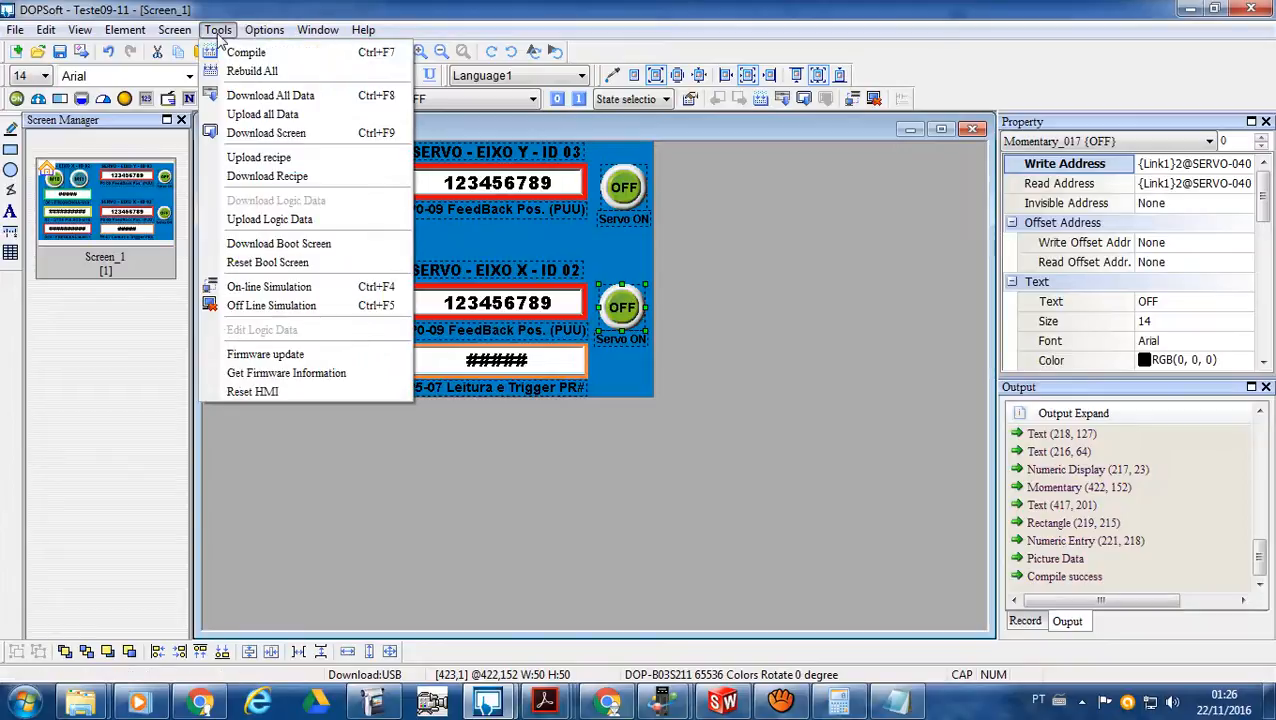
pyautogui.moveTo(318, 32)
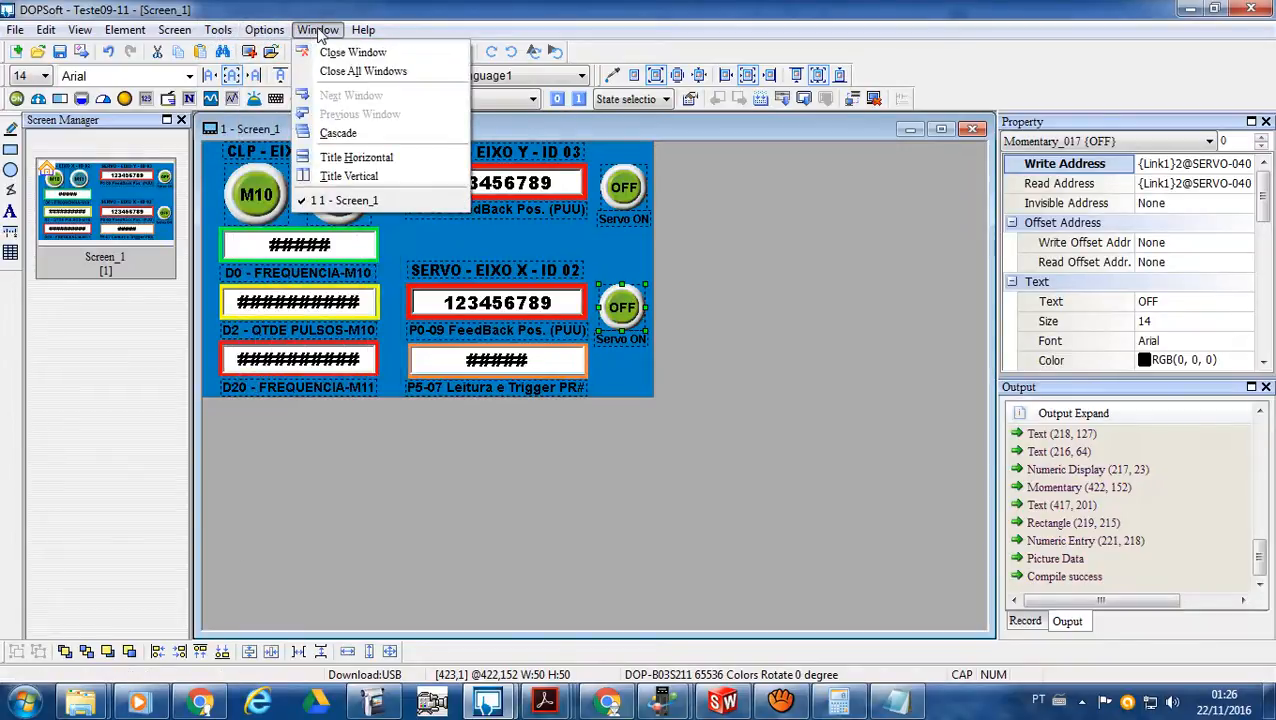
# - Review the Teste09-11 project's COM1 communication settings and the available Delta controller series, keeping Delta Controller RTU
pyautogui.moveTo(276, 32)
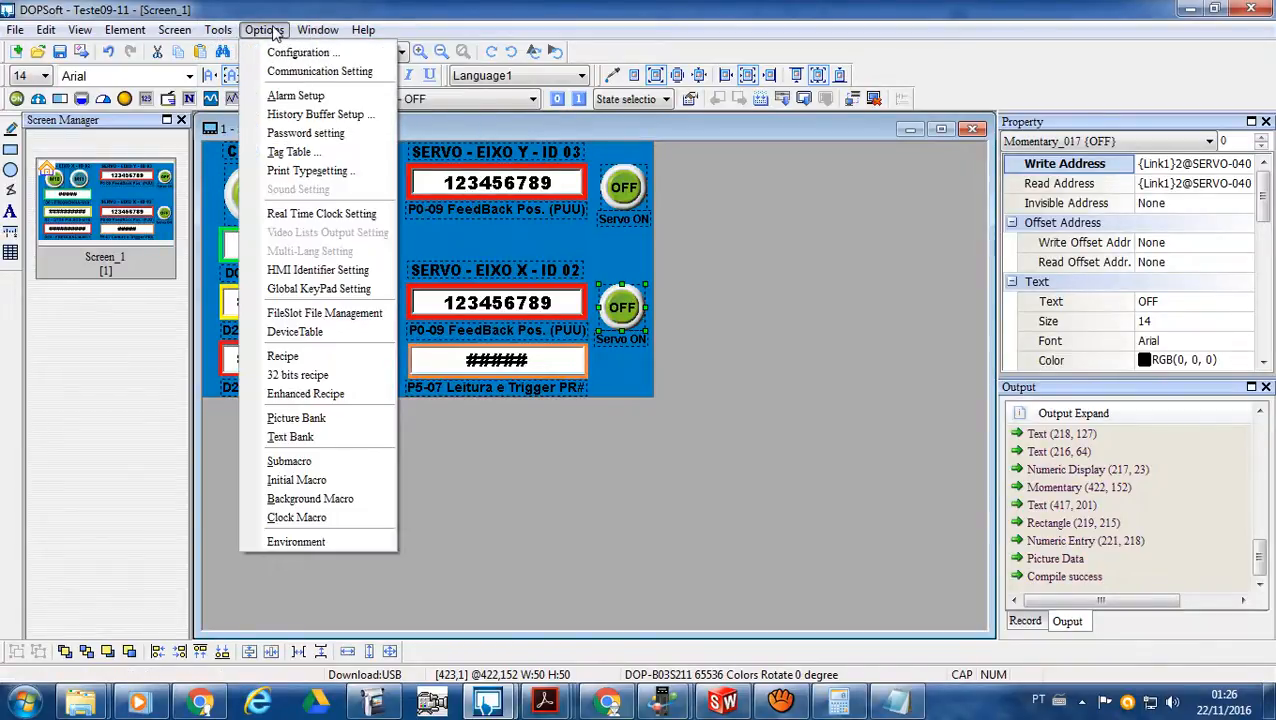
pyautogui.click(287, 72)
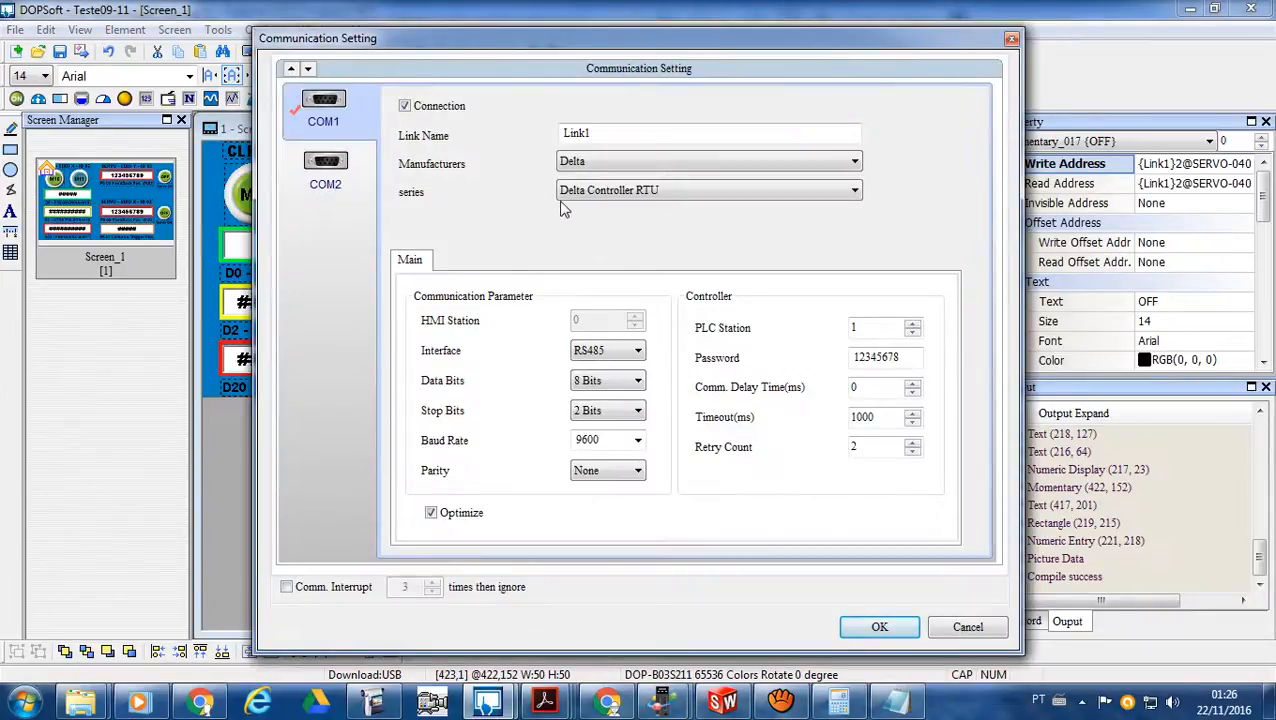
pyautogui.click(853, 192)
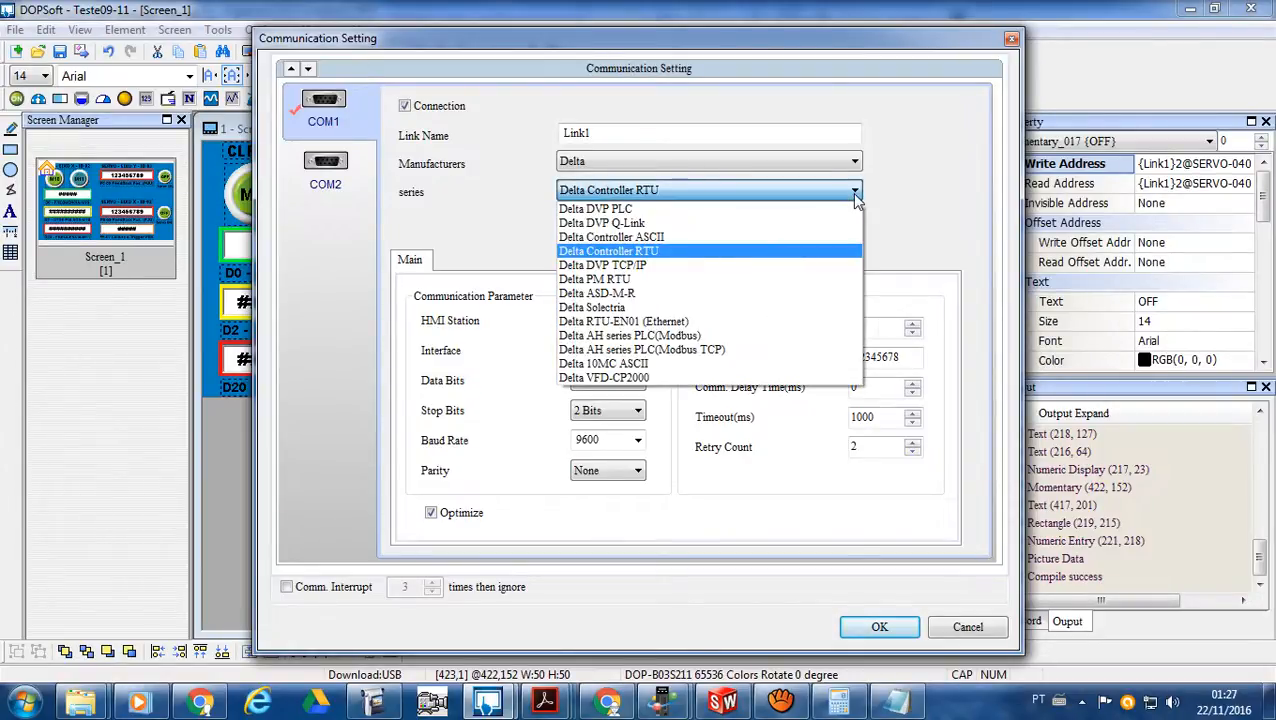
pyautogui.click(789, 252)
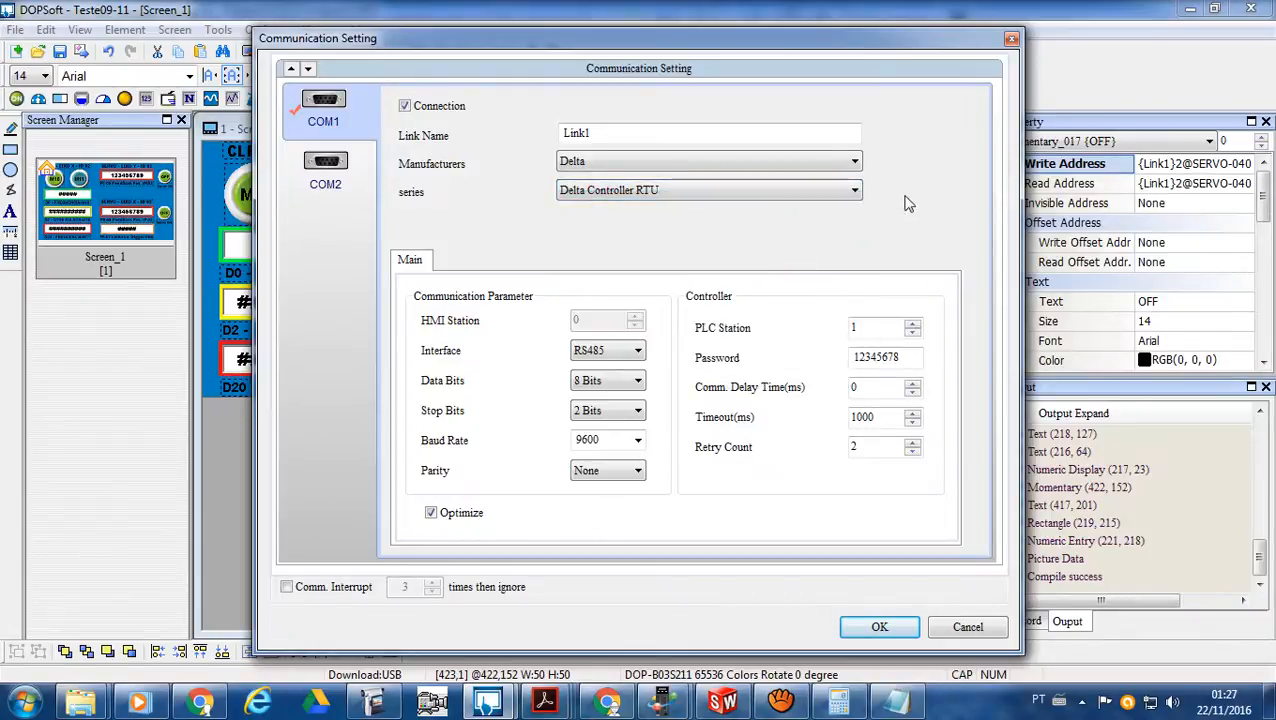
pyautogui.click(1012, 40)
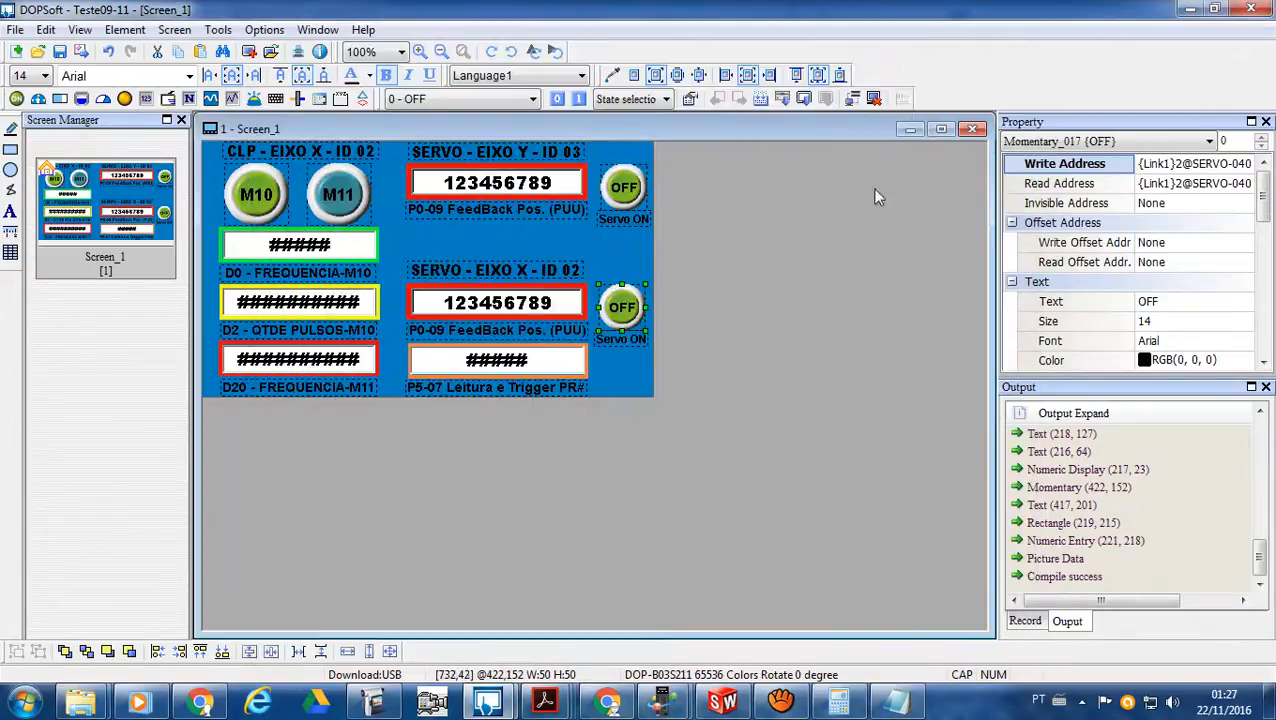
# - Inspect the device types available for the write address of the axis X Servo ON button
pyautogui.doubleClick(621, 307)
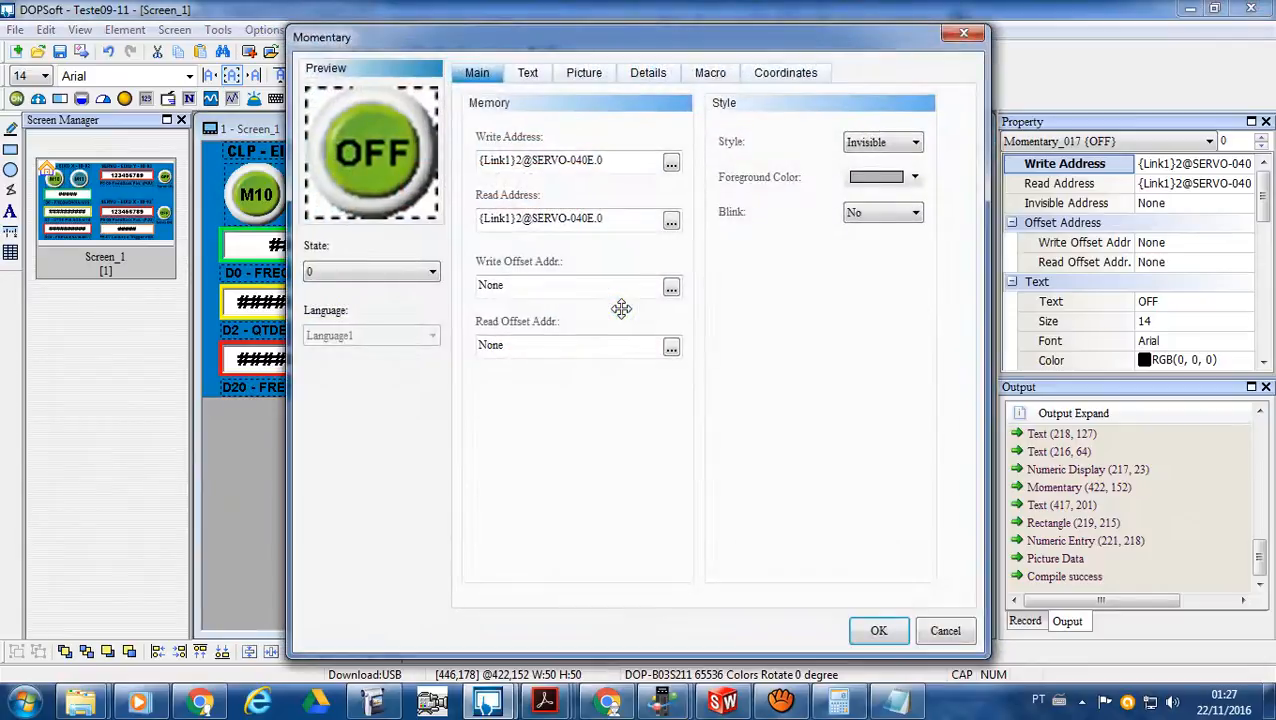
pyautogui.click(671, 166)
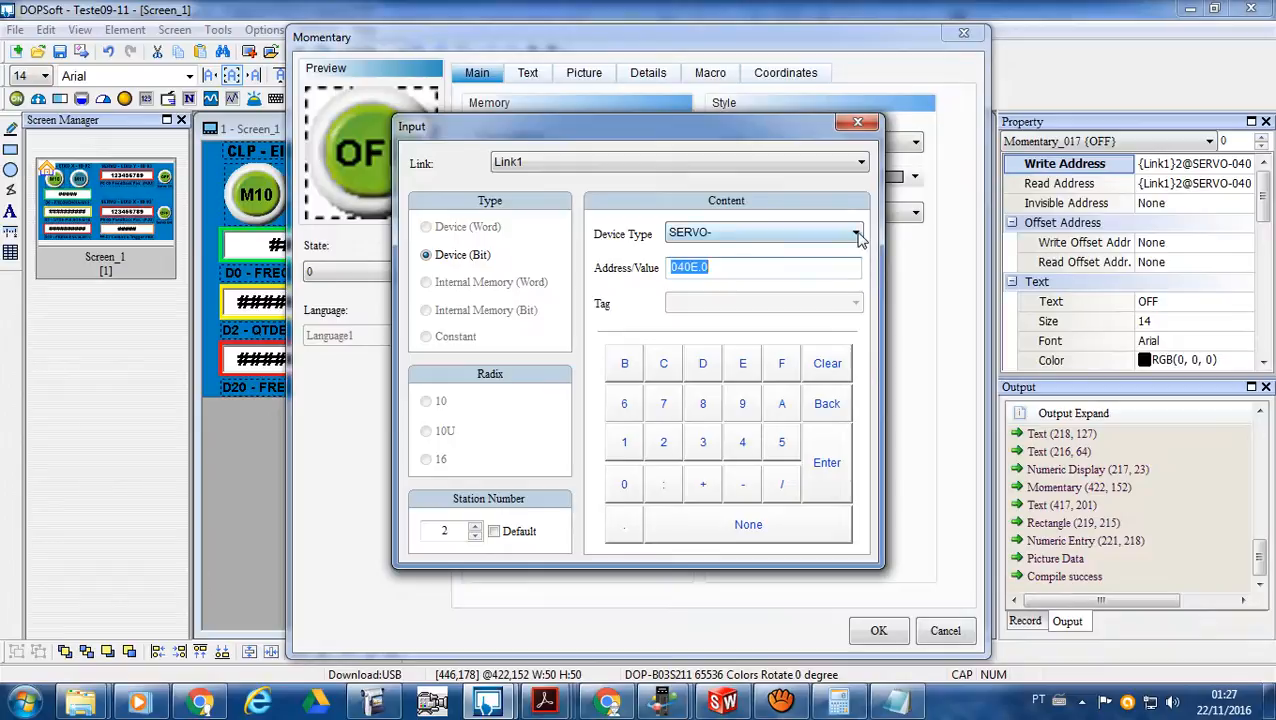
pyautogui.click(857, 233)
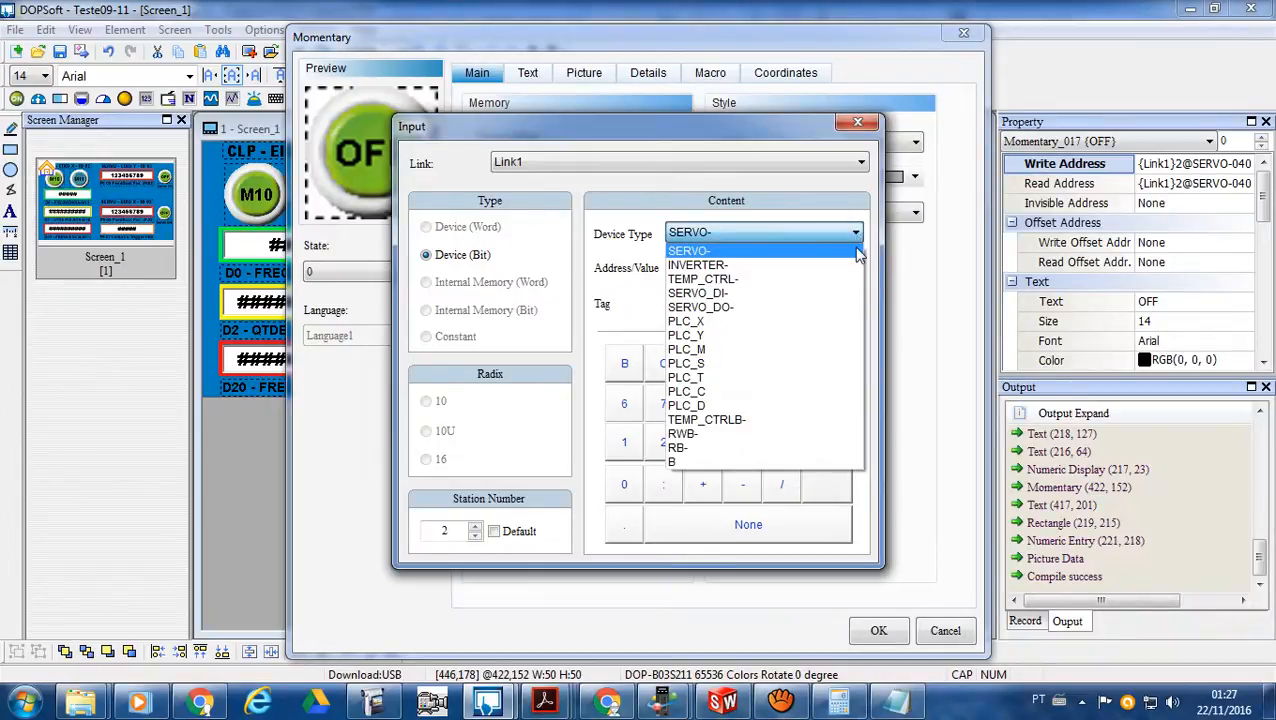
pyautogui.click(868, 124)
pyautogui.click(868, 124)
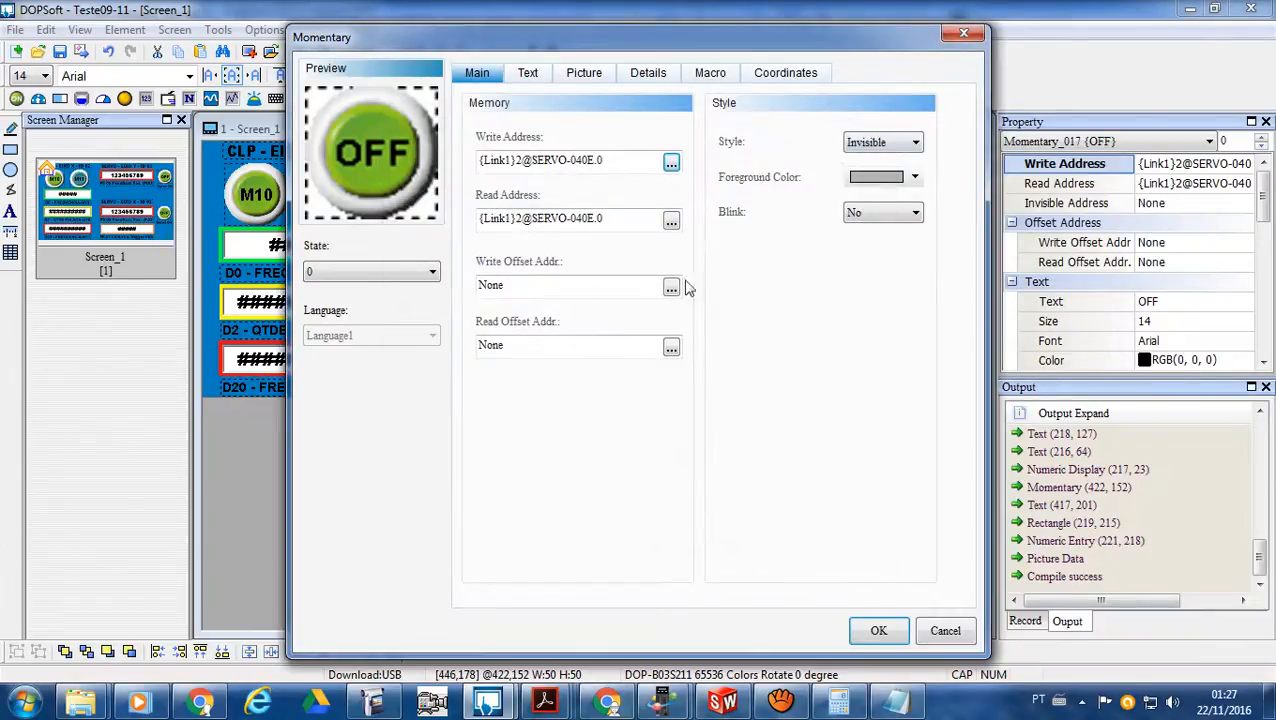
pyautogui.click(875, 631)
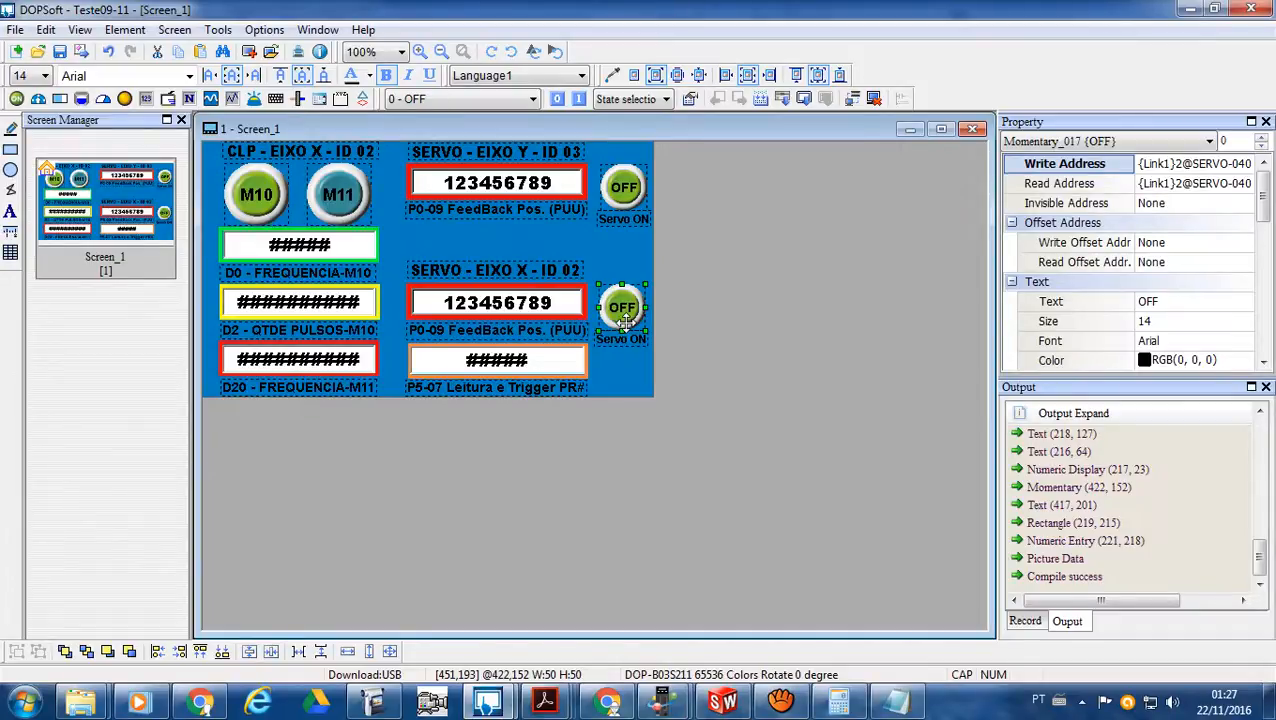
# - Switch to the Controle Servo RTU Testes project and examine the manufacturer and series in its COM1 communication settings
pyautogui.click(490, 706)
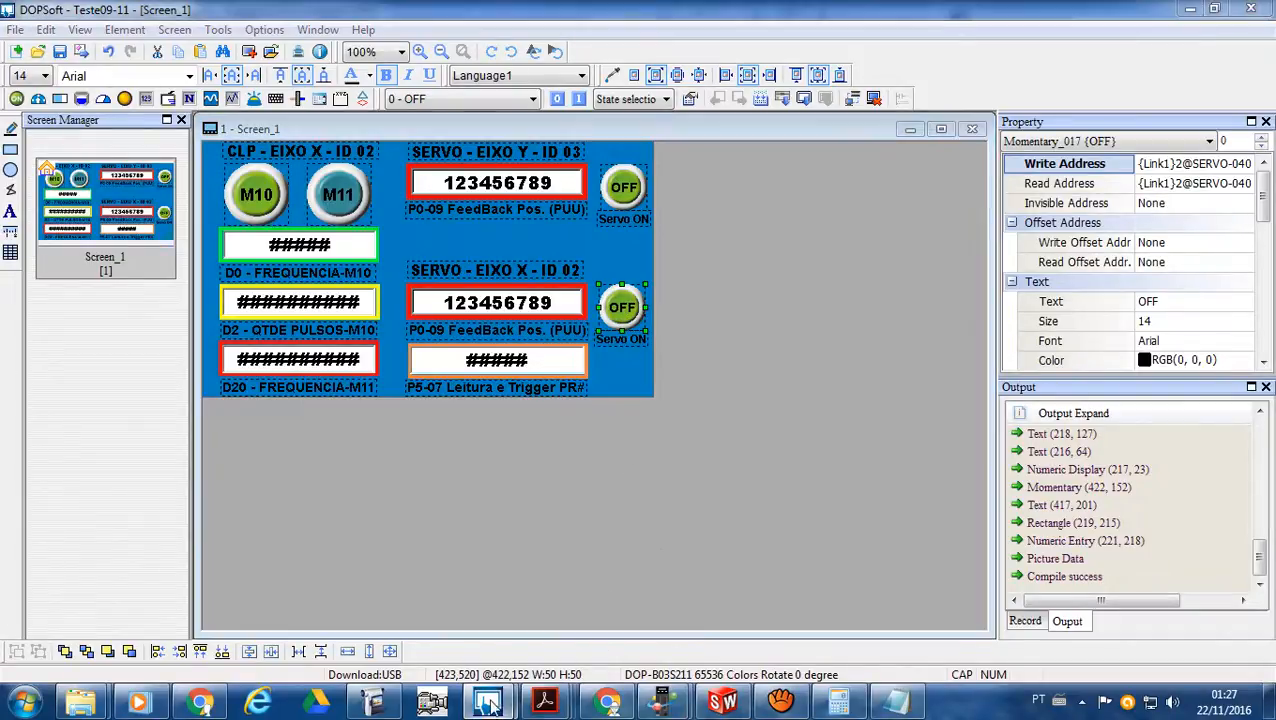
pyautogui.click(409, 592)
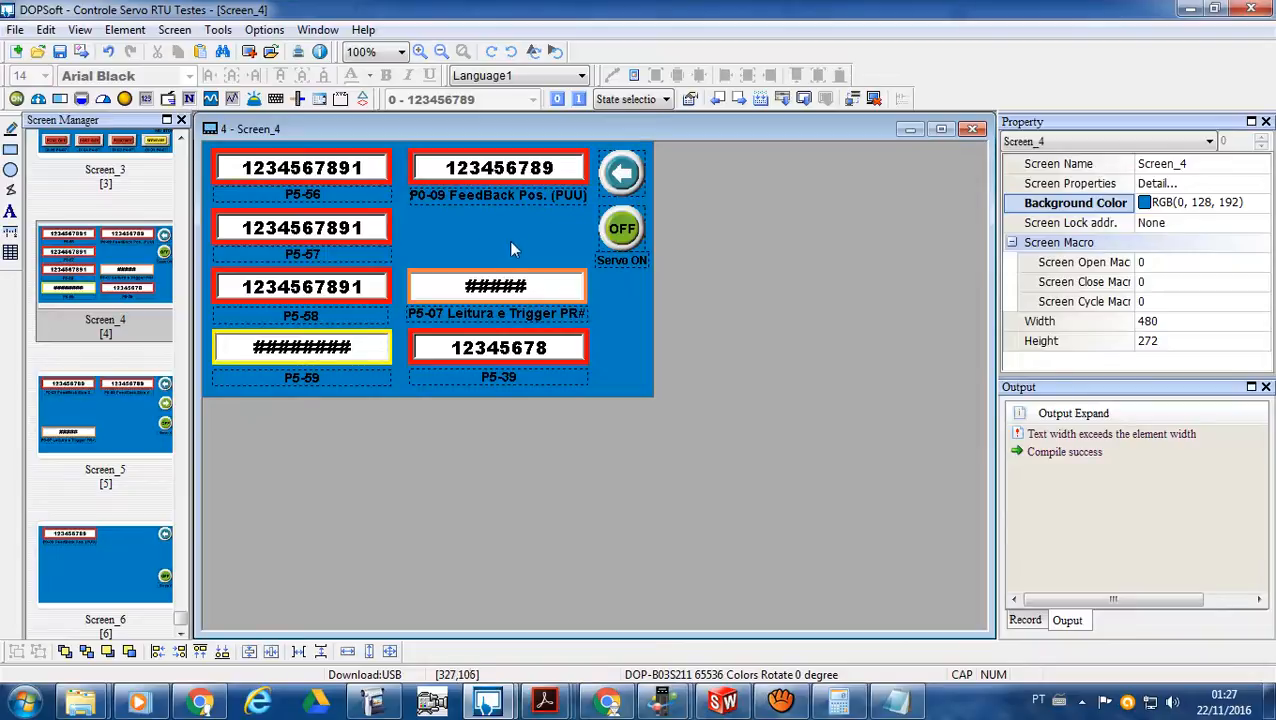
pyautogui.click(573, 174)
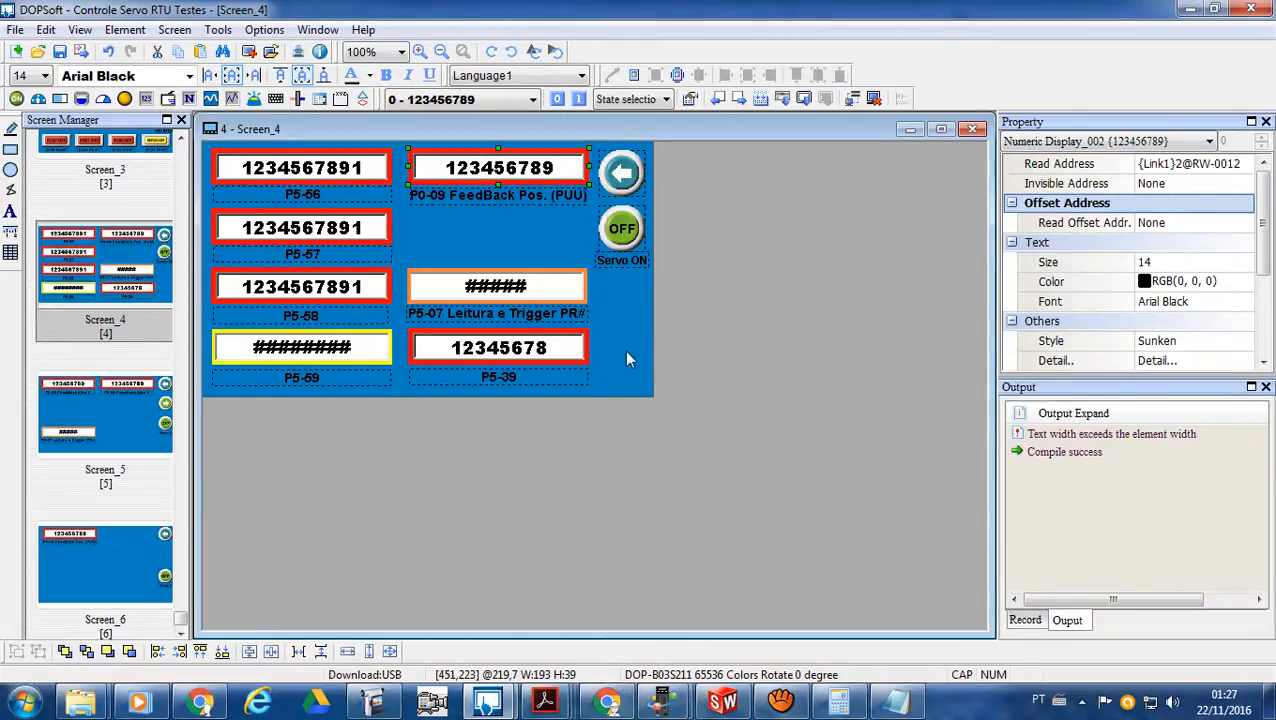
pyautogui.click(265, 30)
pyautogui.click(285, 68)
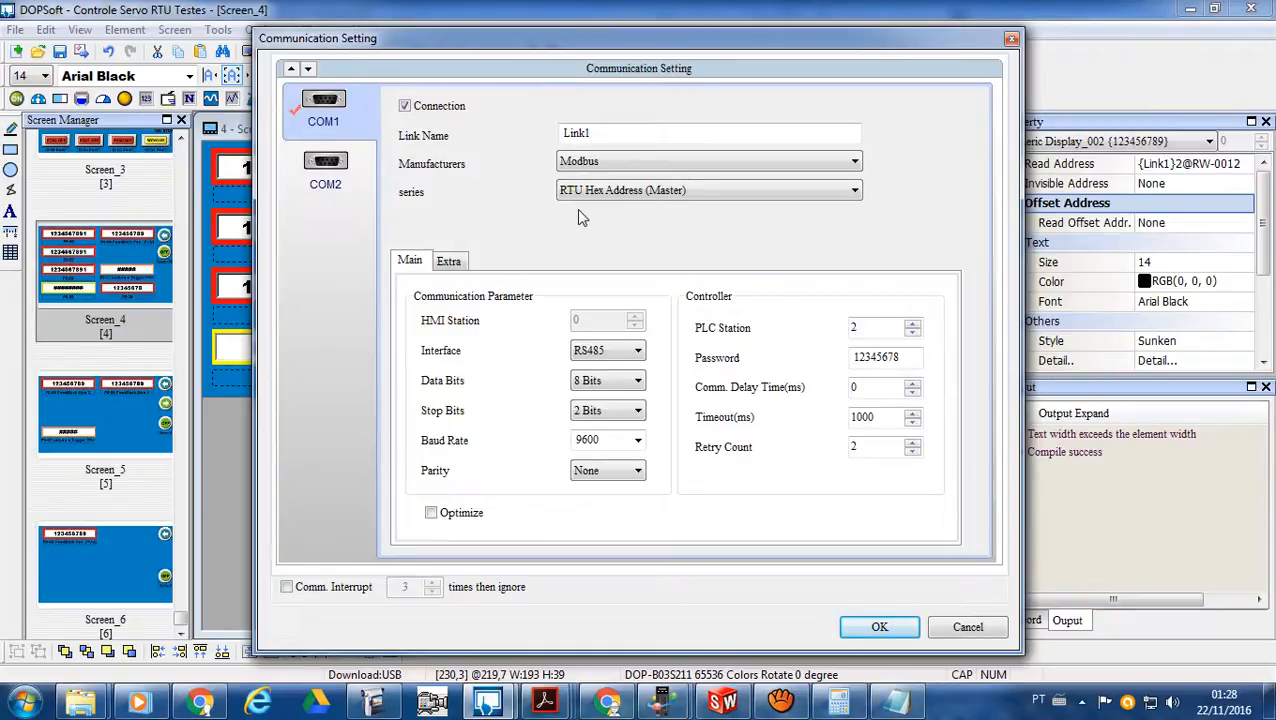
pyautogui.click(1011, 39)
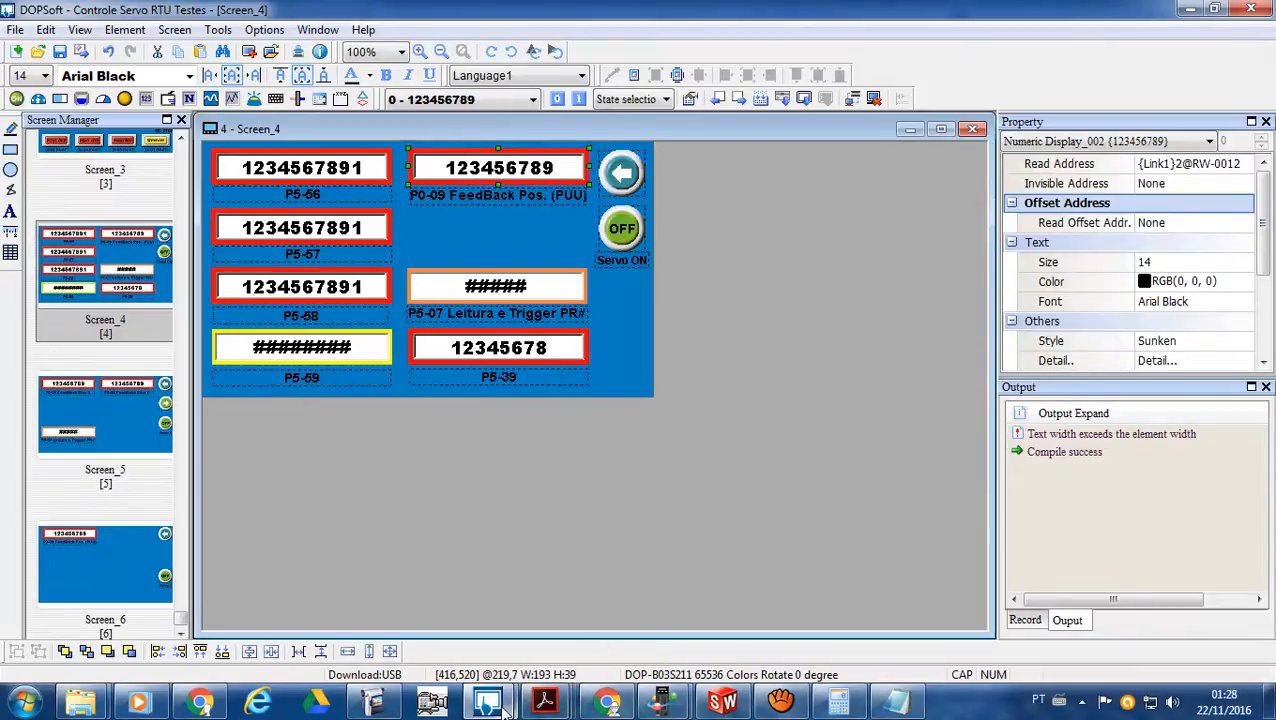
# - Return to the Teste09-11 project and compare its COM1 manufacturer and series settings
pyautogui.moveTo(487, 703)
pyautogui.click(585, 632)
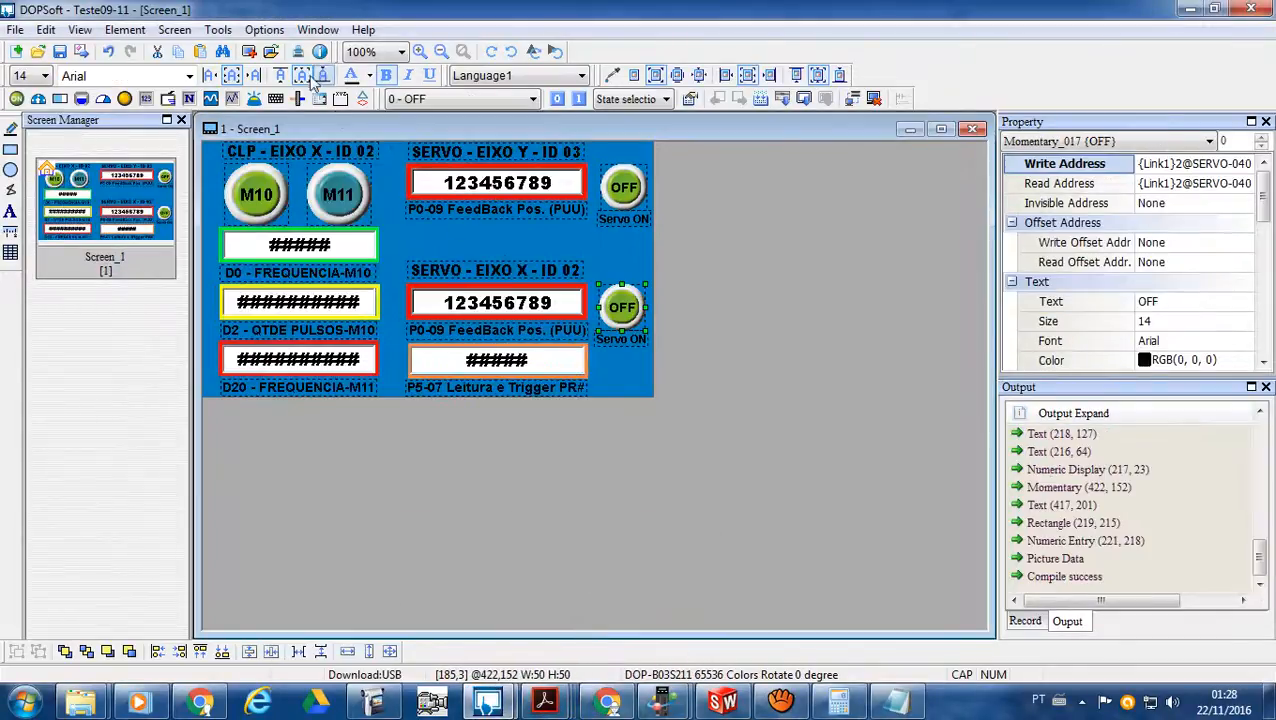
pyautogui.click(264, 29)
pyautogui.click(312, 71)
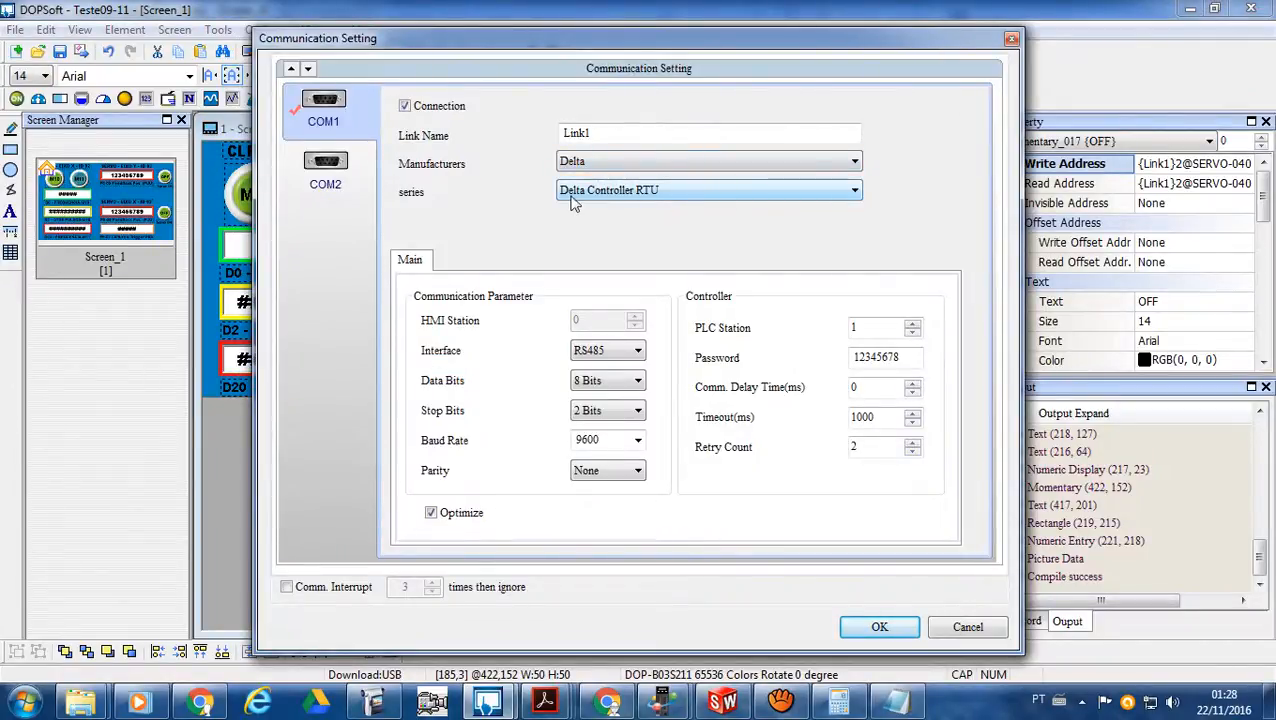
pyautogui.click(1012, 40)
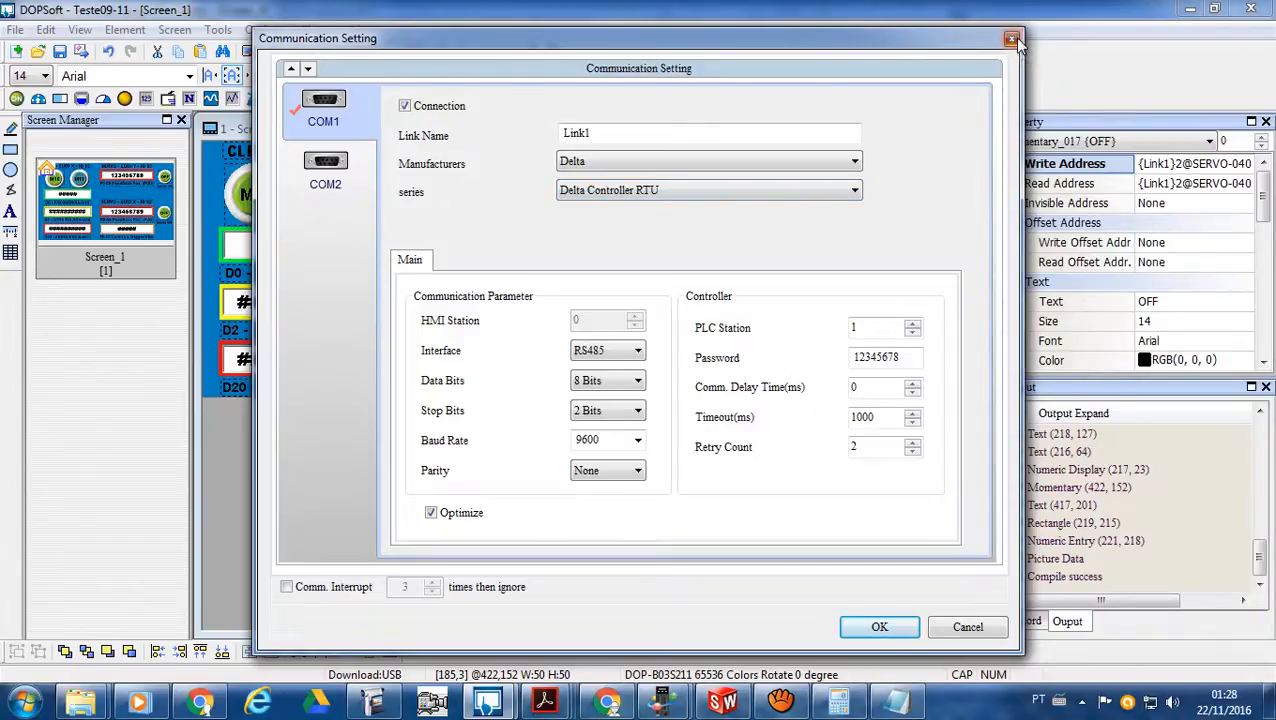
# - Check the link, device type and station number behind the axis X Servo ON button's write address
pyautogui.doubleClick(620, 306)
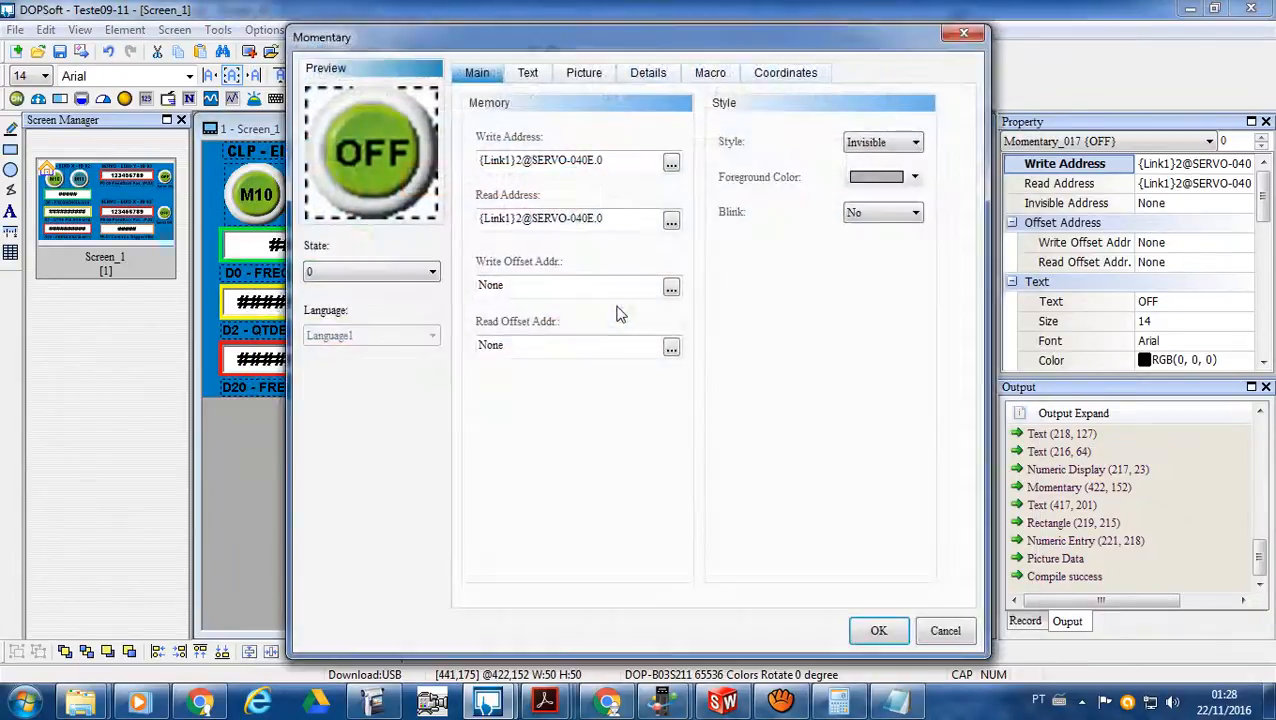
pyautogui.click(671, 164)
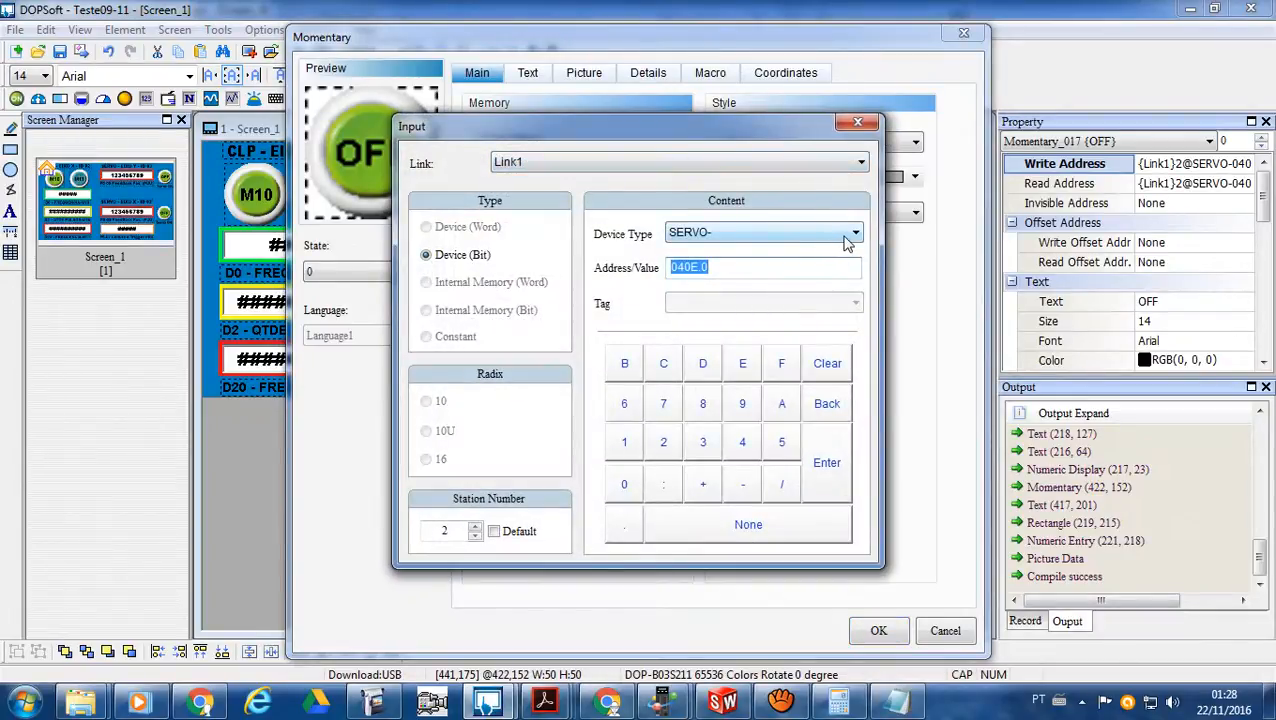
pyautogui.click(857, 124)
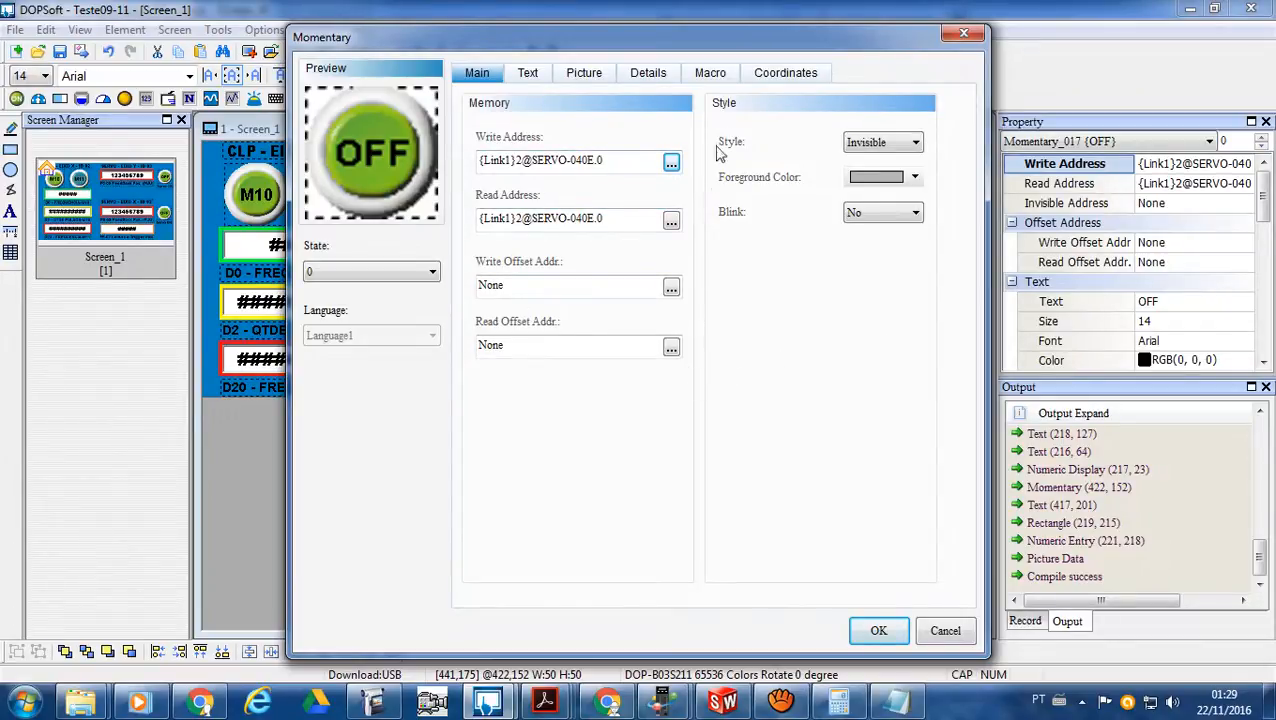
# - Try clearing the assignment line from the Servo ON button's On Macro, closing the properties without accepting them
pyautogui.click(710, 76)
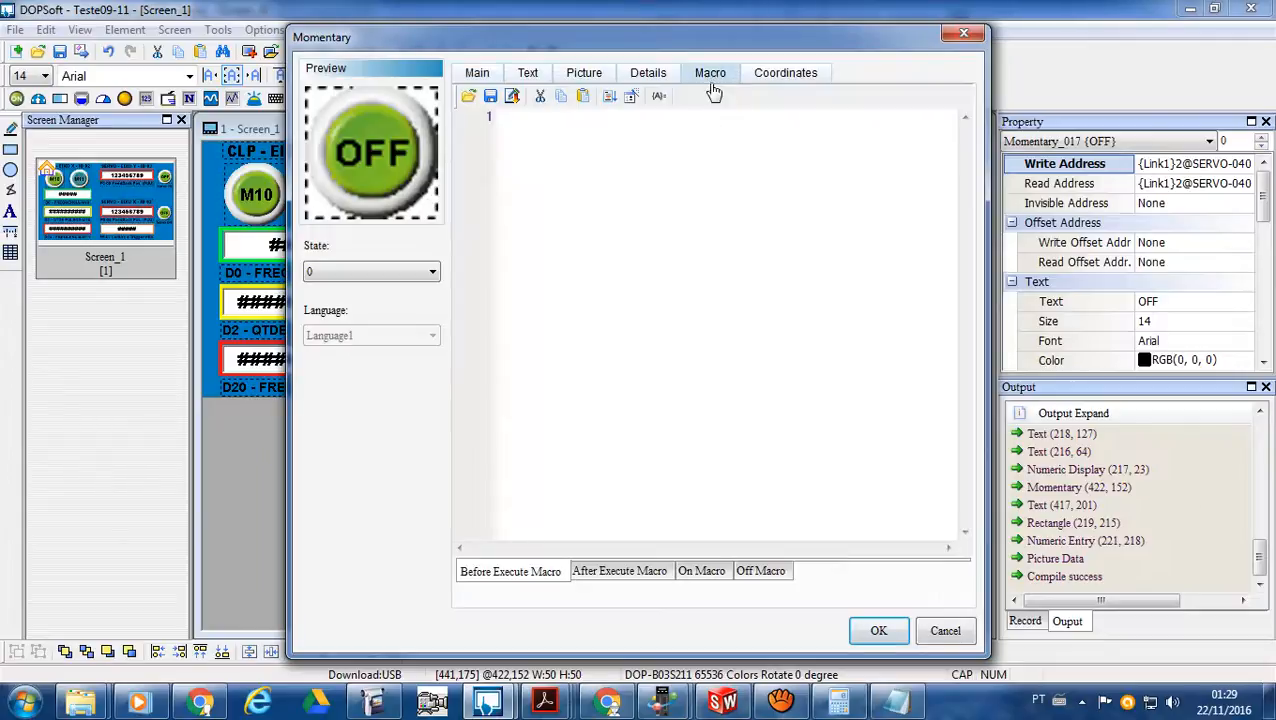
pyautogui.click(700, 571)
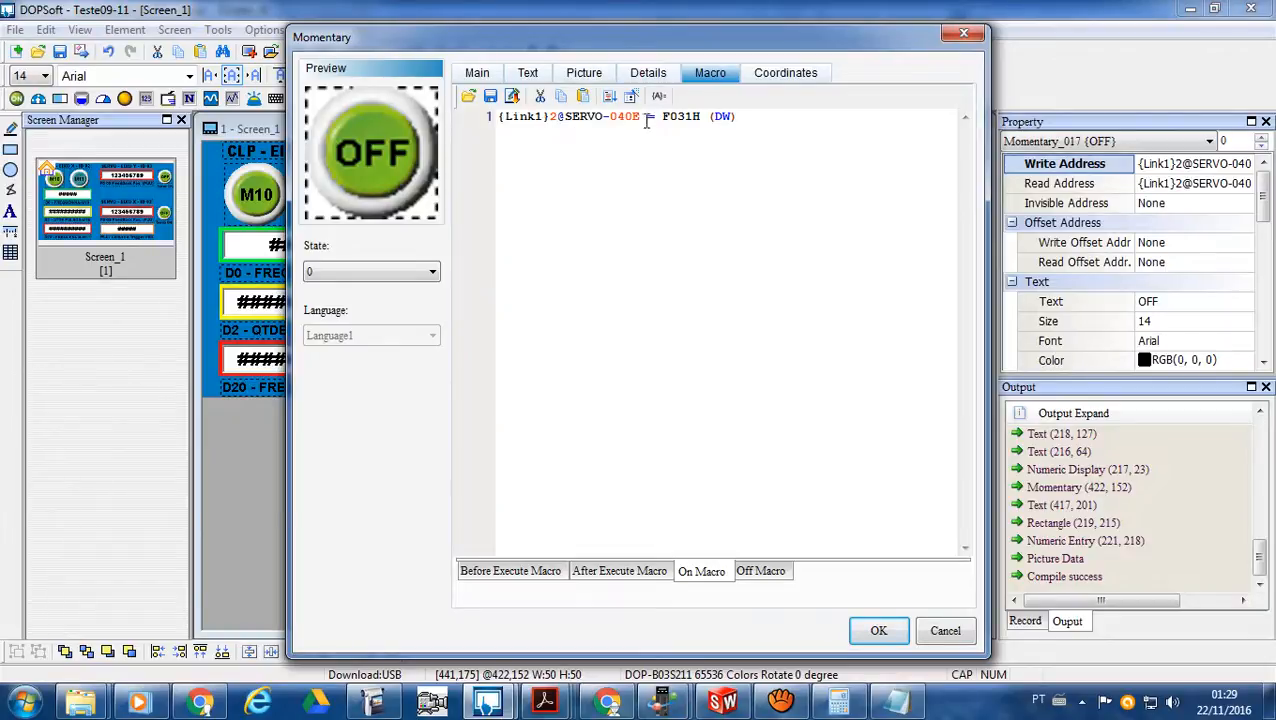
pyautogui.moveTo(756, 116); pyautogui.dragTo(484, 118)
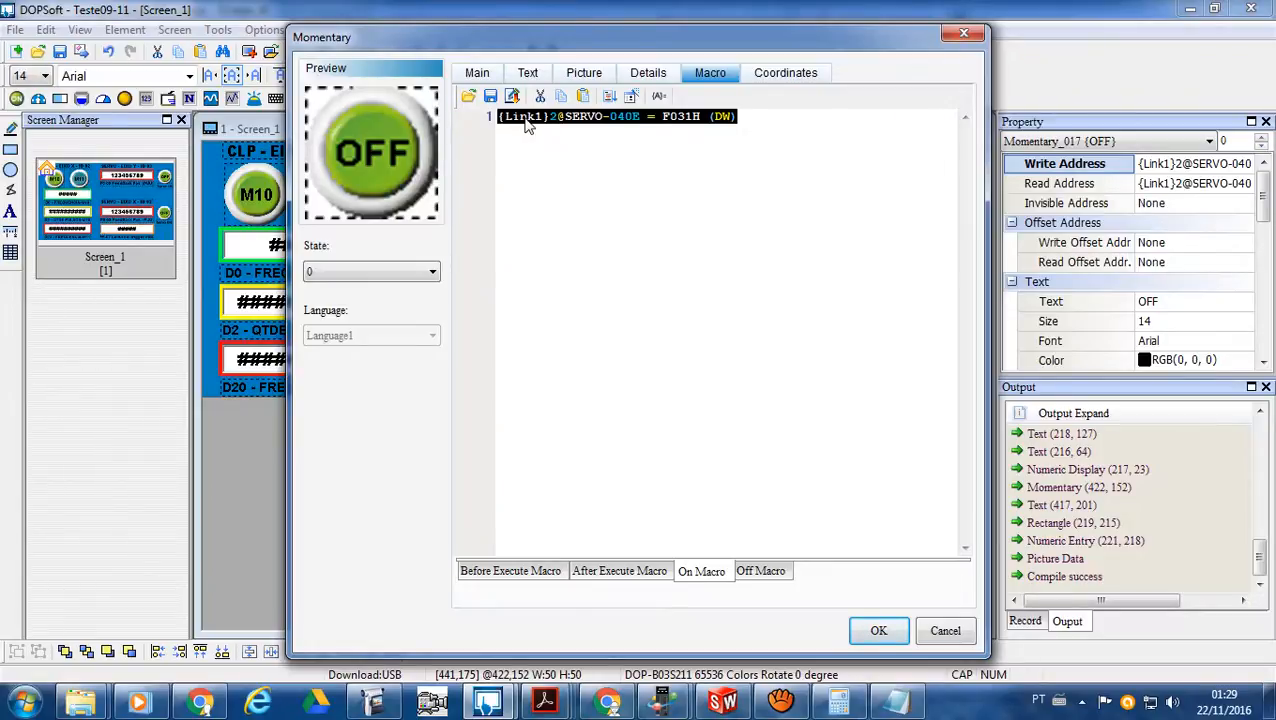
pyautogui.press('Delete')
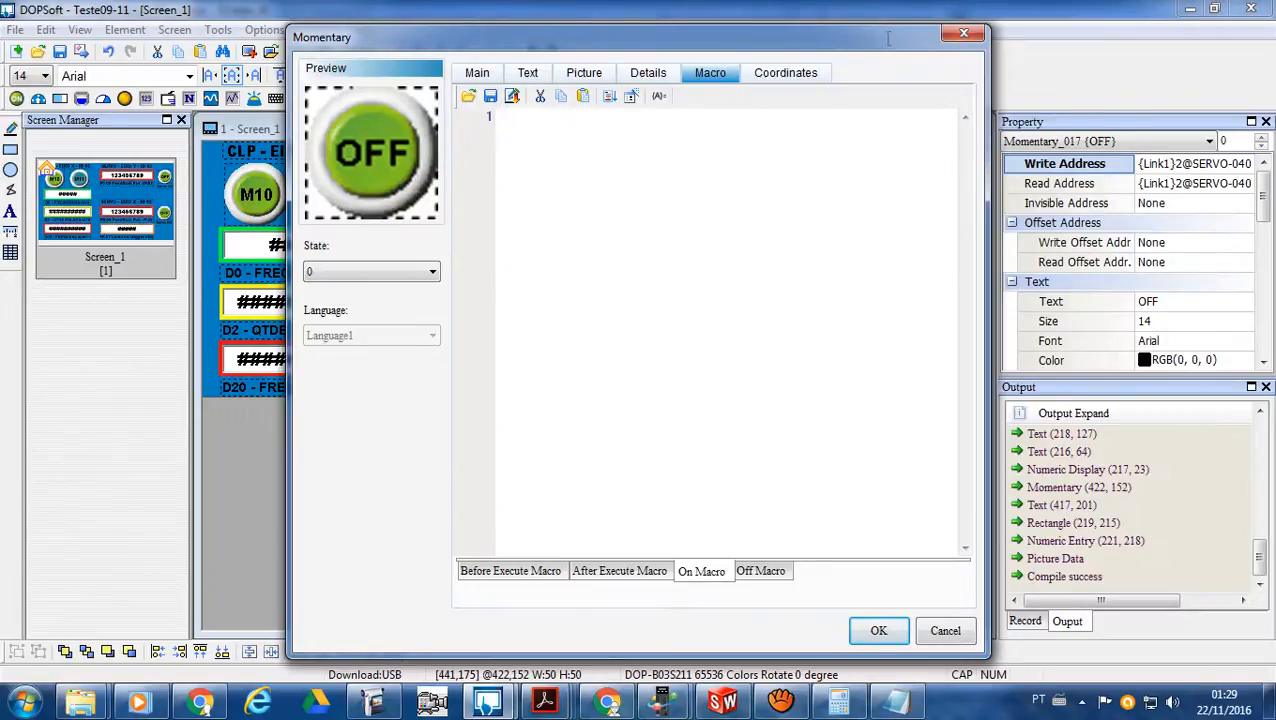
pyautogui.click(963, 33)
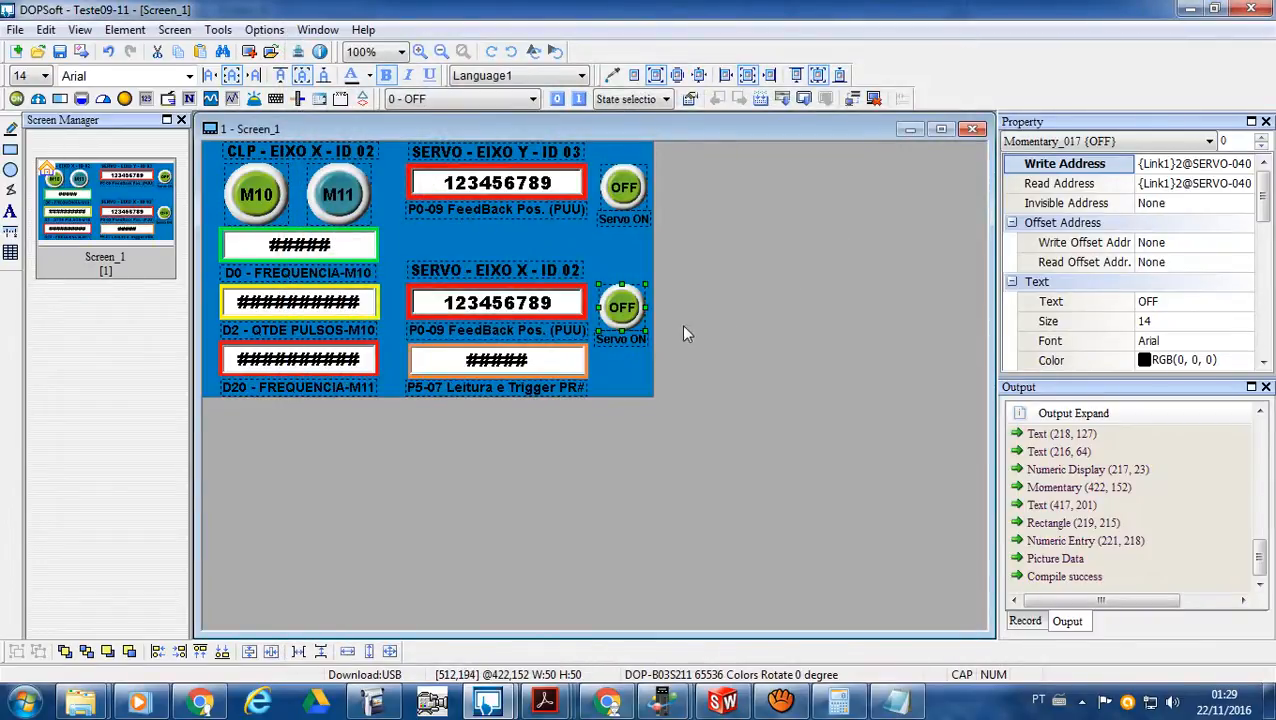
# - Minimize the DOPSoft projects and switch to the main ASDA-Soft window with the Capture/Compare parameters
pyautogui.click(1189, 9)
pyautogui.click(1189, 9)
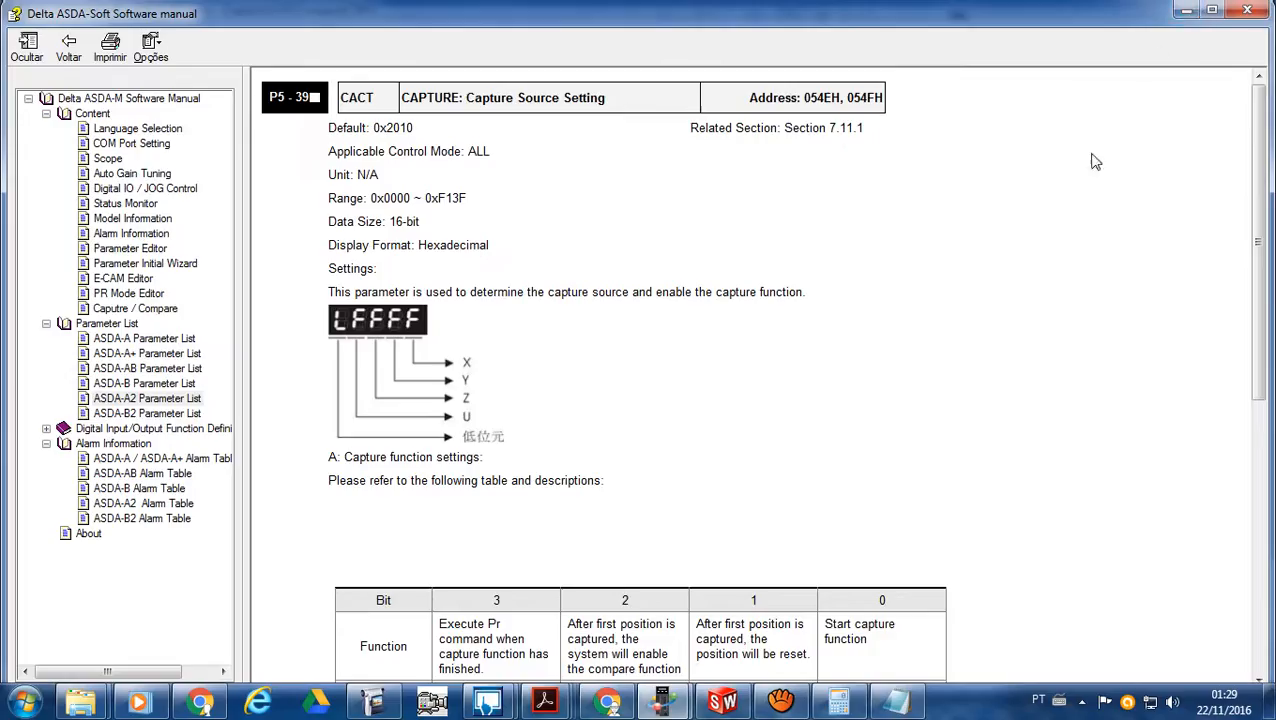
pyautogui.moveTo(662, 700)
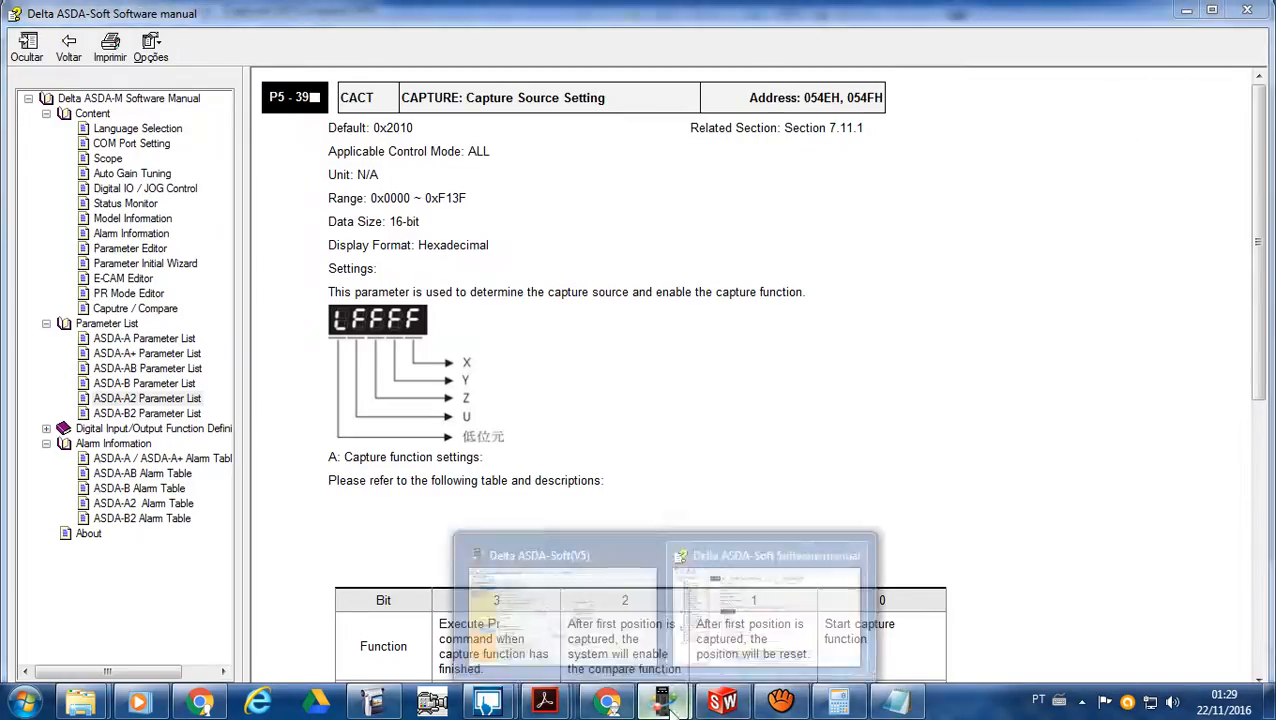
pyautogui.click(618, 622)
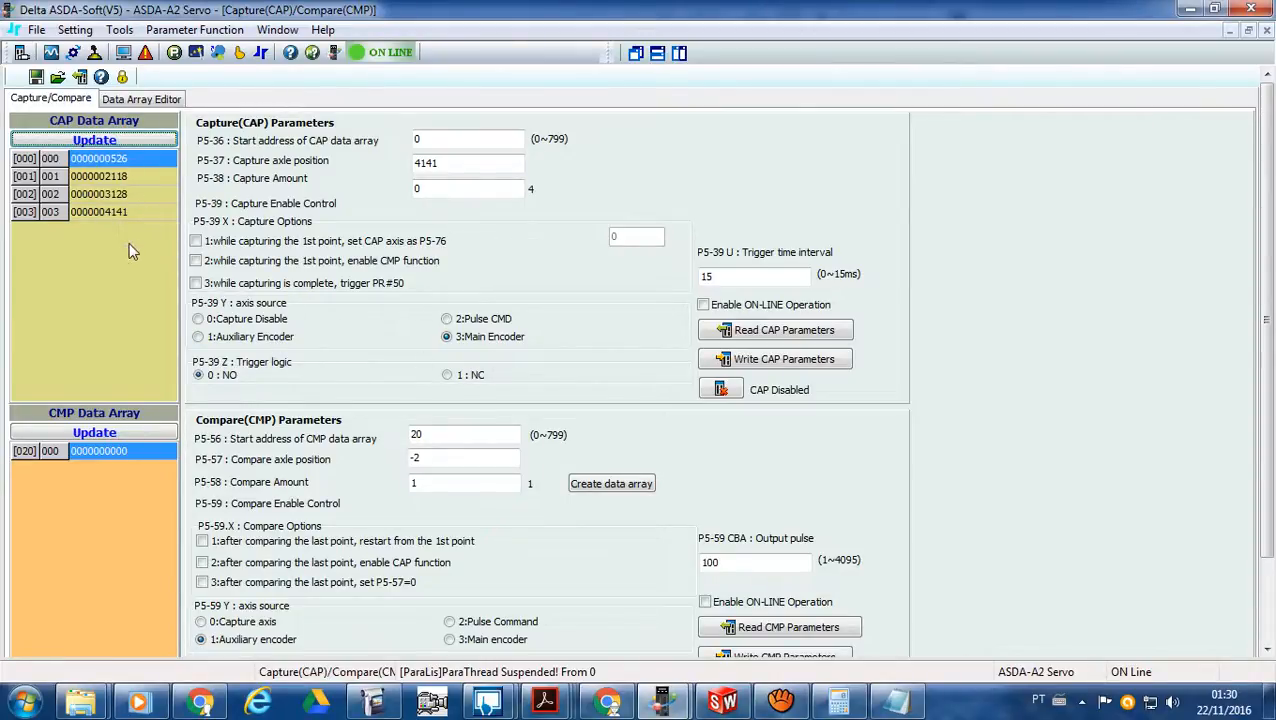
# - Examine the servo's data array from address 000 in the Data Array Editor
pyautogui.click(156, 100)
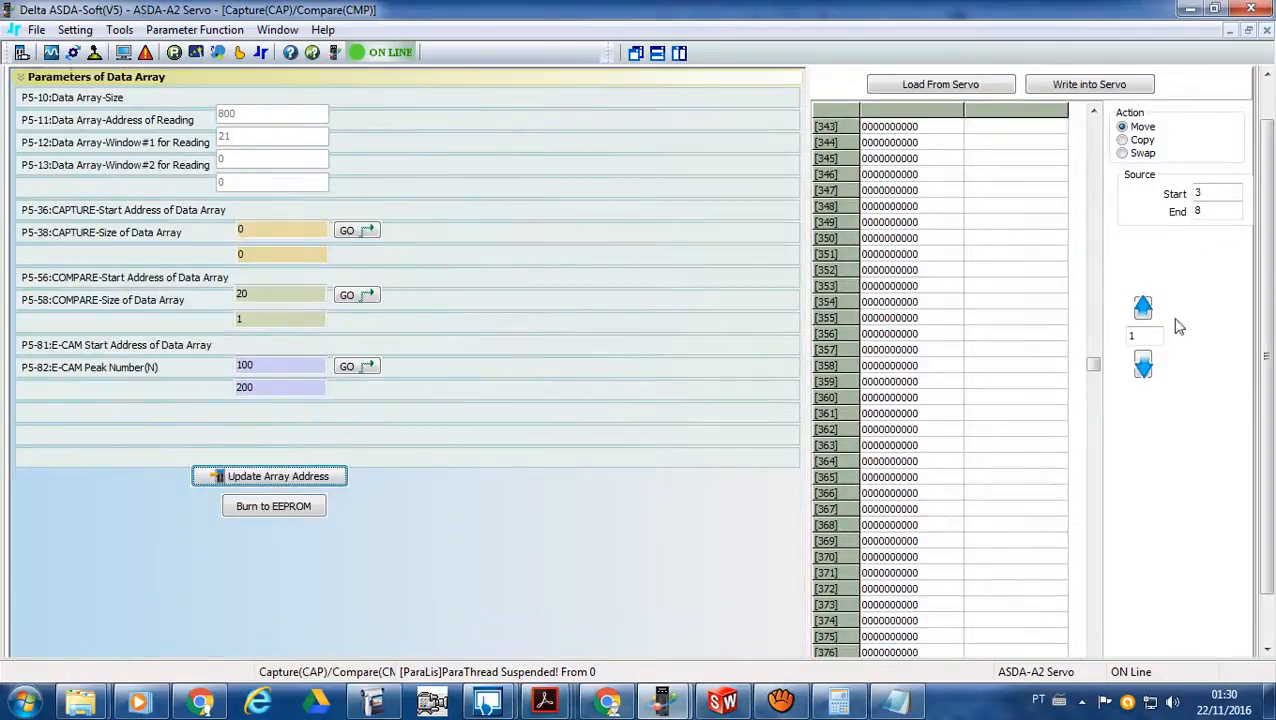
pyautogui.moveTo(1266, 340); pyautogui.dragTo(1236, 170)
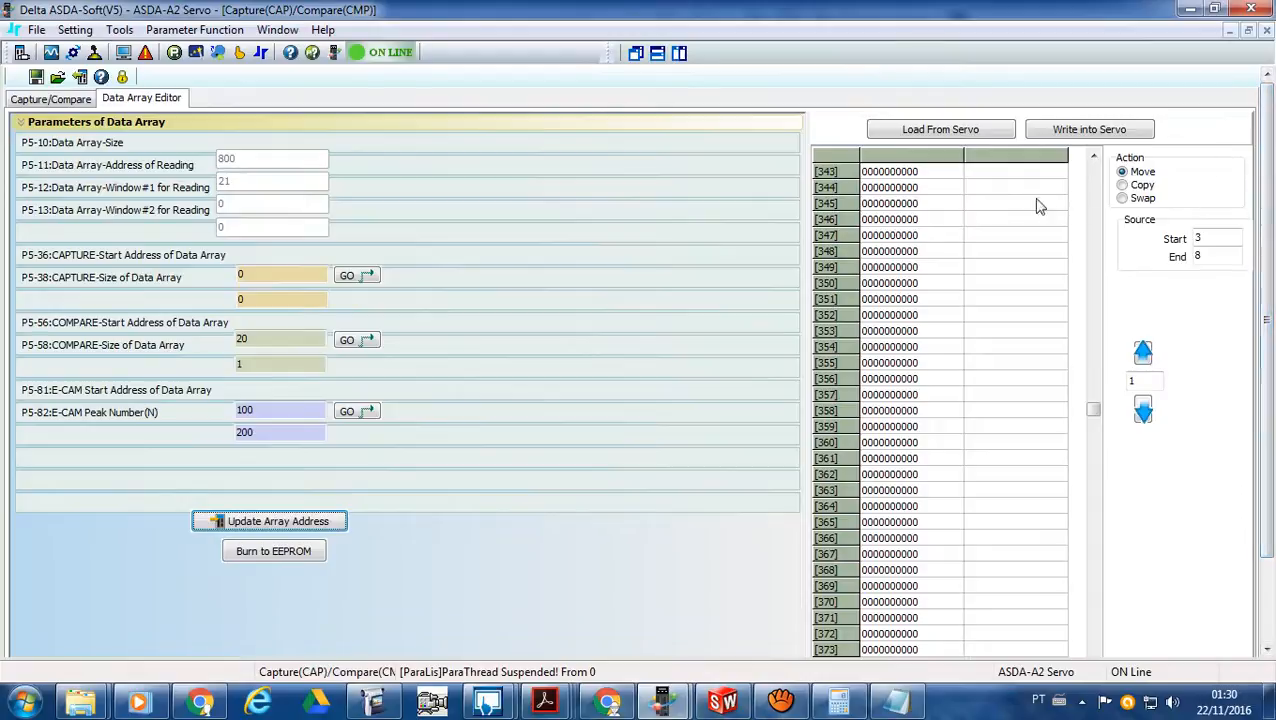
pyautogui.scroll(-1, 1096, 412)
pyautogui.moveTo(1092, 172); pyautogui.dragTo(1090, 104)
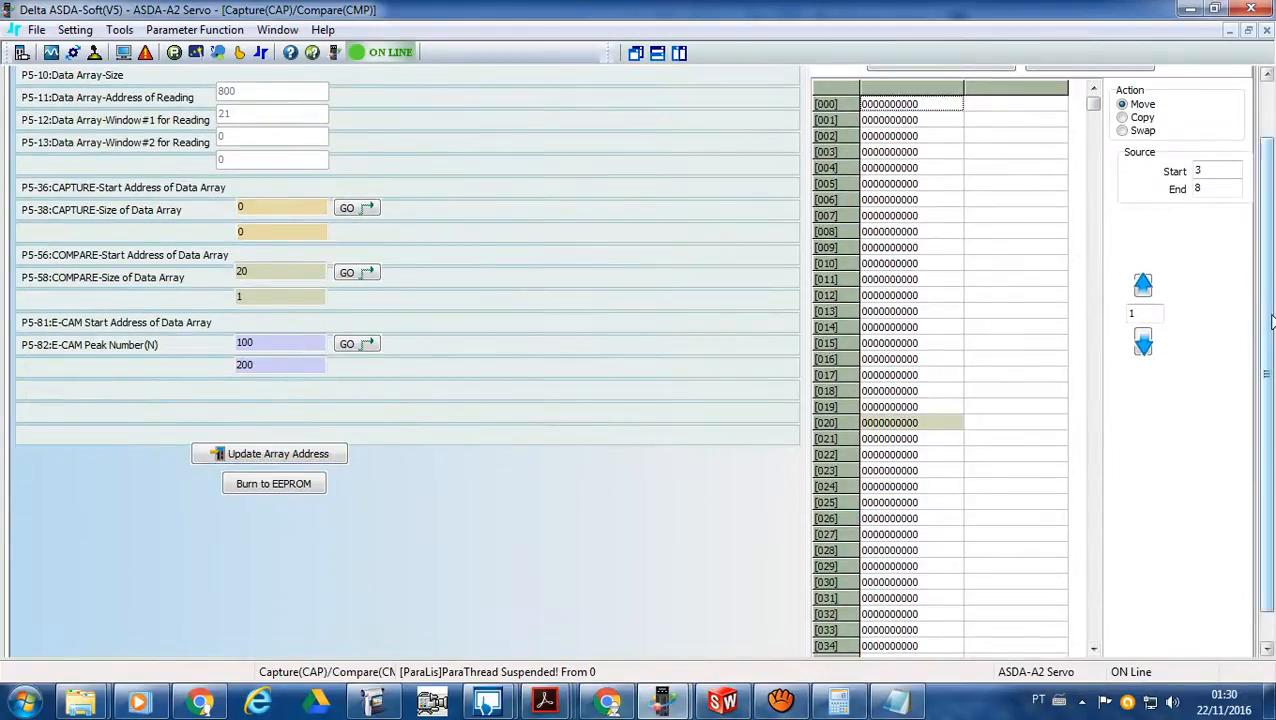
pyautogui.scroll(1, 1266, 320)
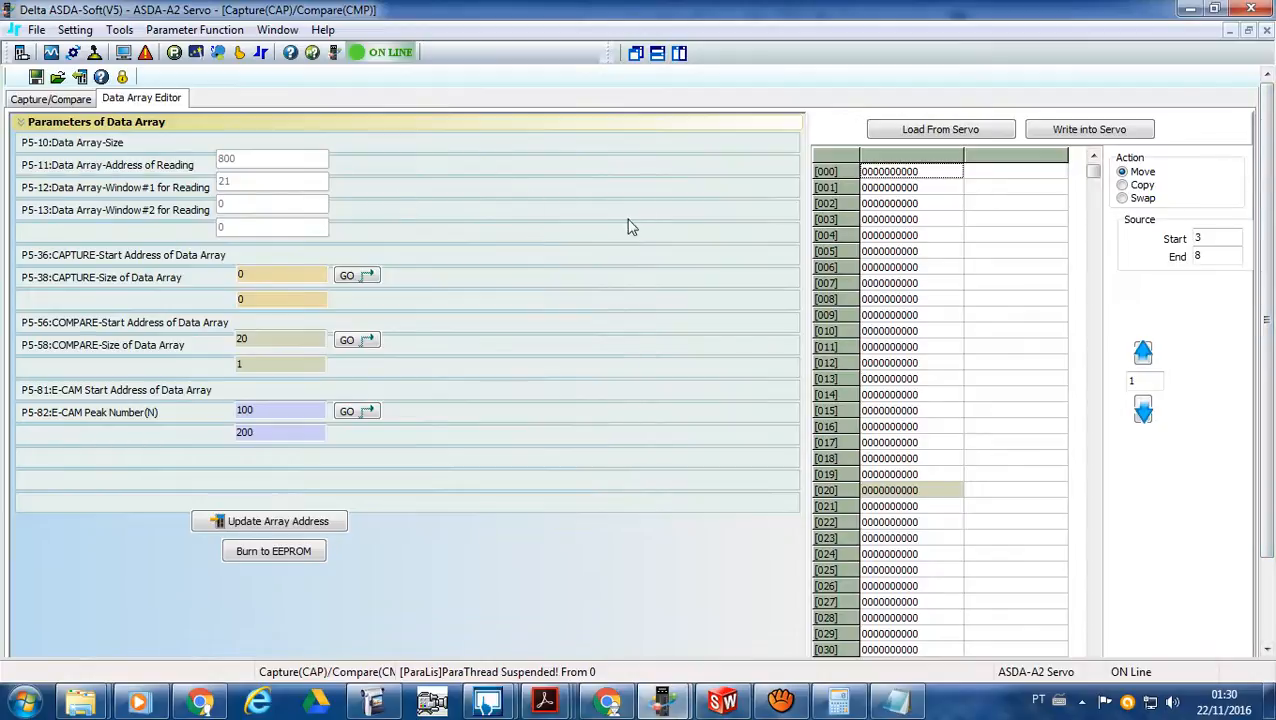
# - Return to the Capture/Compare parameters and write the CAP parameters to the servo
pyautogui.click(52, 100)
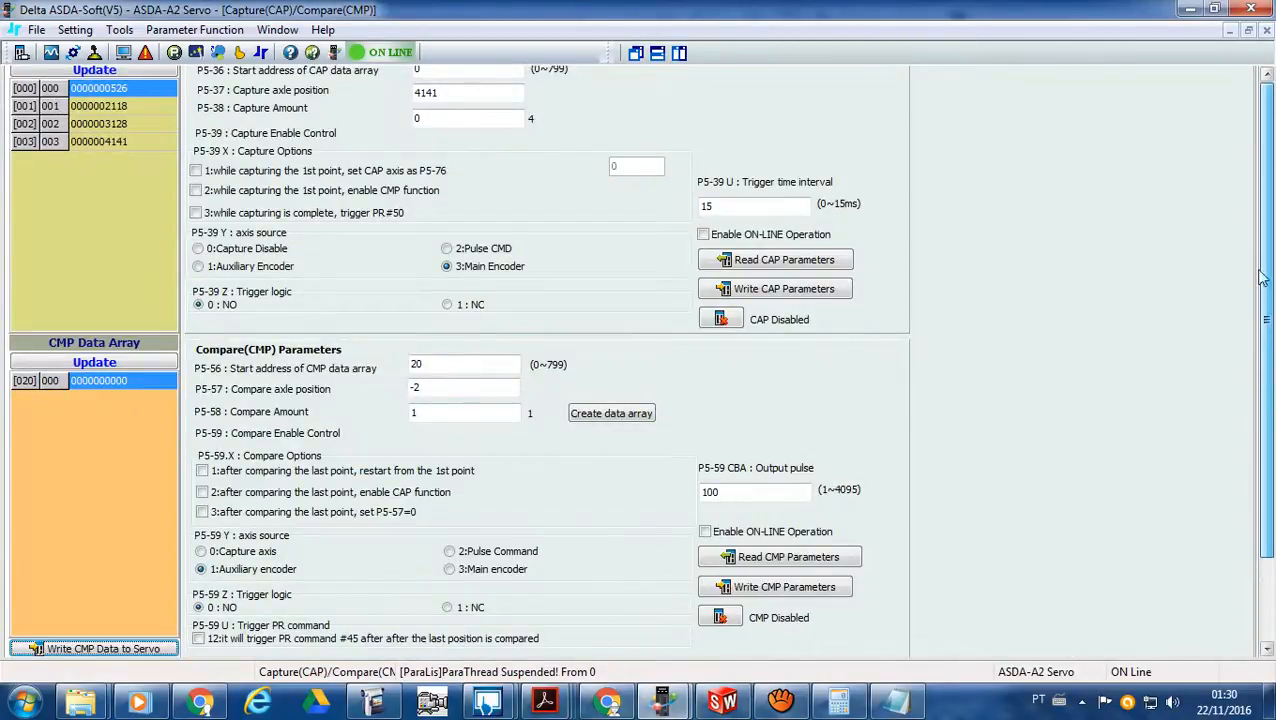
pyautogui.scroll(1, 1263, 415)
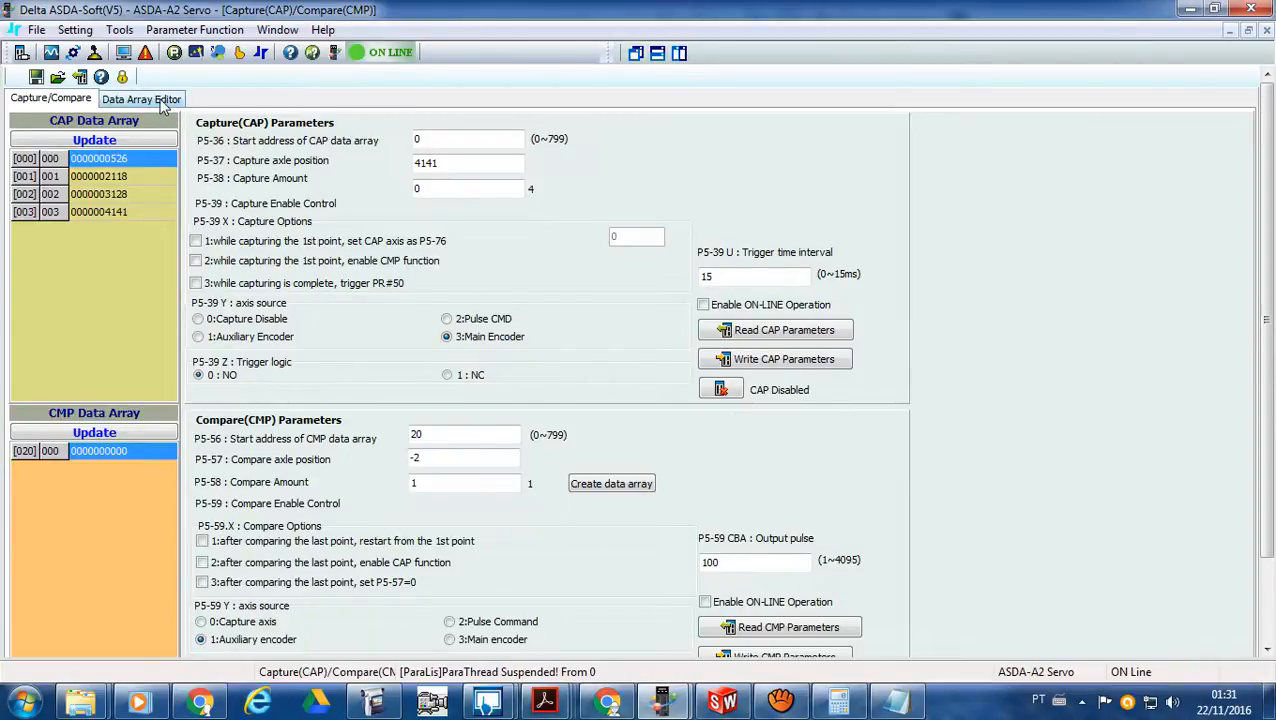
pyautogui.click(739, 364)
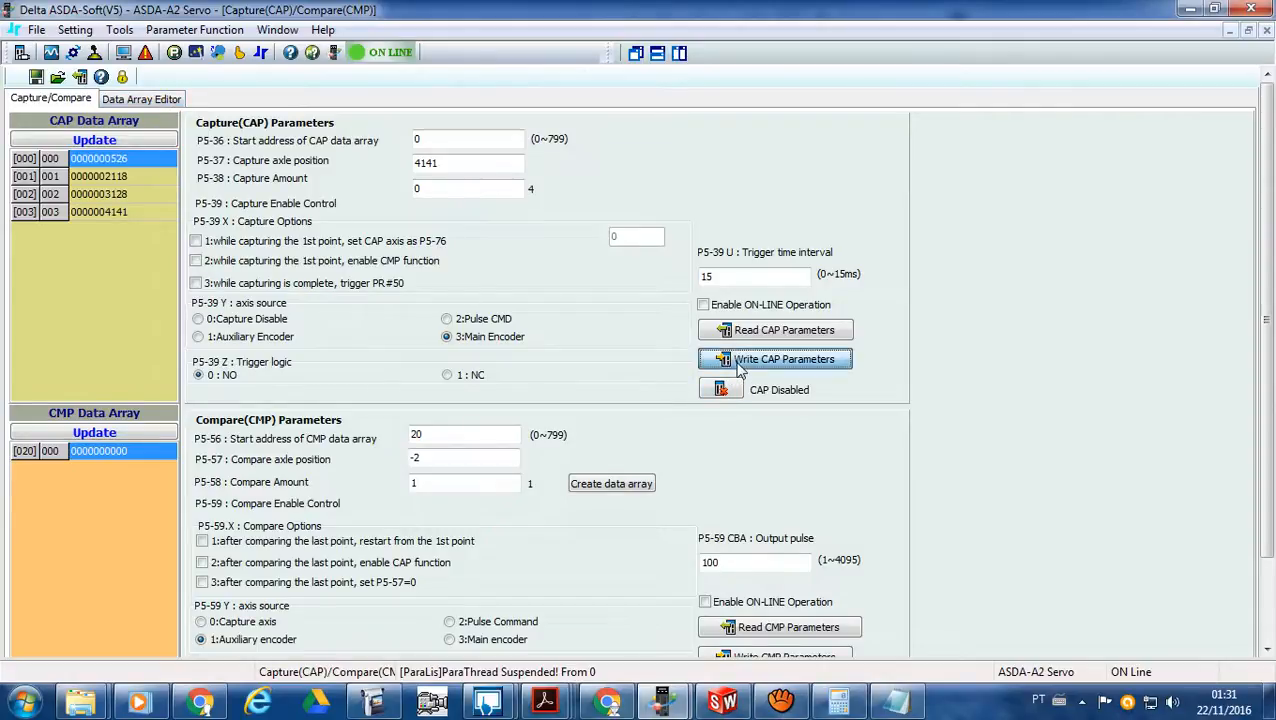
# - Open the Data Array Editor and load the data array from the servo
pyautogui.click(150, 103)
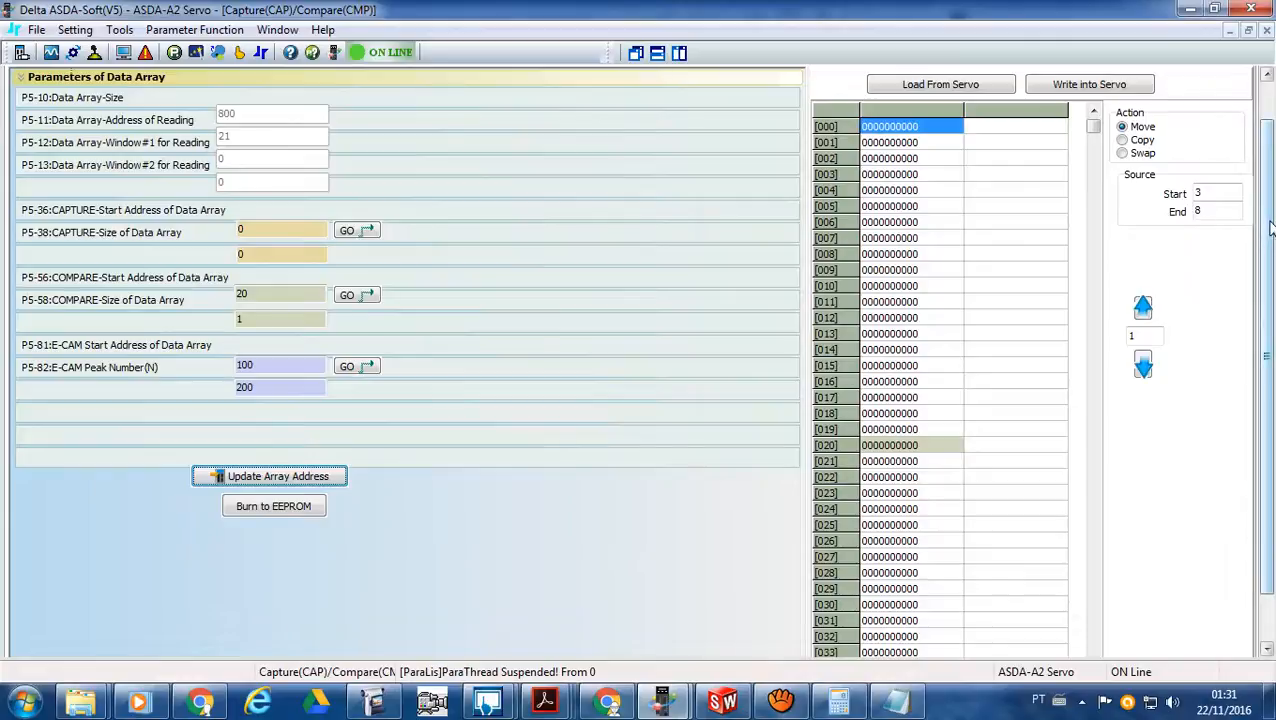
pyautogui.scroll(2, 1270, 228)
pyautogui.click(940, 130)
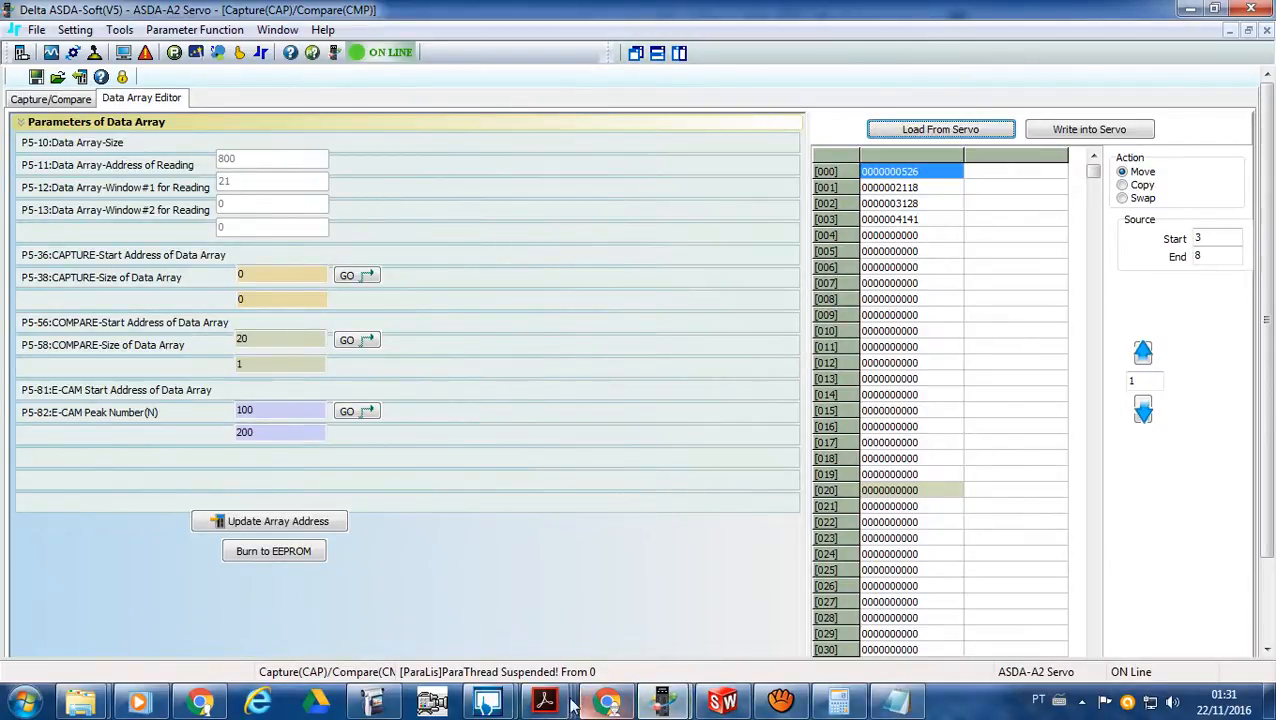
# - Switch to the ASDA application notes PDF and read the Capture function setup by direct parameters and with ASDA-Soft
pyautogui.moveTo(562, 703)
pyautogui.click(625, 545)
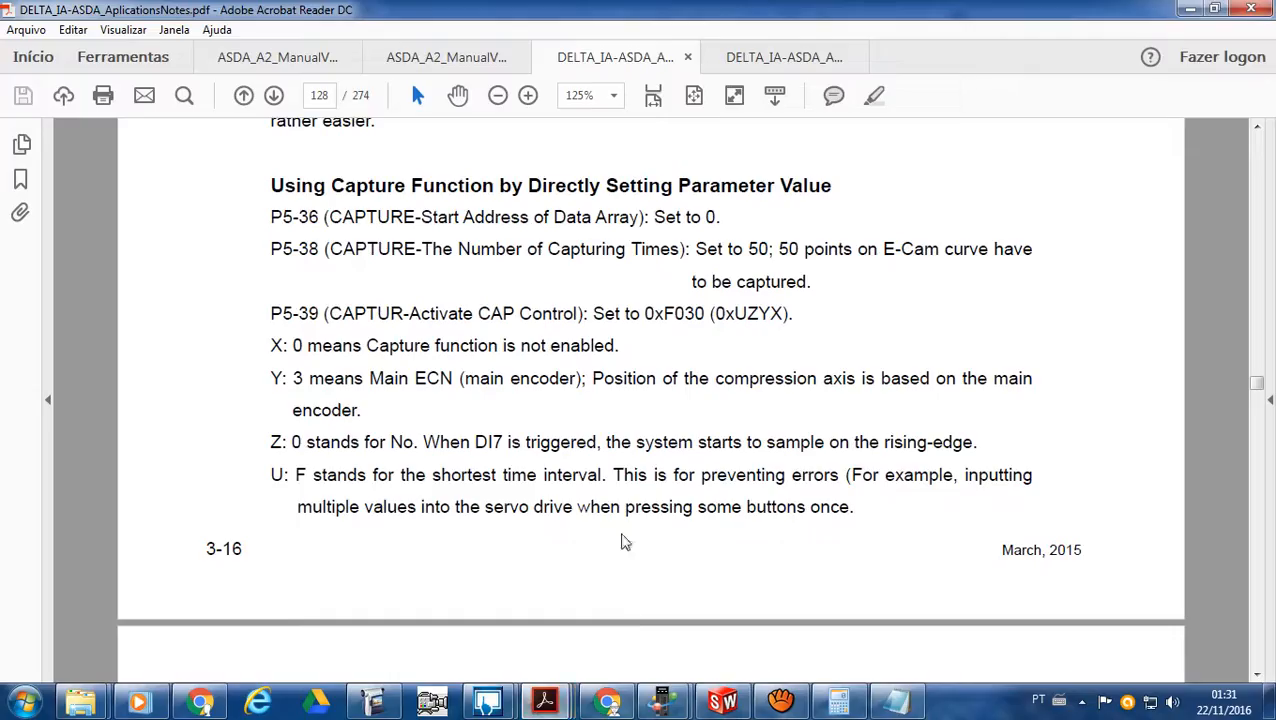
pyautogui.scroll(-2, 492, 376)
pyautogui.scroll(-1, 492, 376)
pyautogui.scroll(2, 492, 376)
pyautogui.scroll(-8, 500, 385)
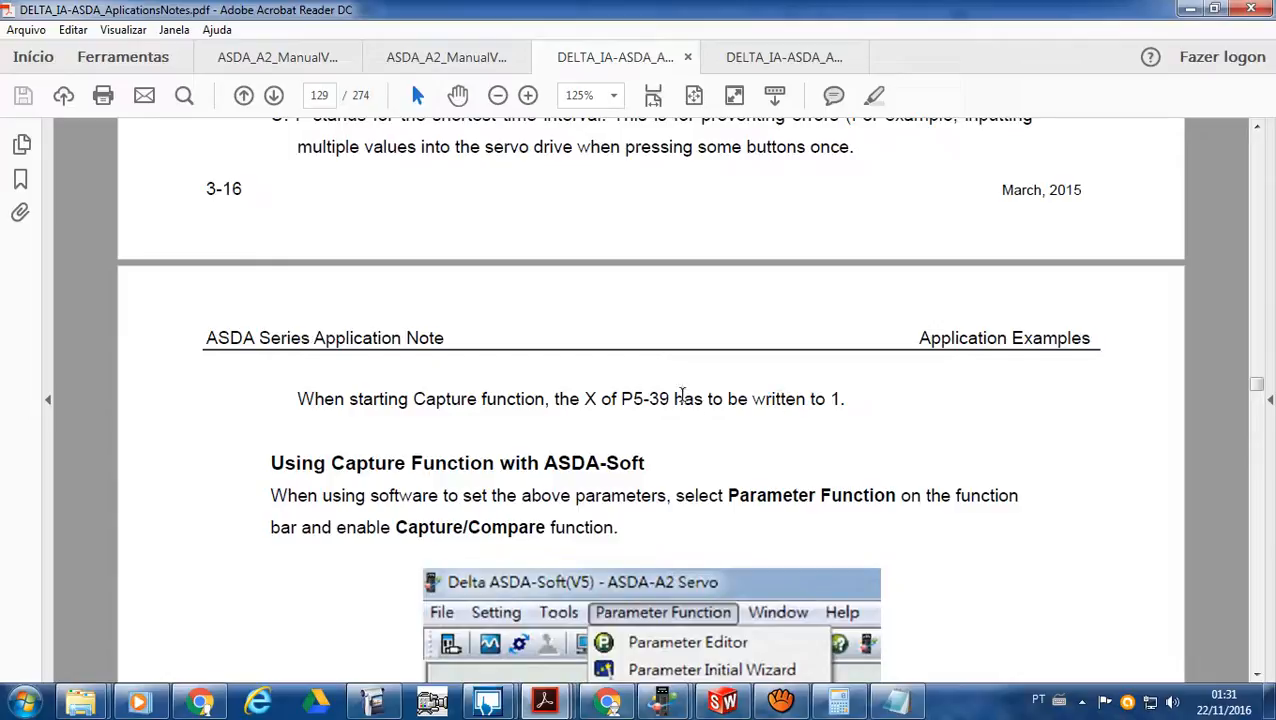
pyautogui.scroll(-8, 645, 450)
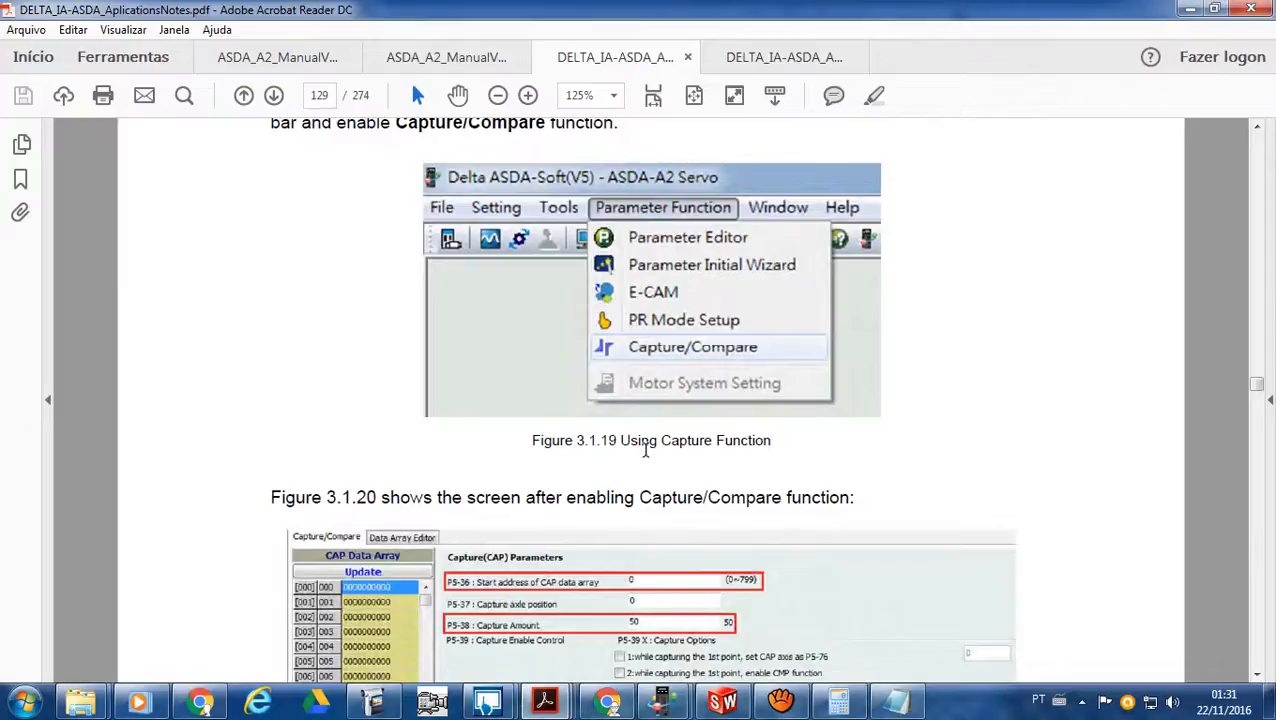
pyautogui.scroll(-3, 645, 450)
pyautogui.scroll(-4, 645, 448)
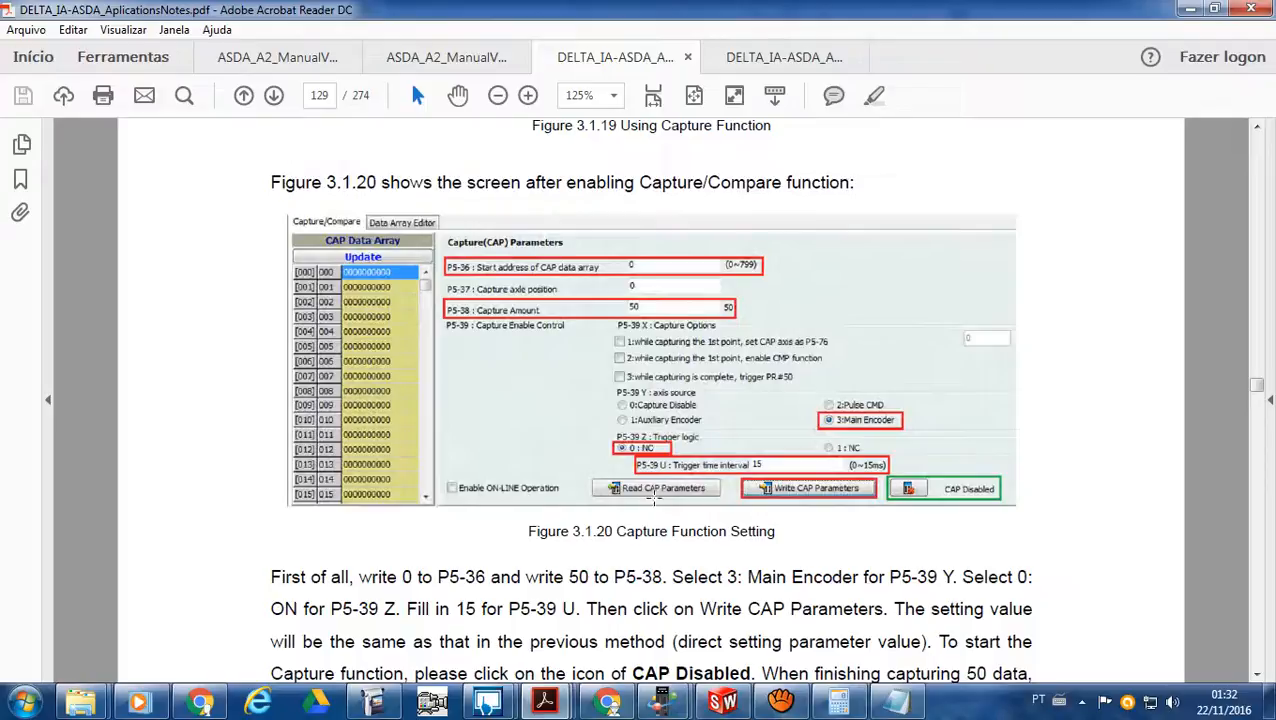
pyautogui.scroll(-3, 696, 529)
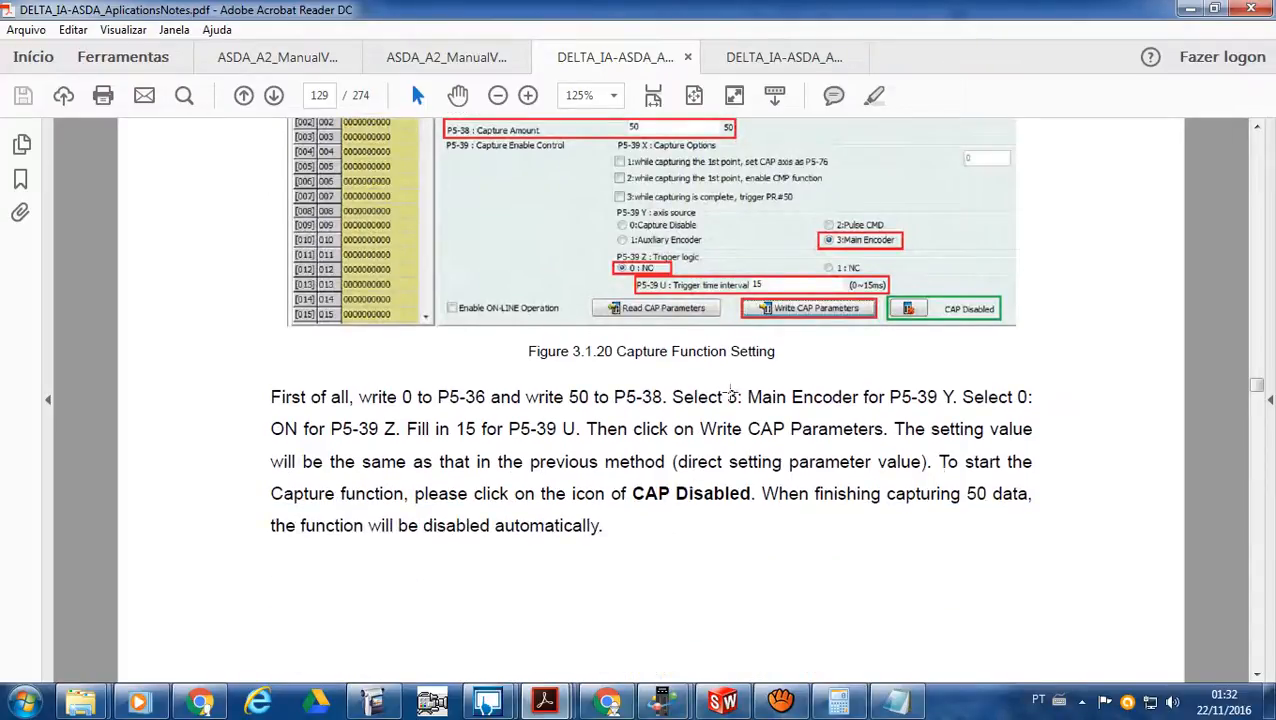
# - Glance at the cam curve sketch in SolidWorks and return to the PDF's E-Cam Parameter Settings section
pyautogui.click(722, 702)
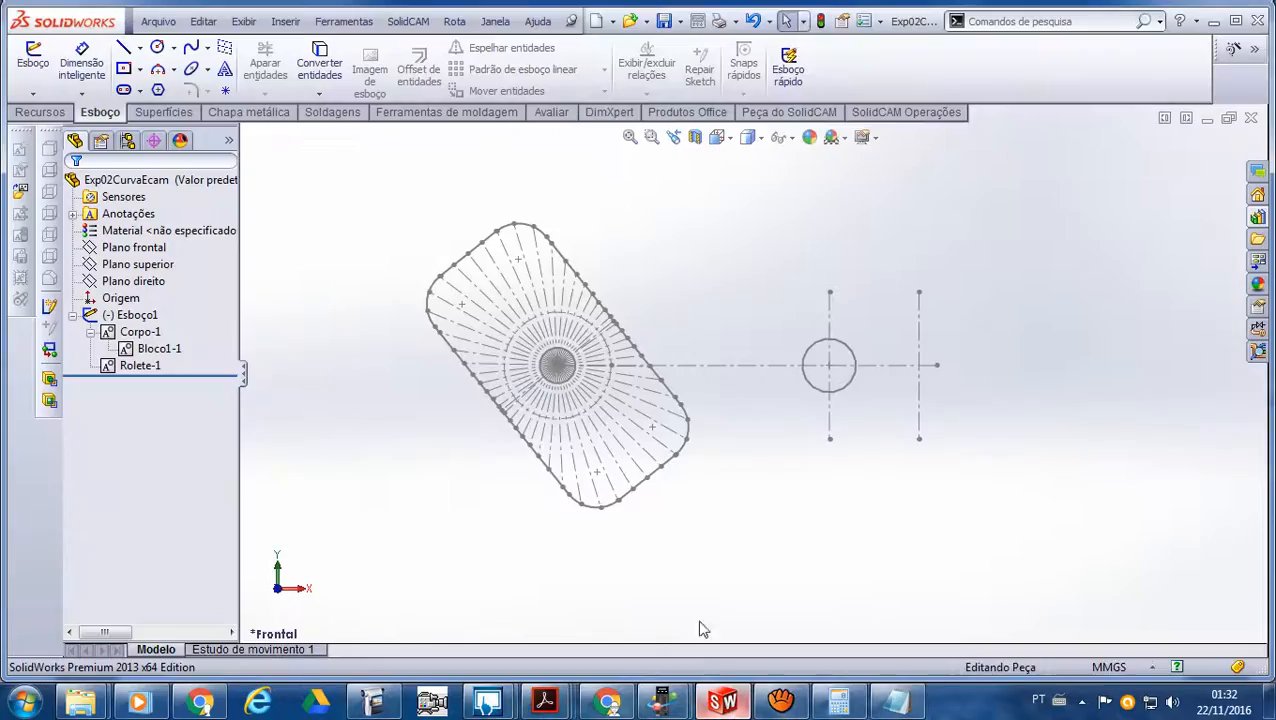
pyautogui.click(1213, 21)
pyautogui.scroll(-10, 771, 470)
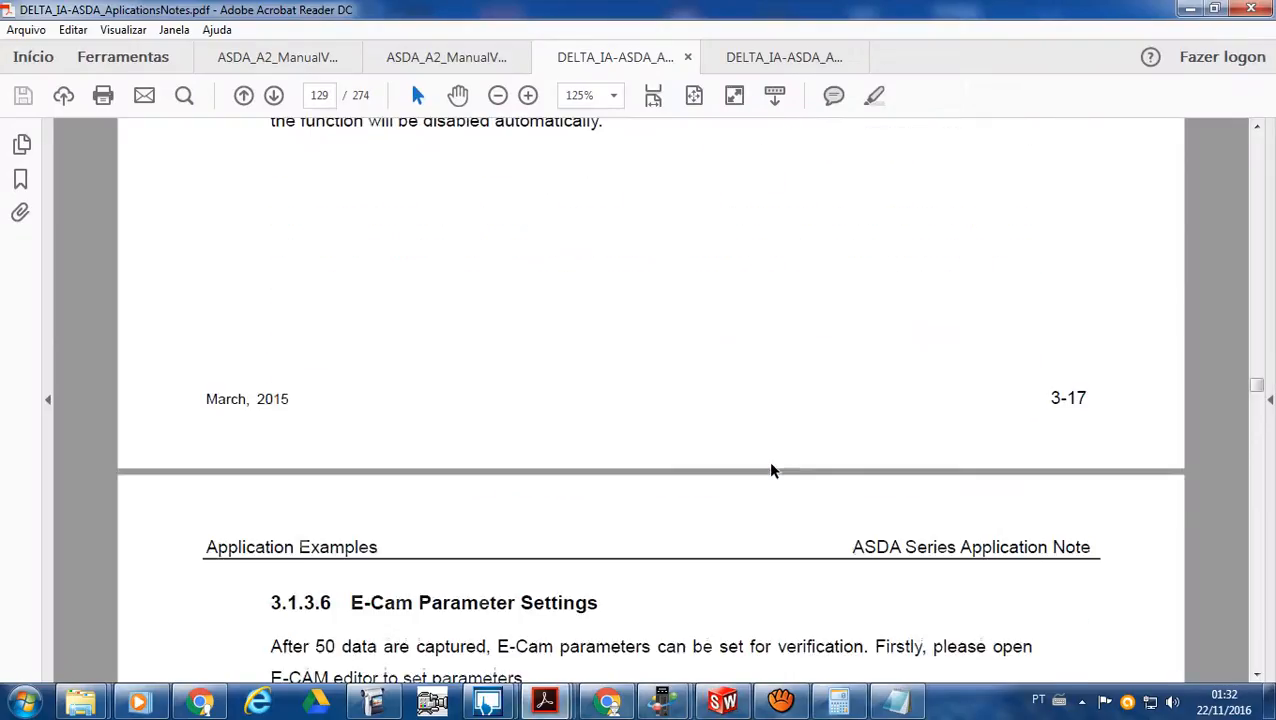
pyautogui.scroll(-2, 771, 470)
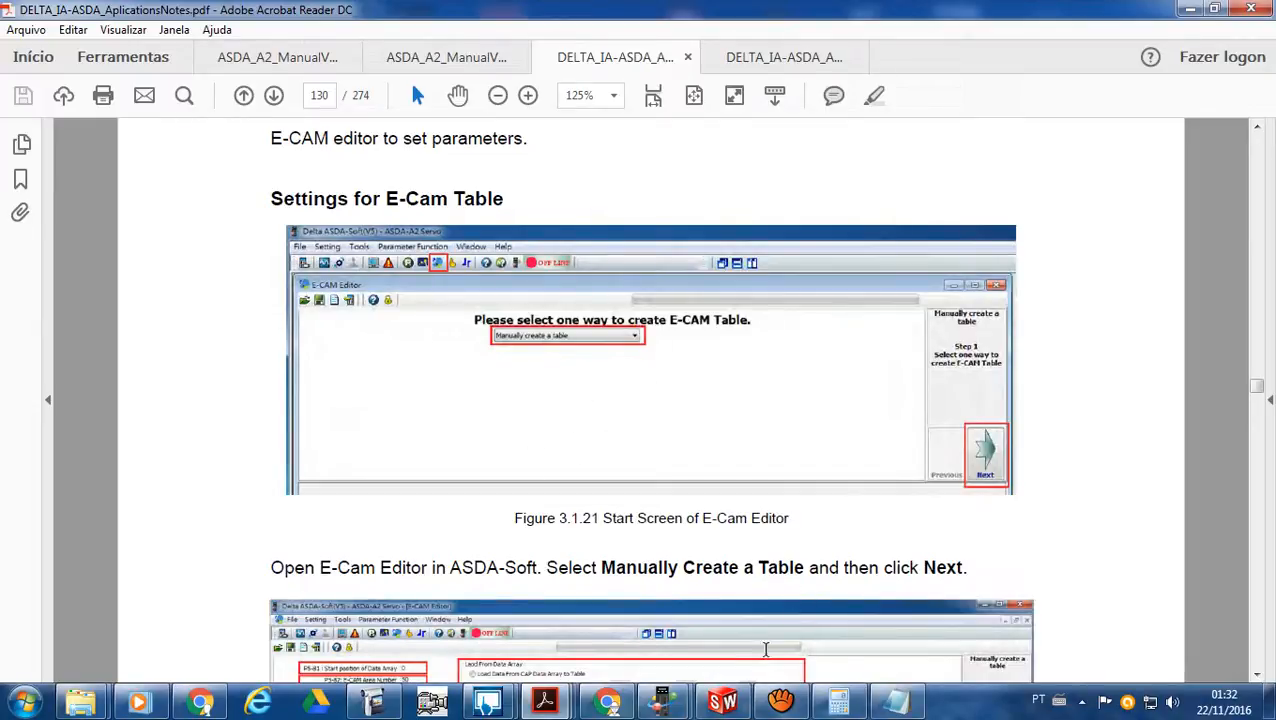
# - Switch to ASDA-Soft, open the E-CAM Editor and choose "Manually create a table", proceeding to step 2
pyautogui.moveTo(672, 710)
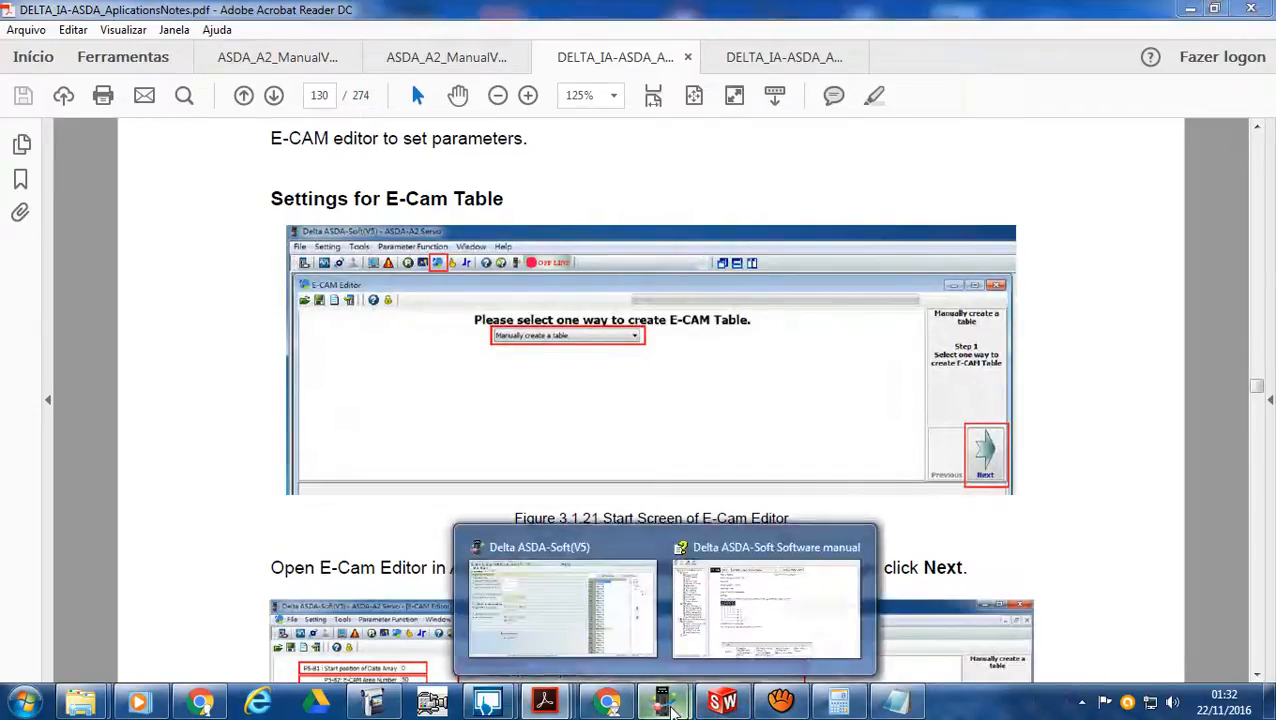
pyautogui.click(630, 615)
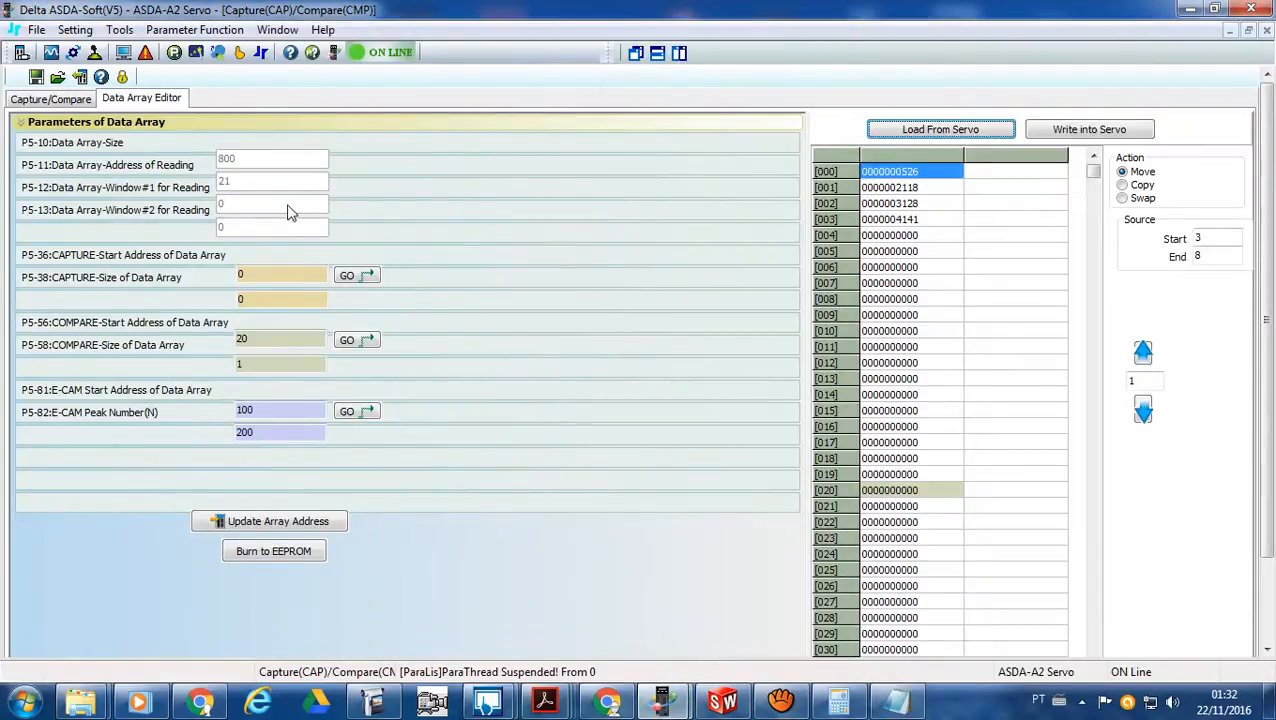
pyautogui.click(60, 99)
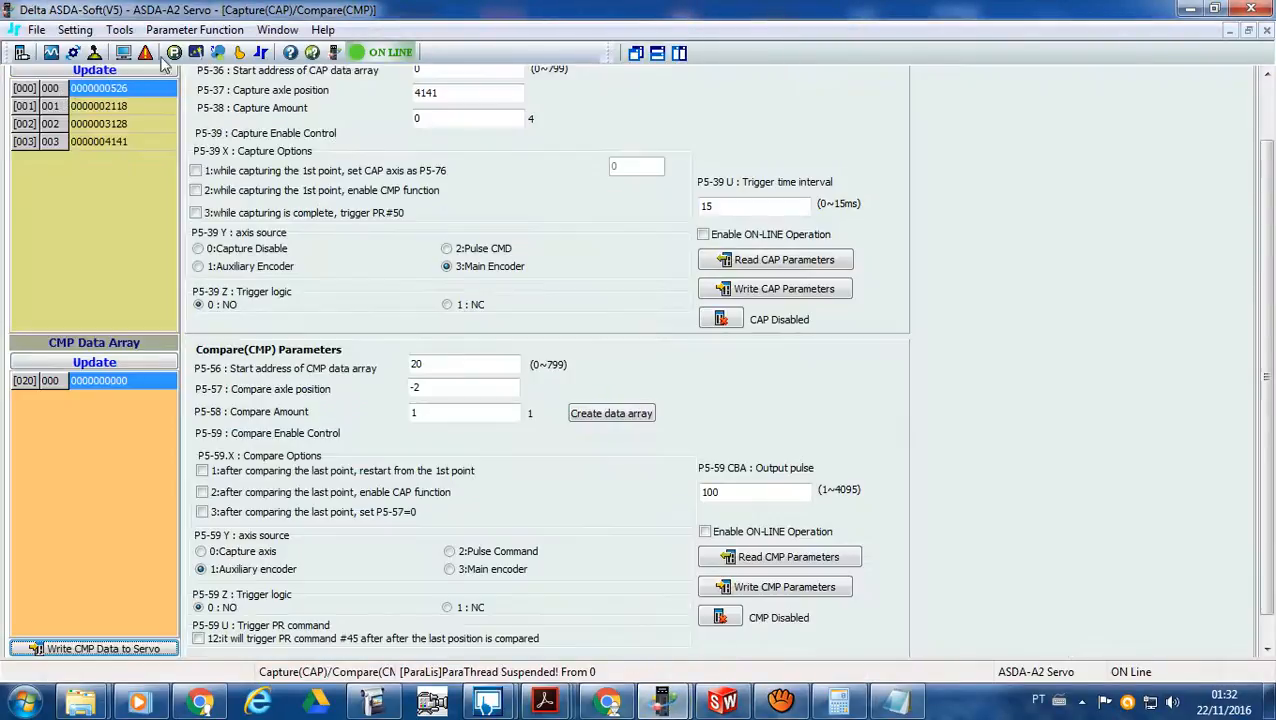
pyautogui.click(216, 52)
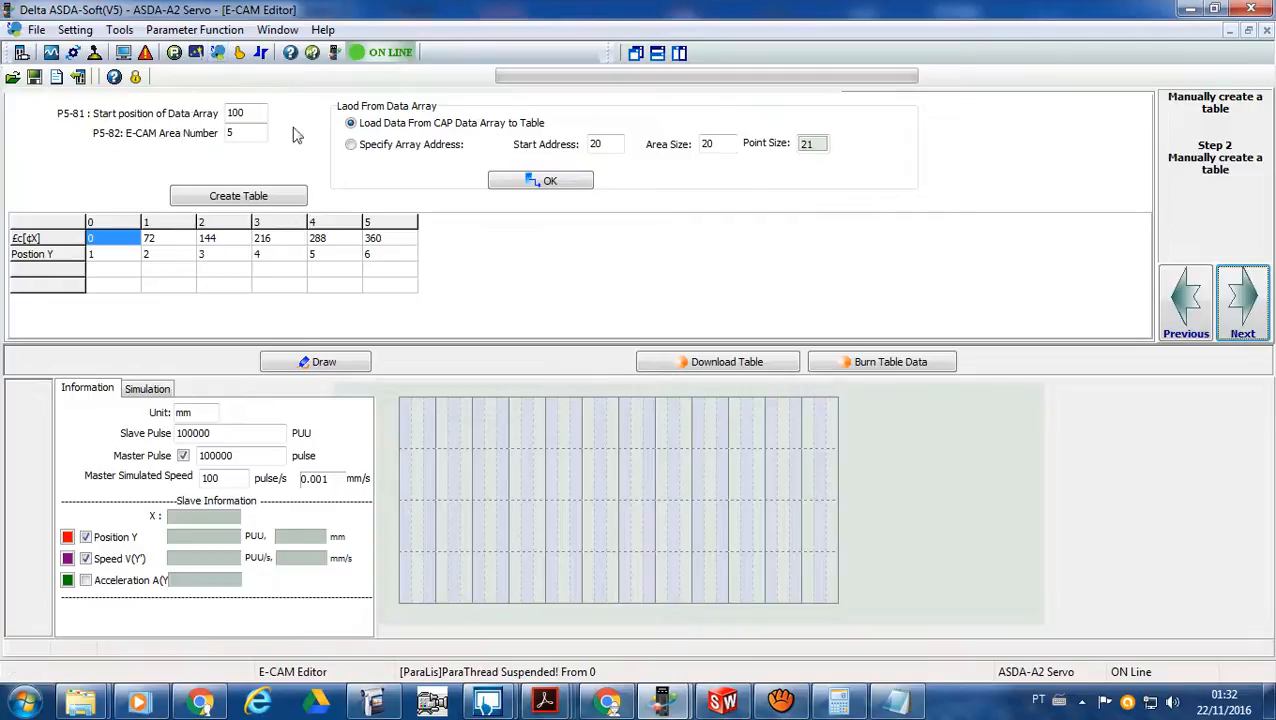
pyautogui.click(1178, 312)
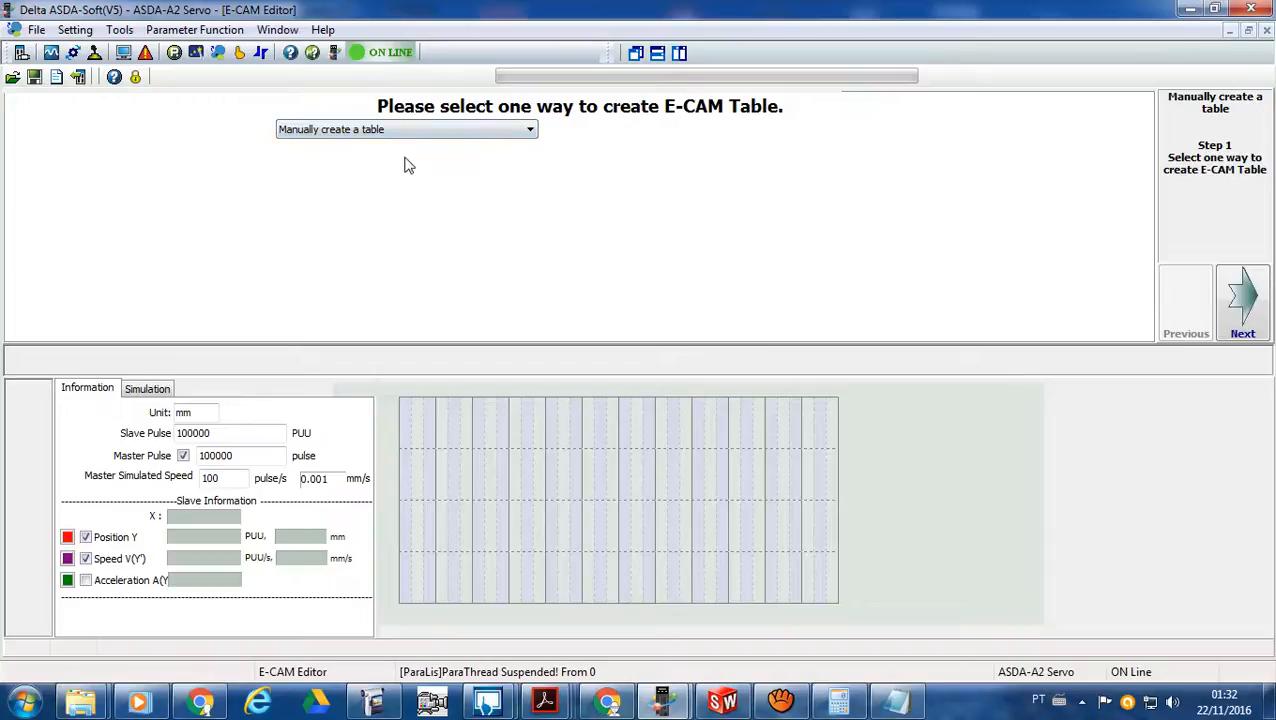
pyautogui.click(530, 130)
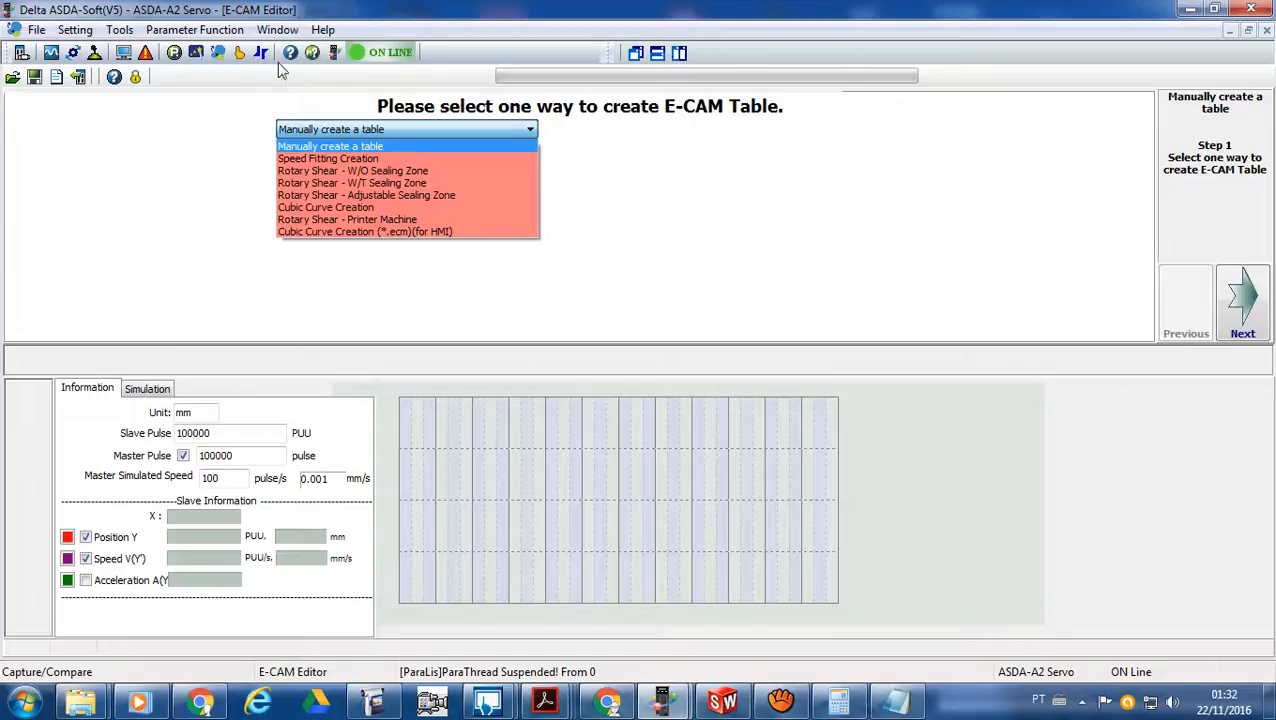
pyautogui.click(367, 148)
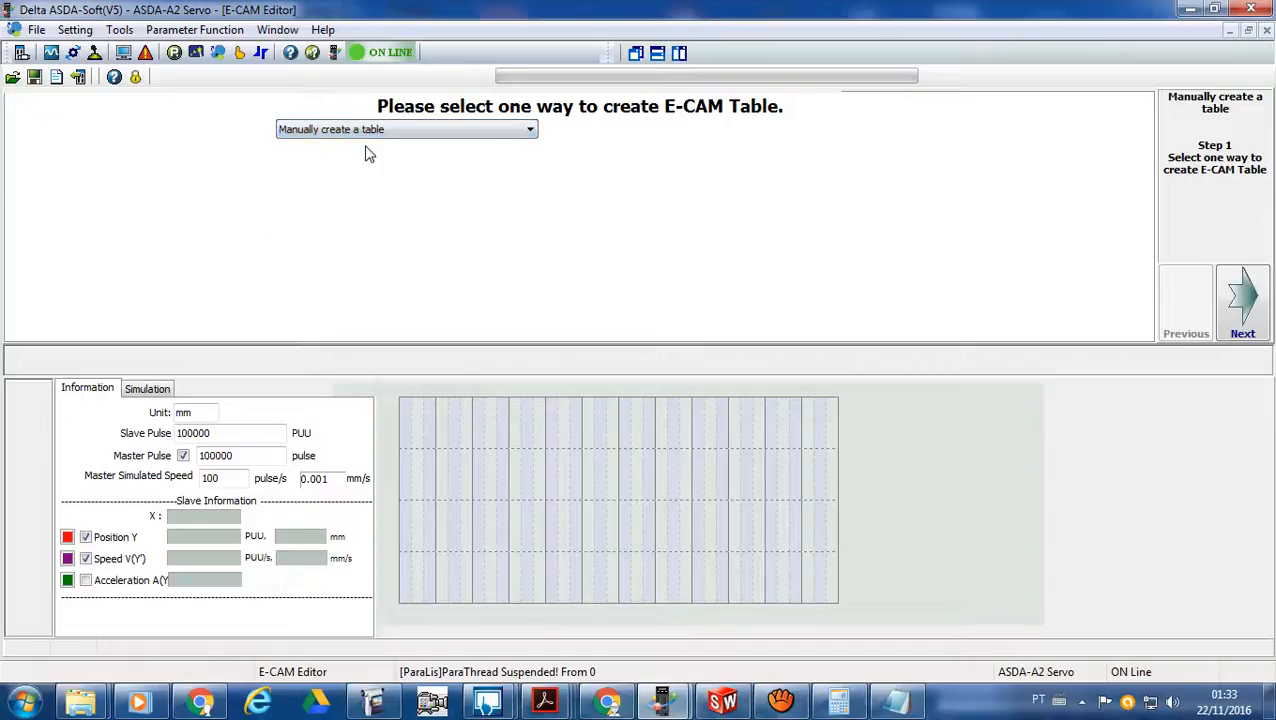
pyautogui.click(1243, 305)
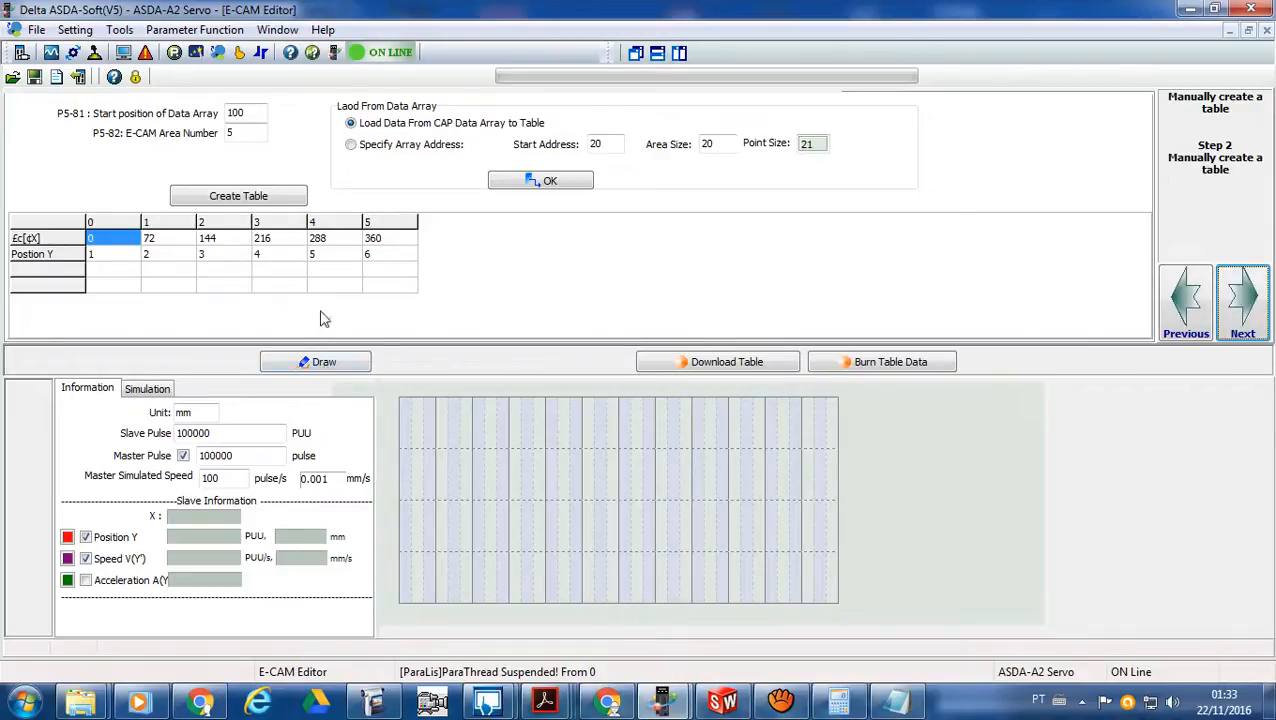
# - Set the P5-82 area number to 50 and load the table from a specified array address, start 0 and area size 49
pyautogui.doubleClick(253, 112)
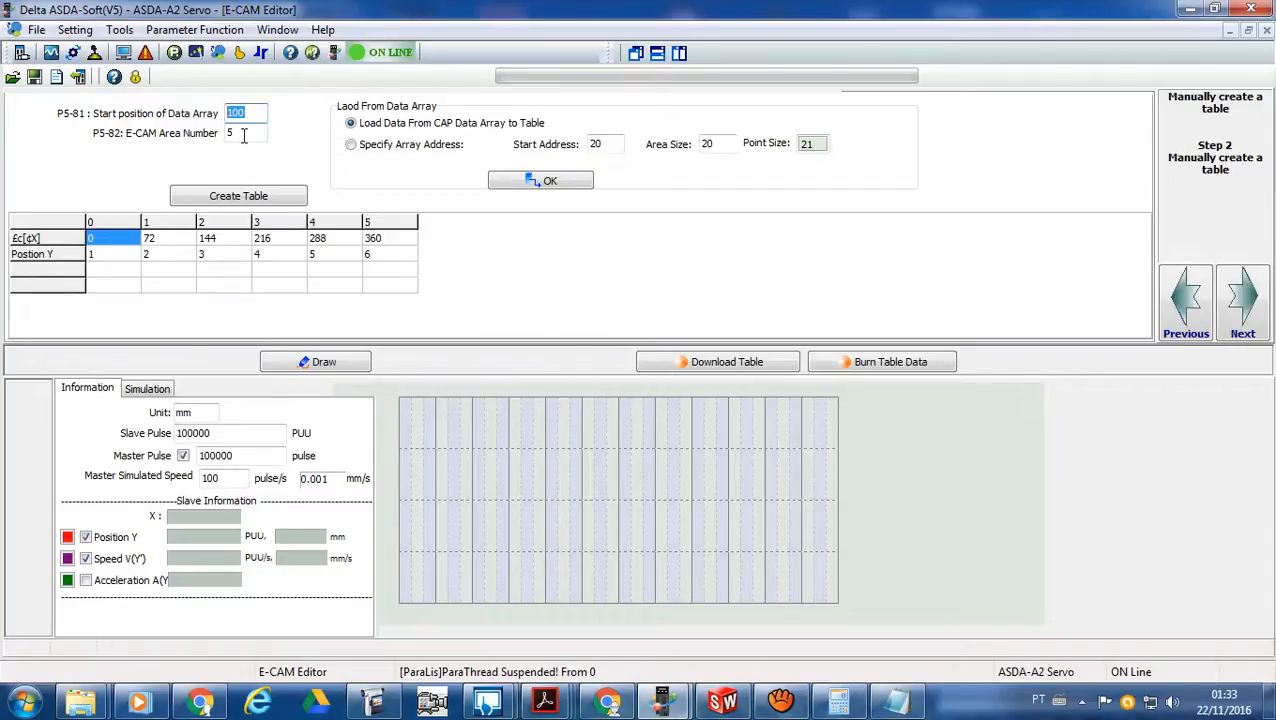
pyautogui.click(246, 134)
pyautogui.click(351, 146)
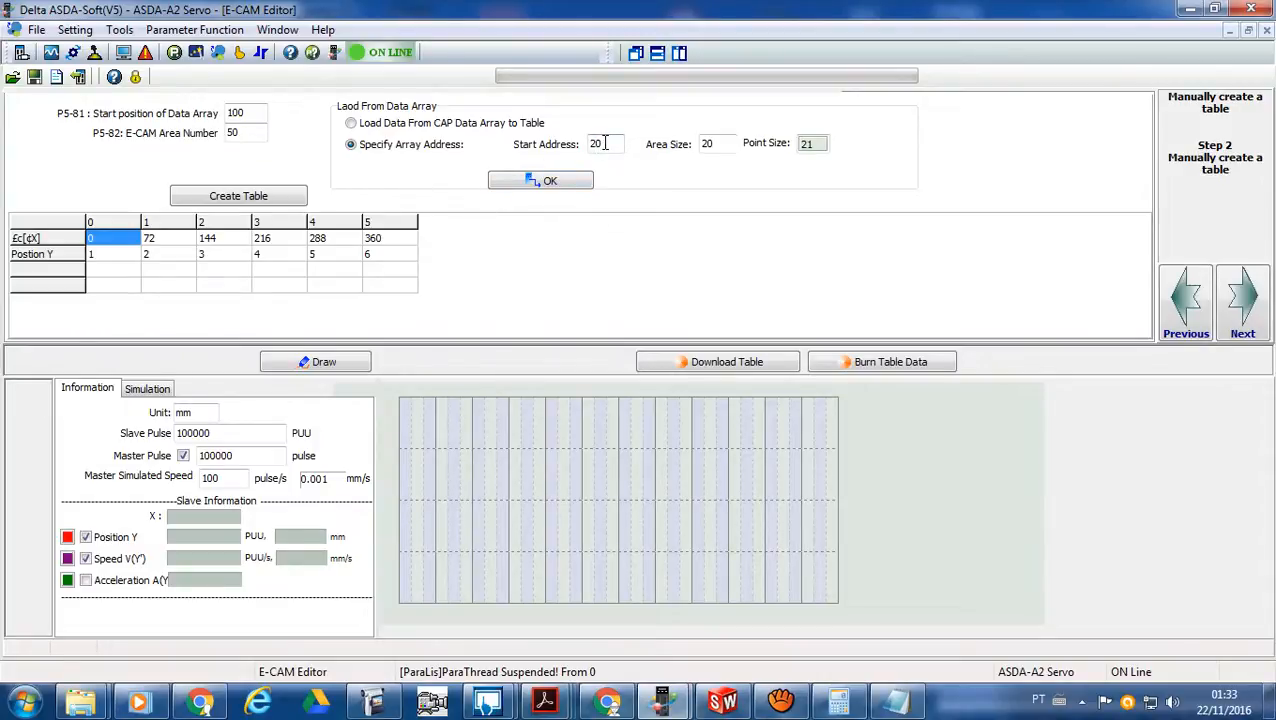
pyautogui.moveTo(609, 143); pyautogui.dragTo(537, 145)
pyautogui.click(723, 145)
pyautogui.moveTo(723, 145); pyautogui.dragTo(680, 148)
pyautogui.write('49')
pyautogui.click(550, 185)
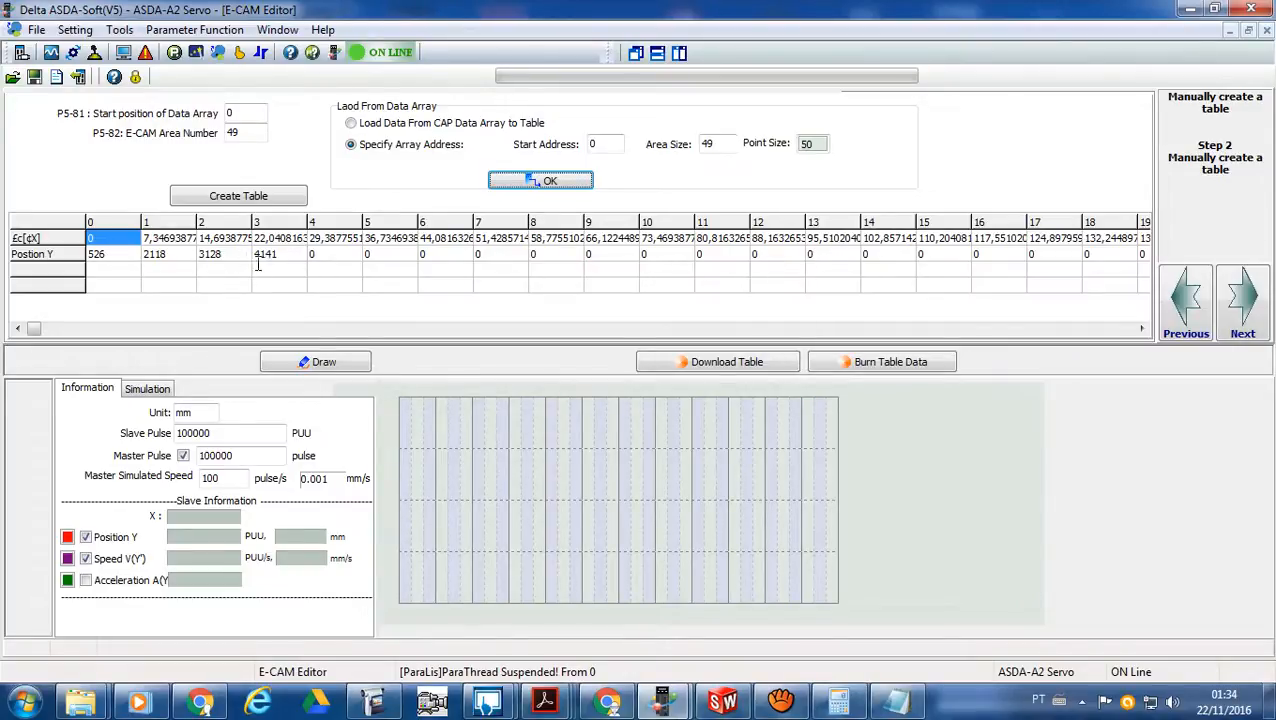
# - Draw the E-CAM curve, set the slave pulse to 1000 PUU with master pulse disabled, and redraw the curve
pyautogui.click(334, 368)
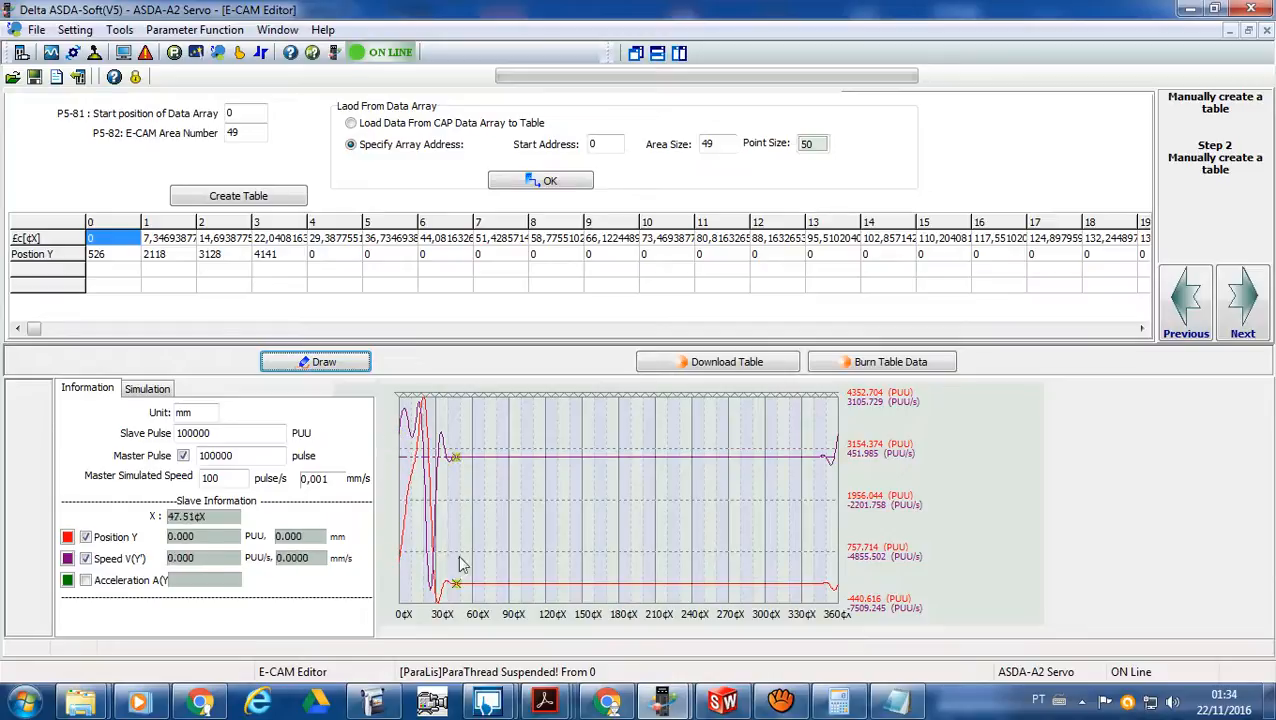
pyautogui.click(222, 432)
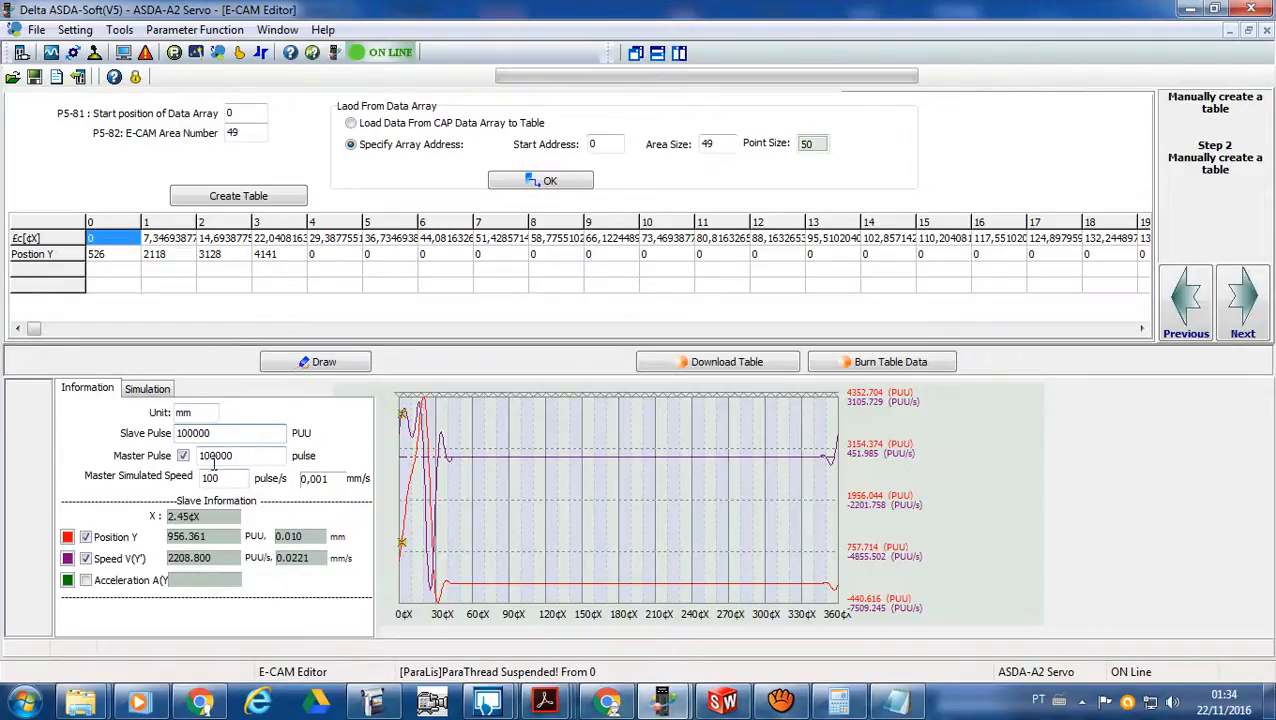
pyautogui.click(183, 456)
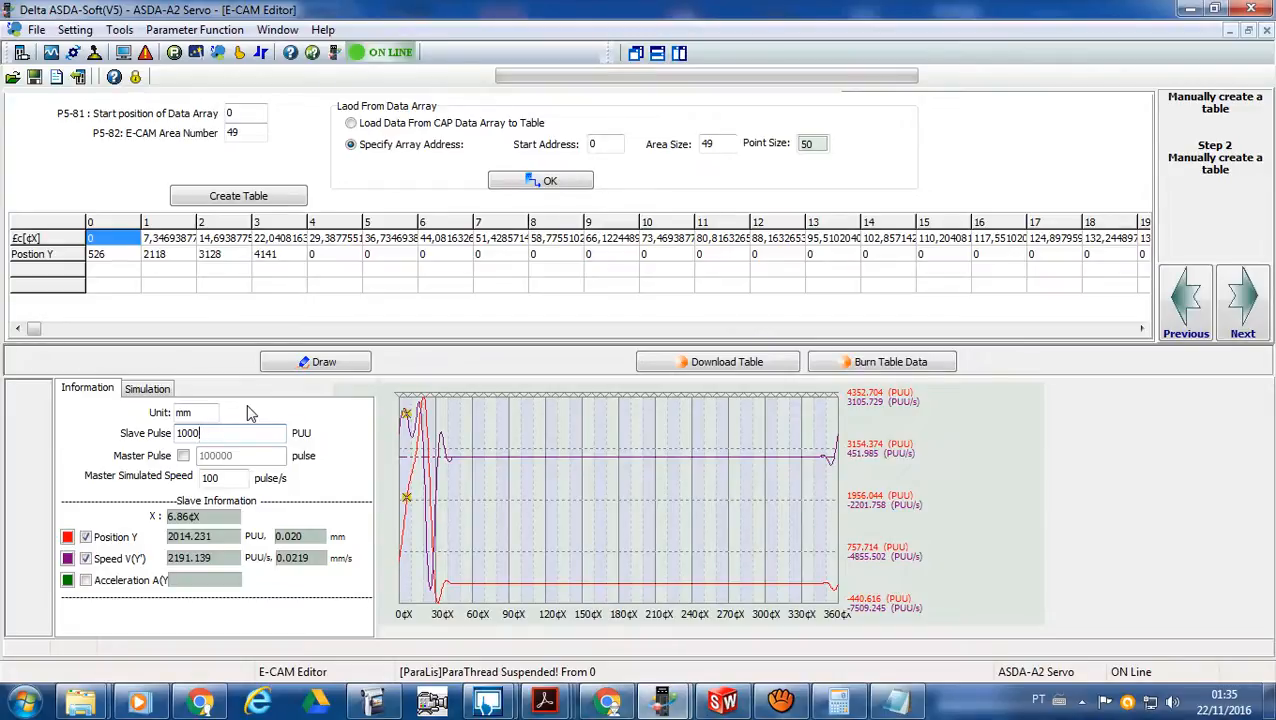
pyautogui.click(315, 364)
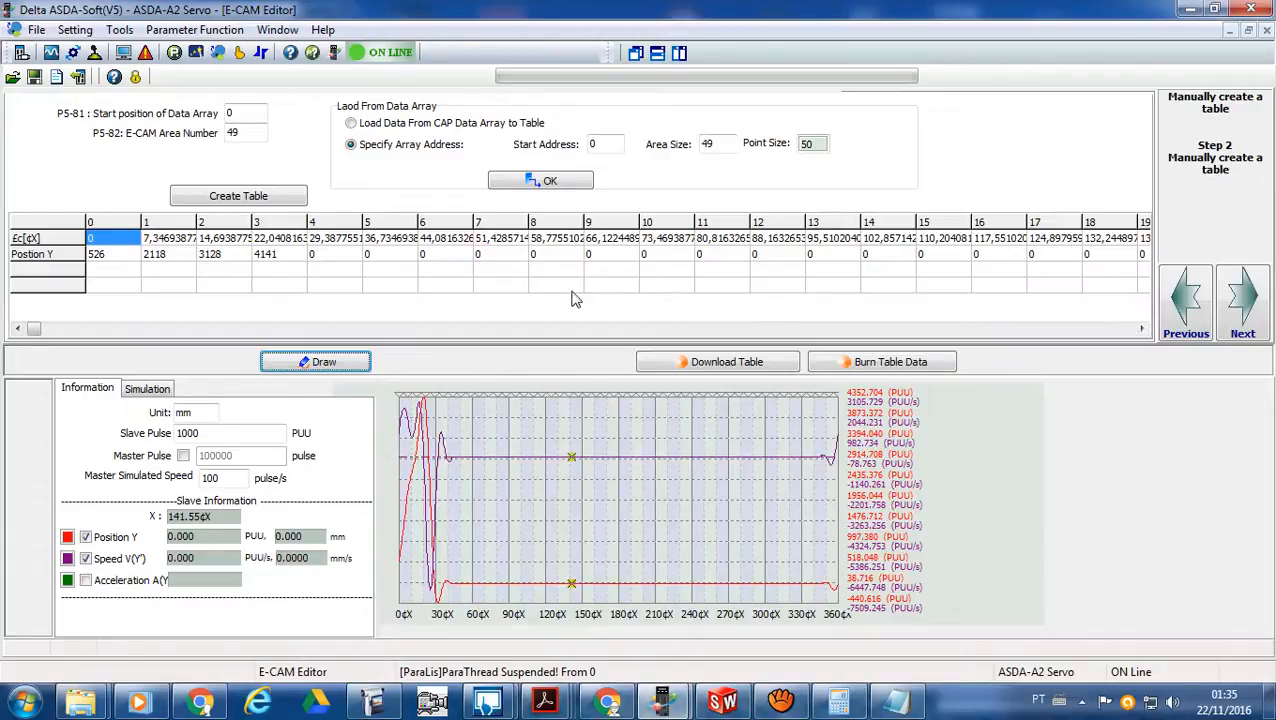
pyautogui.click(579, 458)
# - Set the P5-81 data array start position to 100 and the P5-82 E-CAM area number to 50
pyautogui.click(230, 113)
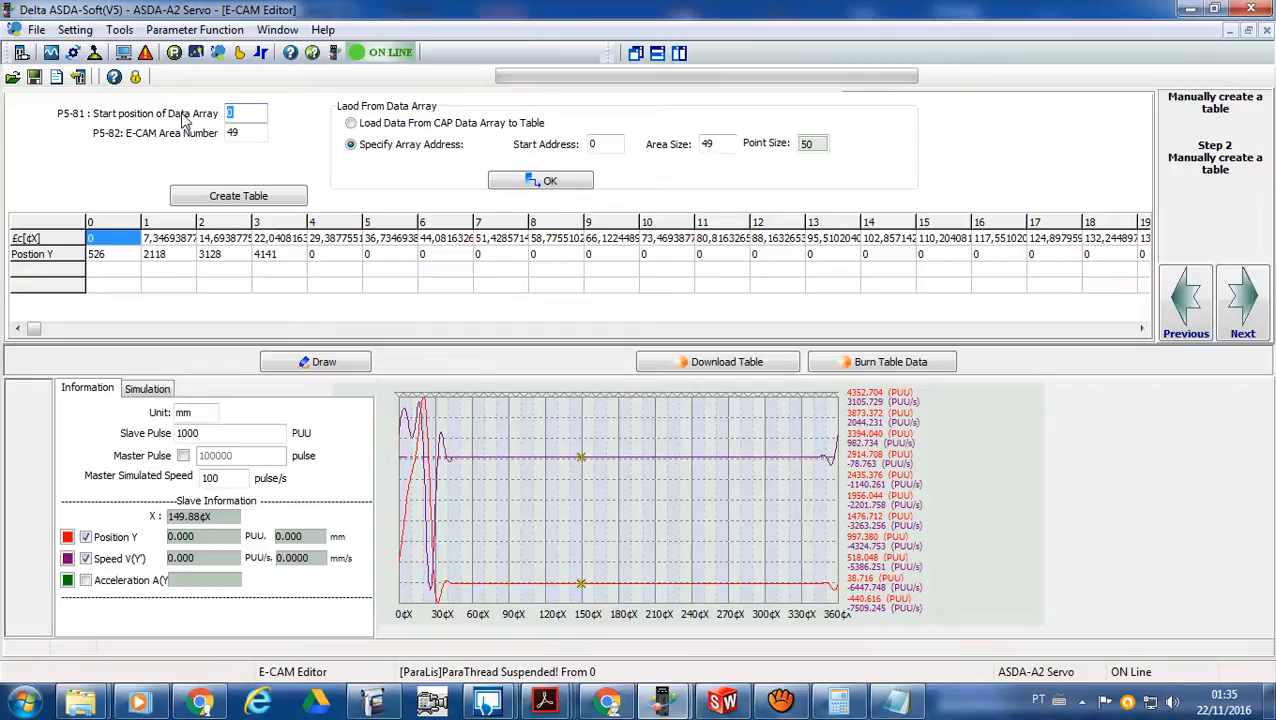
pyautogui.write('100')
pyautogui.doubleClick(241, 132)
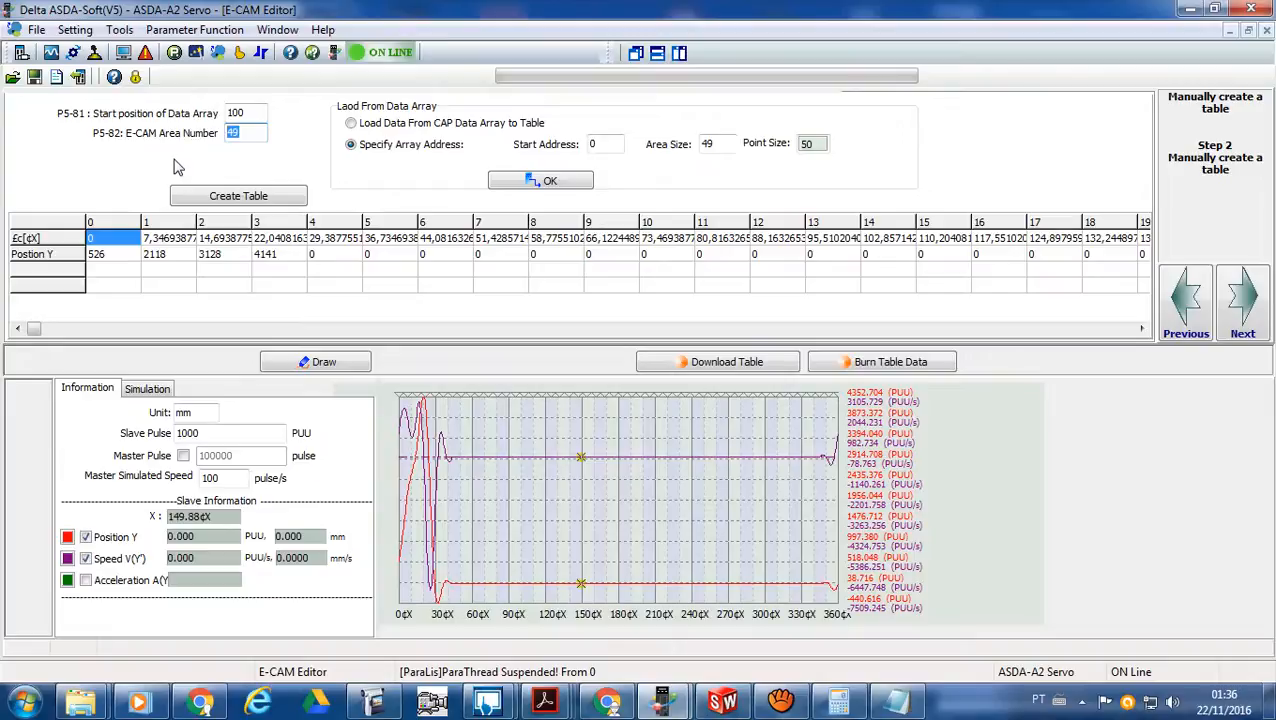
pyautogui.write('50')
# - Load the E-CAM table from array start address 250 and draw its curve
pyautogui.moveTo(612, 144); pyautogui.dragTo(590, 145)
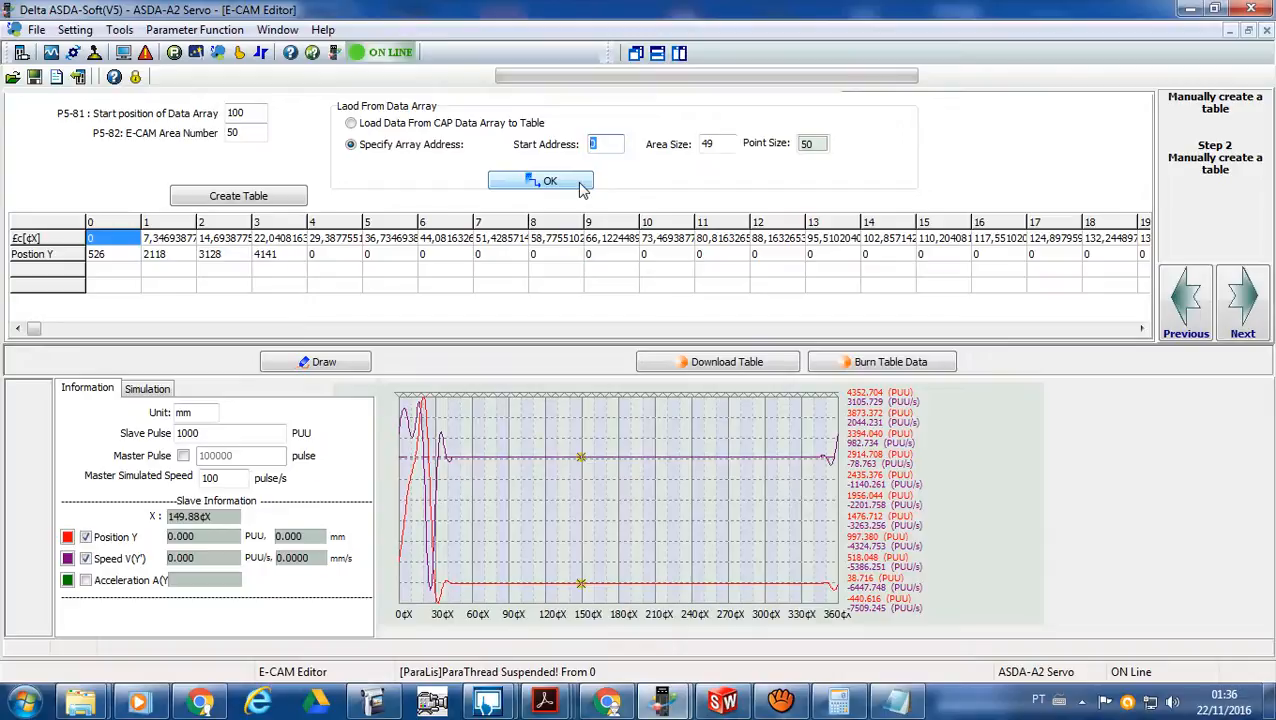
pyautogui.write('25')
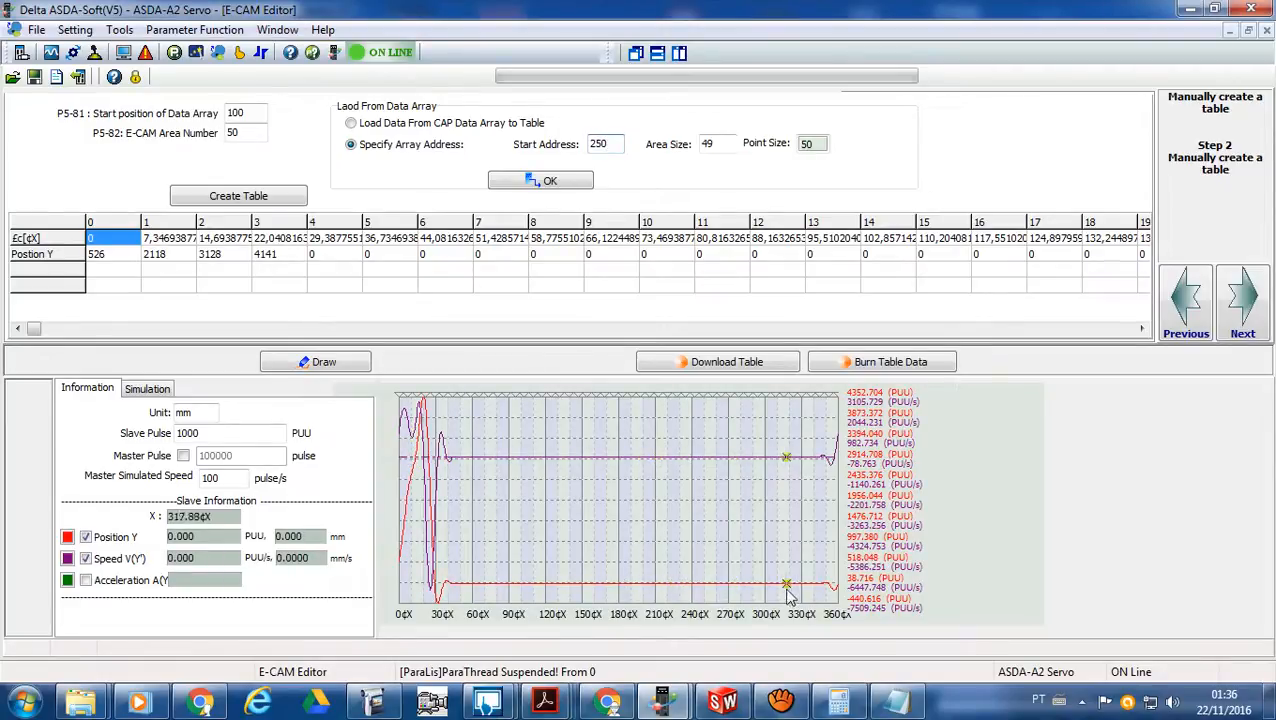
pyautogui.click(580, 183)
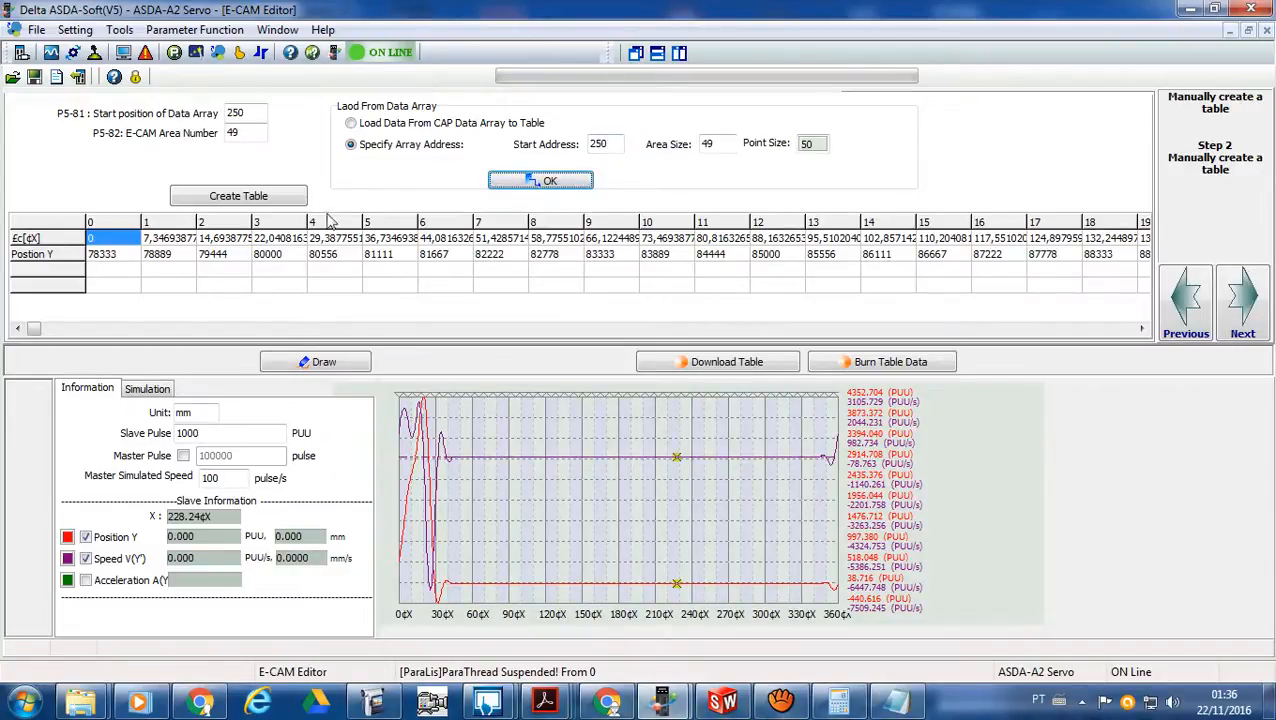
pyautogui.click(274, 198)
pyautogui.click(336, 364)
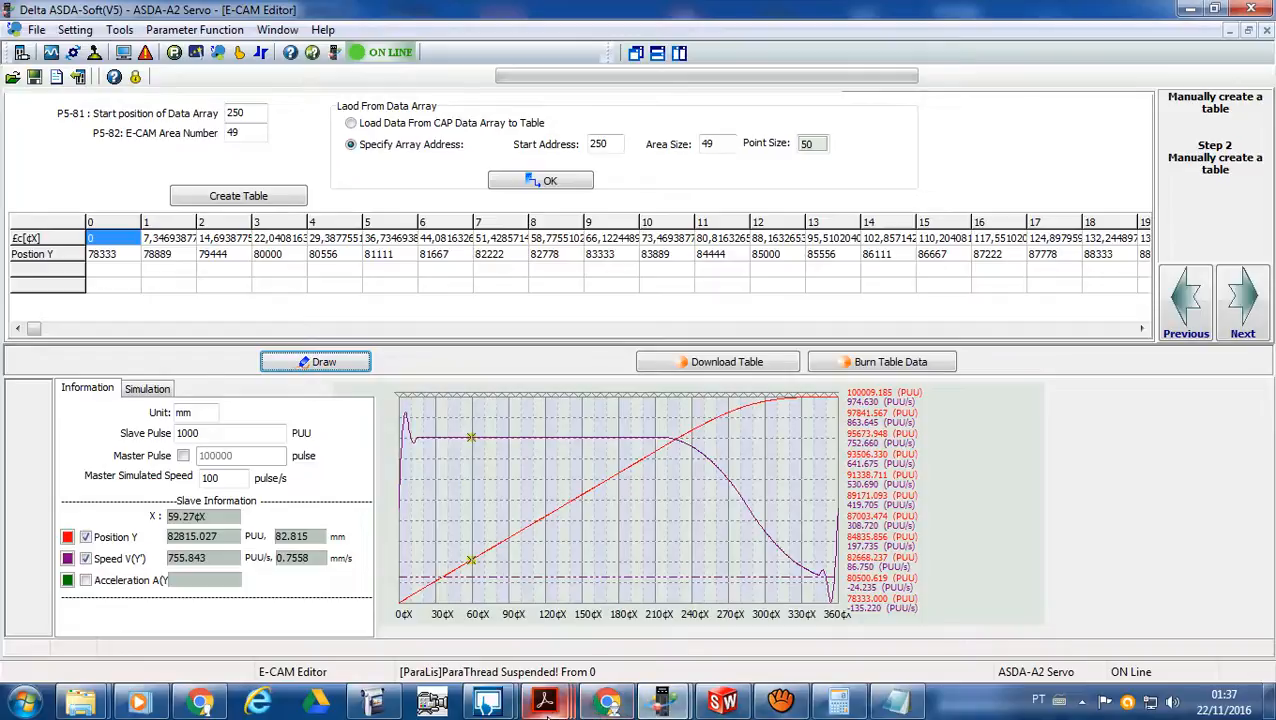
# - Return to the application notes PDF and read the E-Cam table settings through the example curve in Figure 3.1.23
pyautogui.click(546, 706)
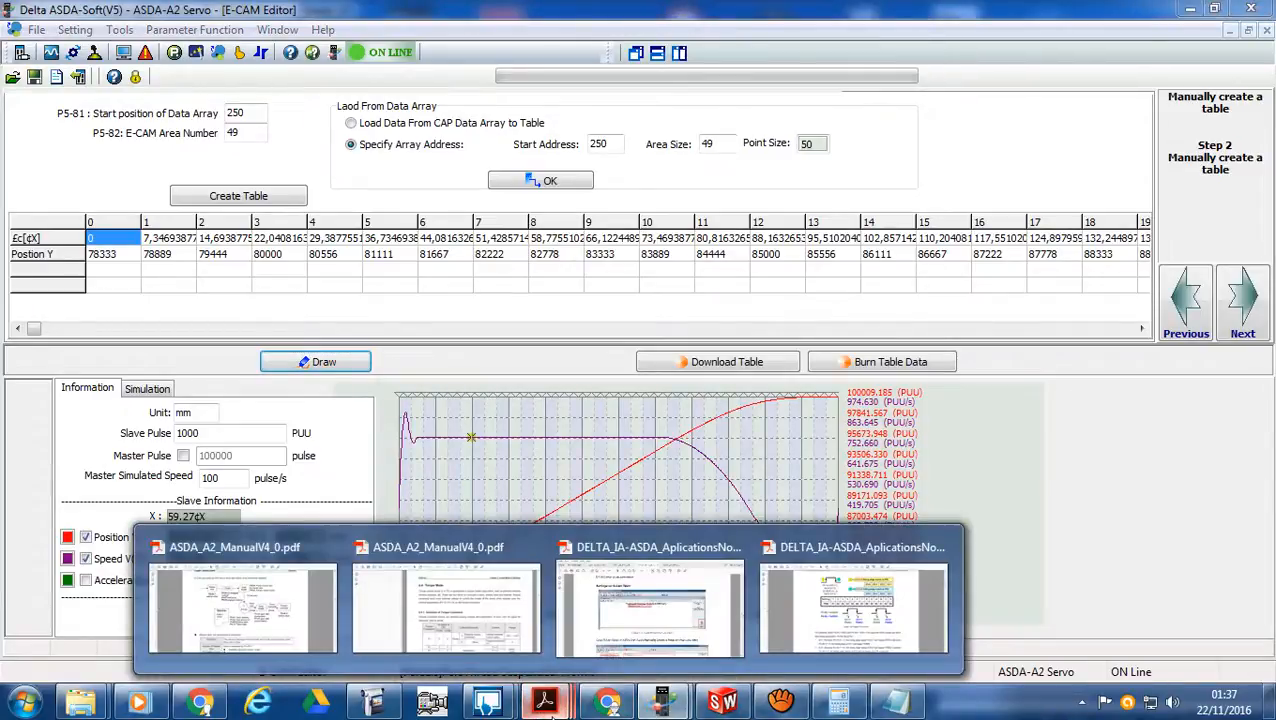
pyautogui.click(700, 632)
pyautogui.scroll(-5, 603, 517)
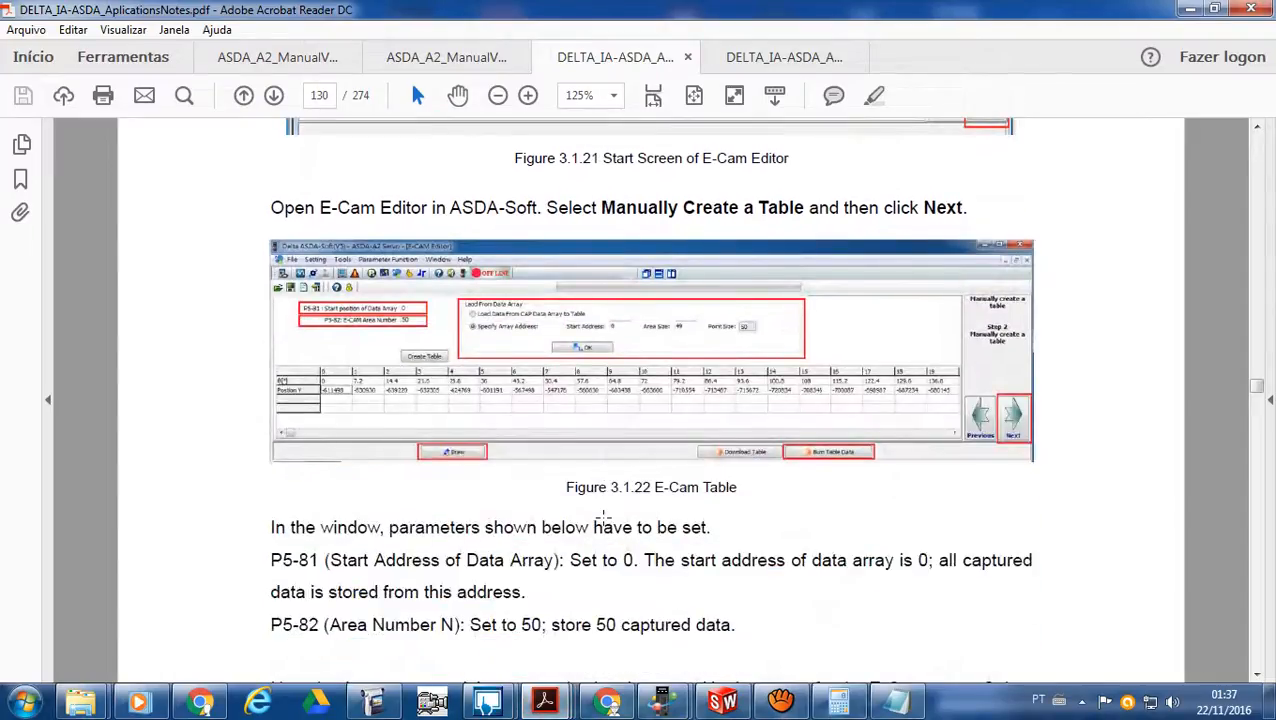
pyautogui.scroll(-10, 603, 517)
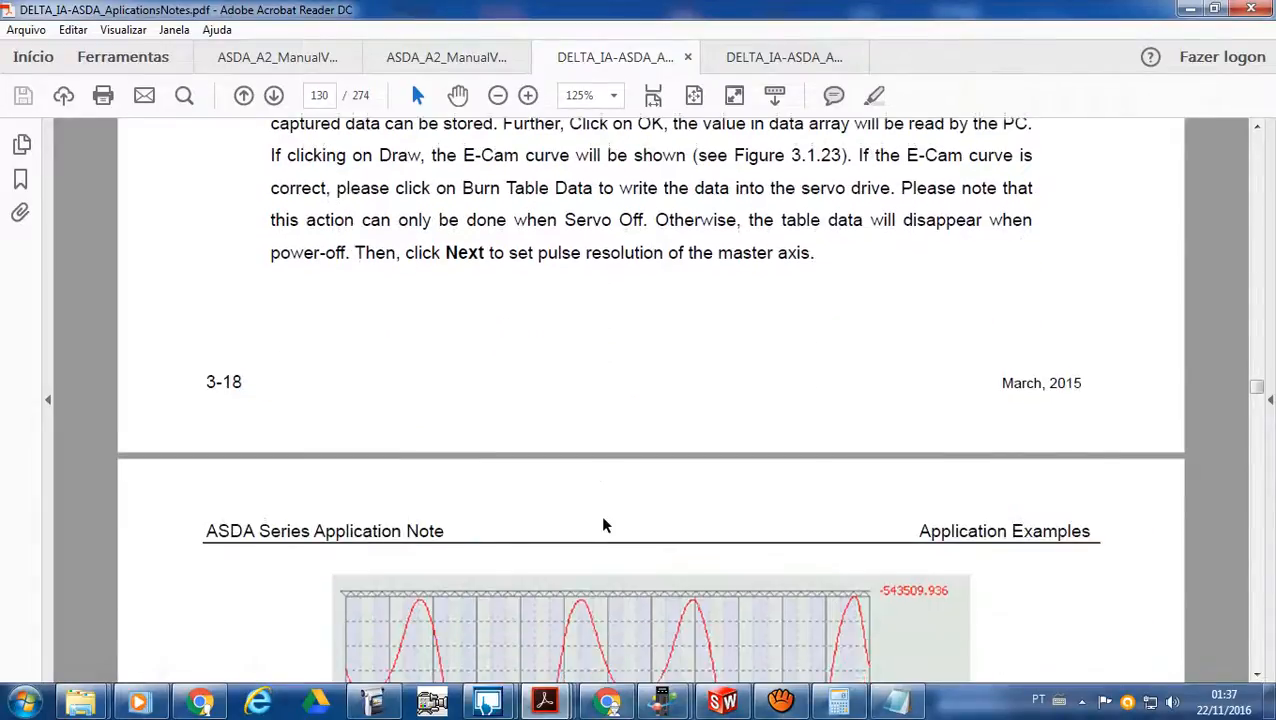
pyautogui.scroll(-3, 603, 525)
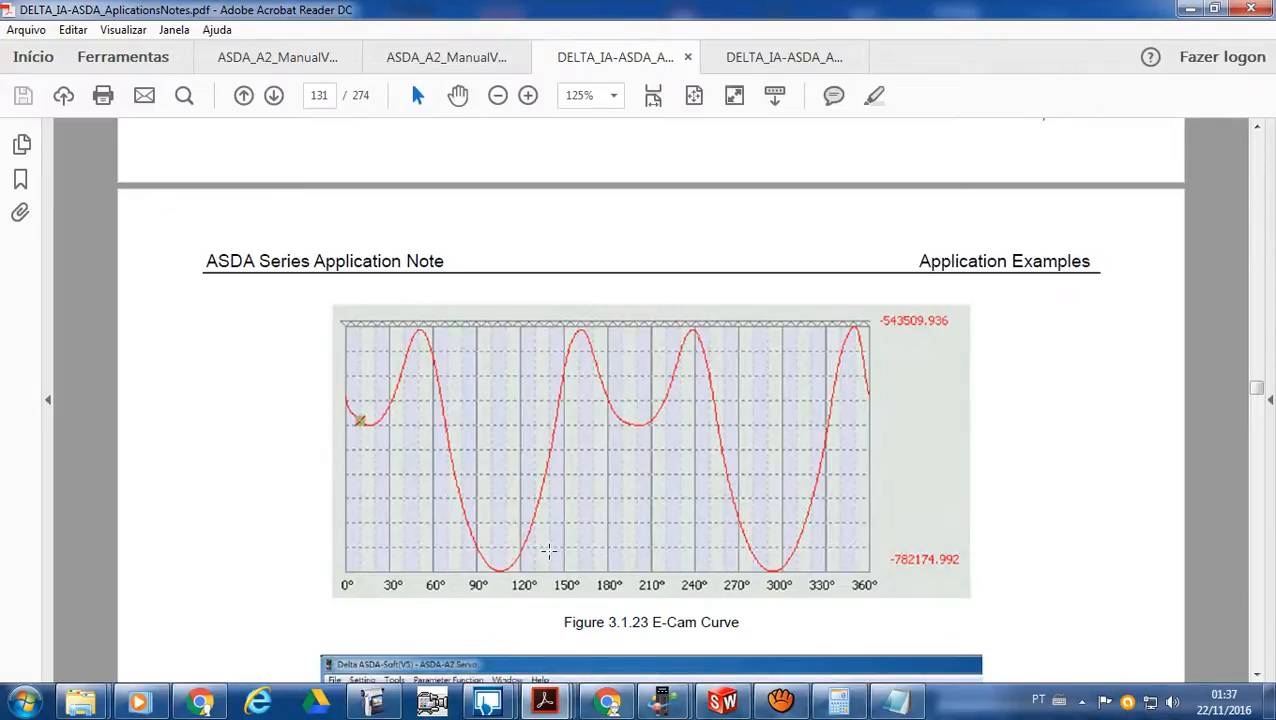
# - Check Figure 4 in the application notes, return to ASDA-Soft and advance the E-CAM Editor to Step 3, Parameter Setting
pyautogui.scroll(-8, 548, 553)
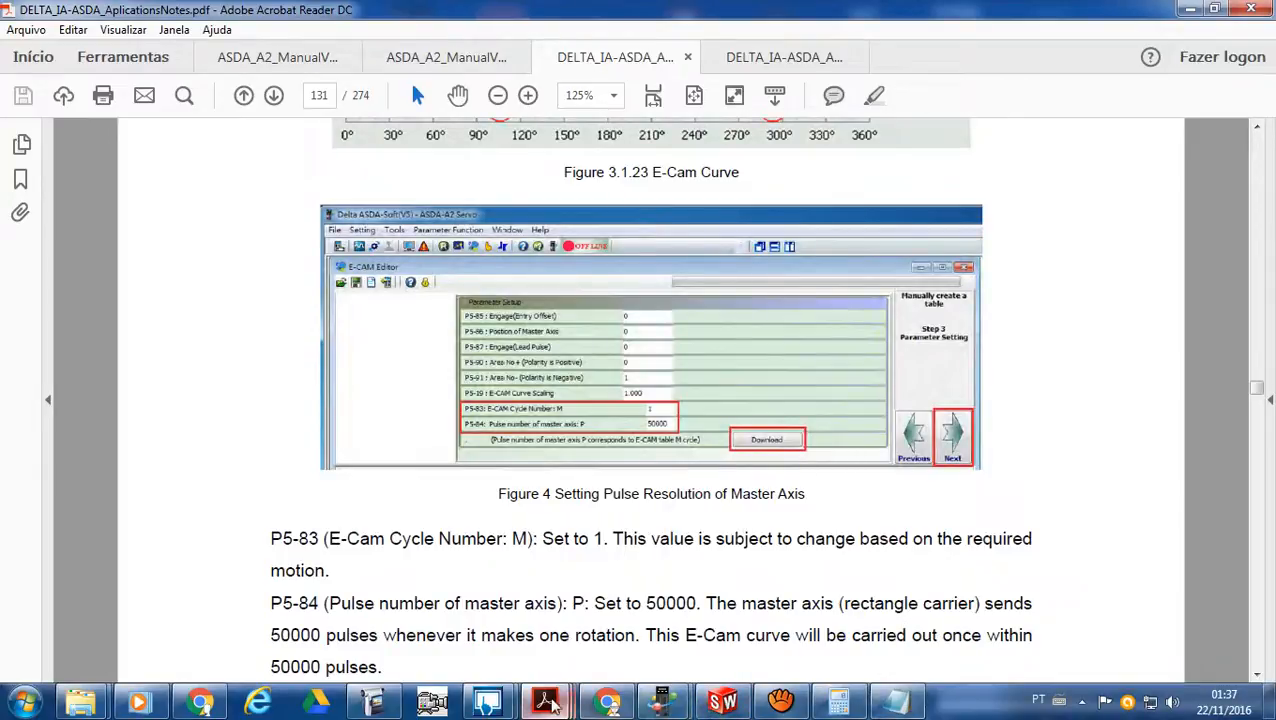
pyautogui.moveTo(661, 703)
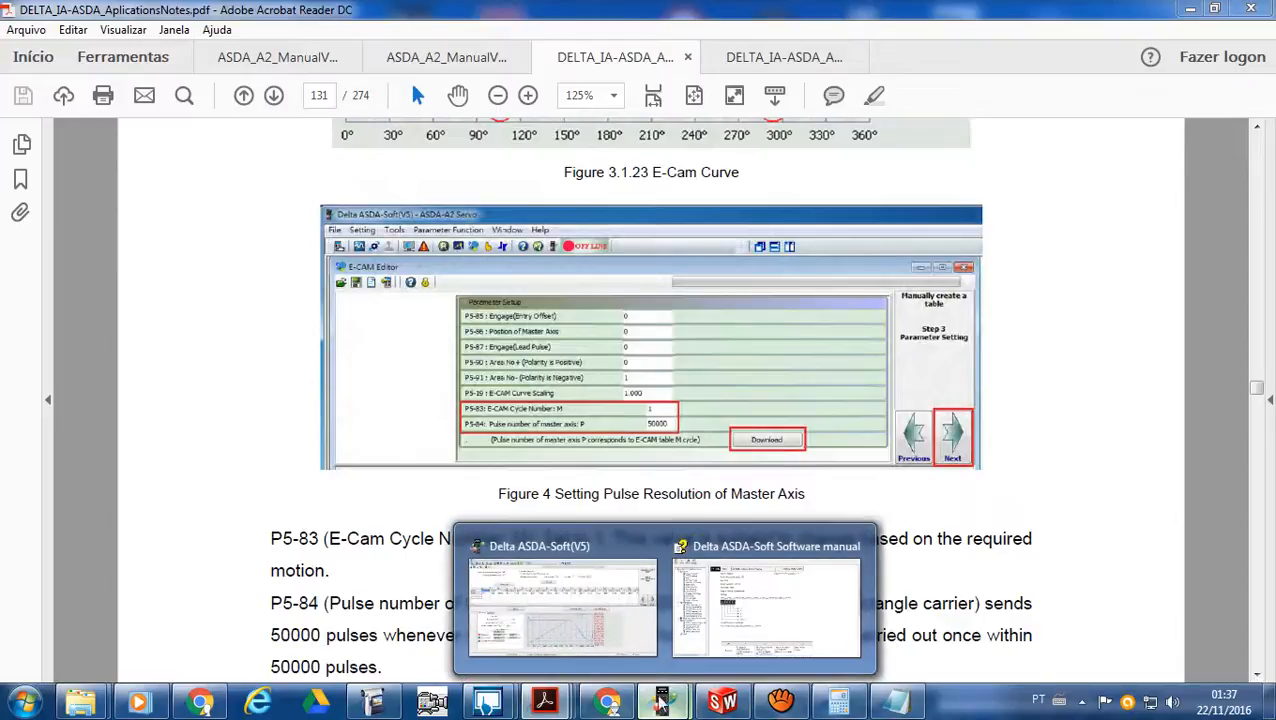
pyautogui.click(635, 620)
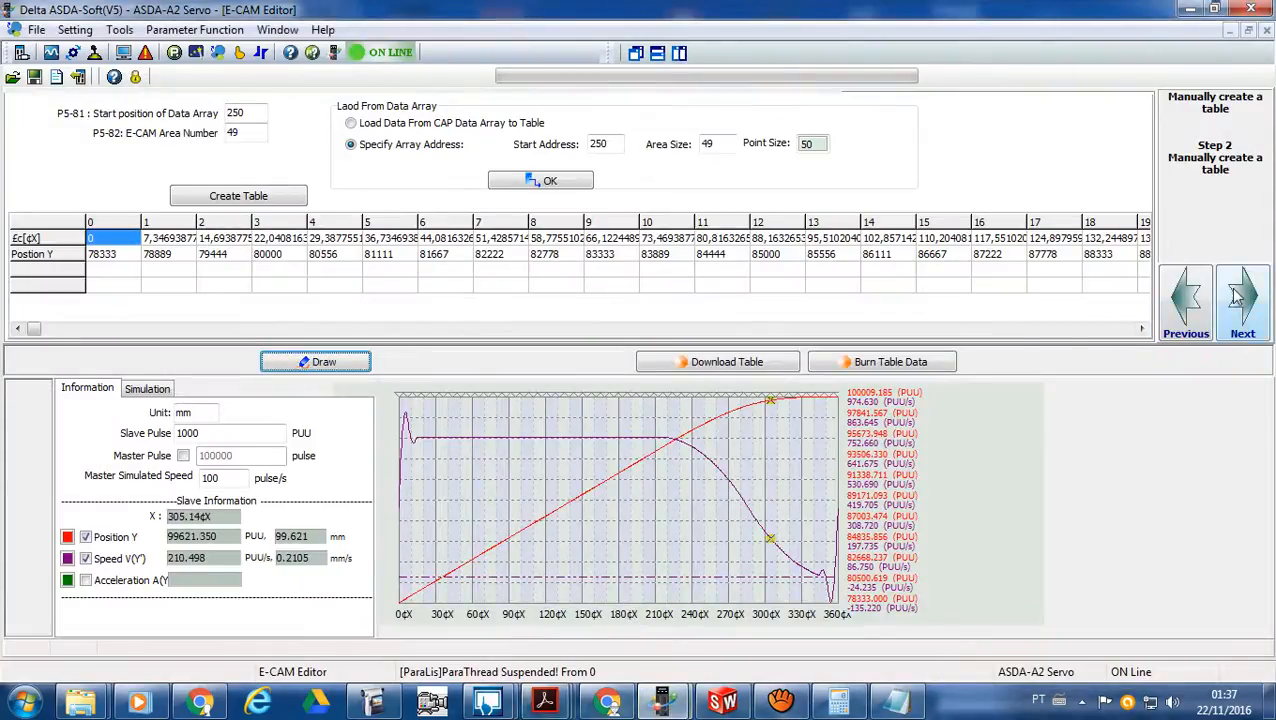
pyautogui.click(1238, 297)
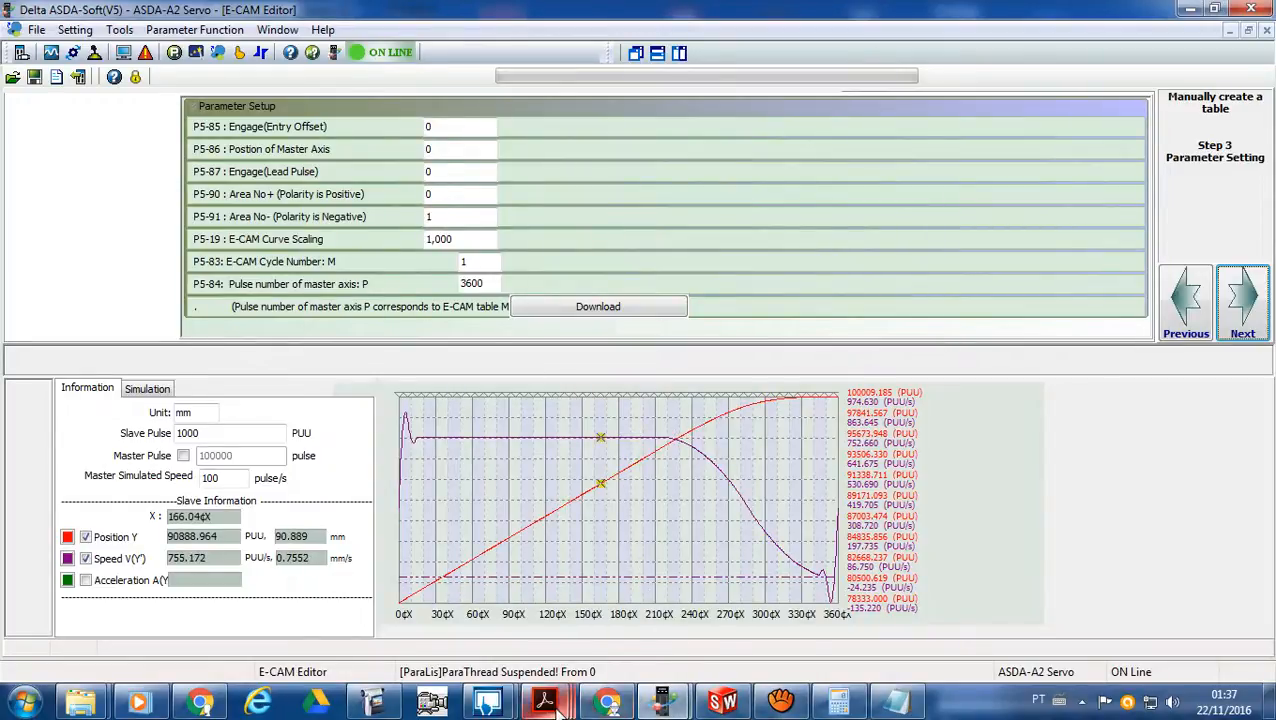
# - Consult the master axis settings in the application notes PDF, and set P5-84, the pulse number of master axis, to 50000 in the E-CAM Editor
pyautogui.moveTo(545, 700)
pyautogui.click(650, 618)
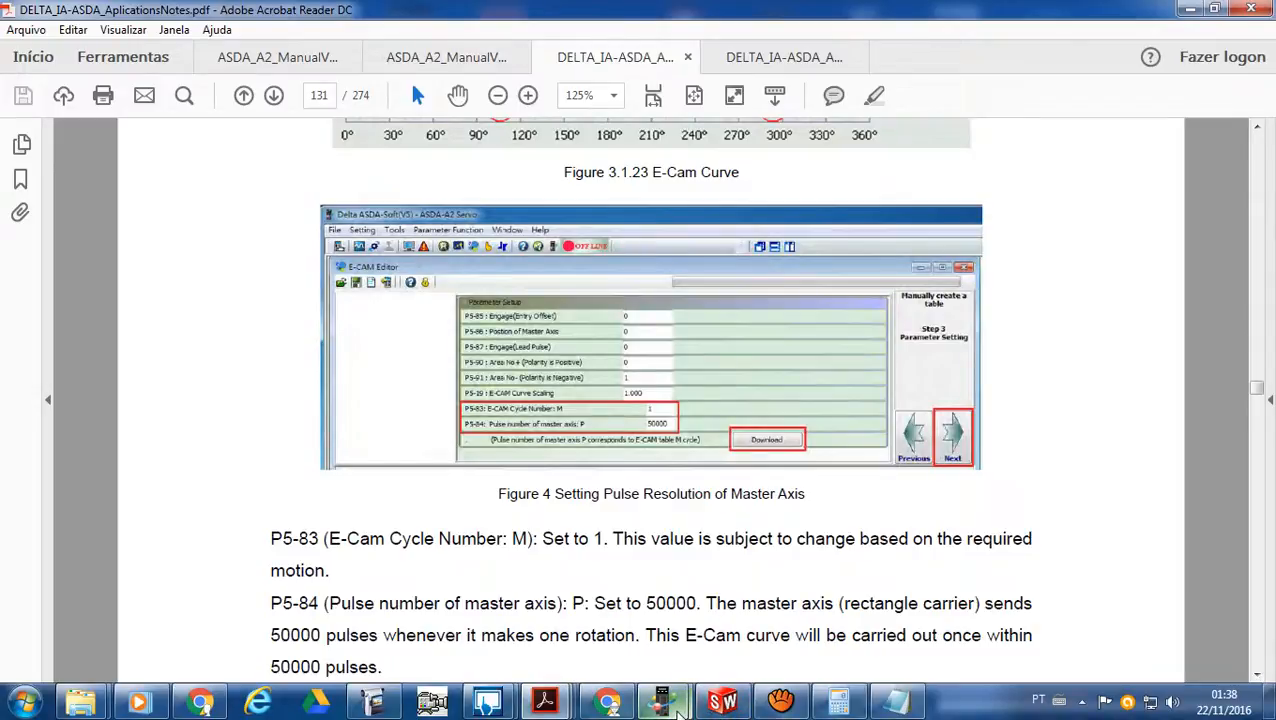
pyautogui.moveTo(663, 703)
pyautogui.click(618, 628)
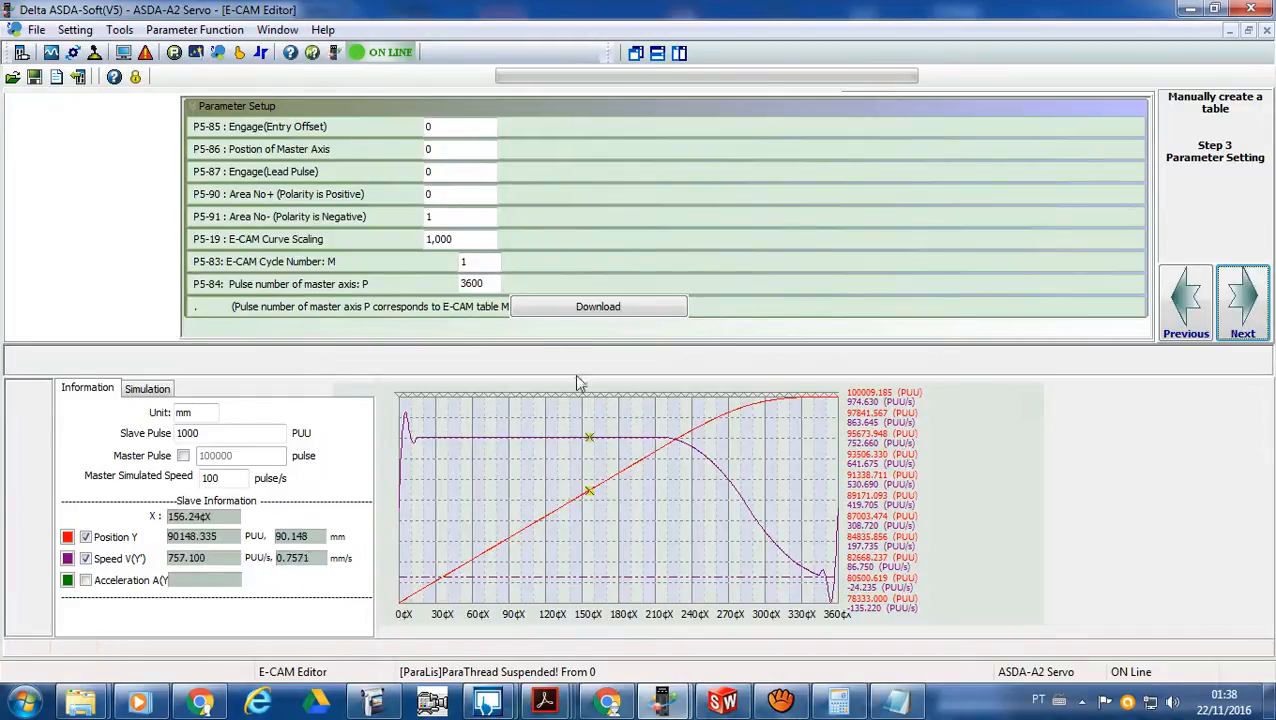
pyautogui.moveTo(488, 284); pyautogui.dragTo(456, 284)
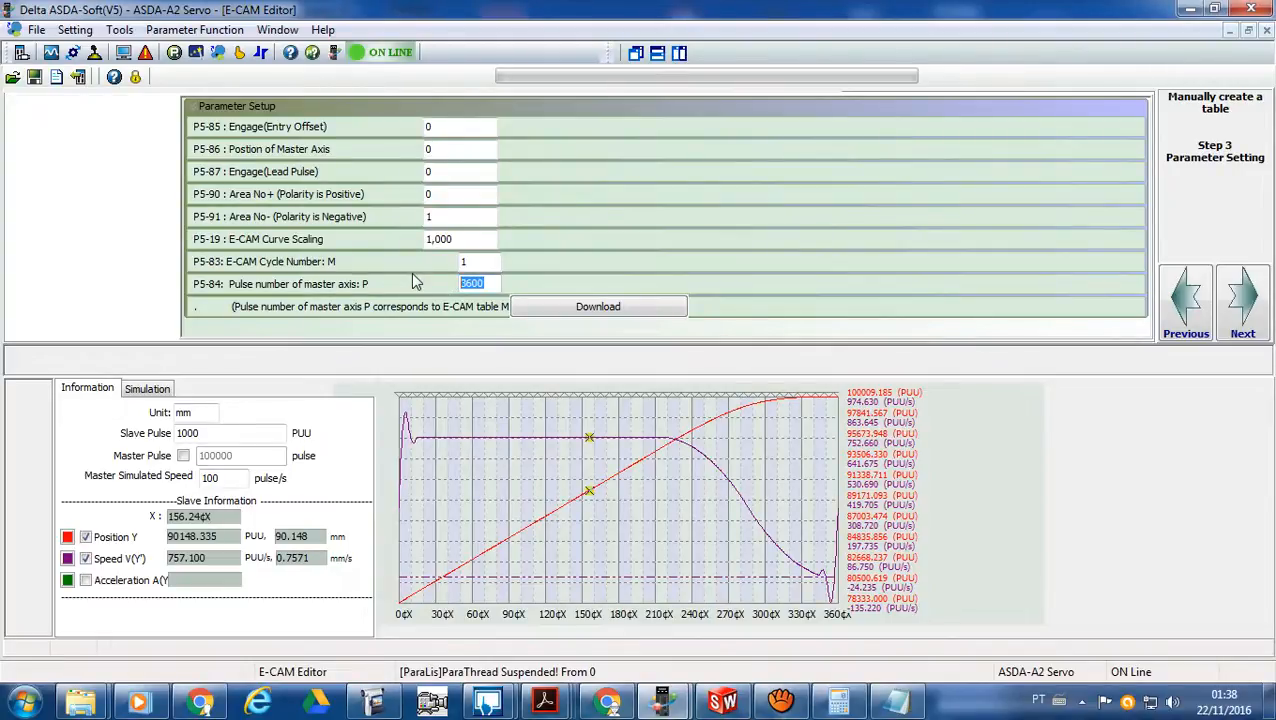
pyautogui.write('500')
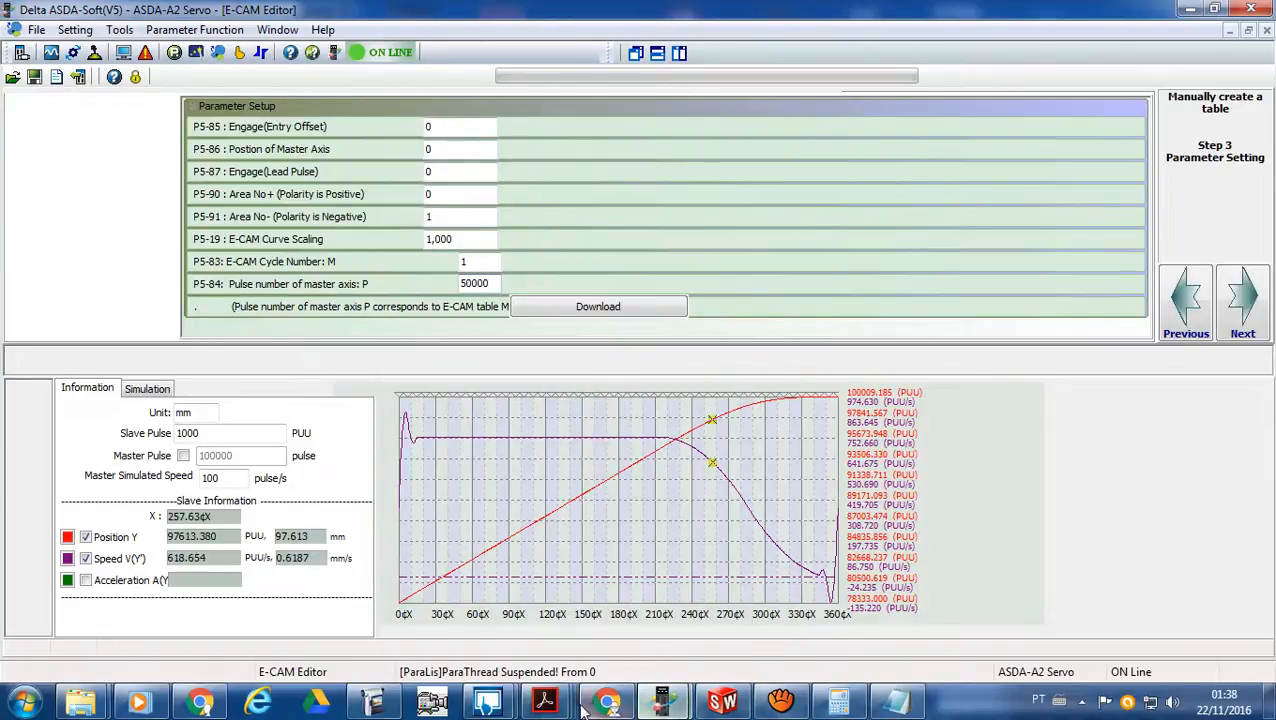
# - Go to page 118 of the application notes, read the master axis pulse calculation just before it on page 117, and return to the E-CAM Editor
pyautogui.click(545, 700)
pyautogui.click(664, 605)
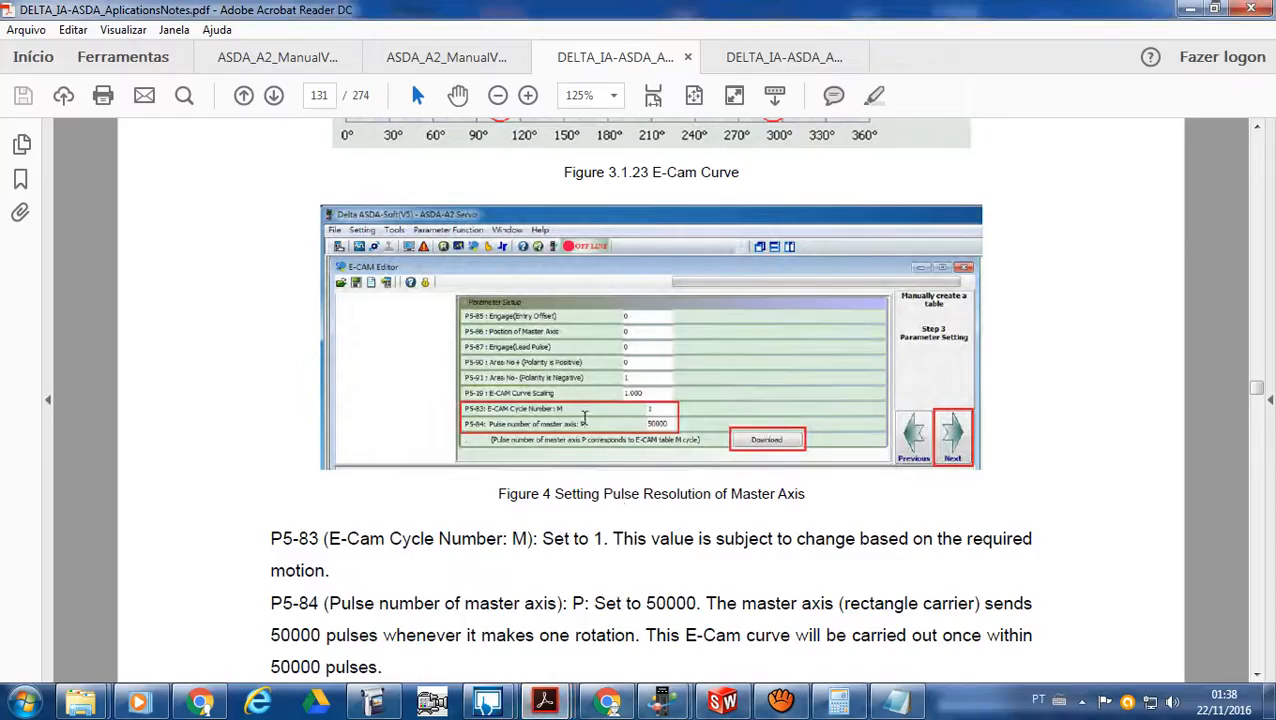
pyautogui.click(320, 95)
pyautogui.write('118')
pyautogui.press('Return')
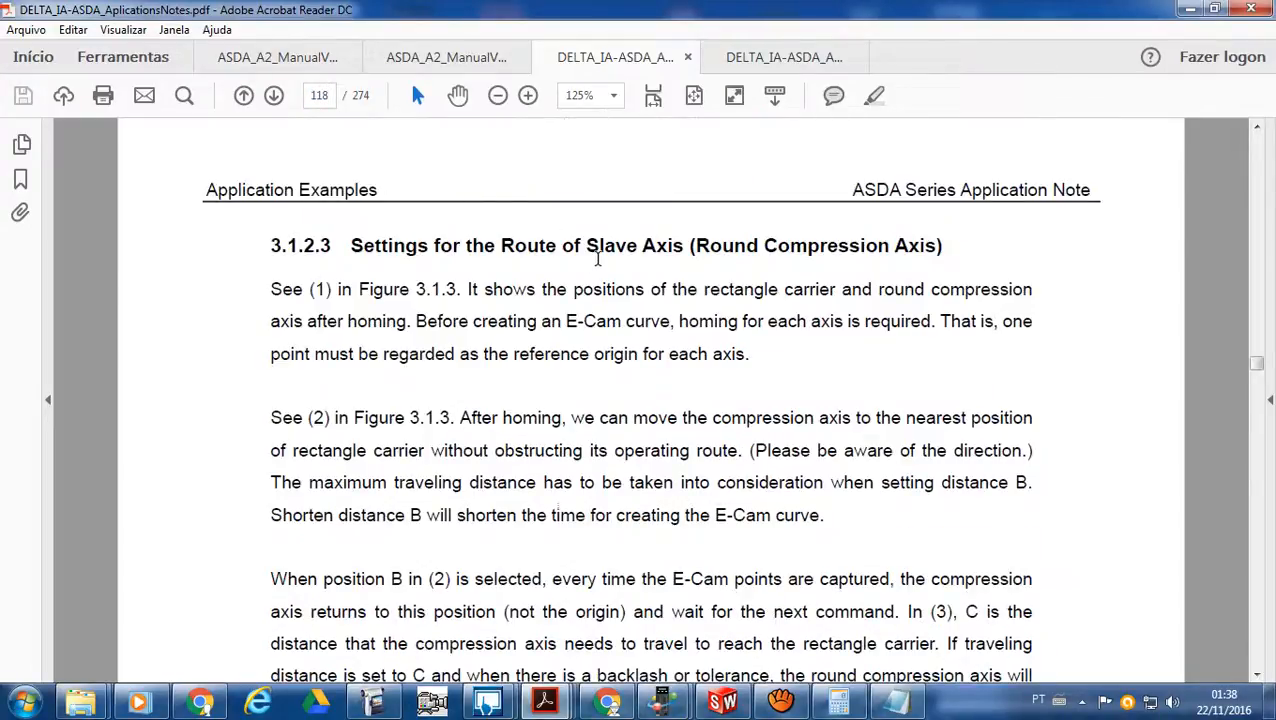
pyautogui.scroll(5, 592, 250)
pyautogui.scroll(1, 594, 255)
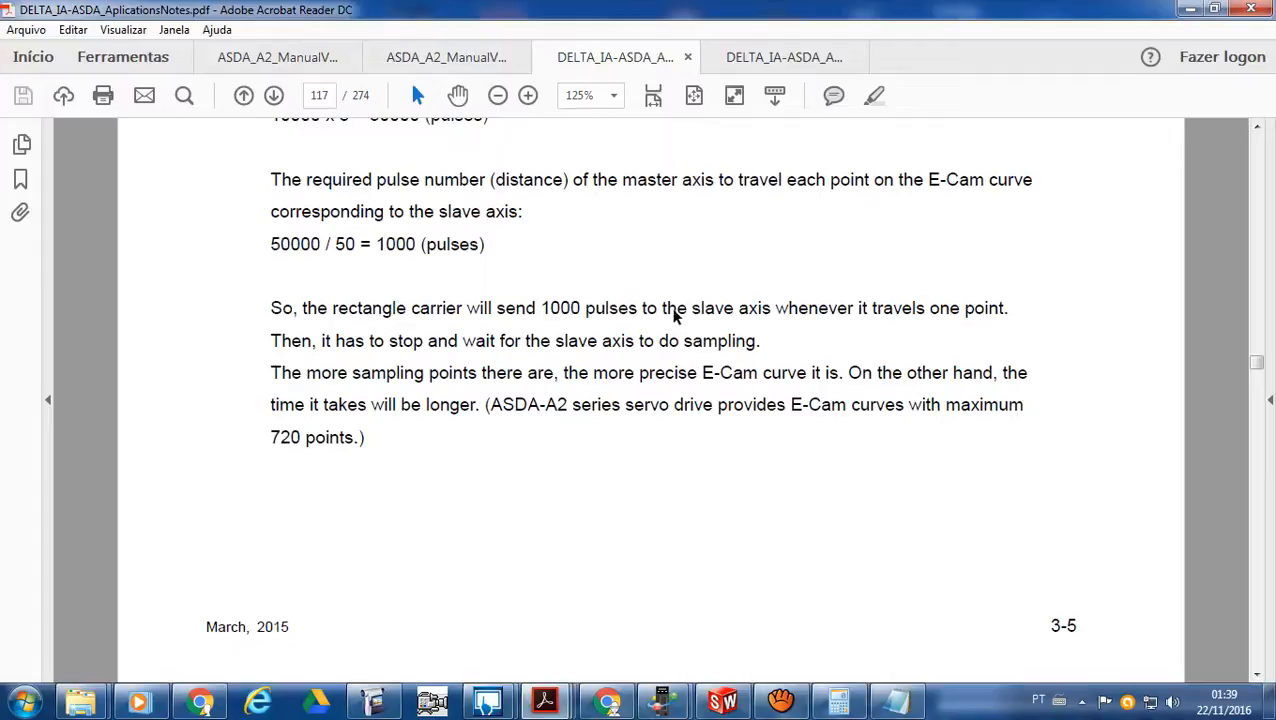
pyautogui.moveTo(663, 702)
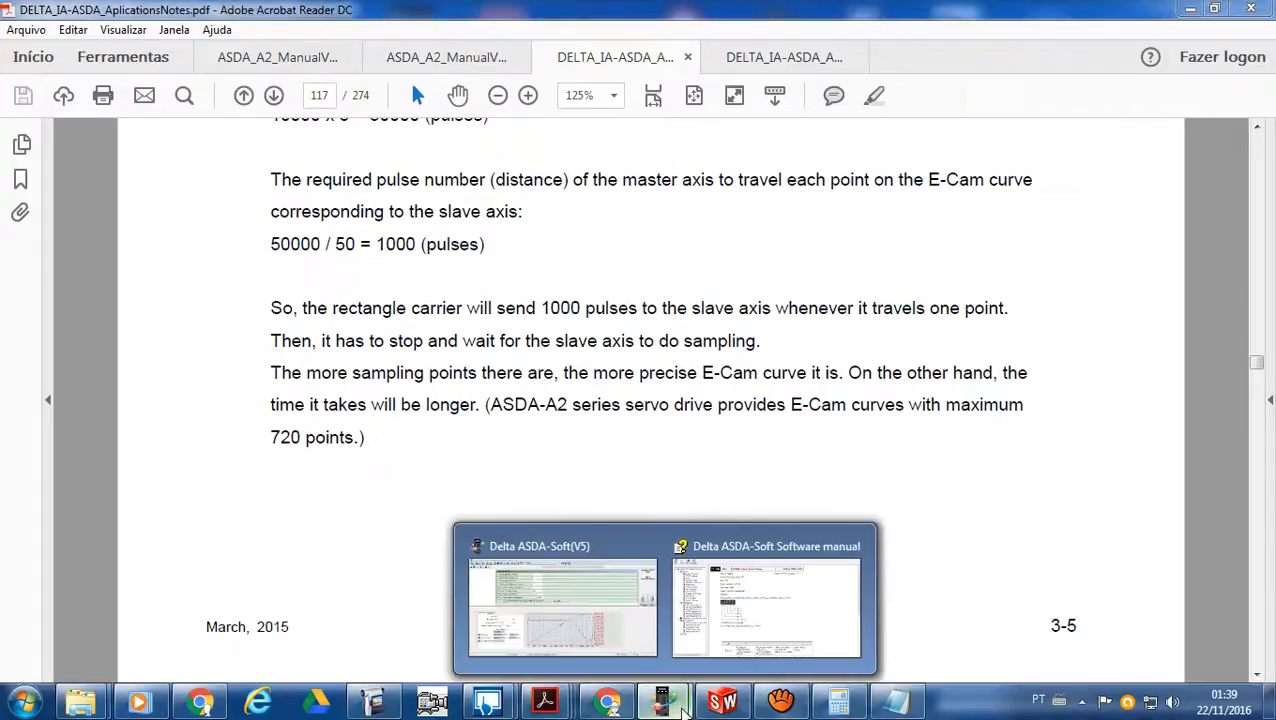
pyautogui.click(636, 638)
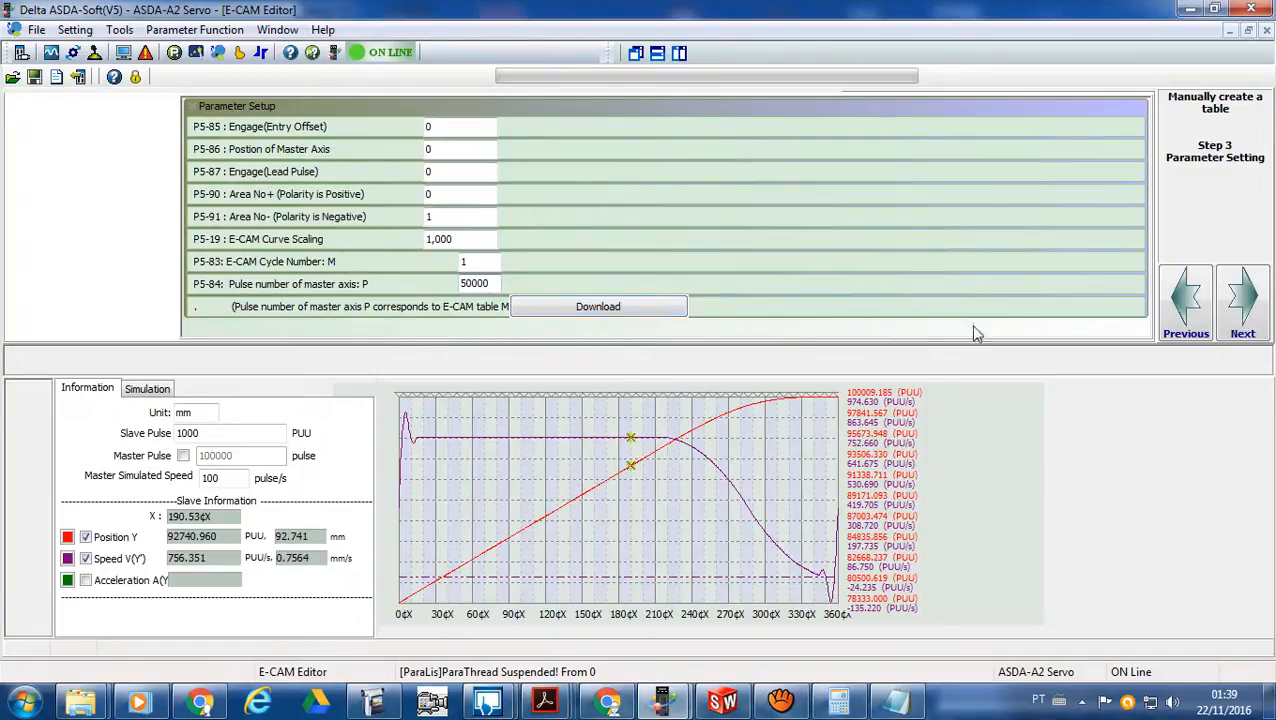
# - Return to page 131 of the application notes and read the P5-83 and P5-84 settings and the slave axis parameters in Figure 3.1.25
pyautogui.moveTo(558, 706)
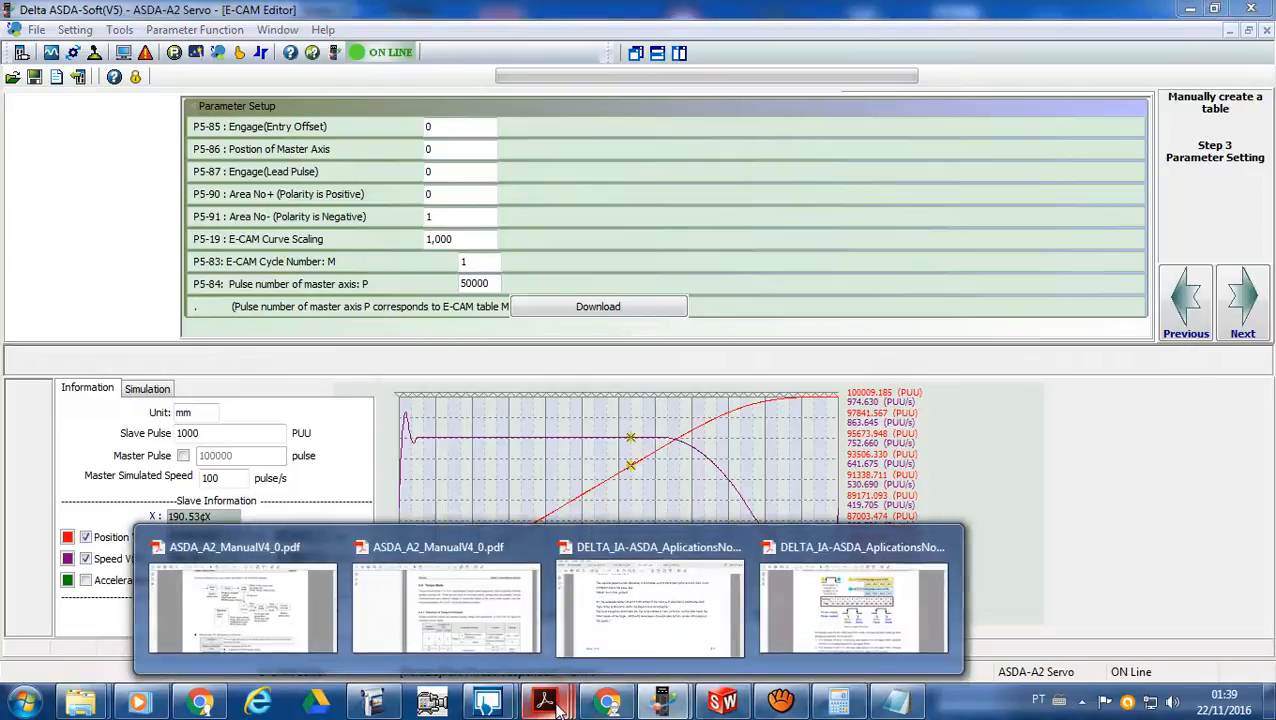
pyautogui.click(643, 632)
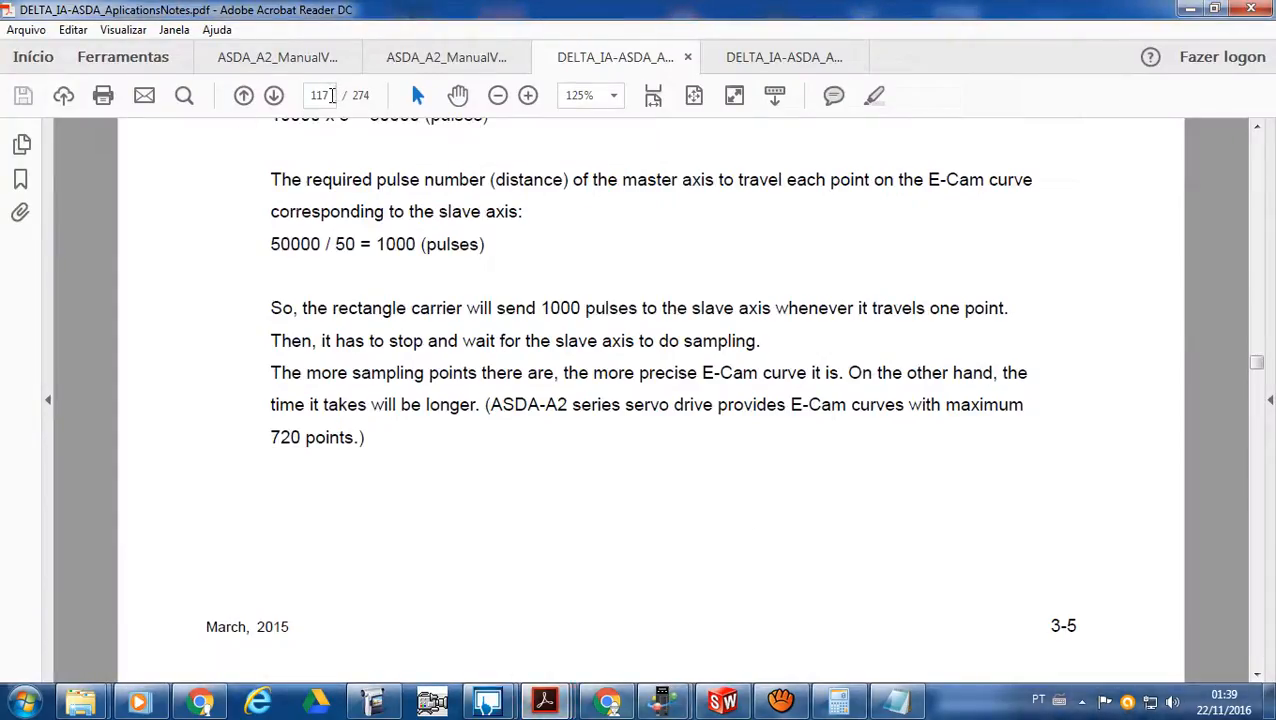
pyautogui.click(307, 95)
pyautogui.write('131')
pyautogui.press('Return')
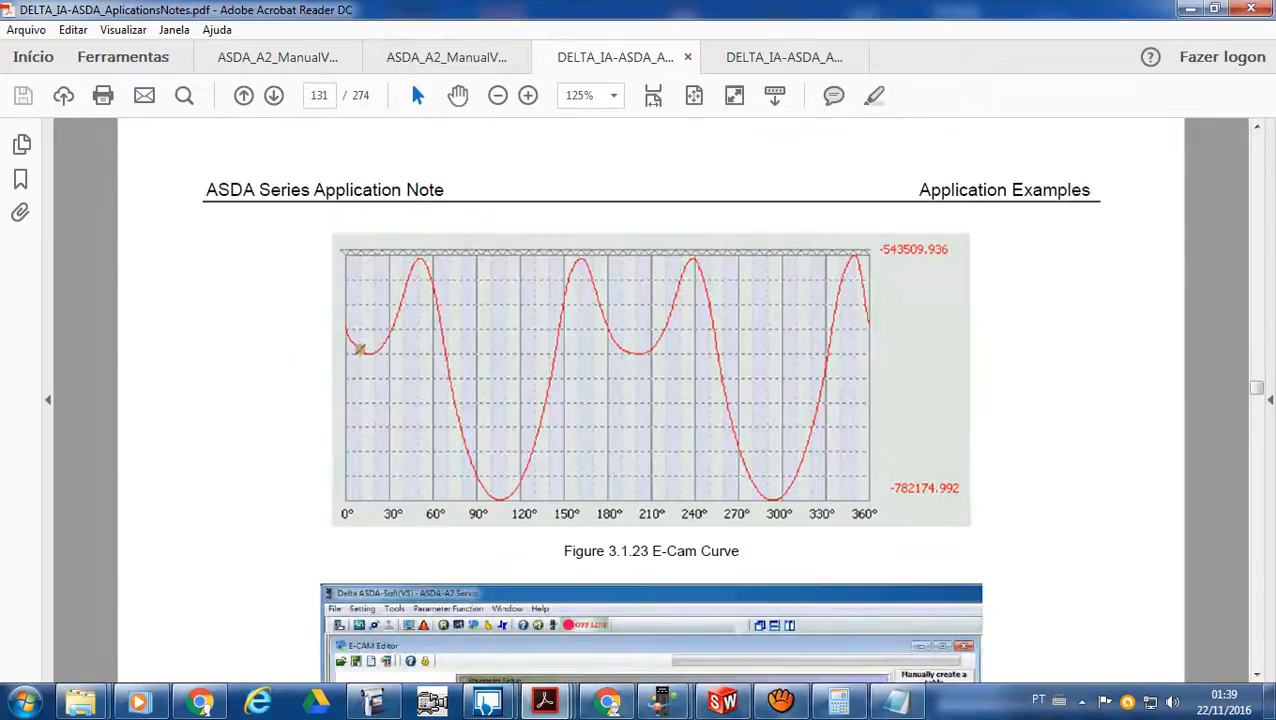
pyautogui.scroll(-6, 735, 342)
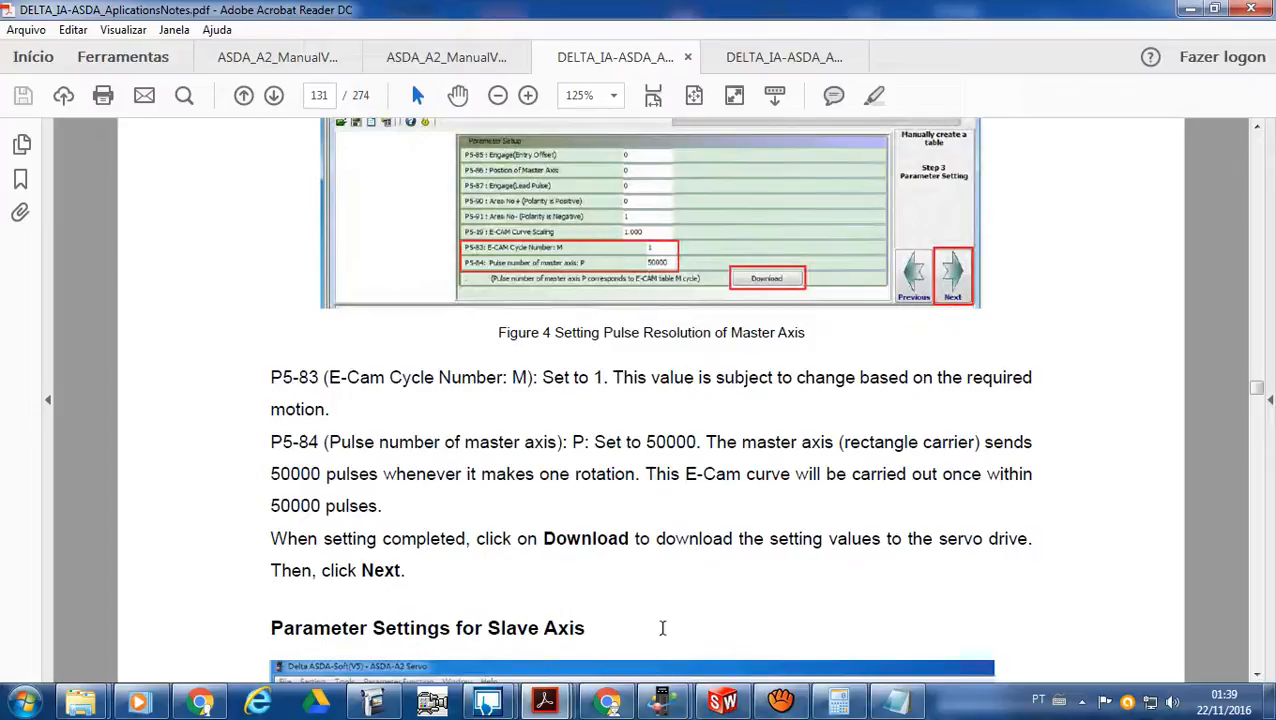
pyautogui.scroll(-4, 805, 490)
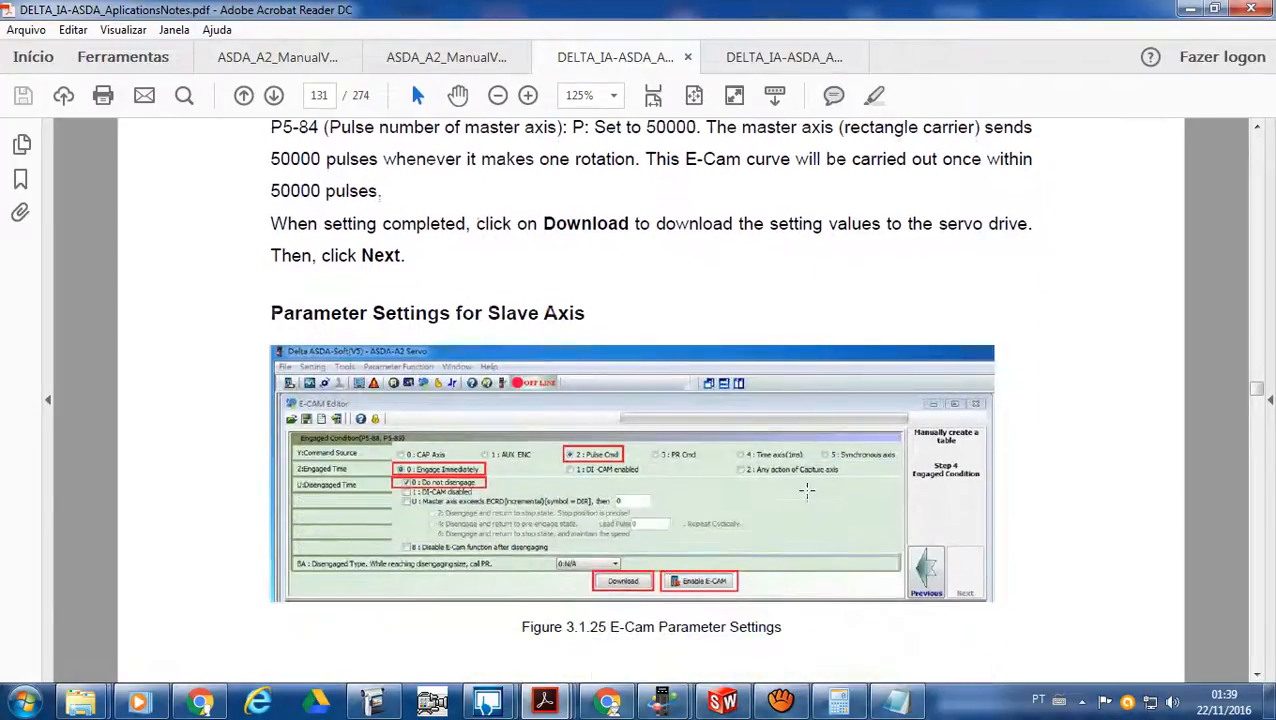
pyautogui.scroll(-1, 807, 490)
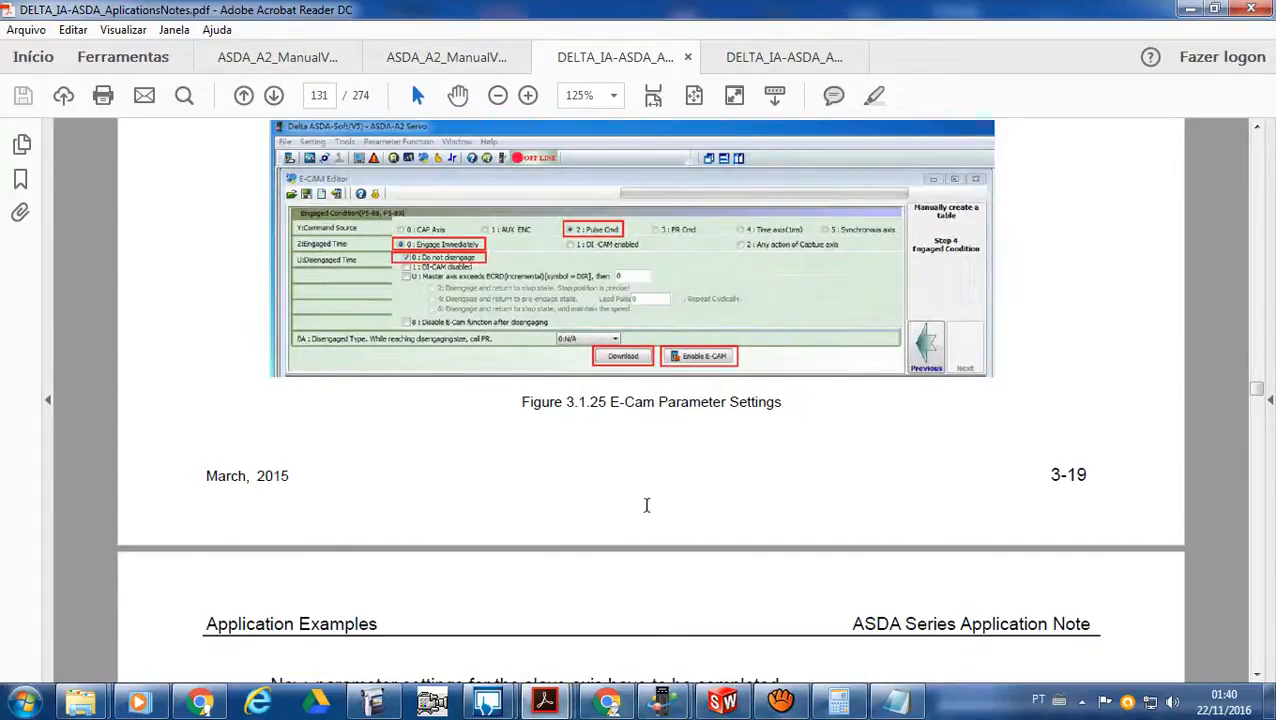
# - Switch to ASDA-Soft, advance the E-CAM Editor to Step 4, Engaged Condition, and select "0: Do not disengage" as the disengaged time
pyautogui.click(664, 706)
pyautogui.click(560, 600)
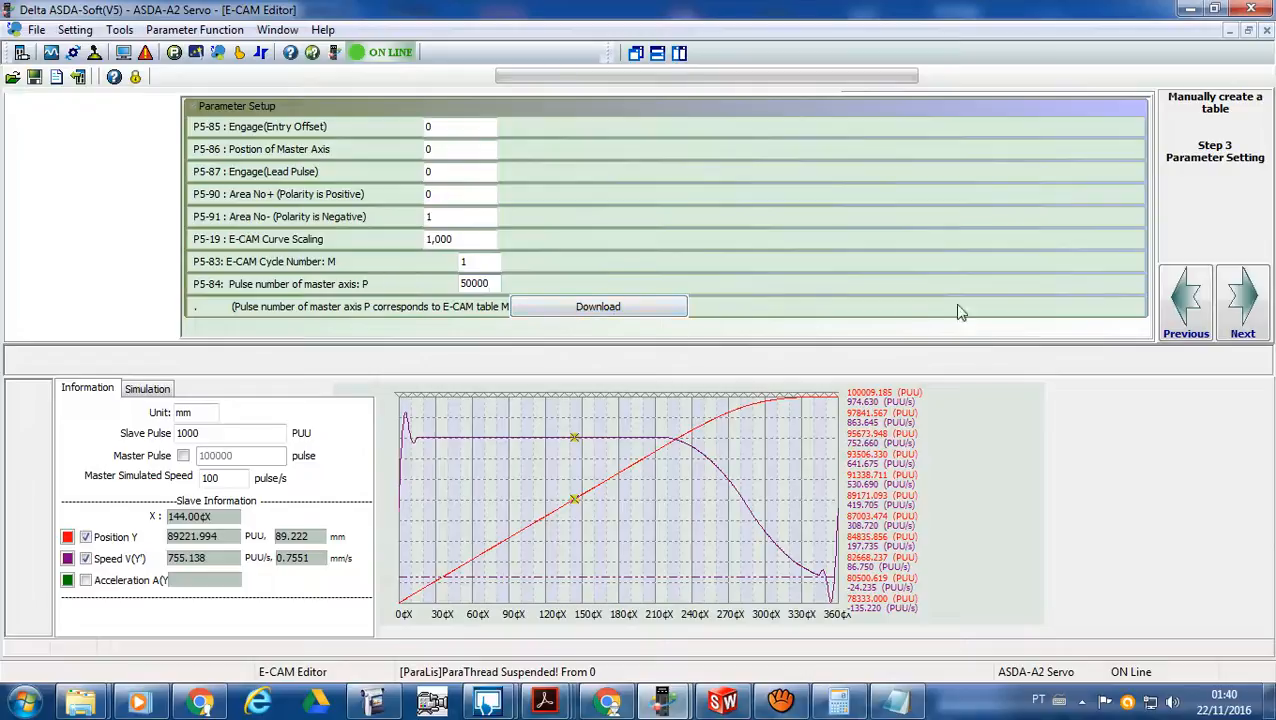
pyautogui.click(1255, 300)
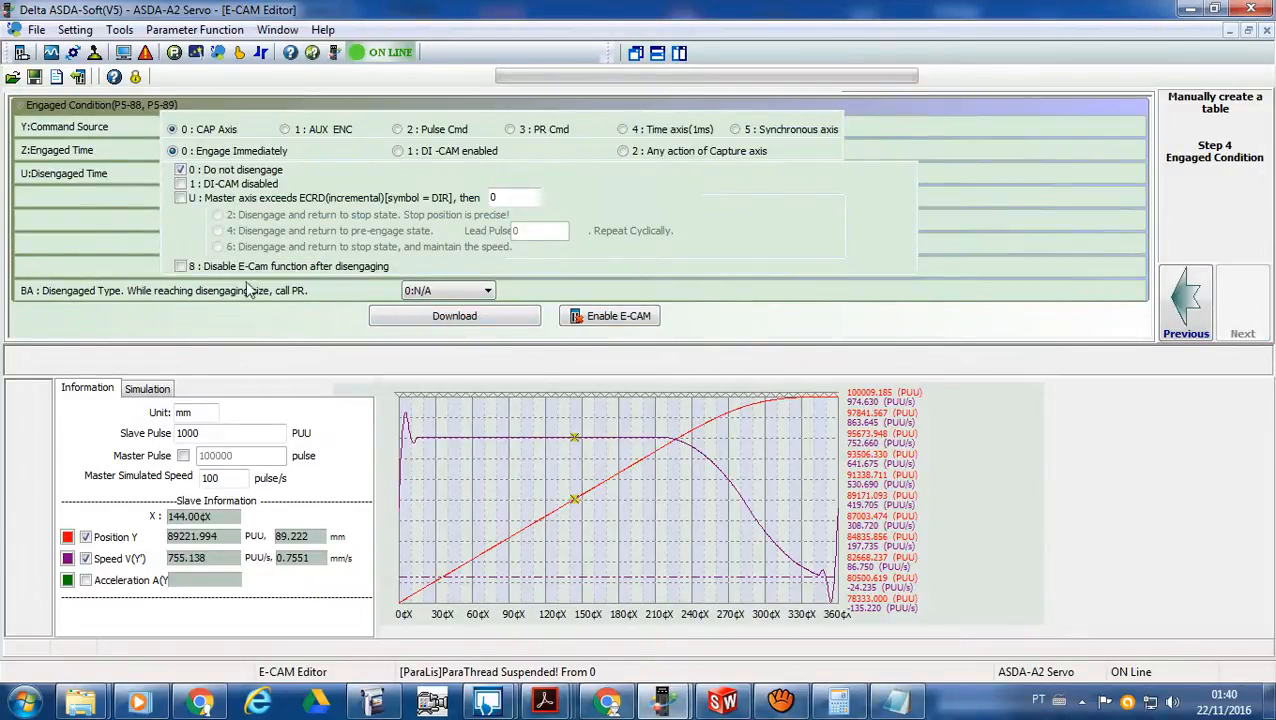
pyautogui.click(181, 170)
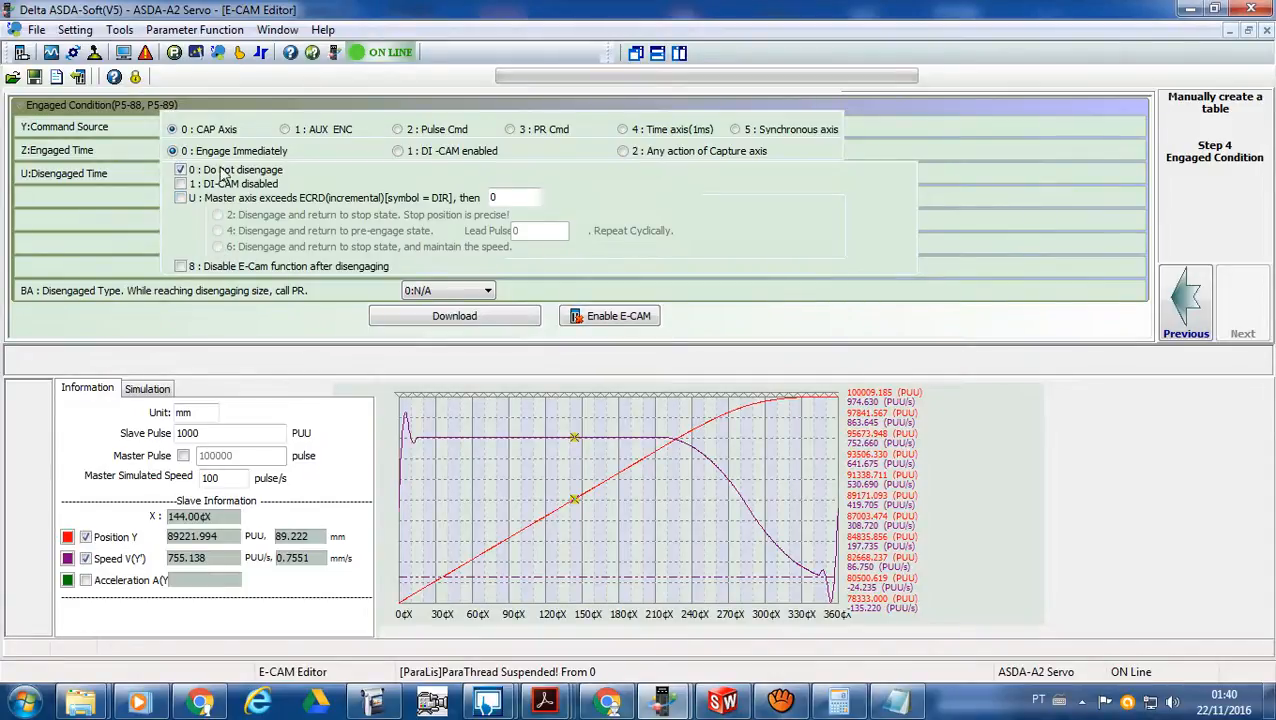
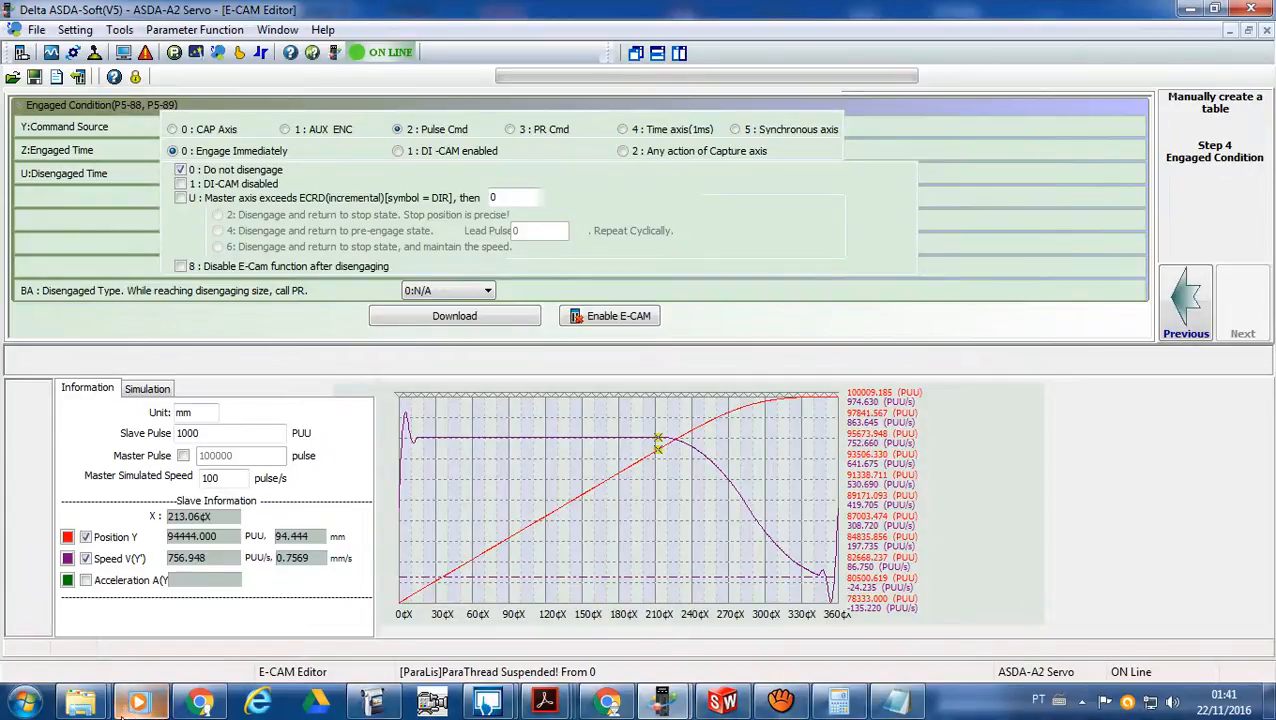
# - Switch to the file explorer and open the asda a2 folder inside Delta CLP e IHM > SERVO TREINAMENTO
pyautogui.moveTo(80, 703)
pyautogui.moveTo(167, 641)
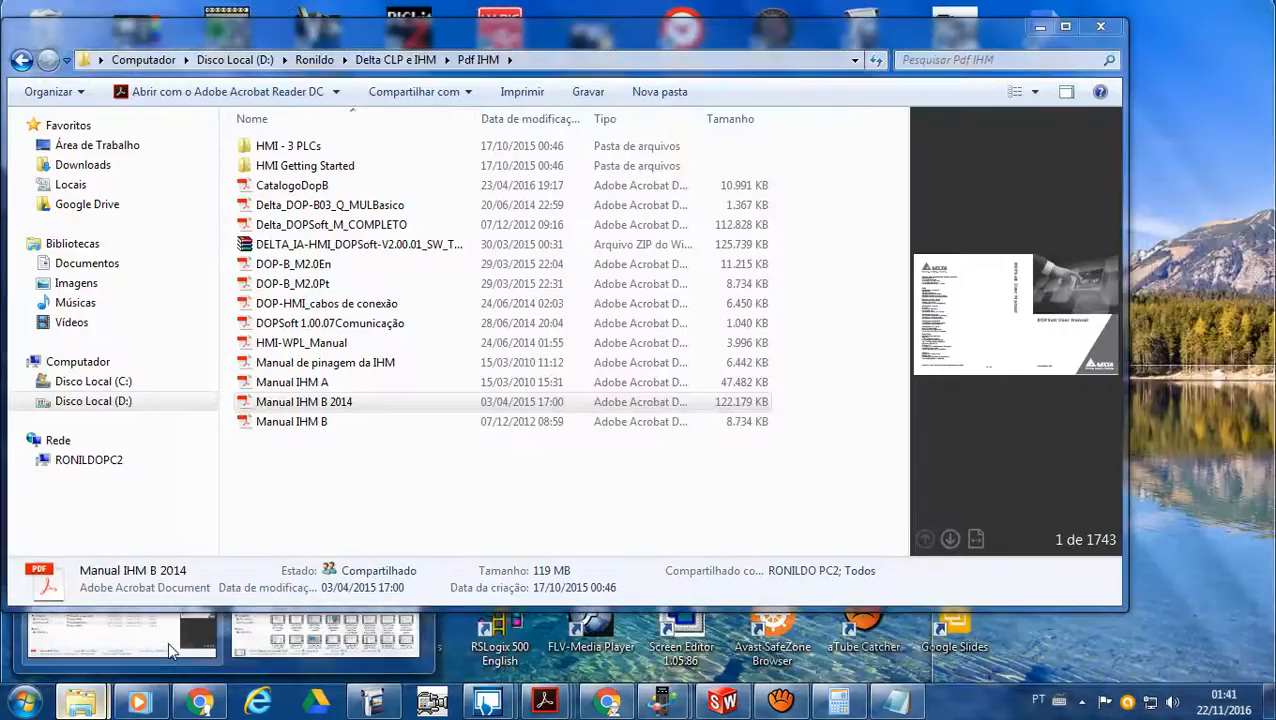
pyautogui.click(111, 645)
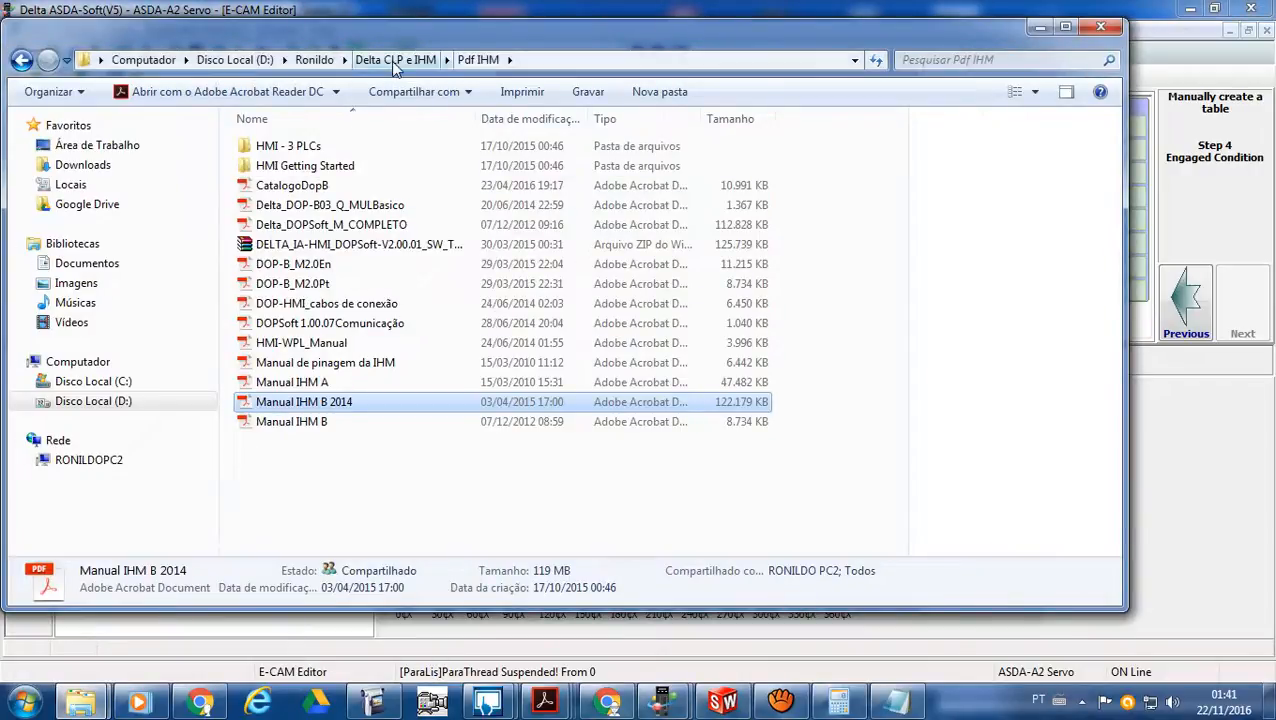
pyautogui.click(396, 62)
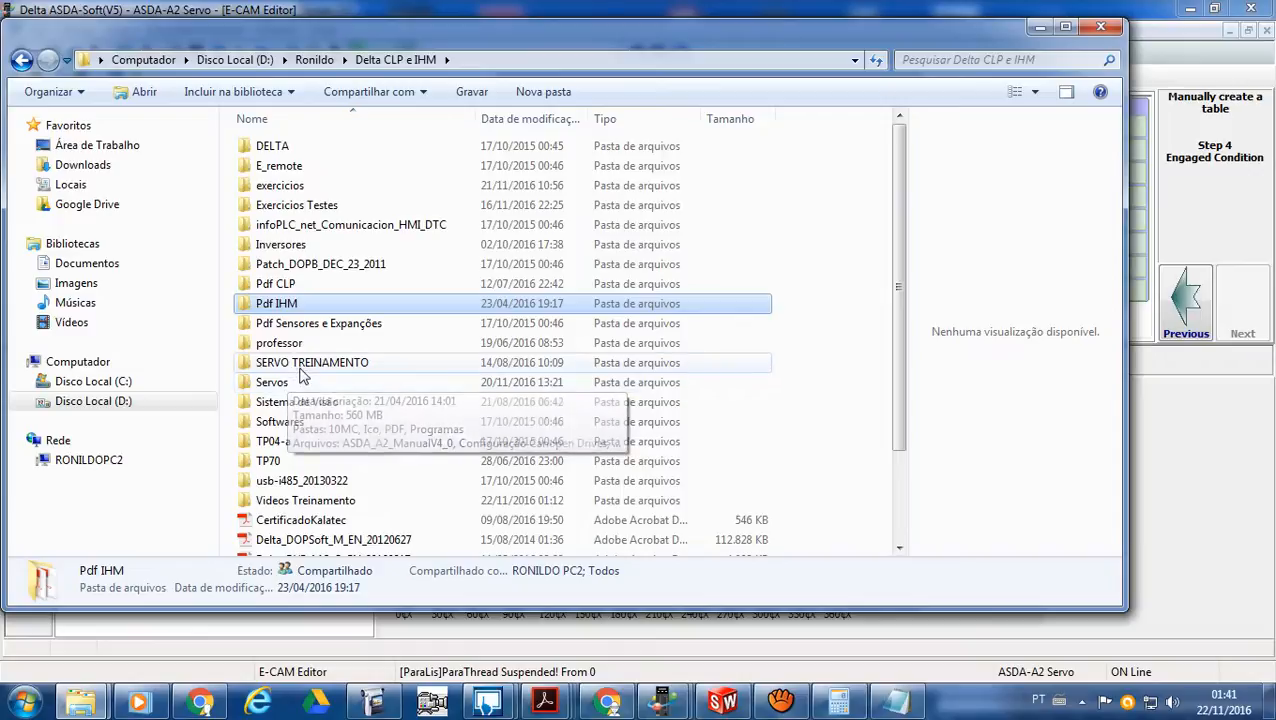
pyautogui.doubleClick(330, 364)
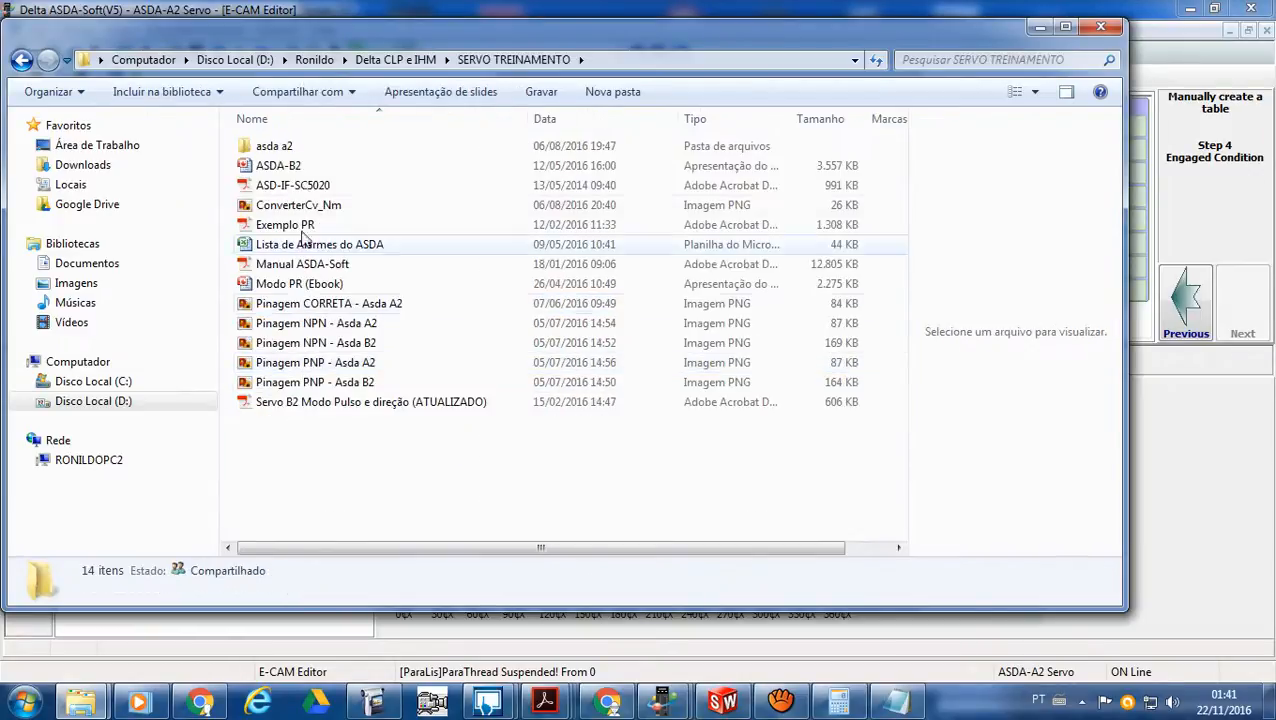
pyautogui.doubleClick(308, 147)
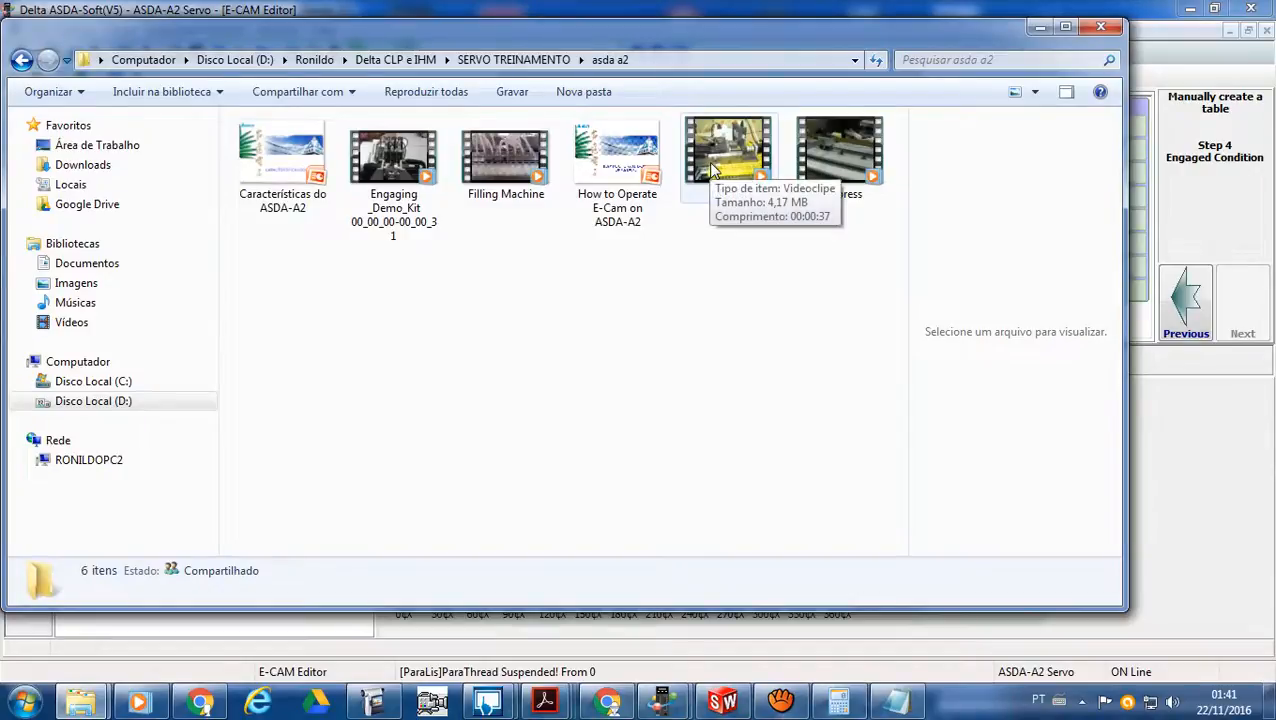
# - Play the Muffler video through, then close the player and minimize the folder window to return to ASDA-Soft
pyautogui.click(712, 170)
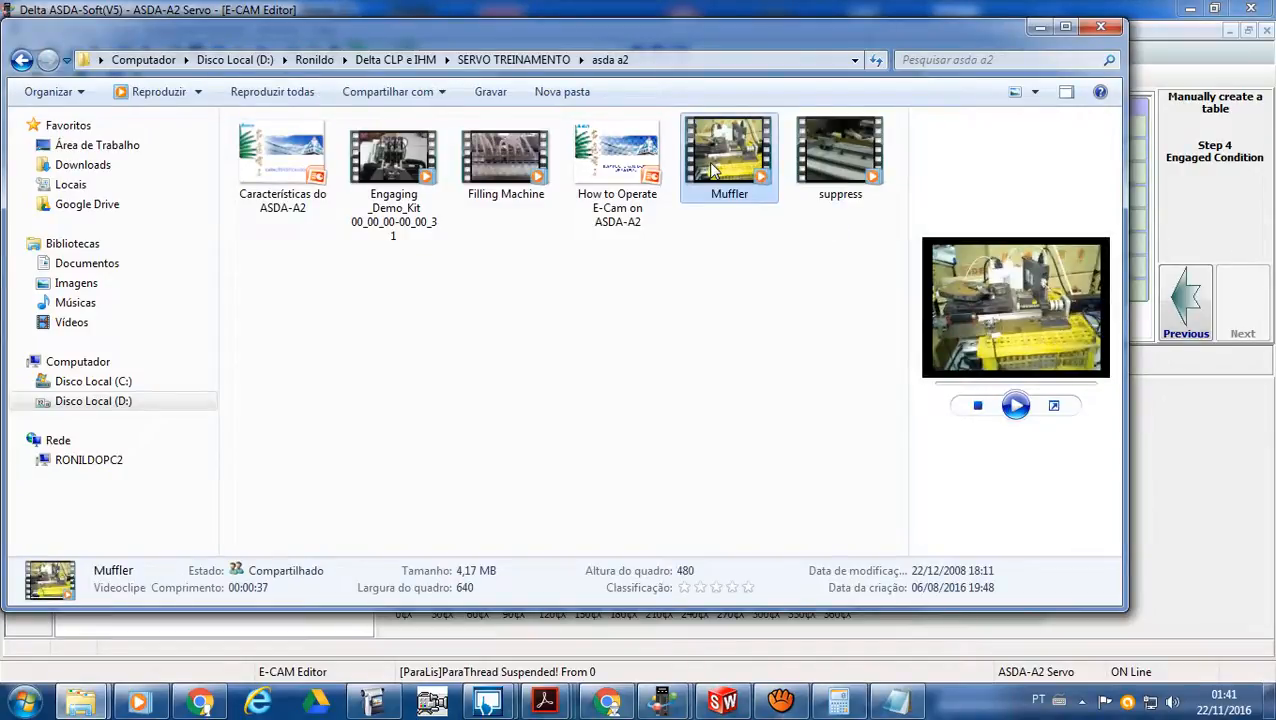
pyautogui.doubleClick(712, 170)
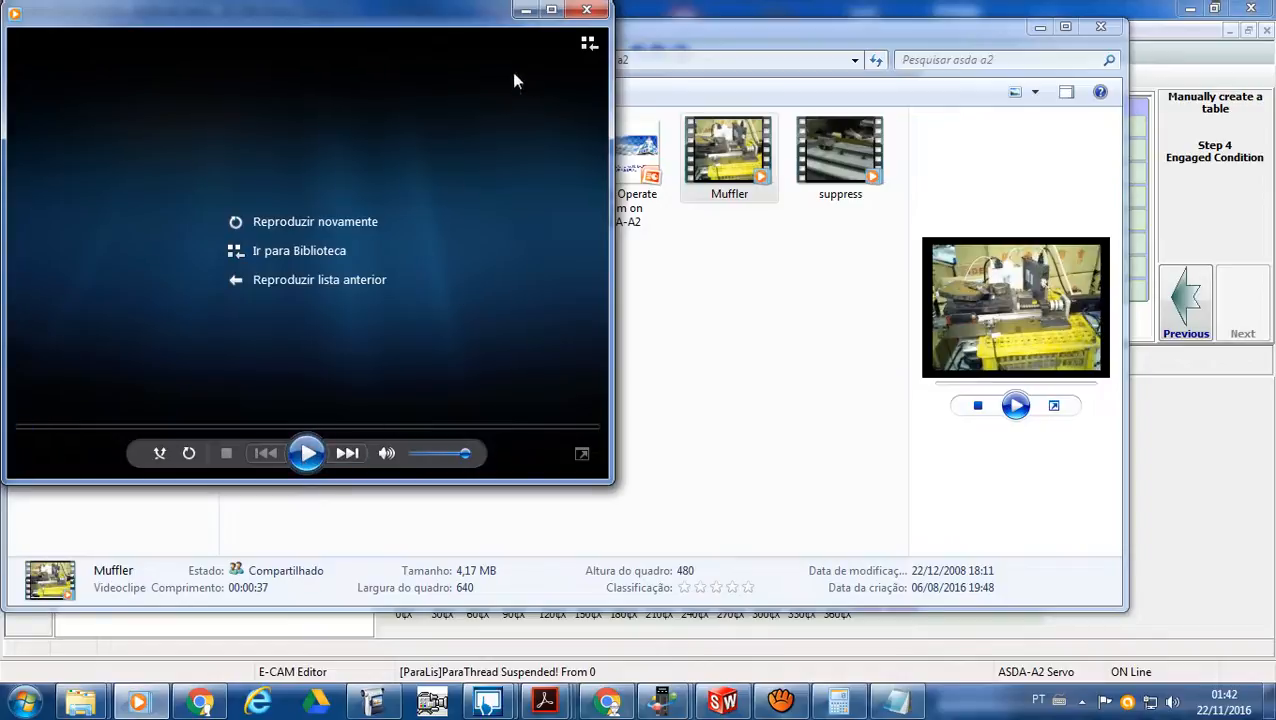
pyautogui.click(586, 10)
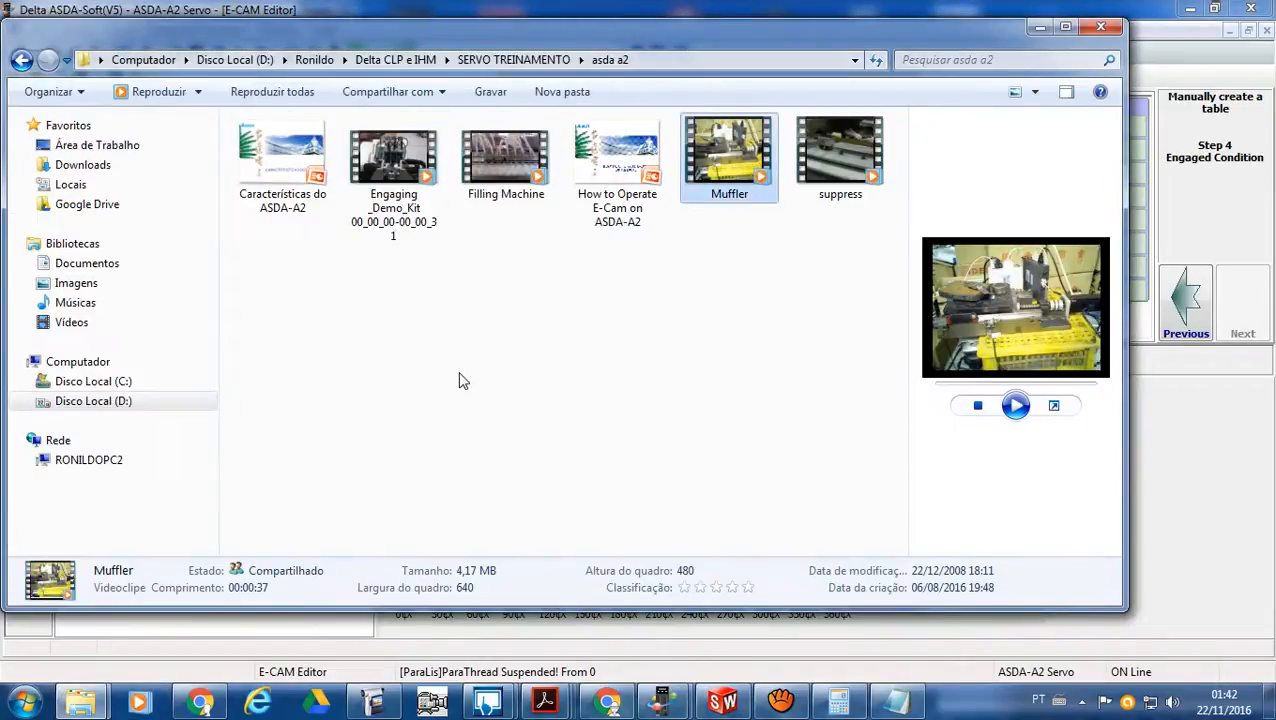
pyautogui.click(1039, 27)
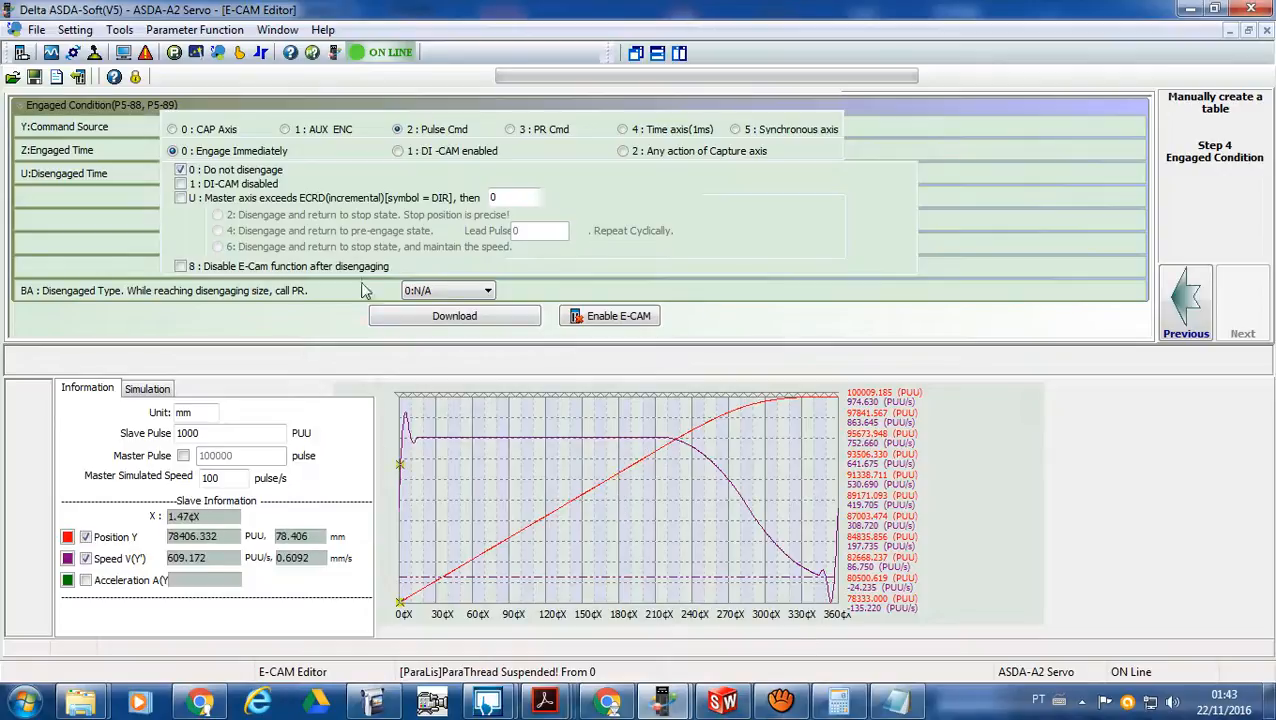
# - Open the Parameter Editor and go through the P5 group to P5-88, E-Cam: Activate E-Cam Control
pyautogui.click(175, 56)
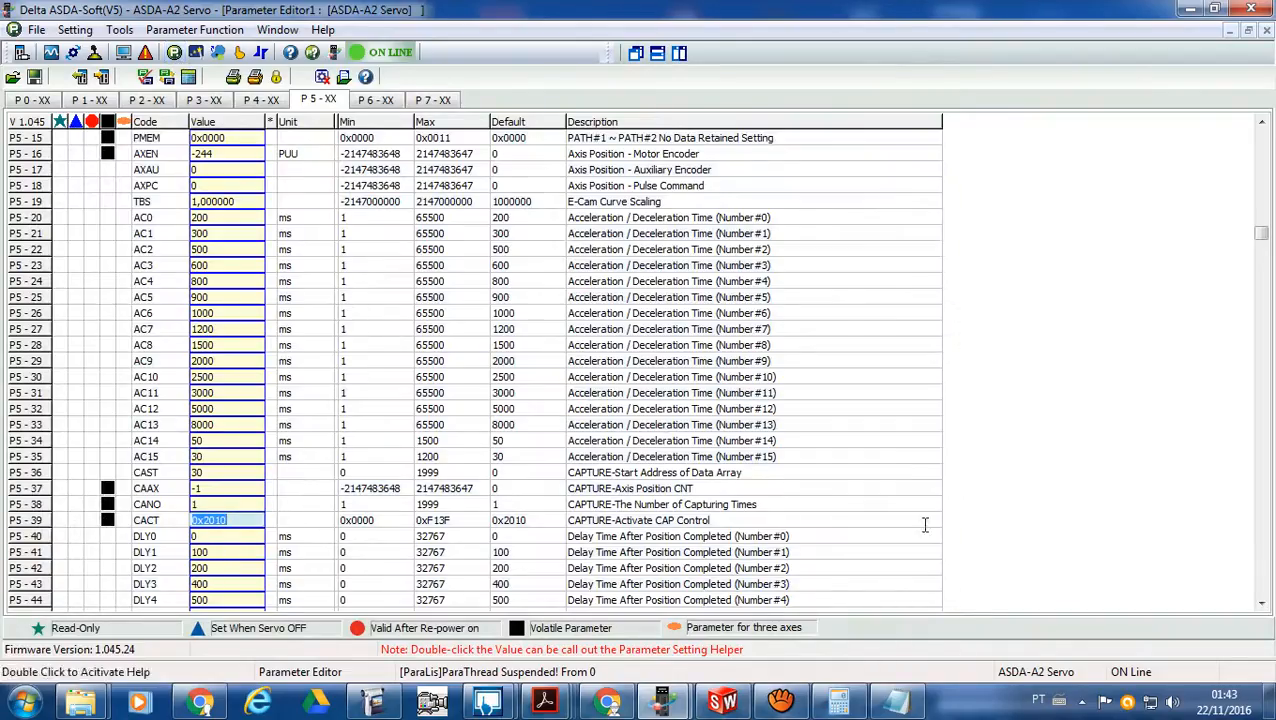
pyautogui.click(1262, 250)
pyautogui.moveTo(1265, 258); pyautogui.dragTo(1264, 398)
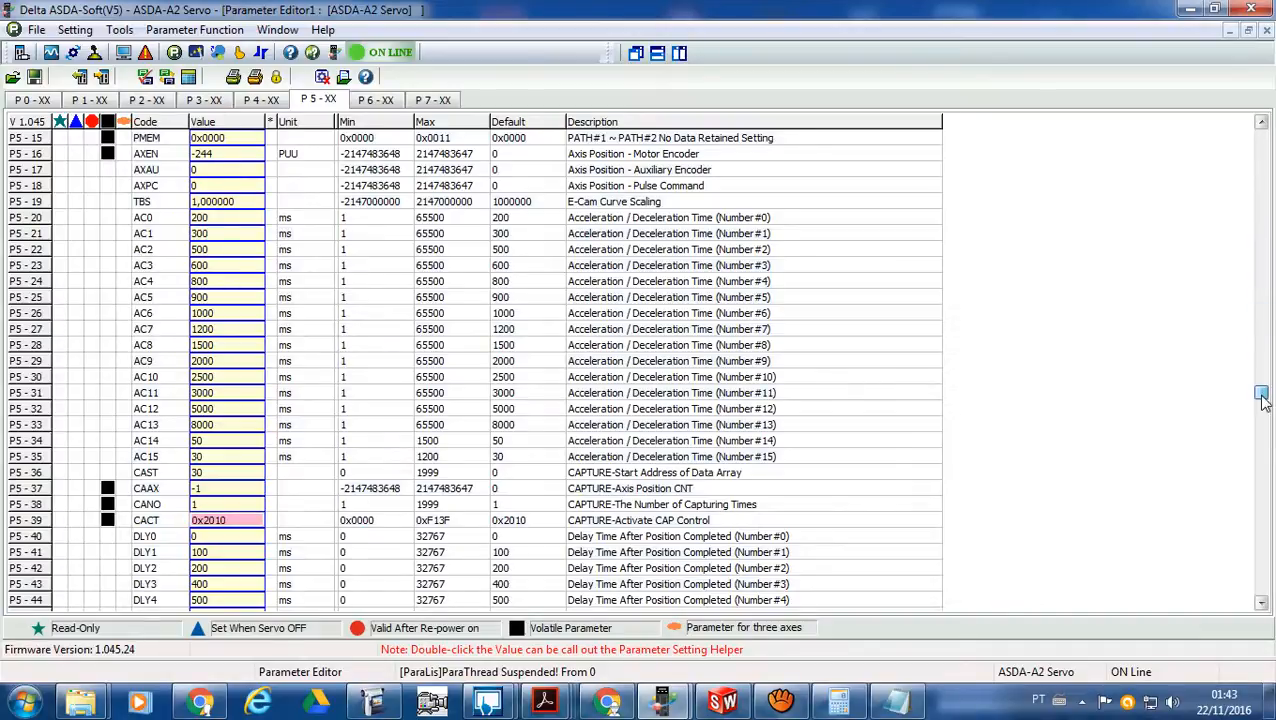
pyautogui.scroll(1, 697, 555)
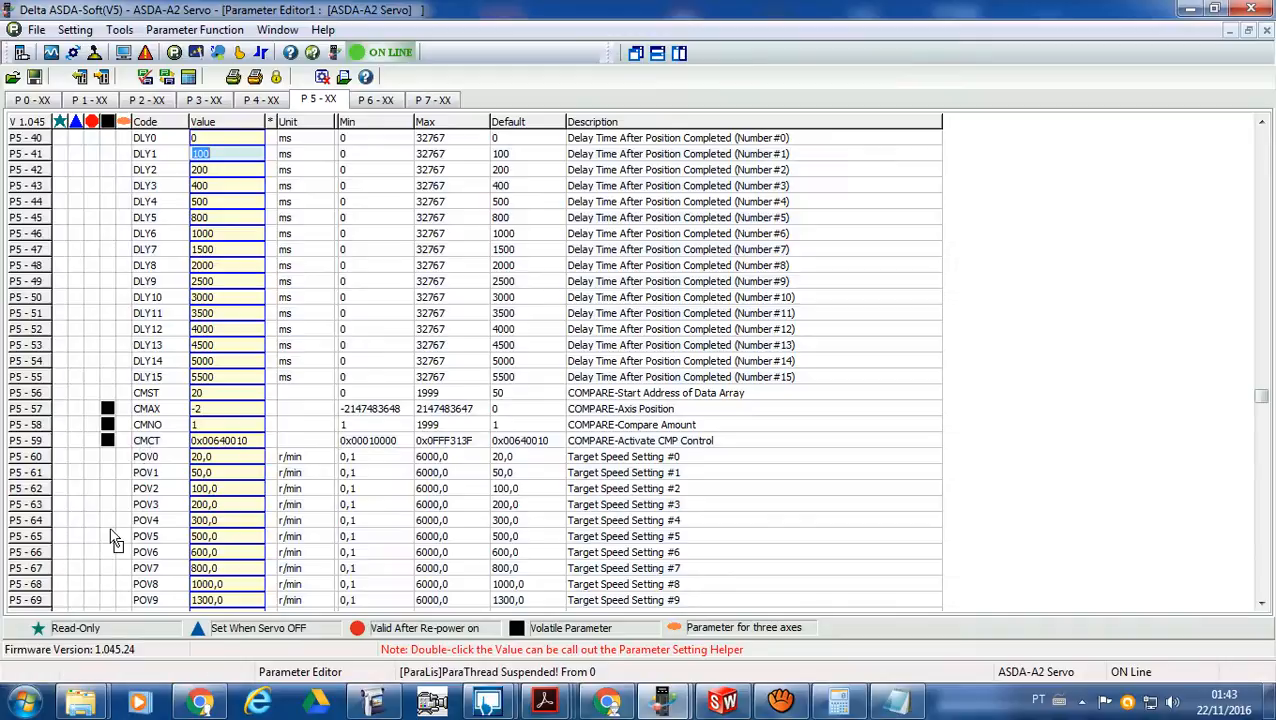
pyautogui.scroll(-3, 82, 512)
pyautogui.scroll(-10, 85, 540)
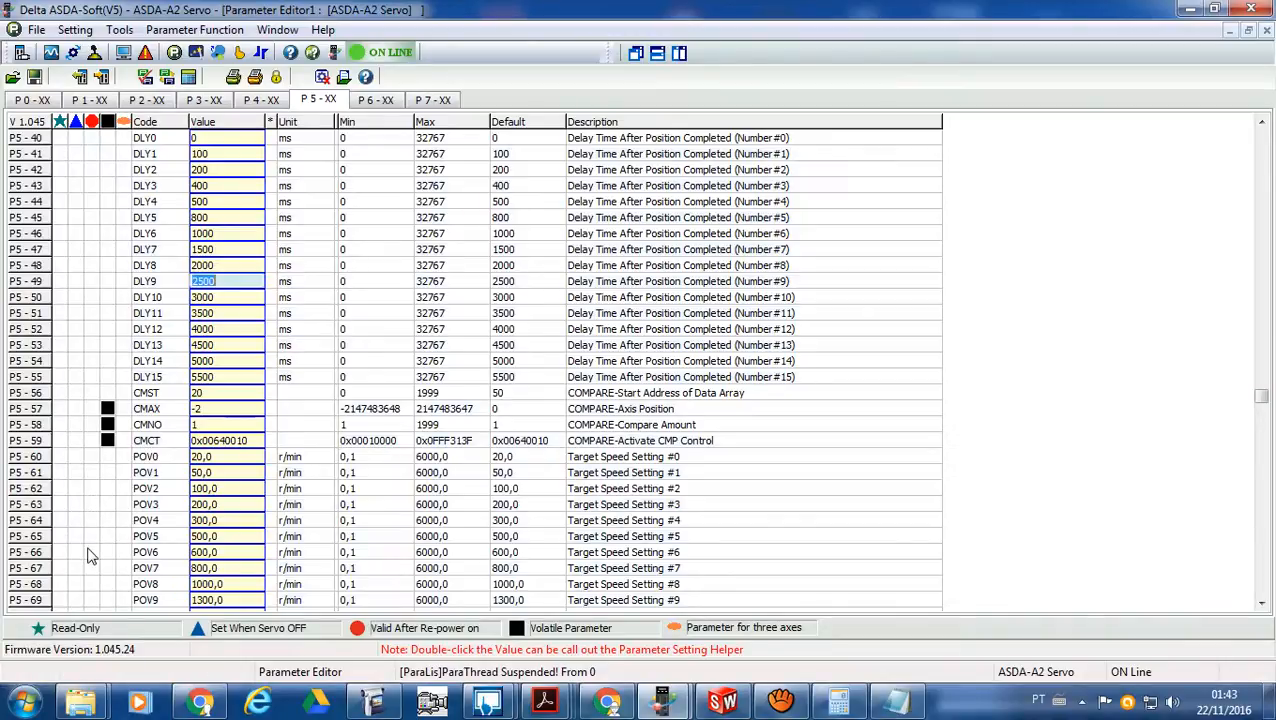
pyautogui.scroll(-14, 85, 562)
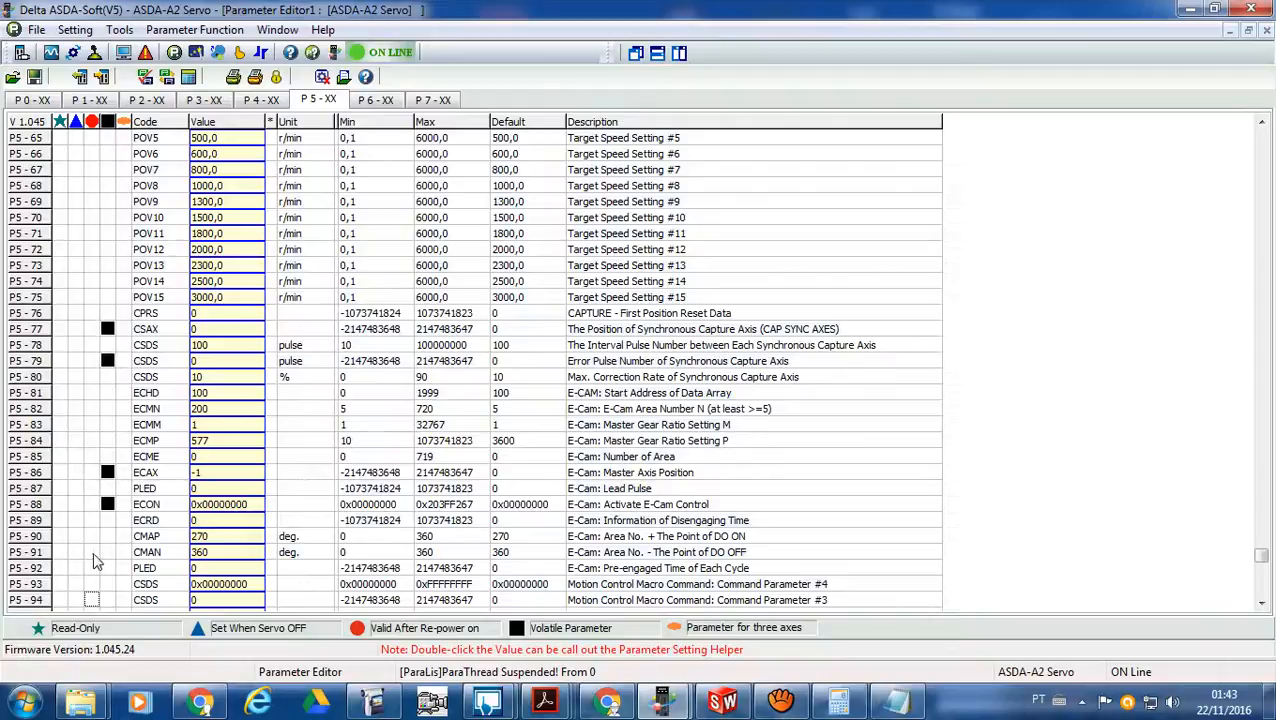
# - Open the Parameter Setting Helper for P5-88, review its XY and ZU options, and close it without changes
pyautogui.click(255, 503)
pyautogui.doubleClick(255, 503)
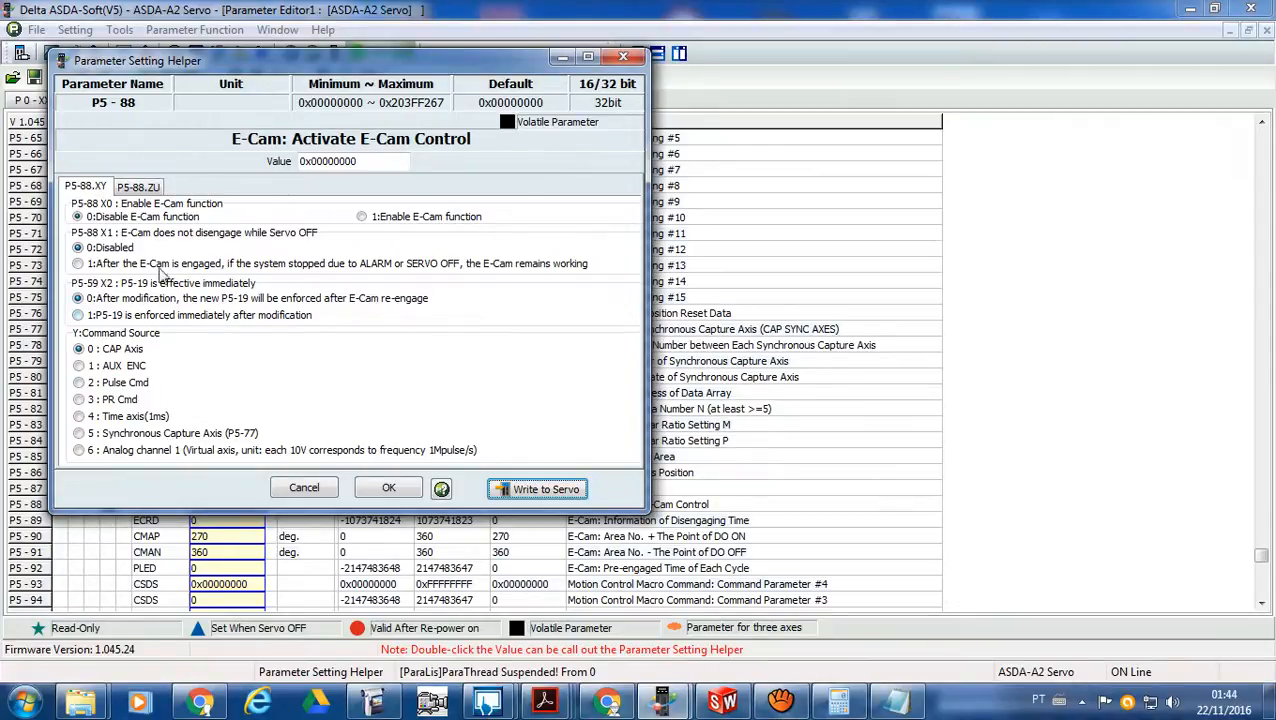
pyautogui.click(148, 189)
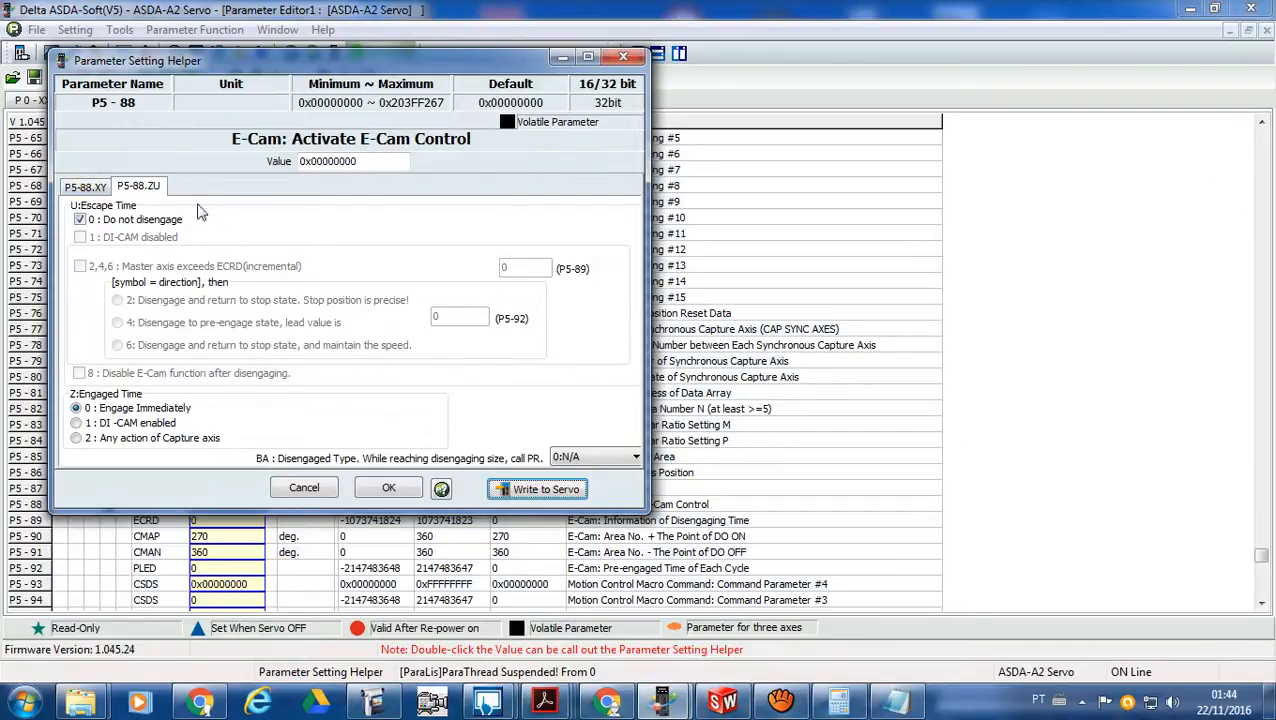
pyautogui.click(622, 56)
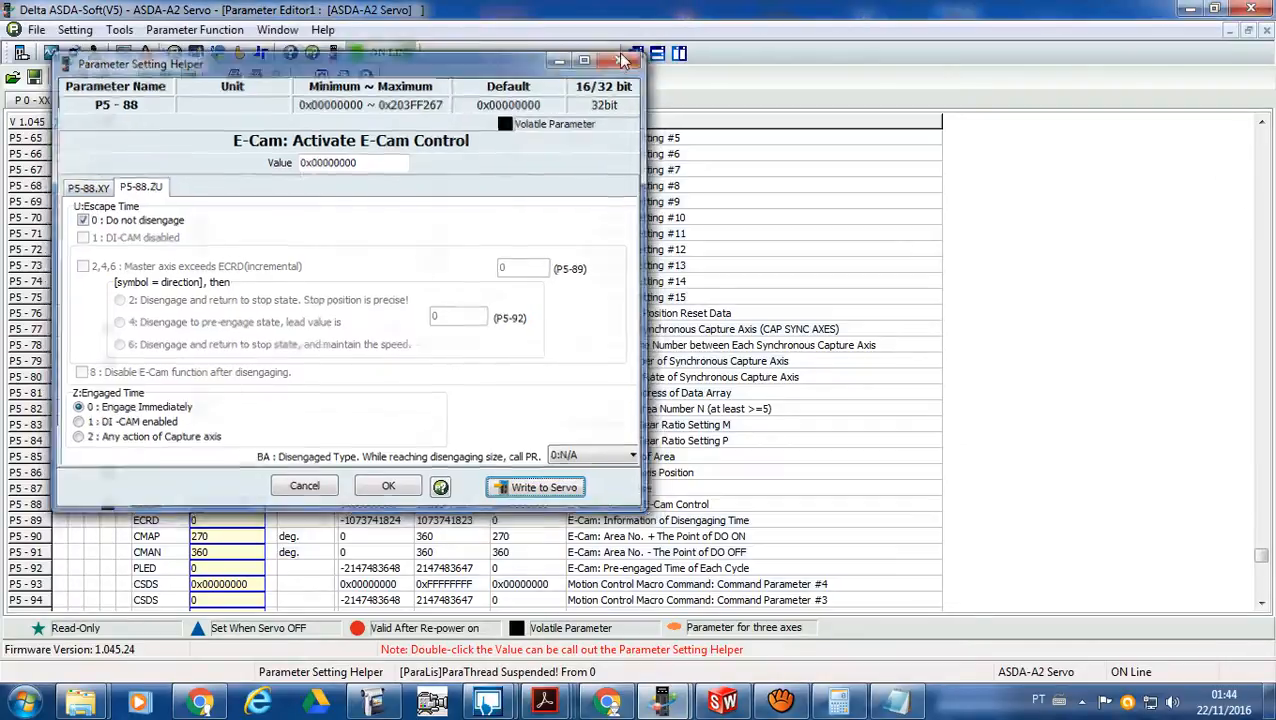
# - Return from the Parameter Editor to the Engaged Condition step of the E-CAM Editor
pyautogui.click(680, 711)
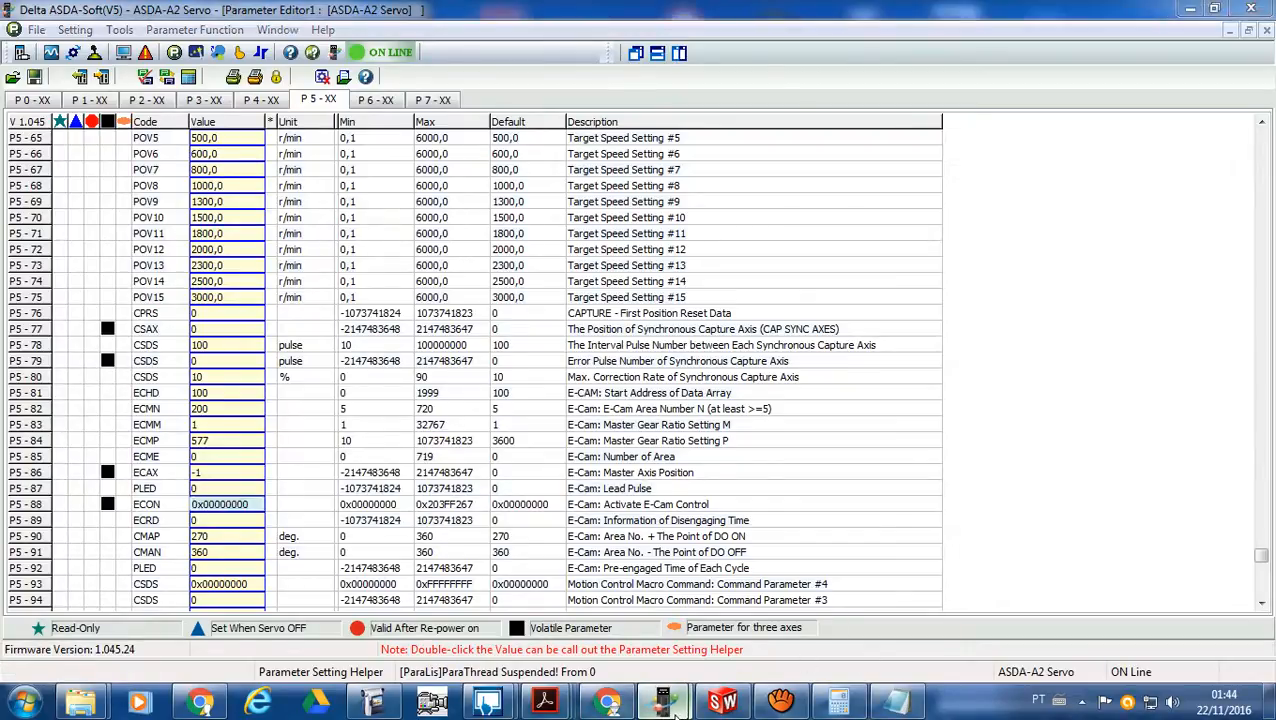
pyautogui.click(705, 635)
pyautogui.click(671, 698)
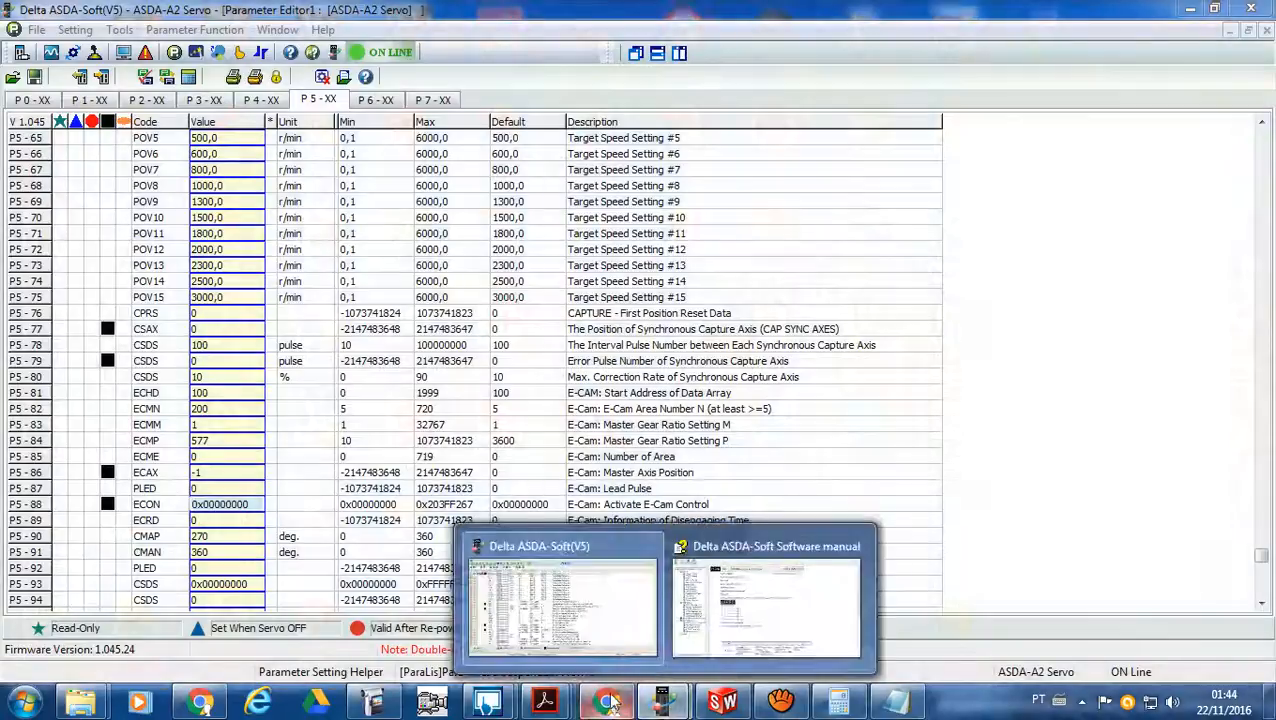
pyautogui.click(217, 52)
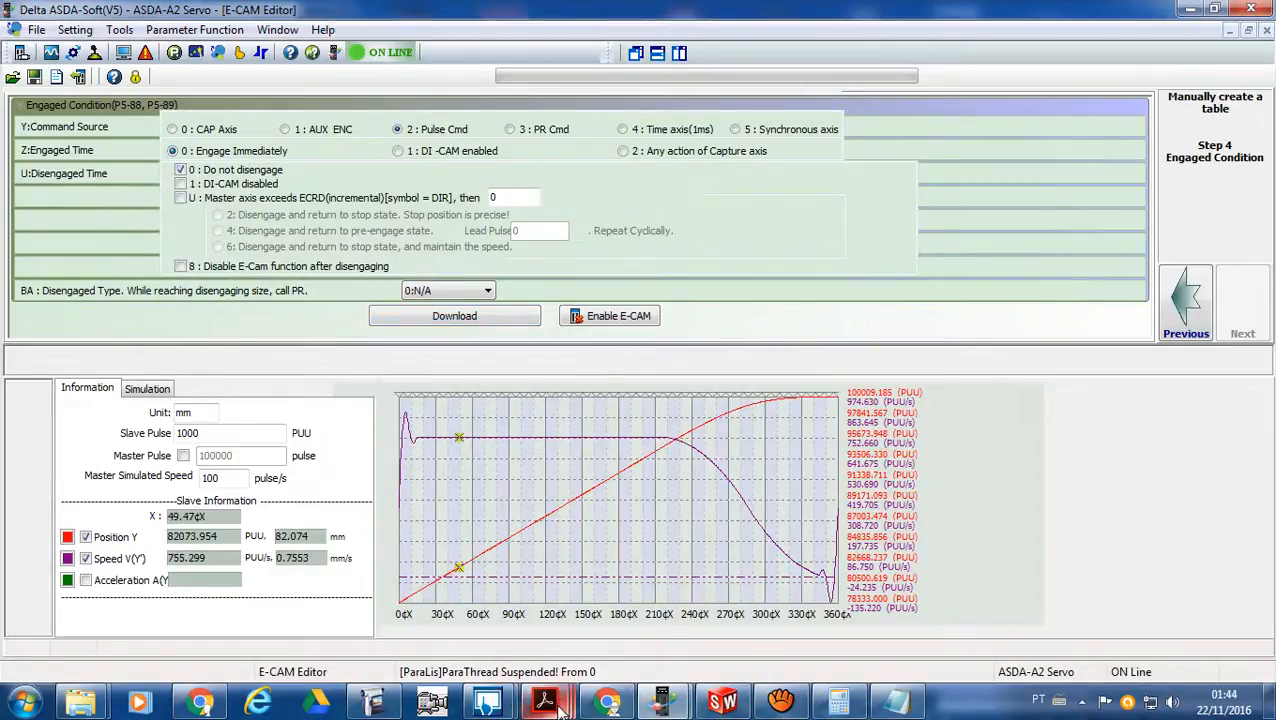
# - Switch to the application notes PDF and read section 3.1.3.7, Test the System, on page 132, covering the master and slave axis adjustments
pyautogui.moveTo(560, 708)
pyautogui.click(650, 605)
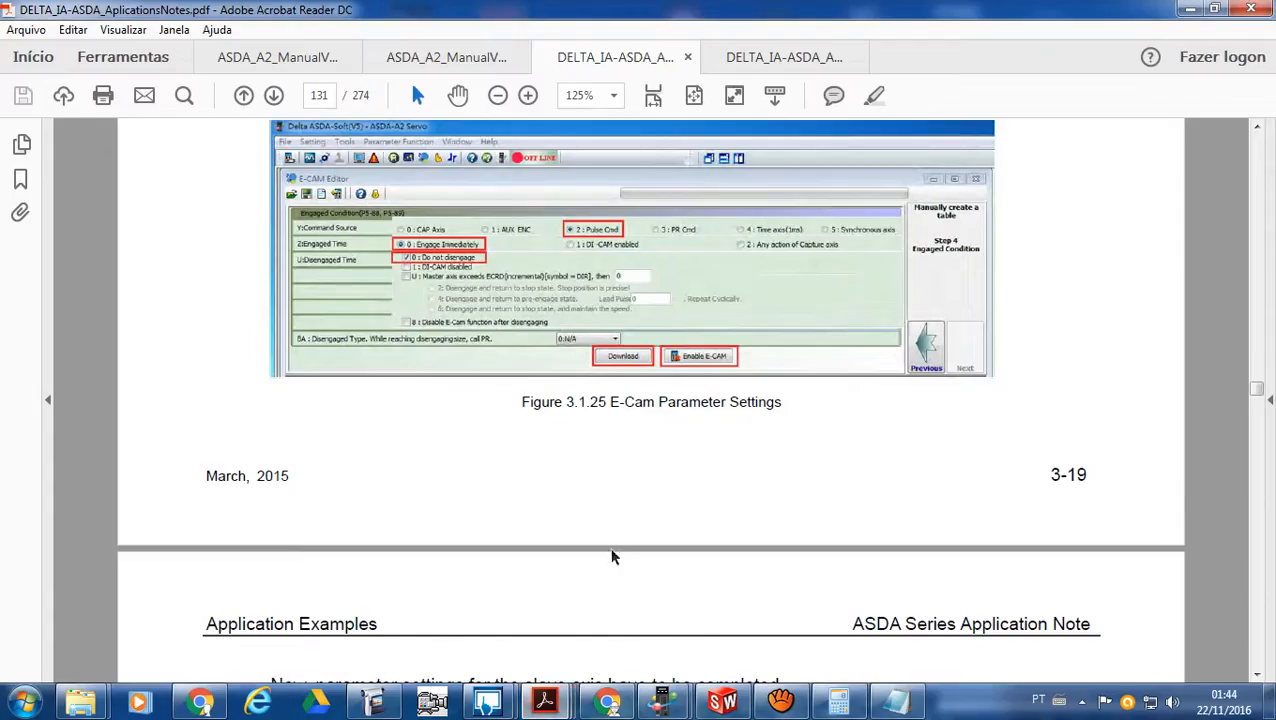
pyautogui.scroll(-5, 612, 541)
pyautogui.scroll(-5, 605, 537)
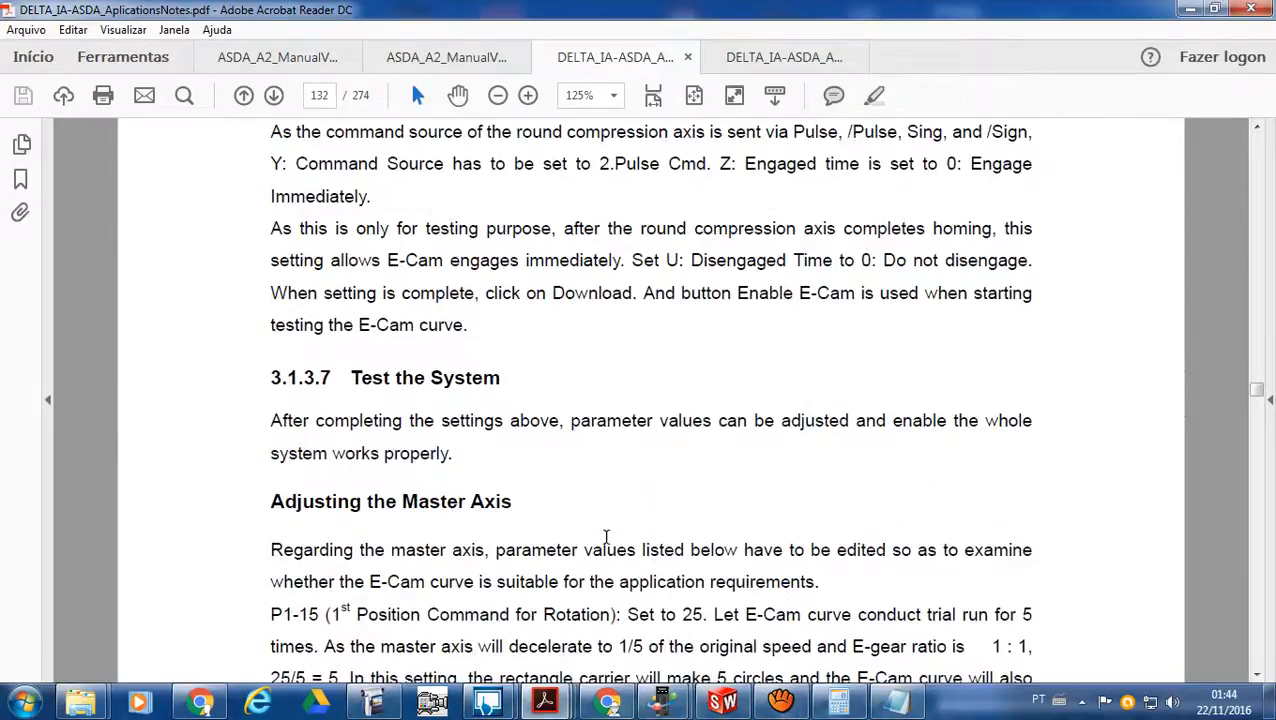
pyautogui.scroll(-5, 578, 508)
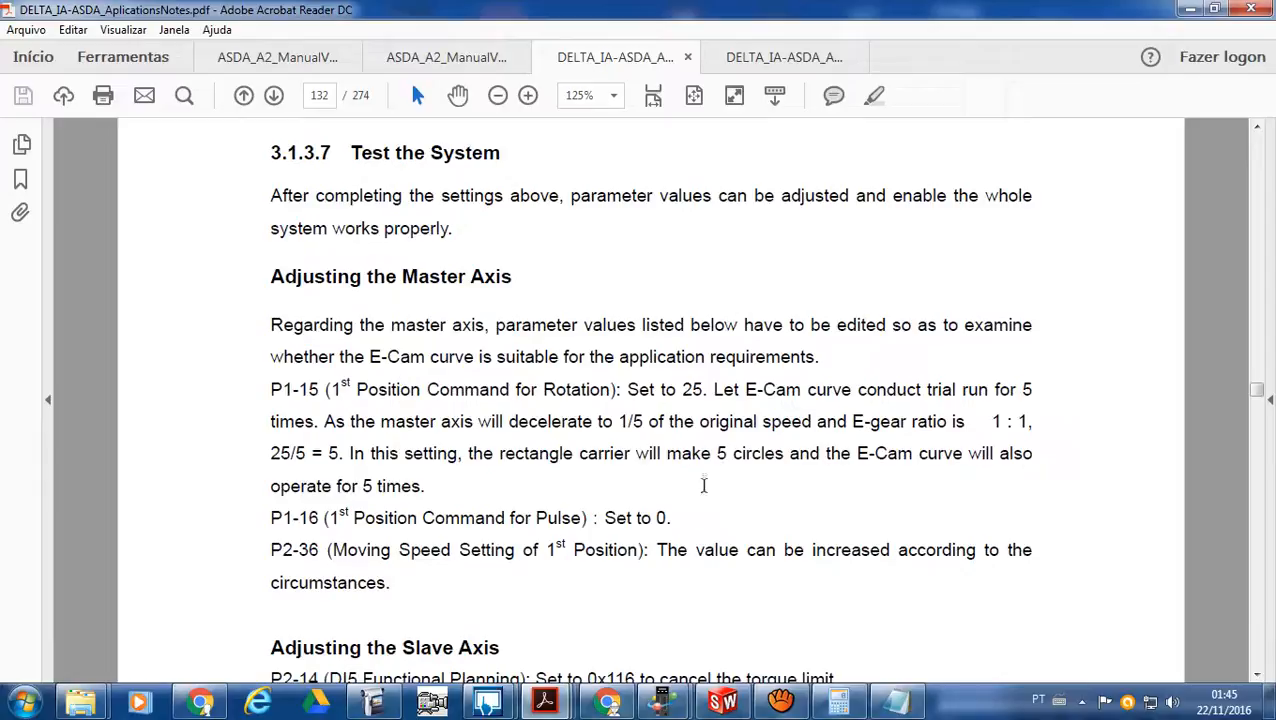
pyautogui.scroll(-3, 520, 563)
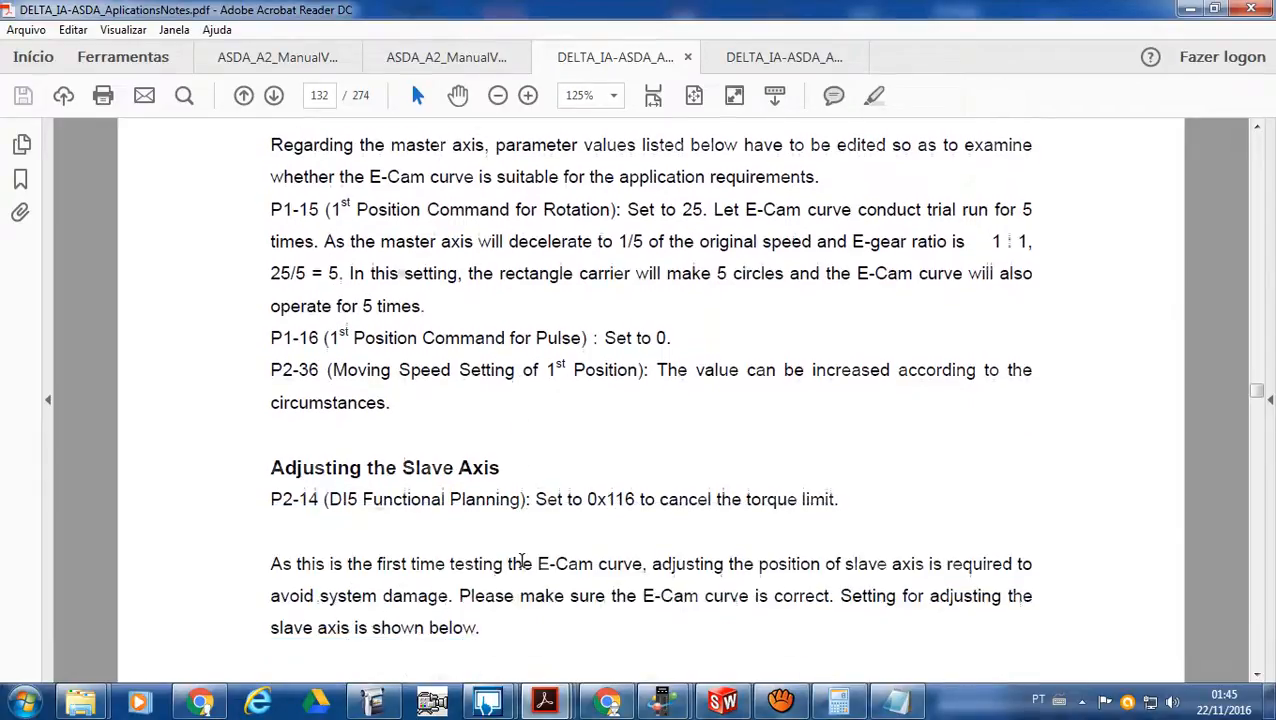
pyautogui.scroll(-1, 521, 563)
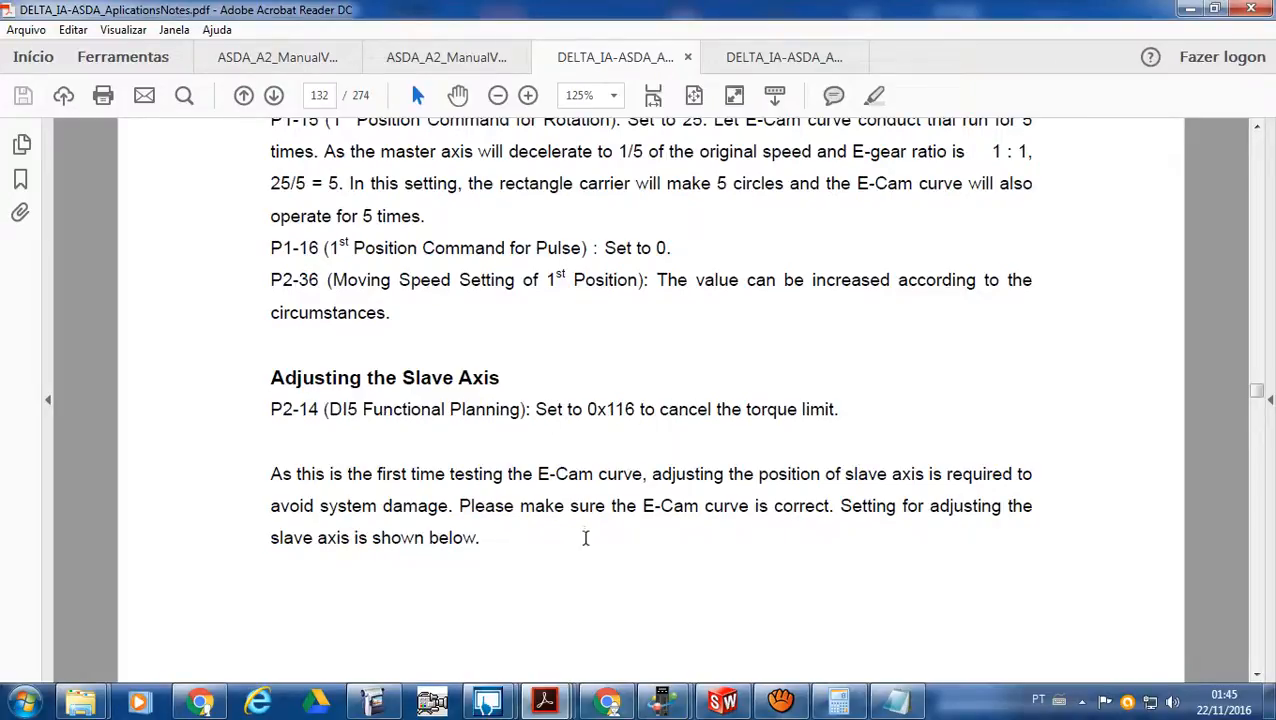
# - Read the PR#0 homing definition setting and coordinate shift in Figures 3.1.26 and 3.1.27, continuing to Figure 3.1.28 on page 134
pyautogui.scroll(-10, 584, 549)
pyautogui.scroll(-10, 585, 552)
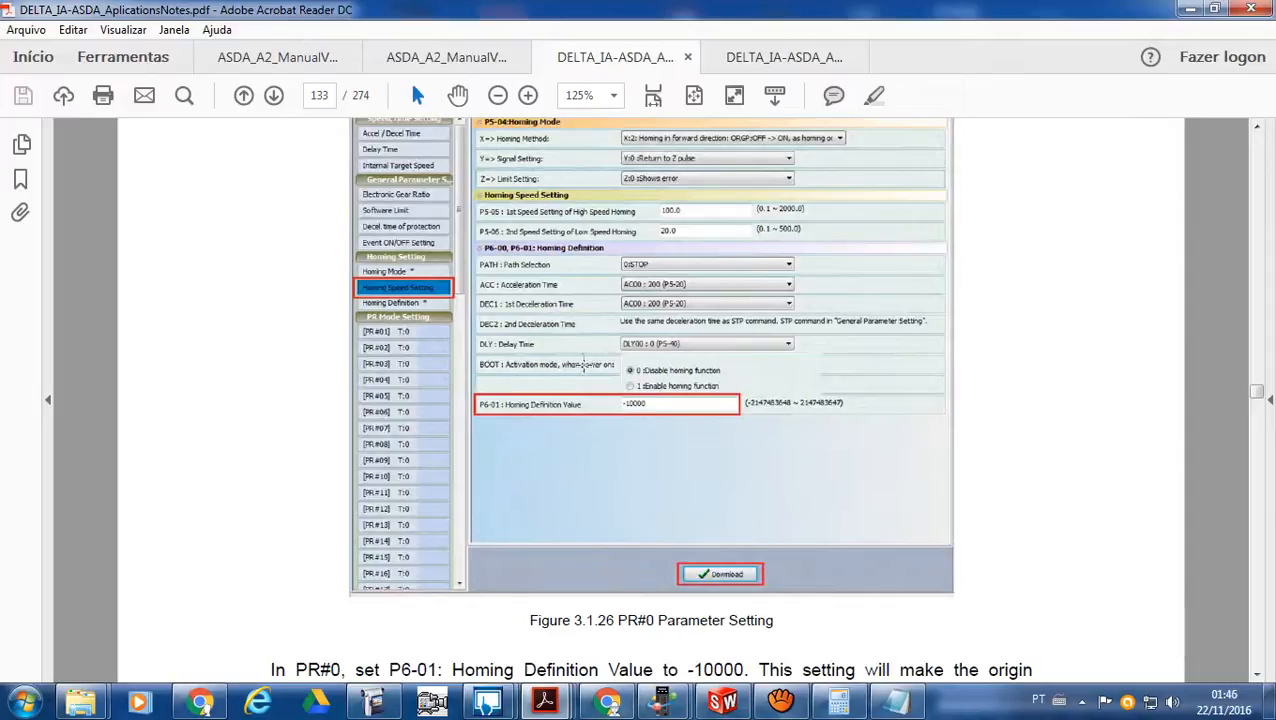
pyautogui.scroll(-10, 551, 478)
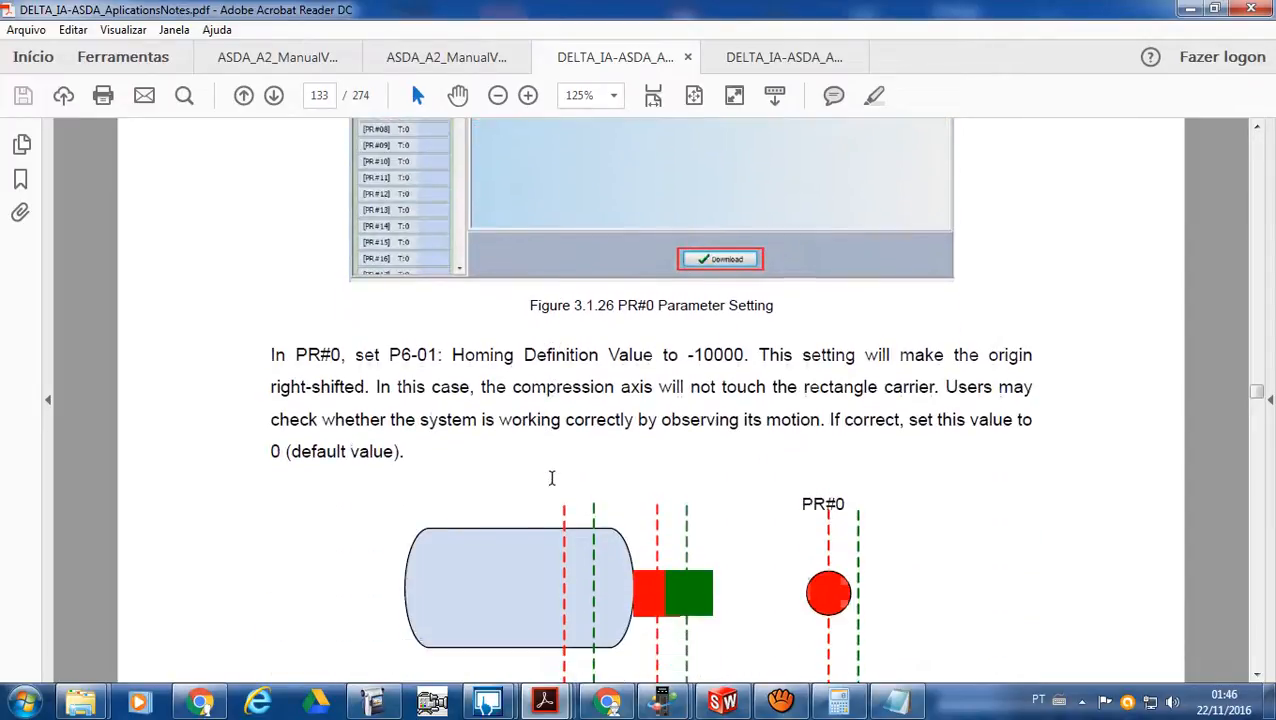
pyautogui.scroll(-1, 552, 487)
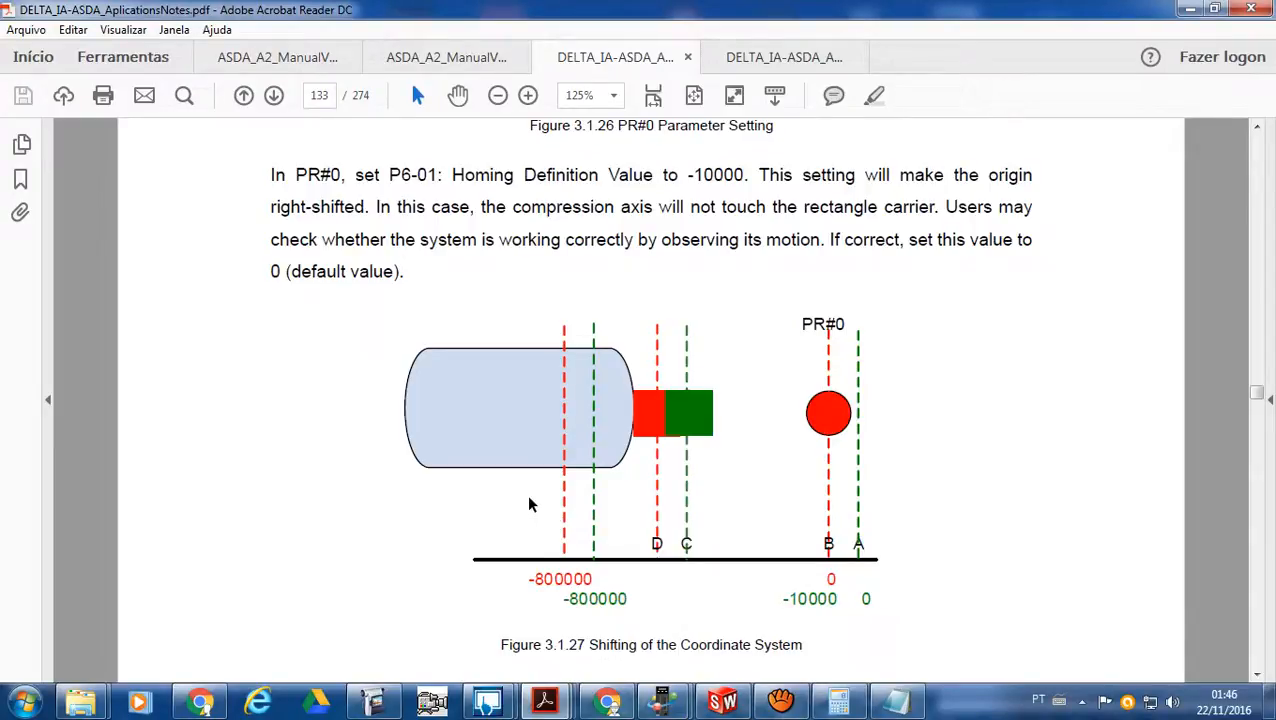
pyautogui.scroll(-5, 530, 505)
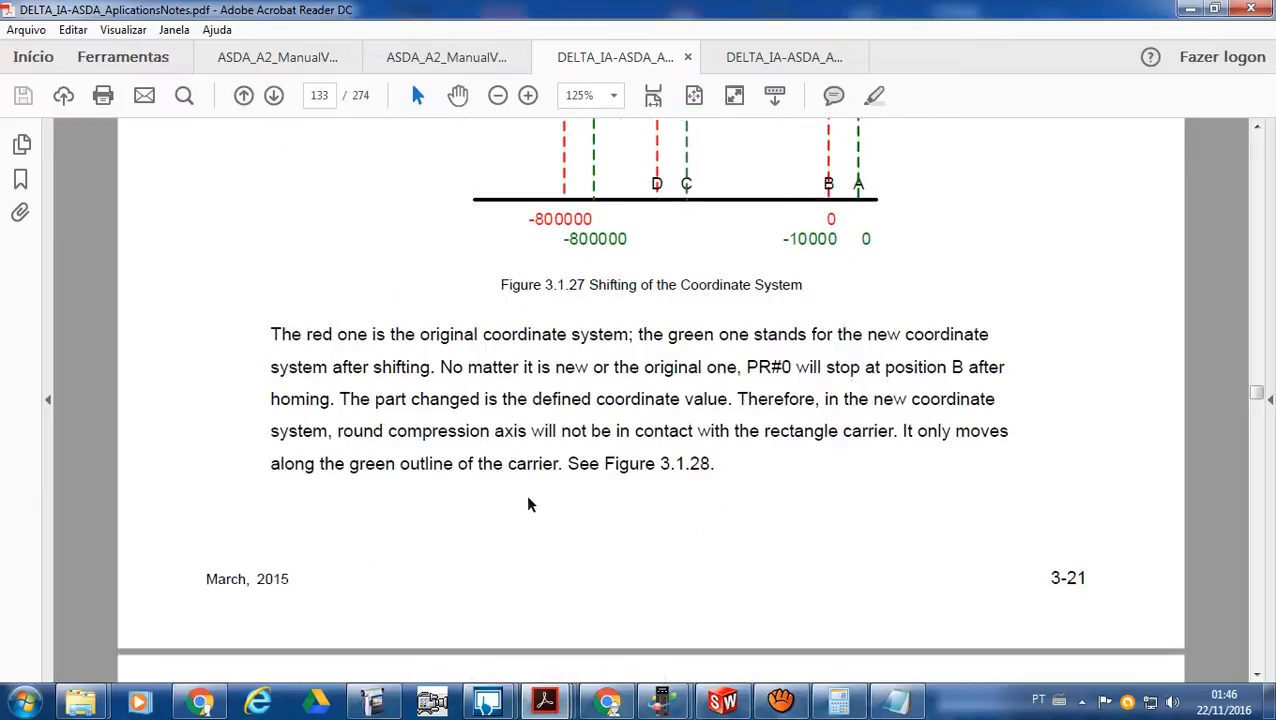
pyautogui.scroll(4, 530, 505)
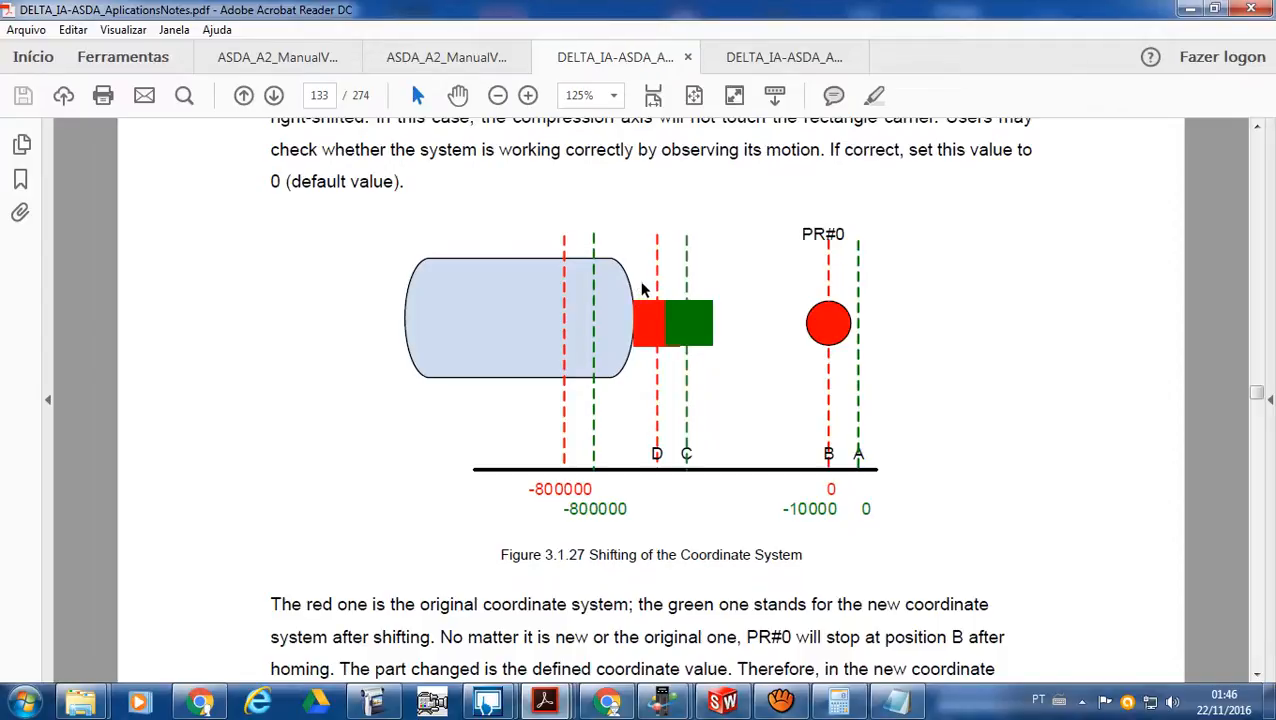
pyautogui.scroll(-6, 590, 550)
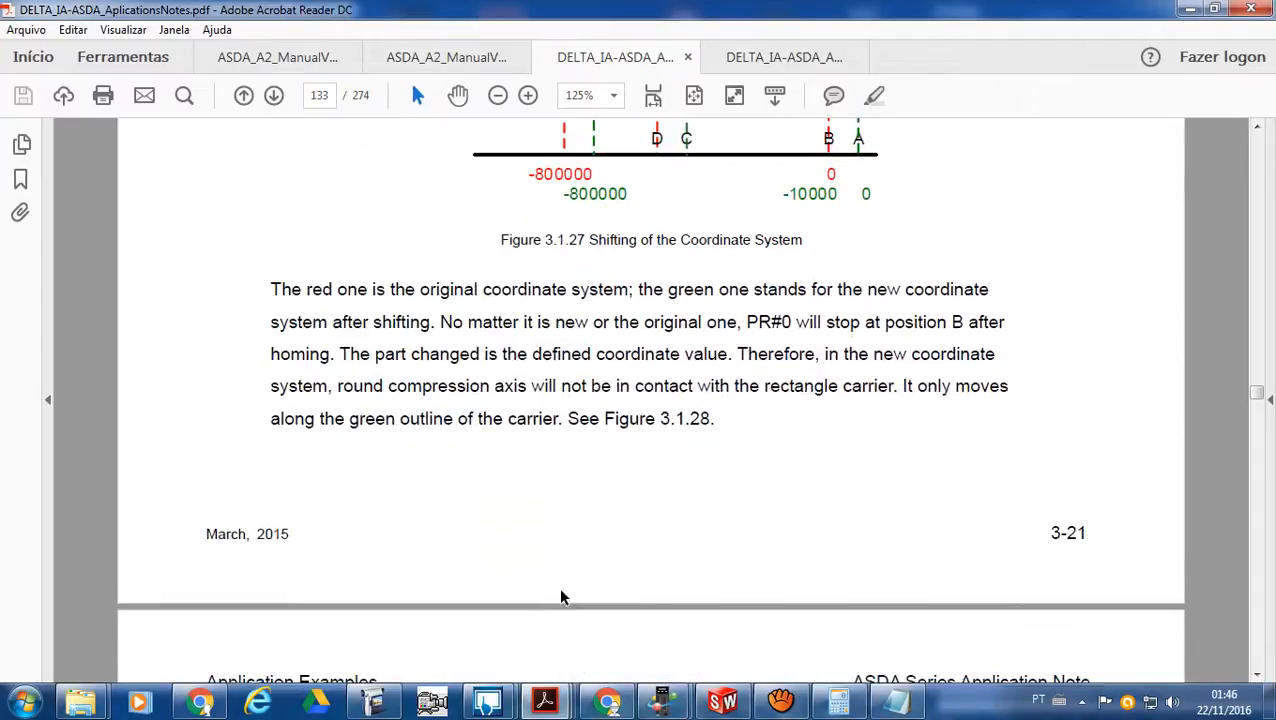
pyautogui.scroll(-3, 561, 597)
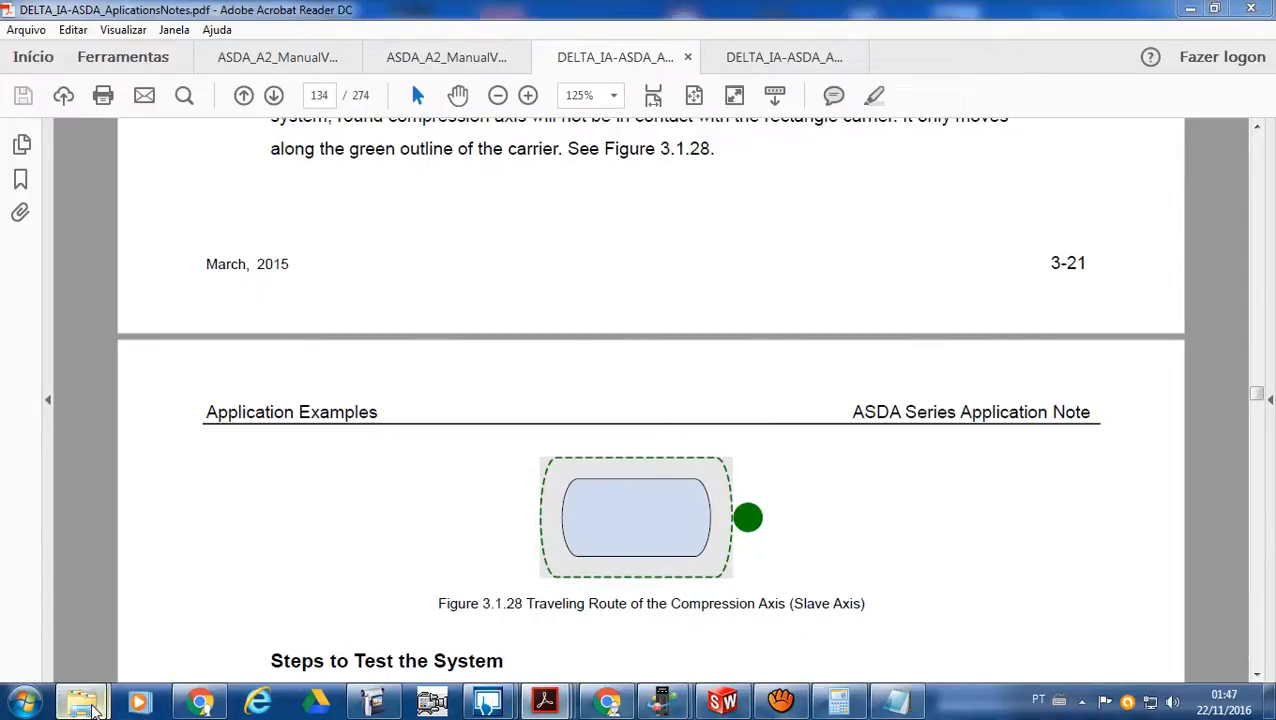
# - Switch back to the asda a2 folder, replay part of the Muffler video, and close the player
pyautogui.moveTo(85, 703)
pyautogui.click(131, 629)
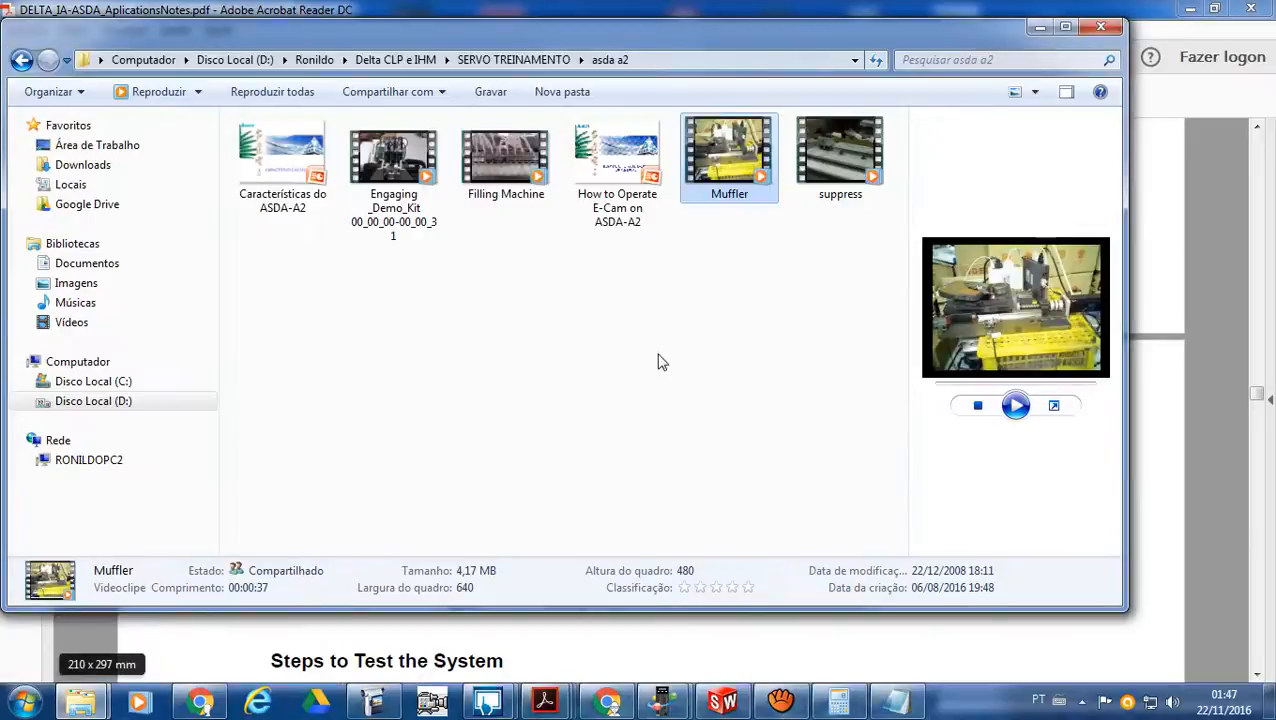
pyautogui.doubleClick(724, 180)
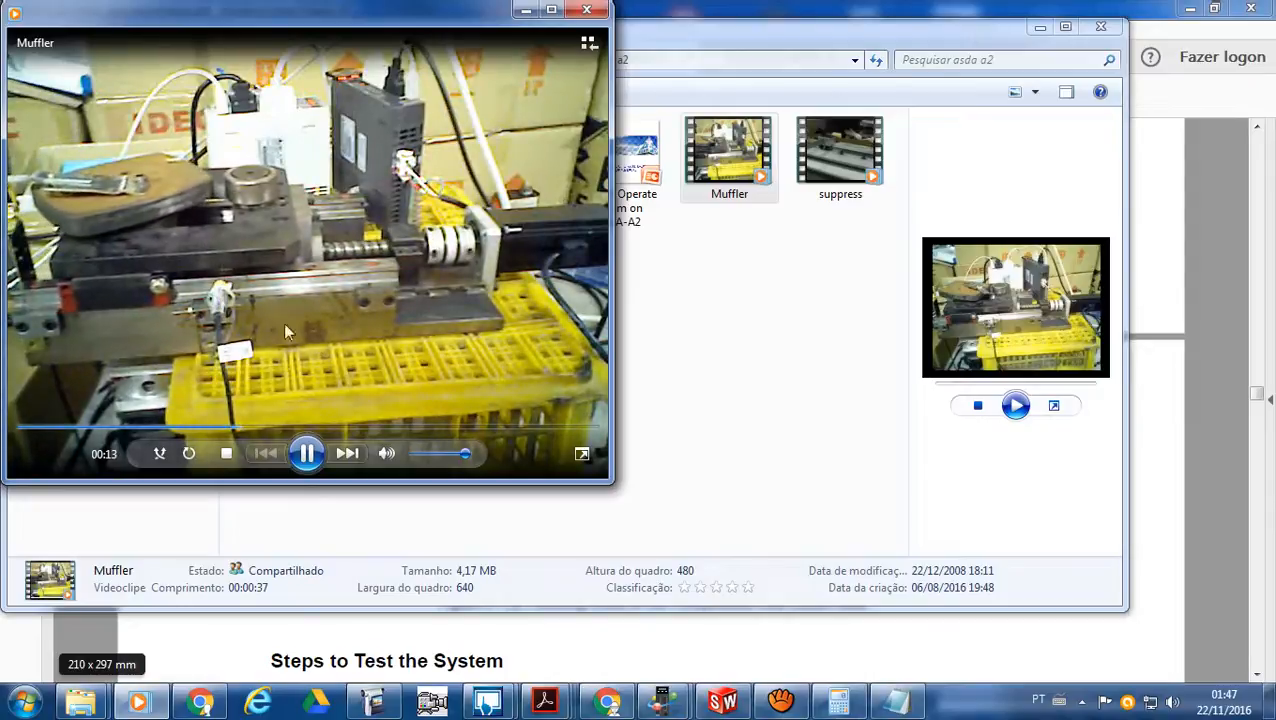
pyautogui.click(588, 12)
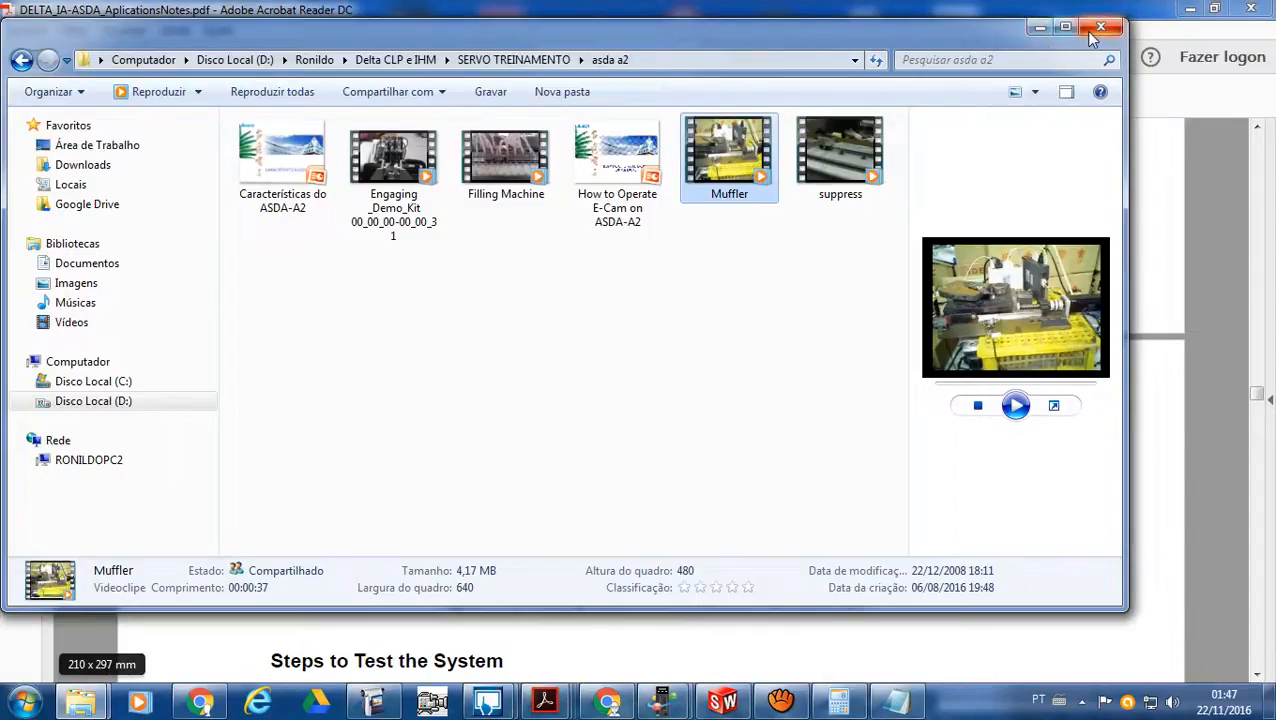
# - Minimize the asda a2 folder and read Steps to Test the System in the application notes, through Figure 3.1.29
pyautogui.click(1038, 28)
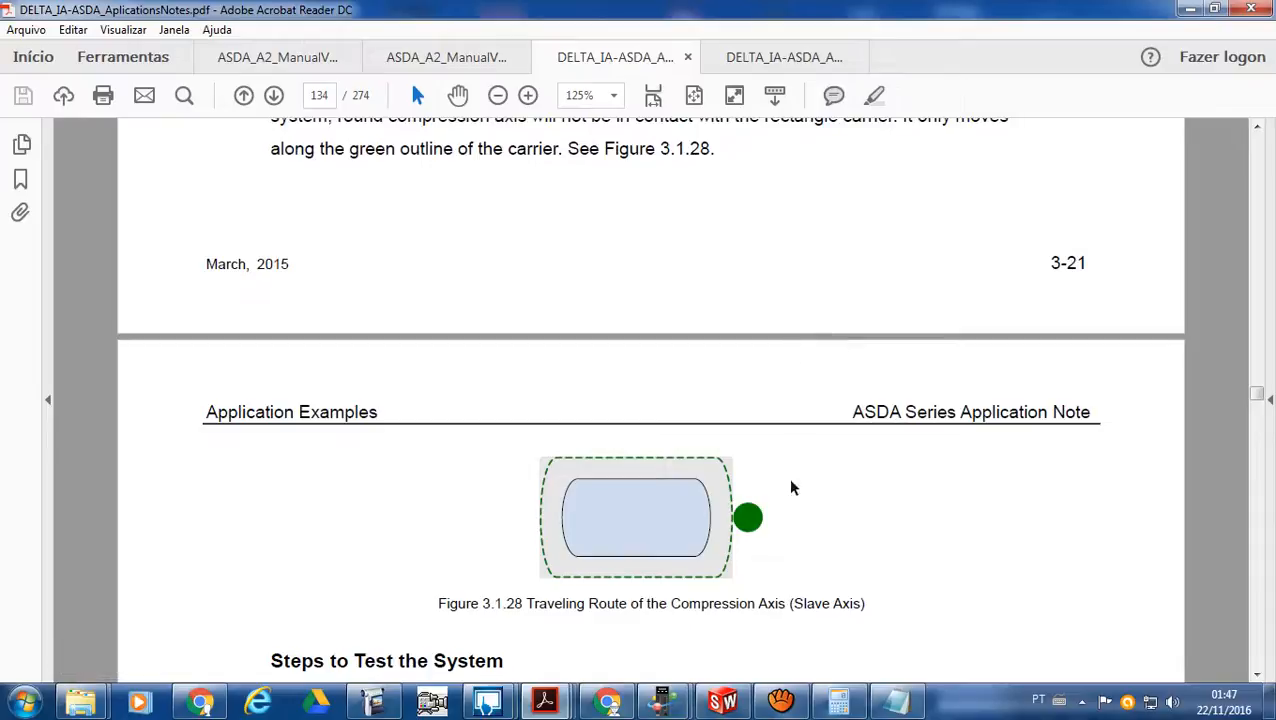
pyautogui.scroll(-3, 800, 550)
pyautogui.scroll(-6, 800, 545)
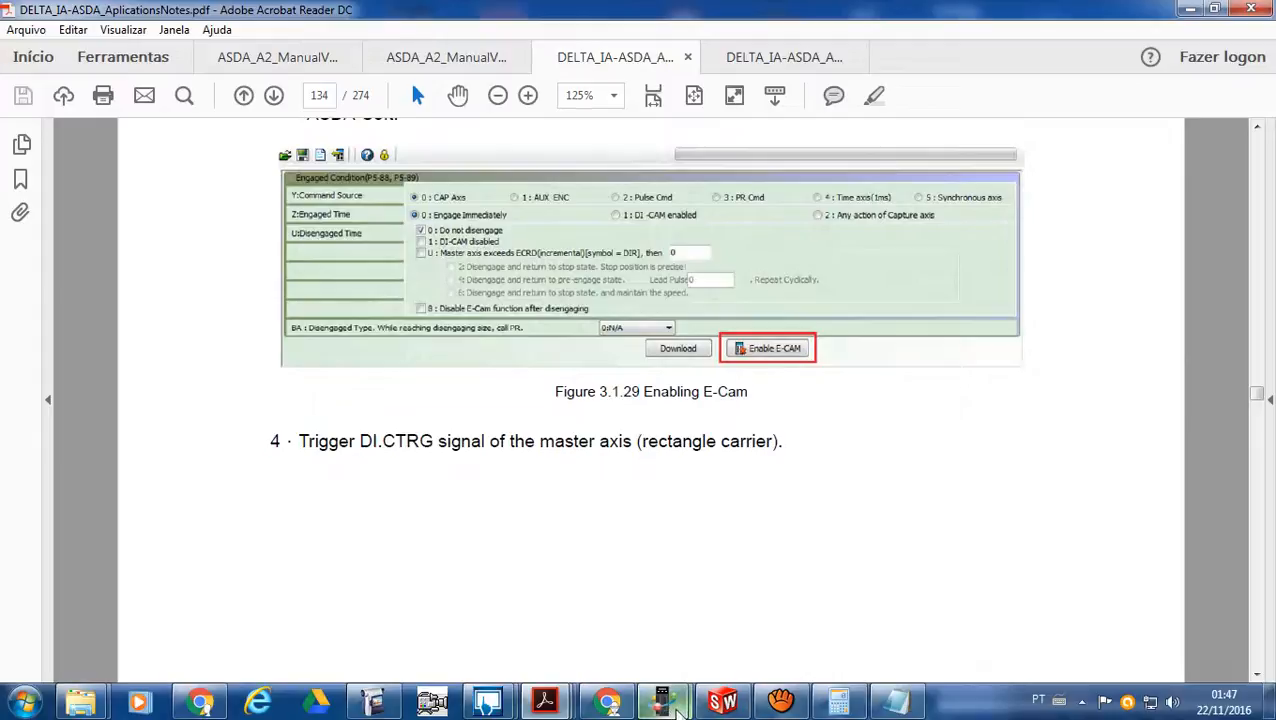
# - Switch to ASDA-Soft, open the PR Mode Editor, and examine the PR#04 options, speed and time settings, and position data
pyautogui.click(678, 712)
pyautogui.click(592, 617)
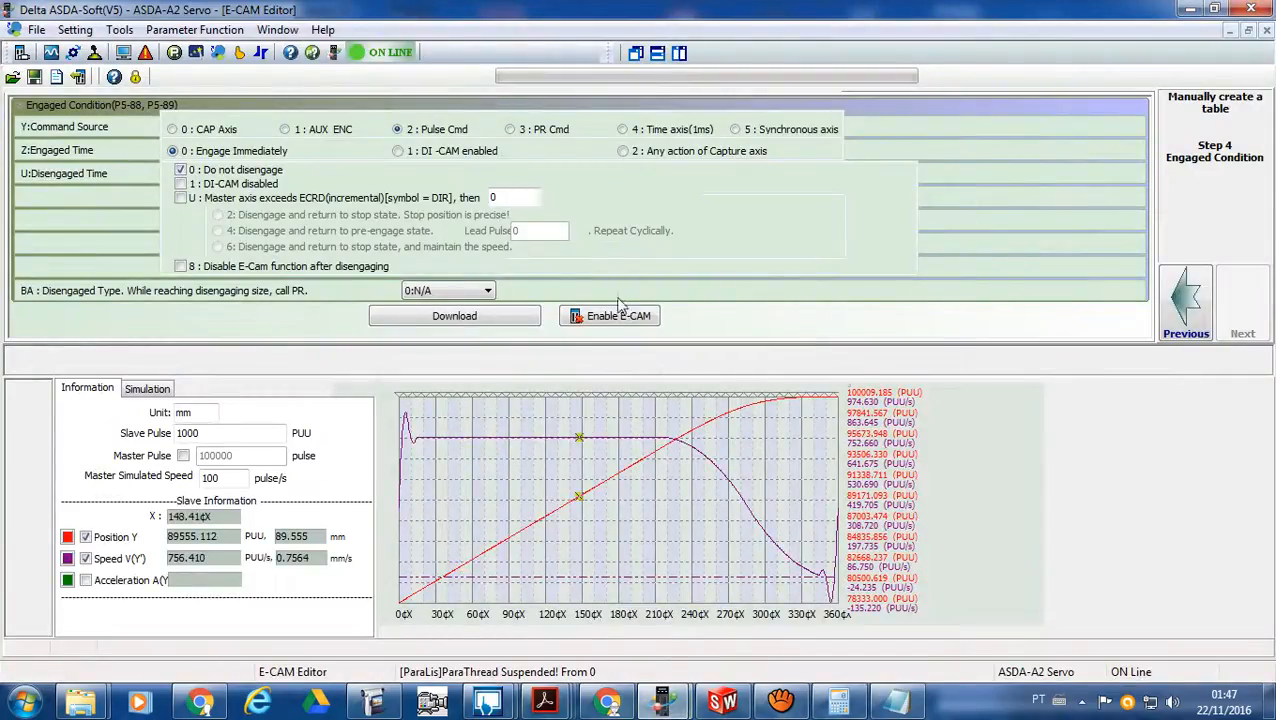
pyautogui.click(238, 55)
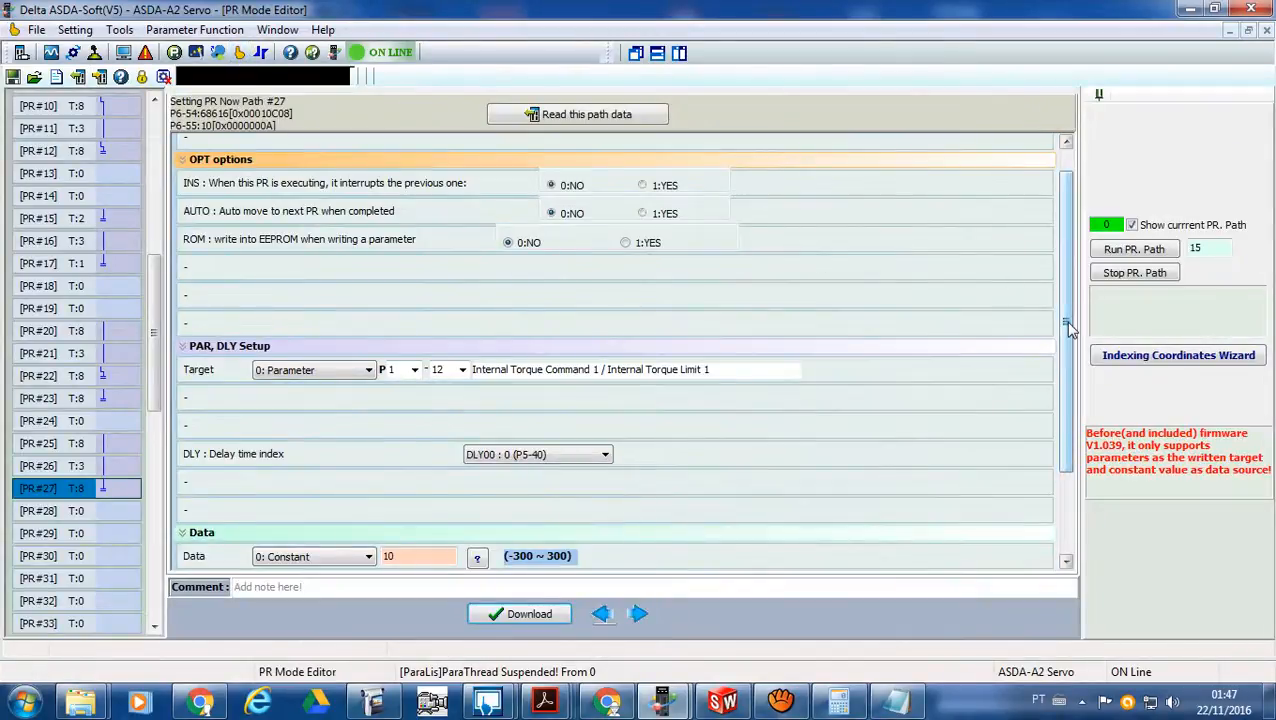
pyautogui.moveTo(1069, 323); pyautogui.dragTo(1054, 191)
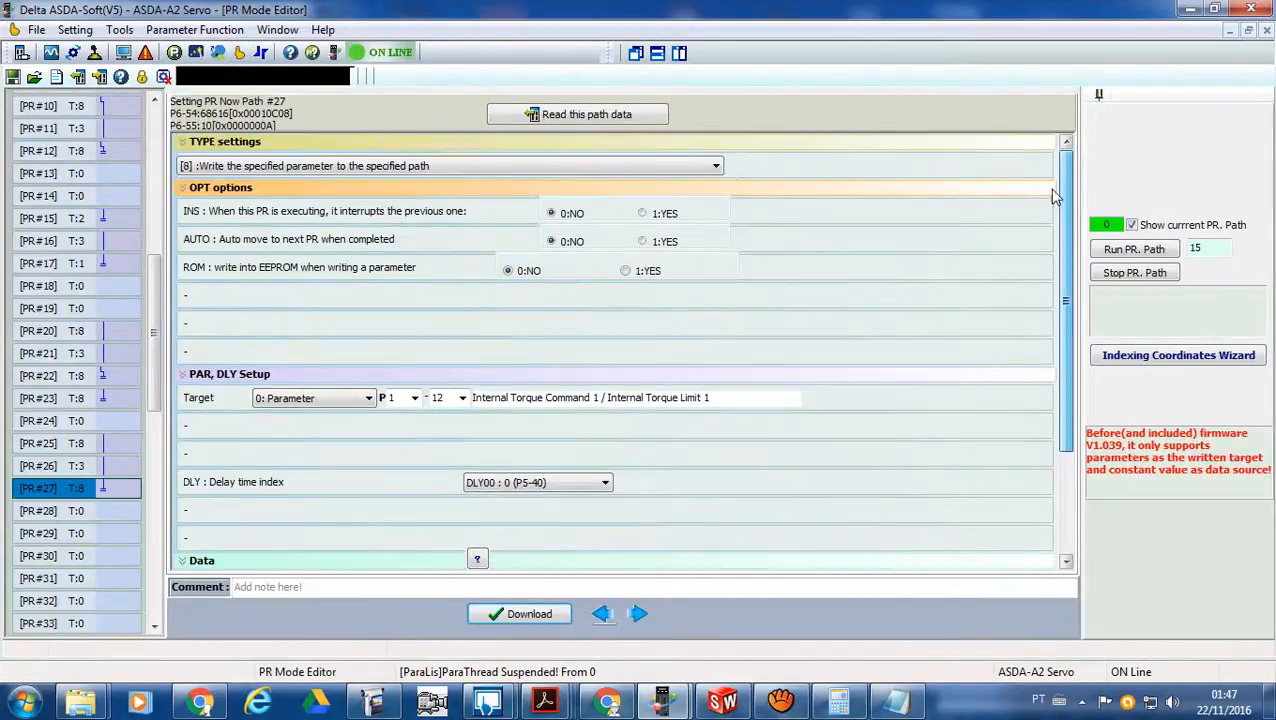
pyautogui.moveTo(157, 301); pyautogui.dragTo(167, 297)
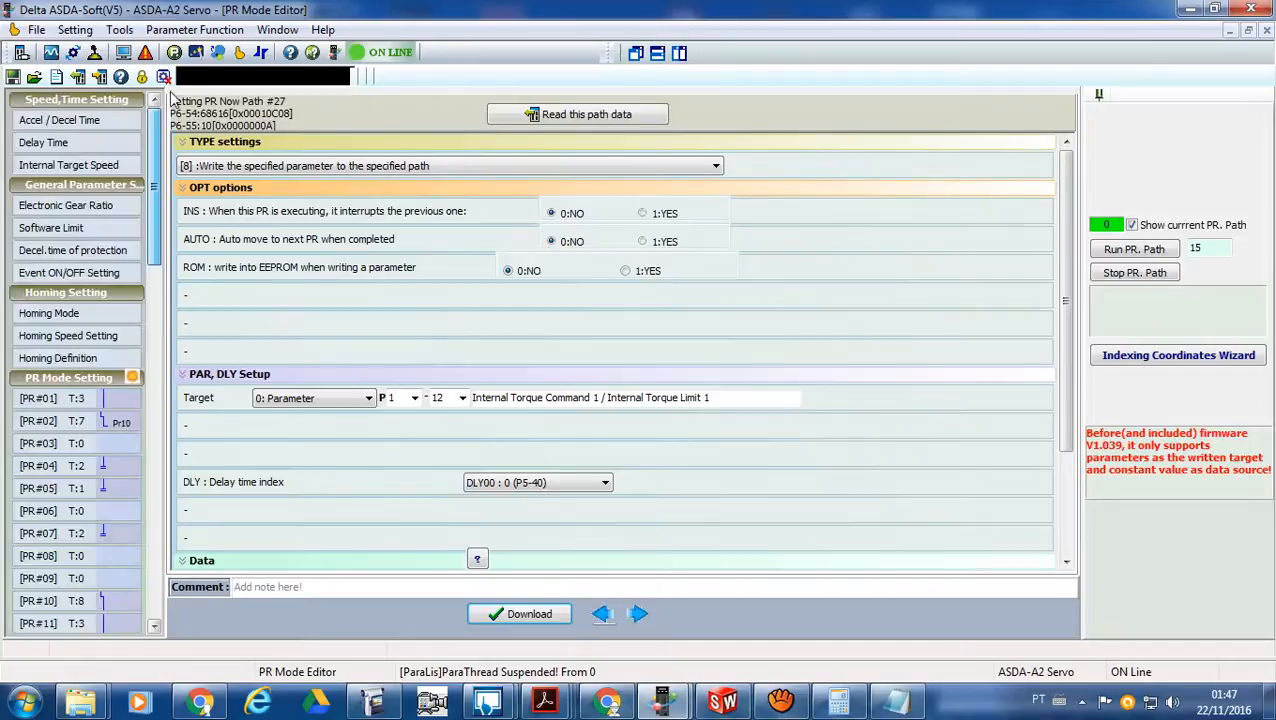
pyautogui.click(120, 467)
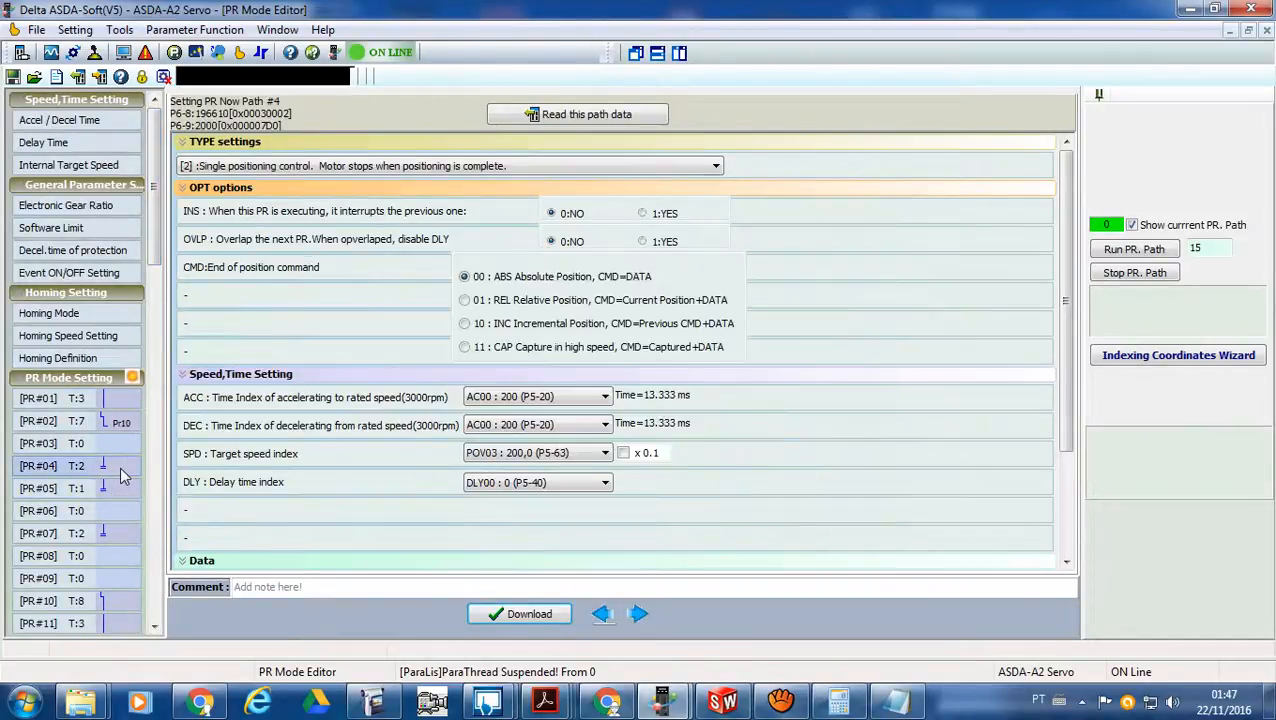
pyautogui.moveTo(1066, 410)
pyautogui.mouseDown()
pyautogui.moveTo(1068, 492)
pyautogui.moveTo(1064, 390)
pyautogui.mouseUp()
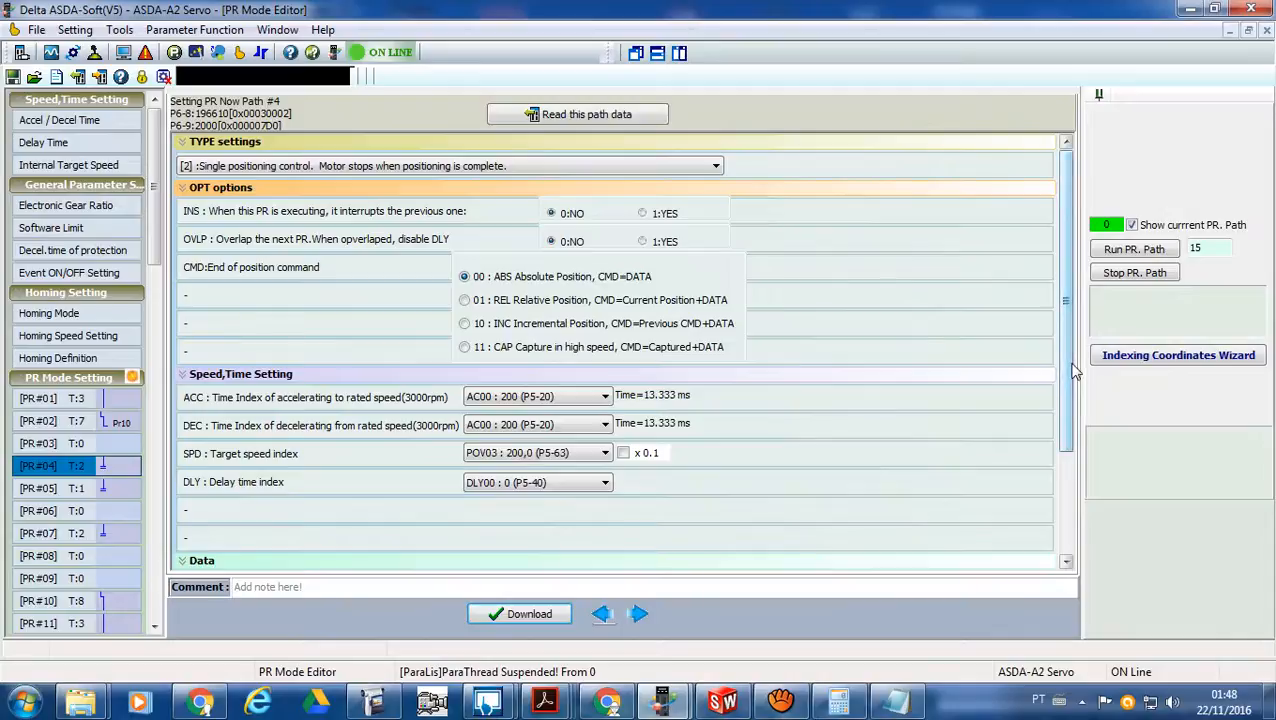
pyautogui.moveTo(1070, 371); pyautogui.dragTo(1064, 432)
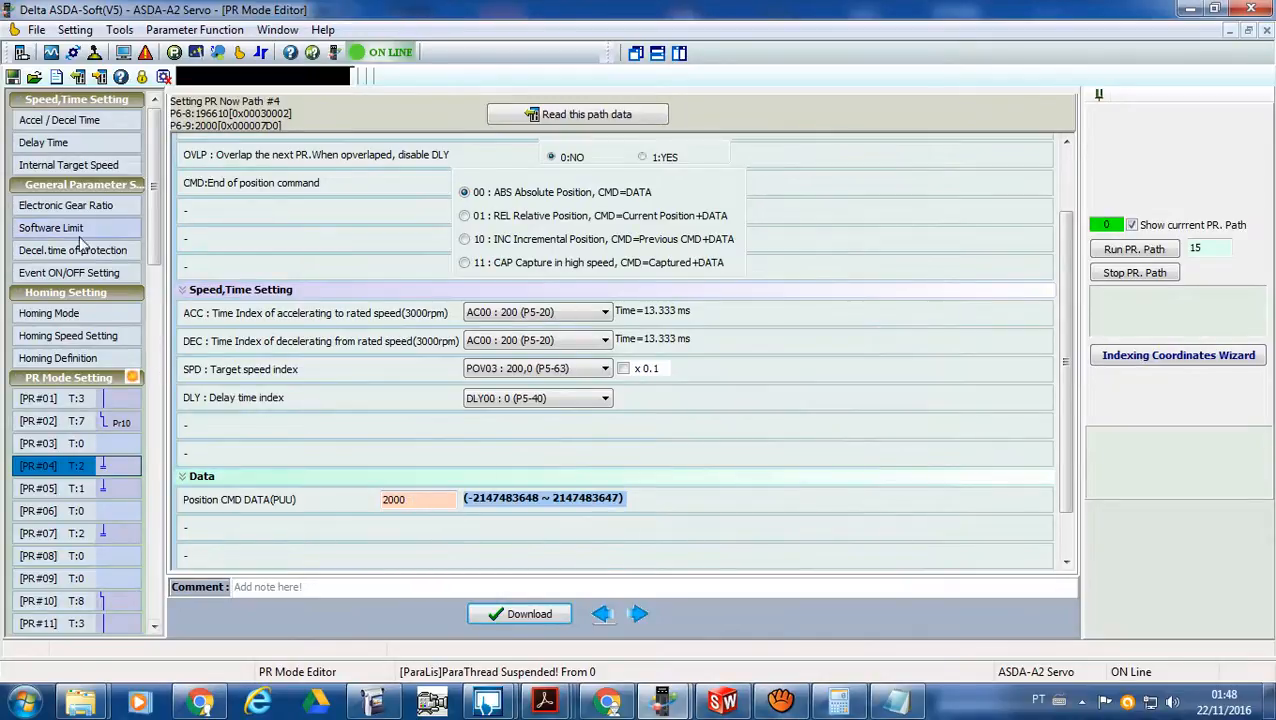
# - Open the Homing Mode settings and dismiss the expired evaluation notice of the AMCap camera program
pyautogui.click(68, 314)
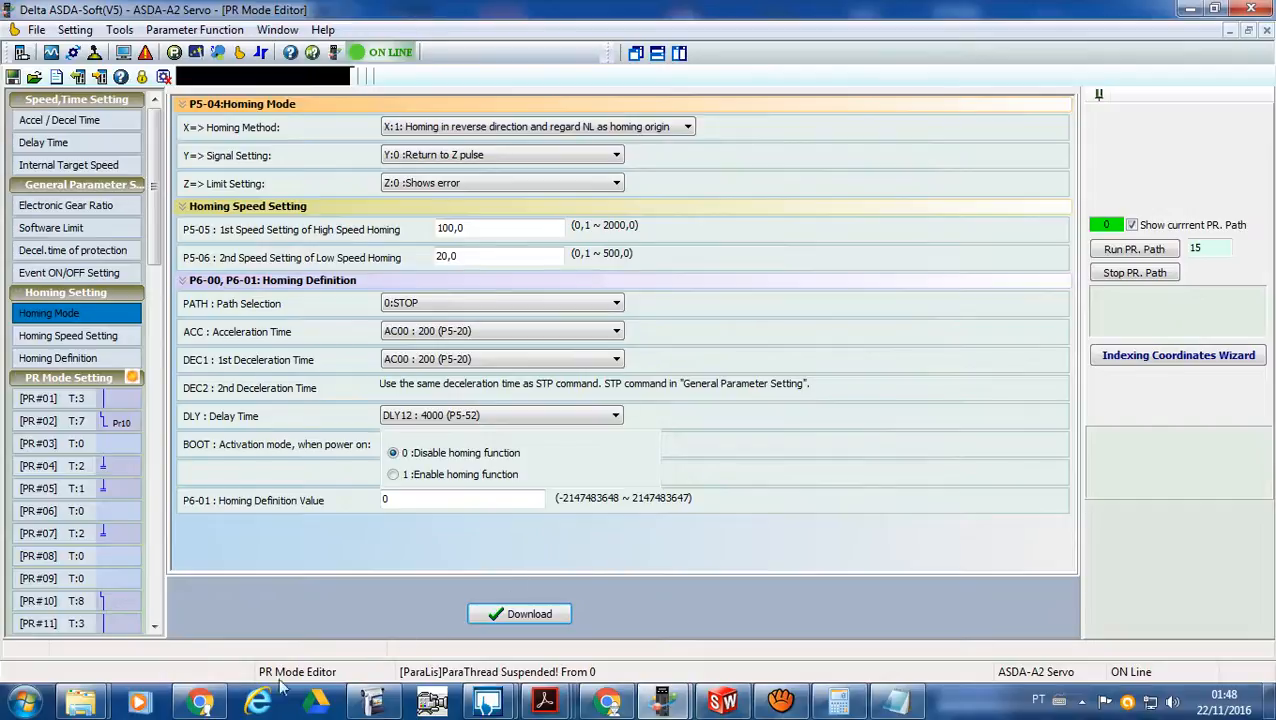
pyautogui.click(365, 705)
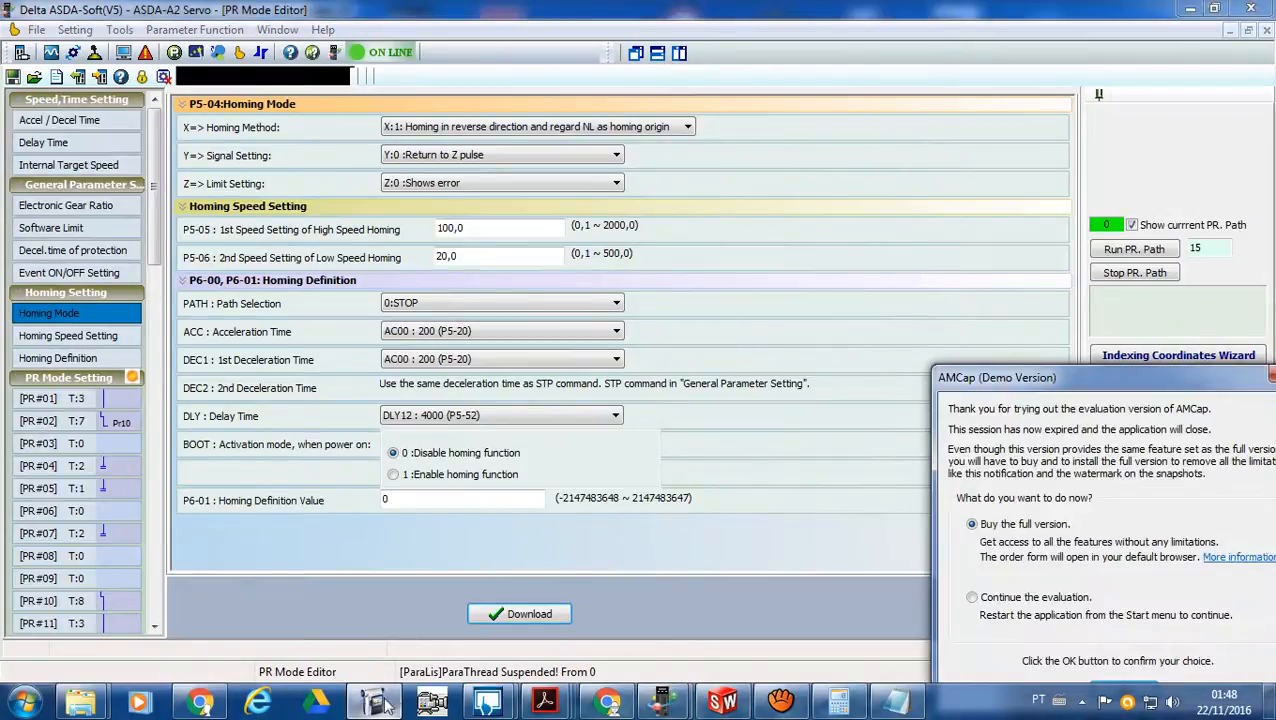
pyautogui.click(1266, 382)
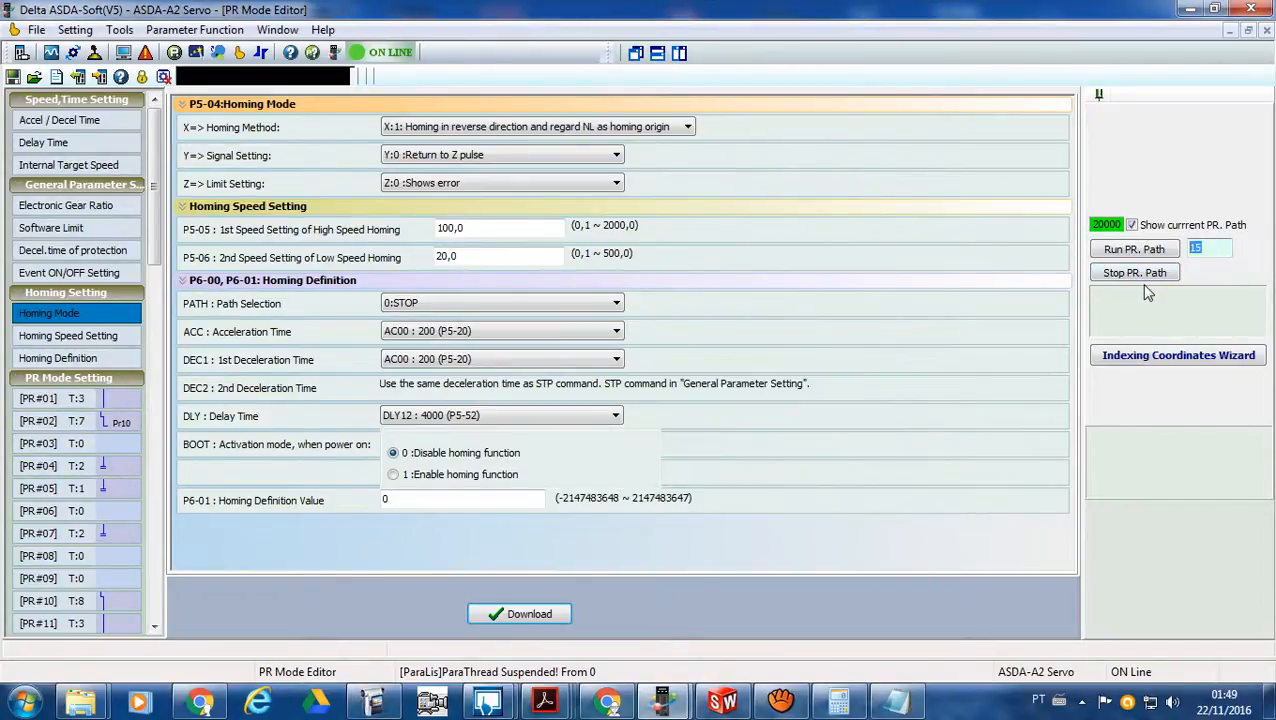
# - Set the PR path to run to 4 and resize the ASDA-Soft window to fit beside the camera view
pyautogui.write('4')
pyautogui.click(1216, 10)
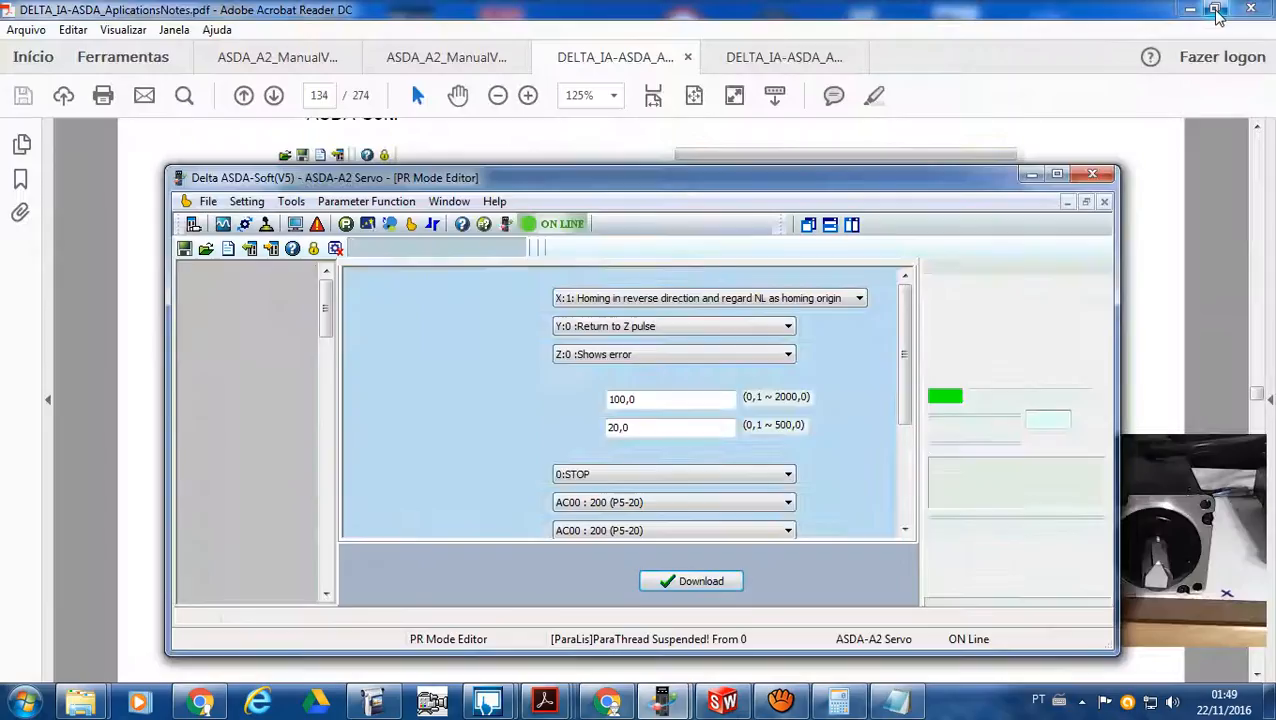
pyautogui.moveTo(812, 186); pyautogui.dragTo(704, 91)
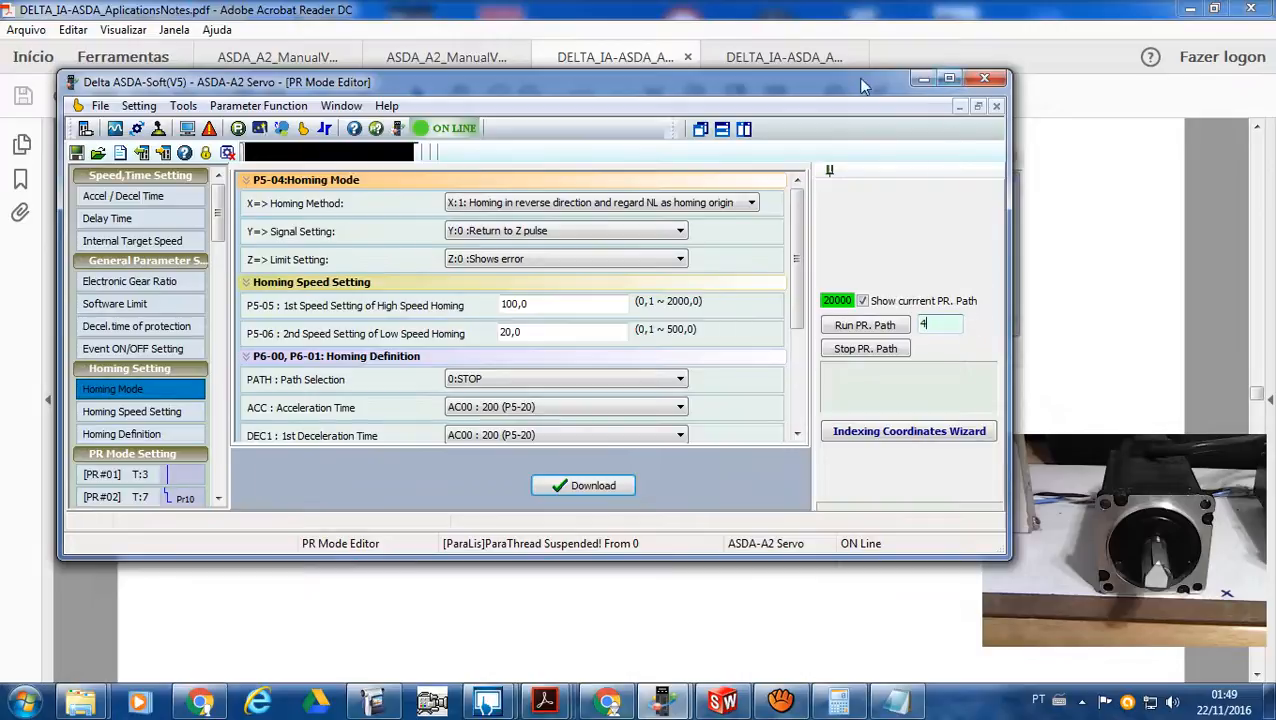
pyautogui.moveTo(808, 70); pyautogui.dragTo(808, 2)
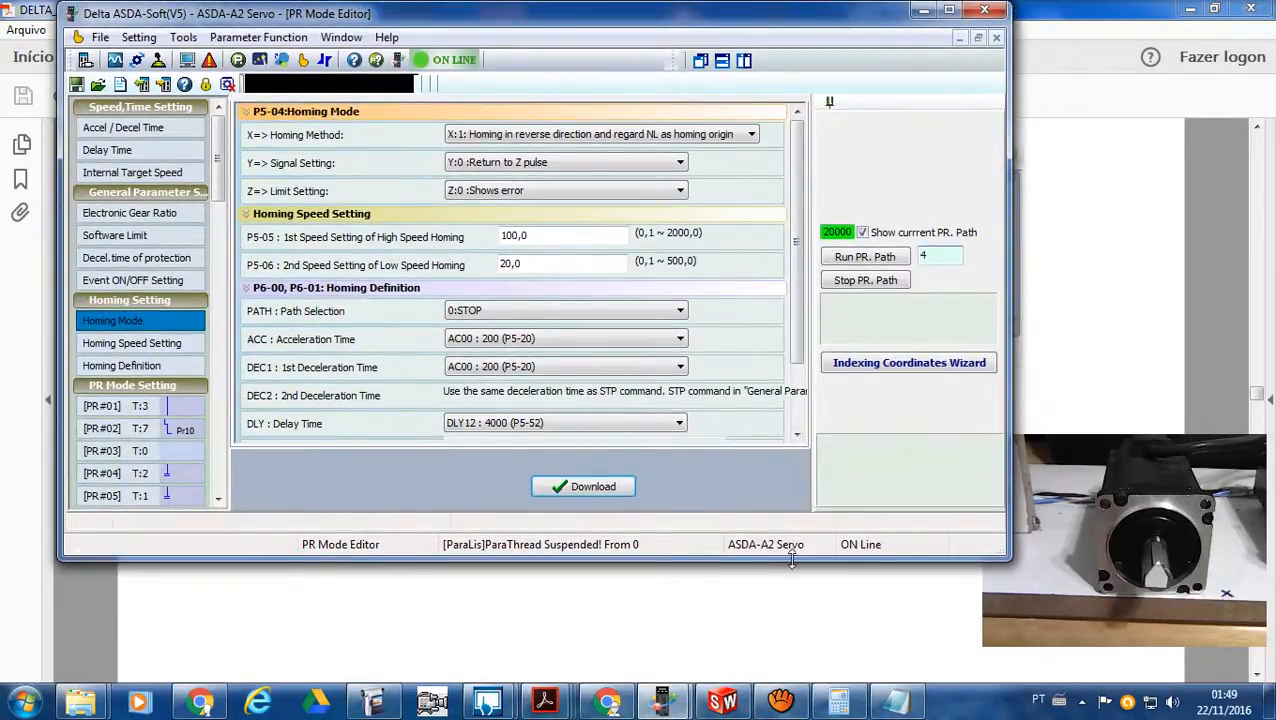
pyautogui.moveTo(791, 560); pyautogui.dragTo(712, 681)
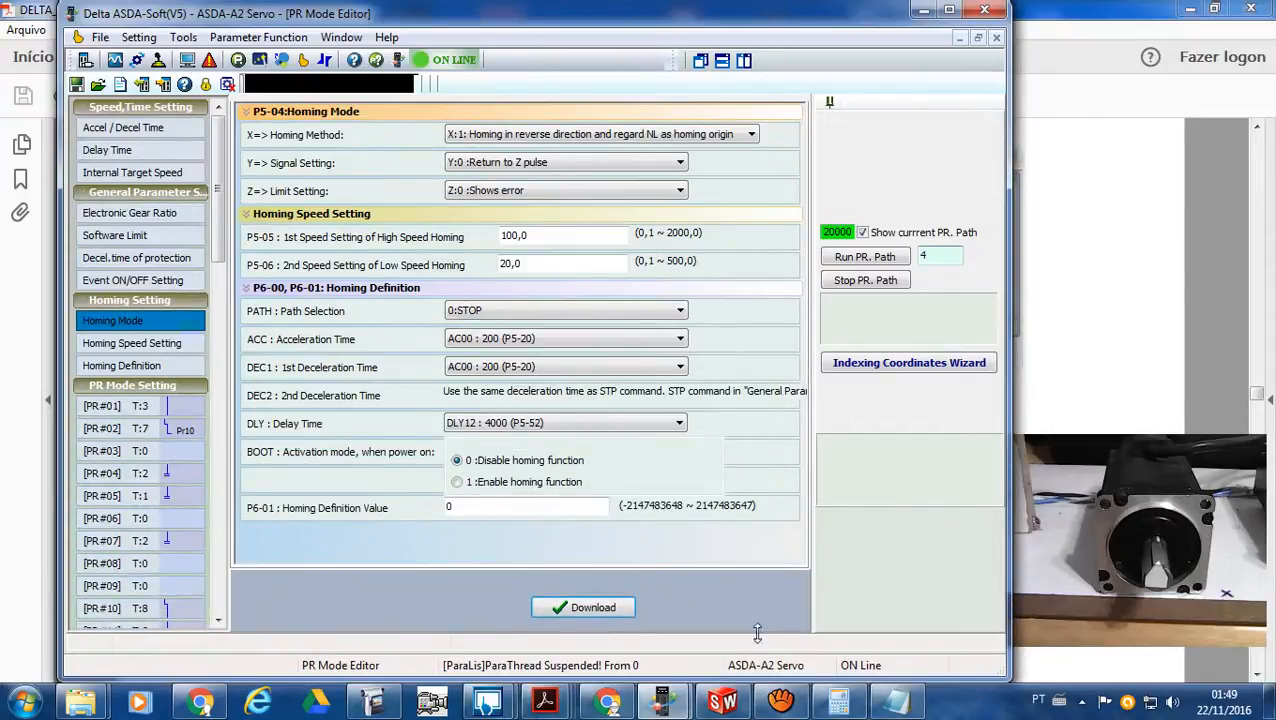
pyautogui.moveTo(584, 20); pyautogui.dragTo(530, 20)
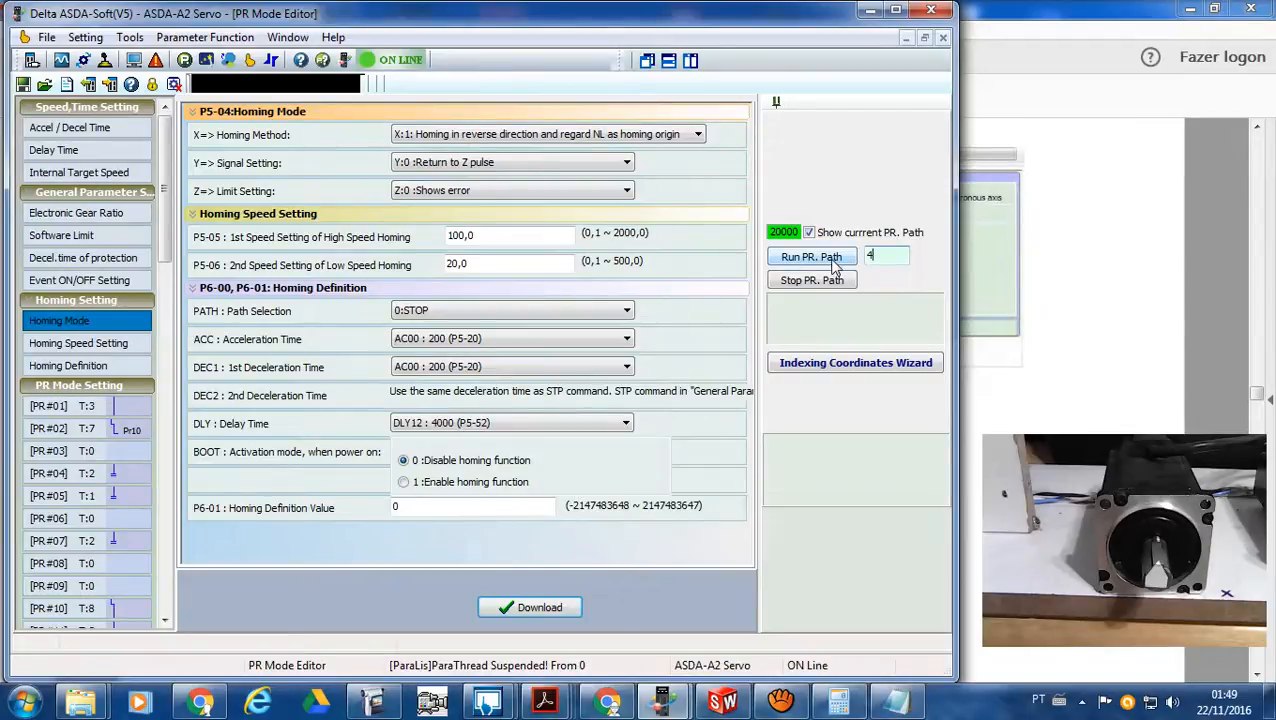
# - Run PR path 4 on the servo, and run PR path 15 after it
pyautogui.click(831, 261)
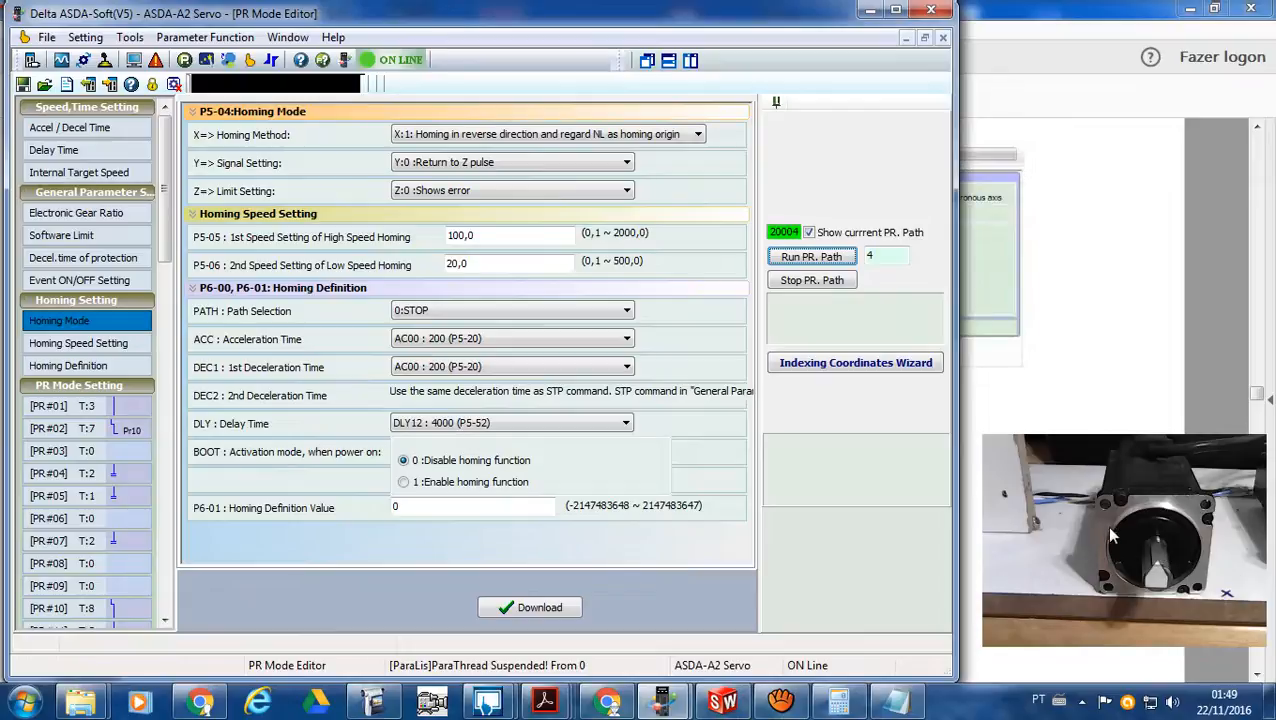
pyautogui.doubleClick(882, 256)
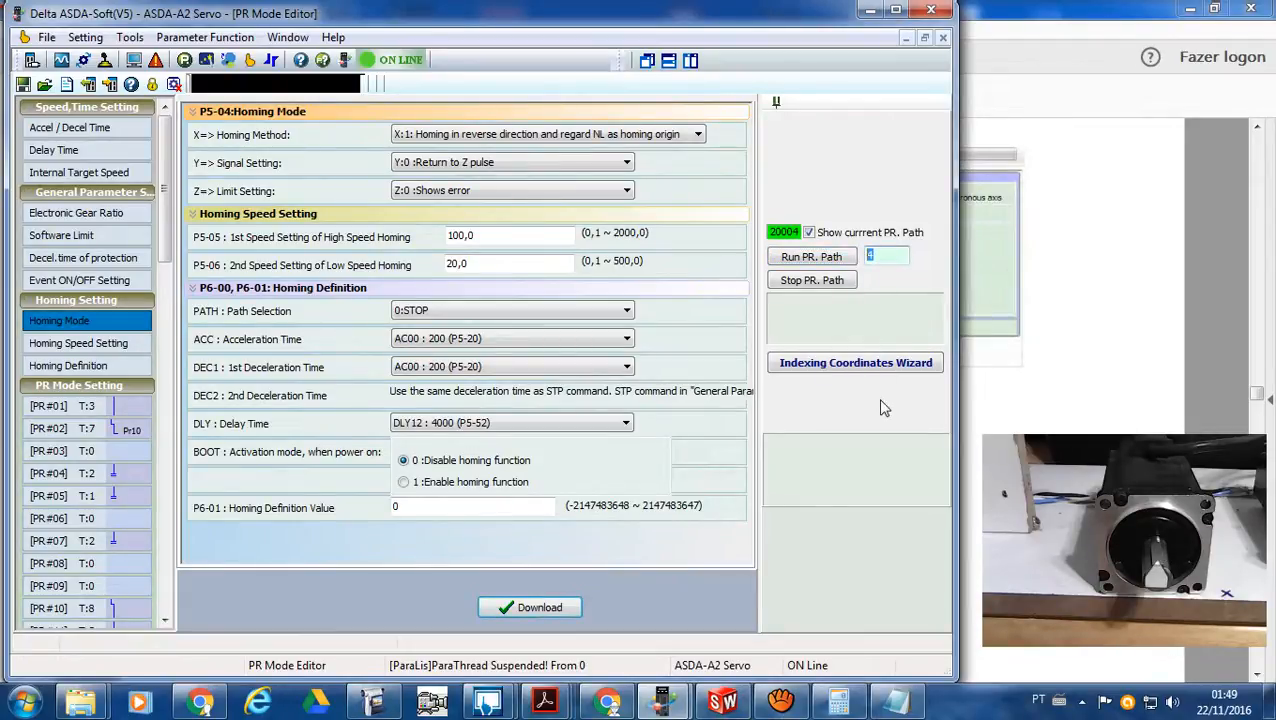
pyautogui.write('15')
pyautogui.click(819, 259)
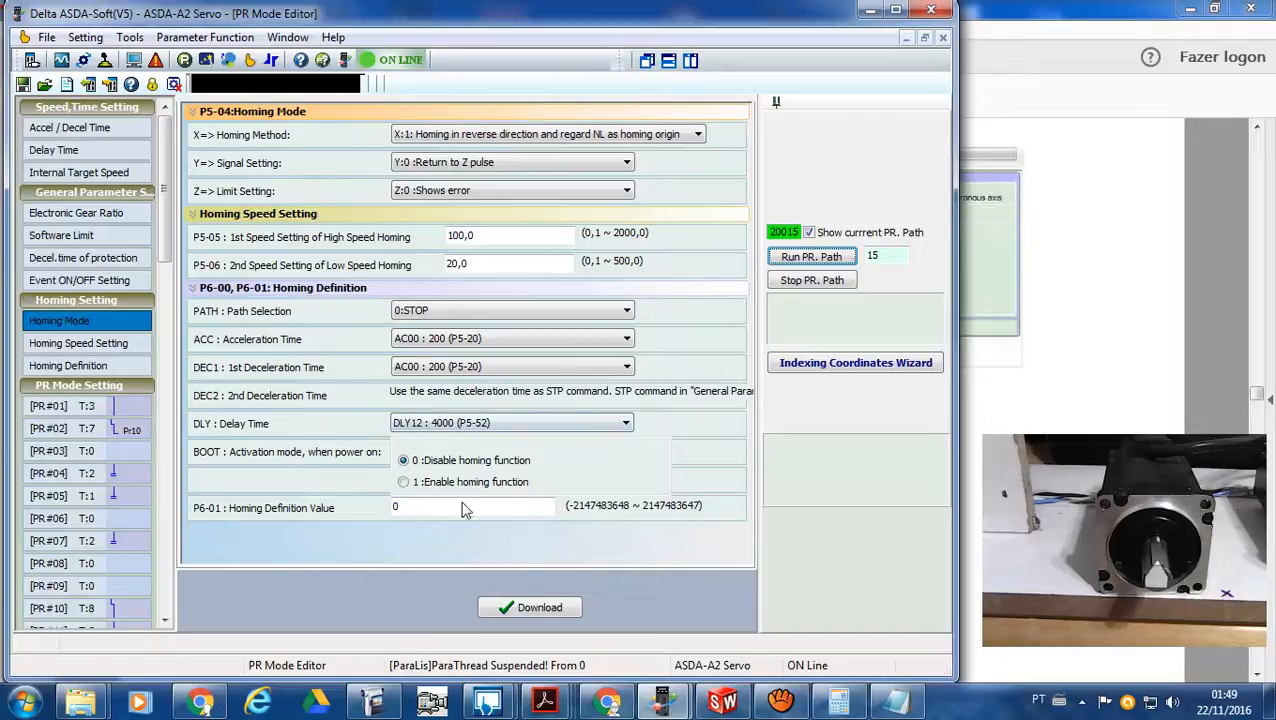
# - Repeat the motor movement by running PR path 4 and PR path 15 once more
pyautogui.doubleClick(886, 255)
pyautogui.write('4')
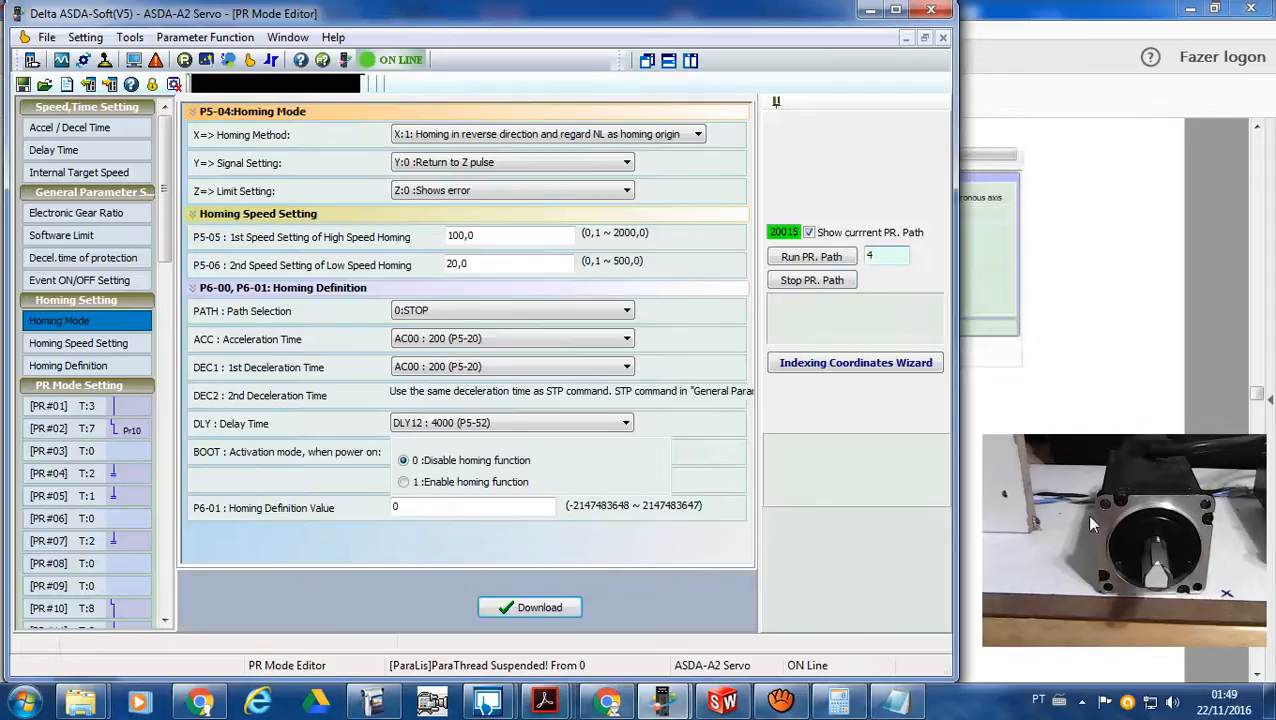
pyautogui.click(831, 262)
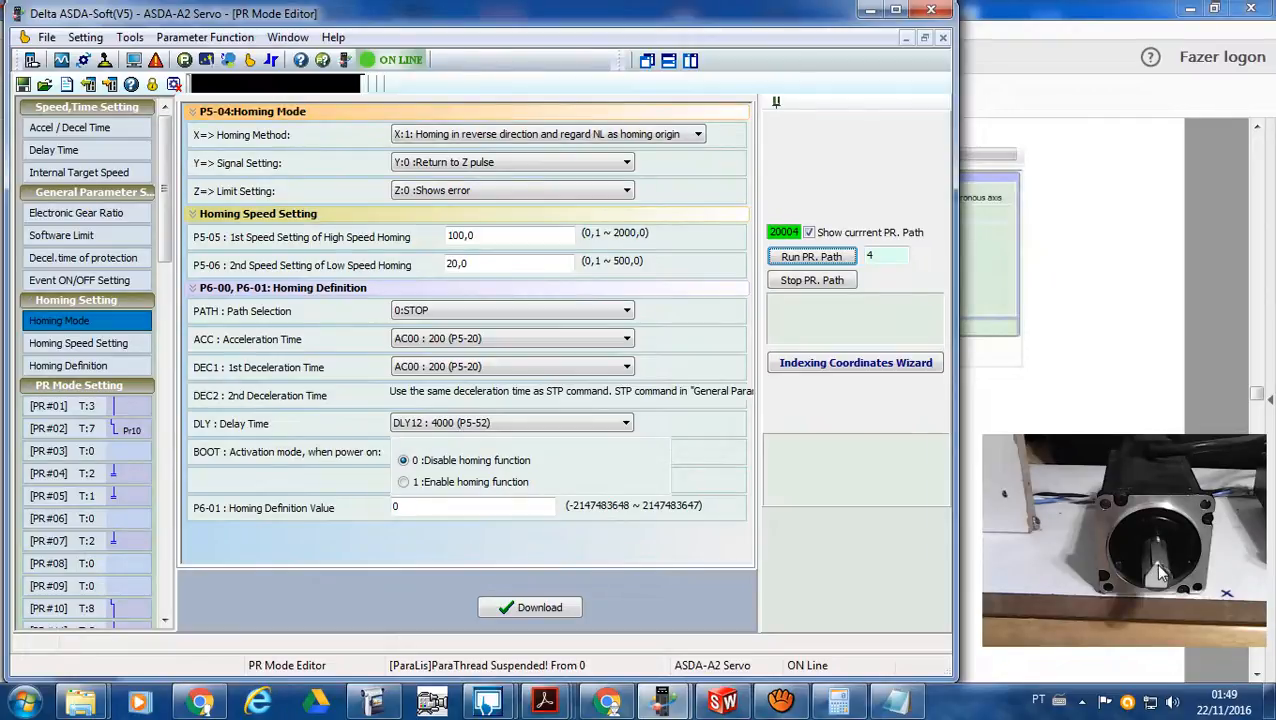
pyautogui.doubleClick(884, 257)
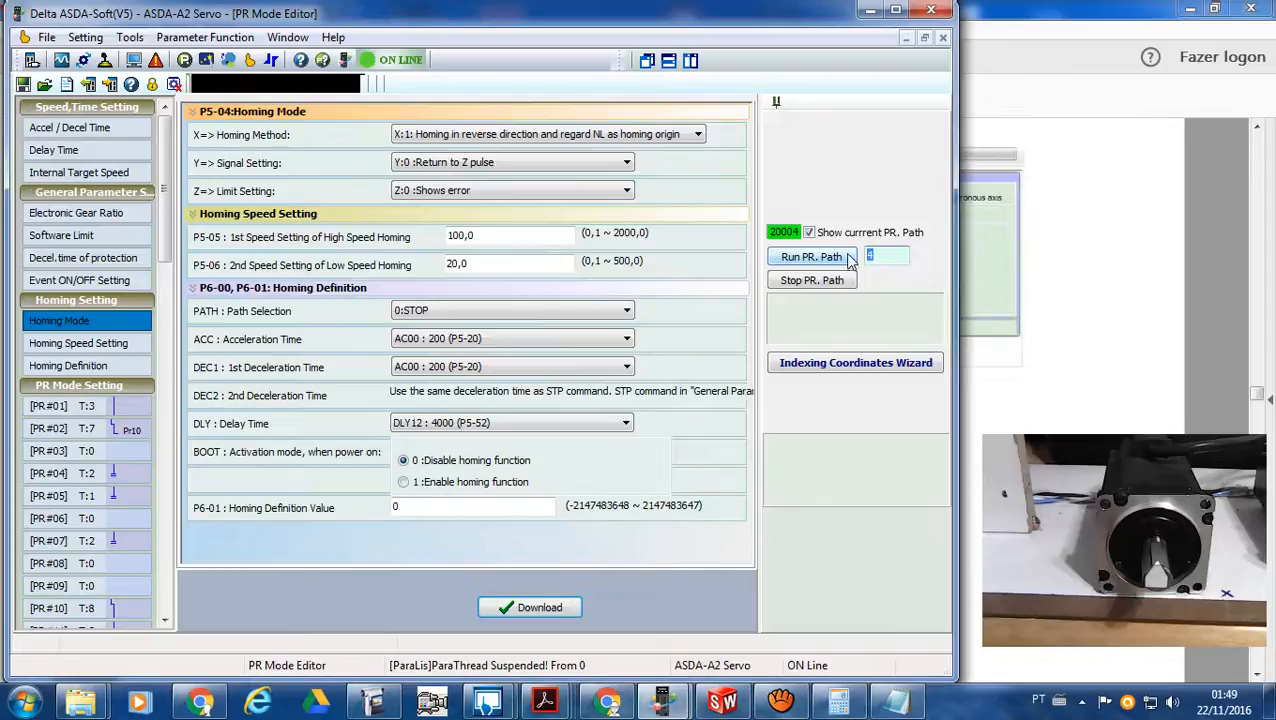
pyautogui.write('15')
pyautogui.click(811, 257)
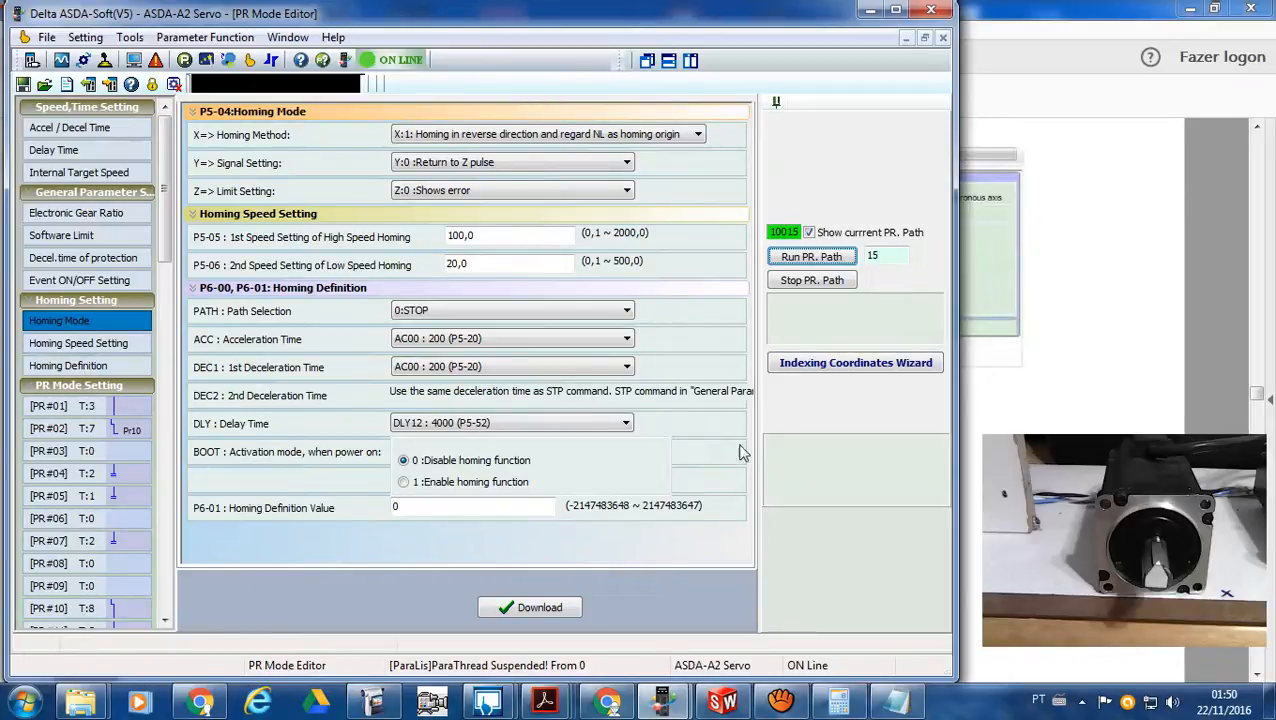
# - Set the P6-01 Homing Definition Value to -500 and download the homing settings to the servo
pyautogui.click(403, 507)
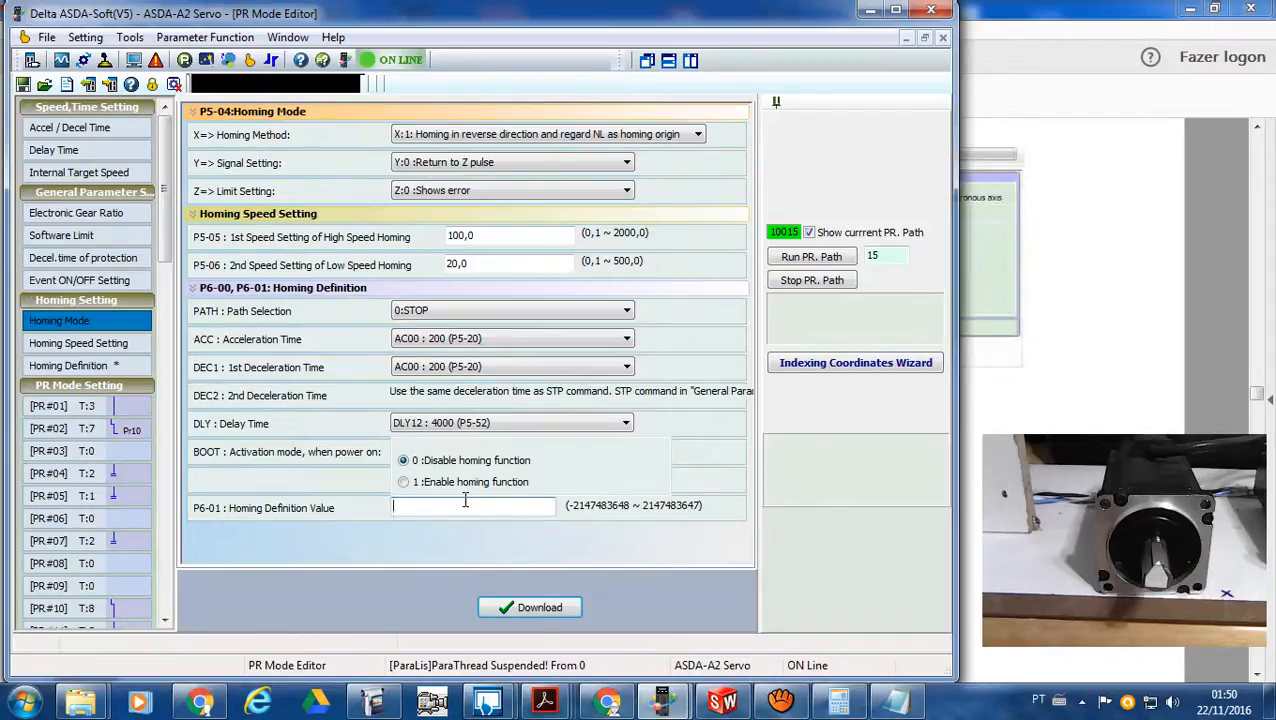
pyautogui.write('-500')
pyautogui.click(600, 605)
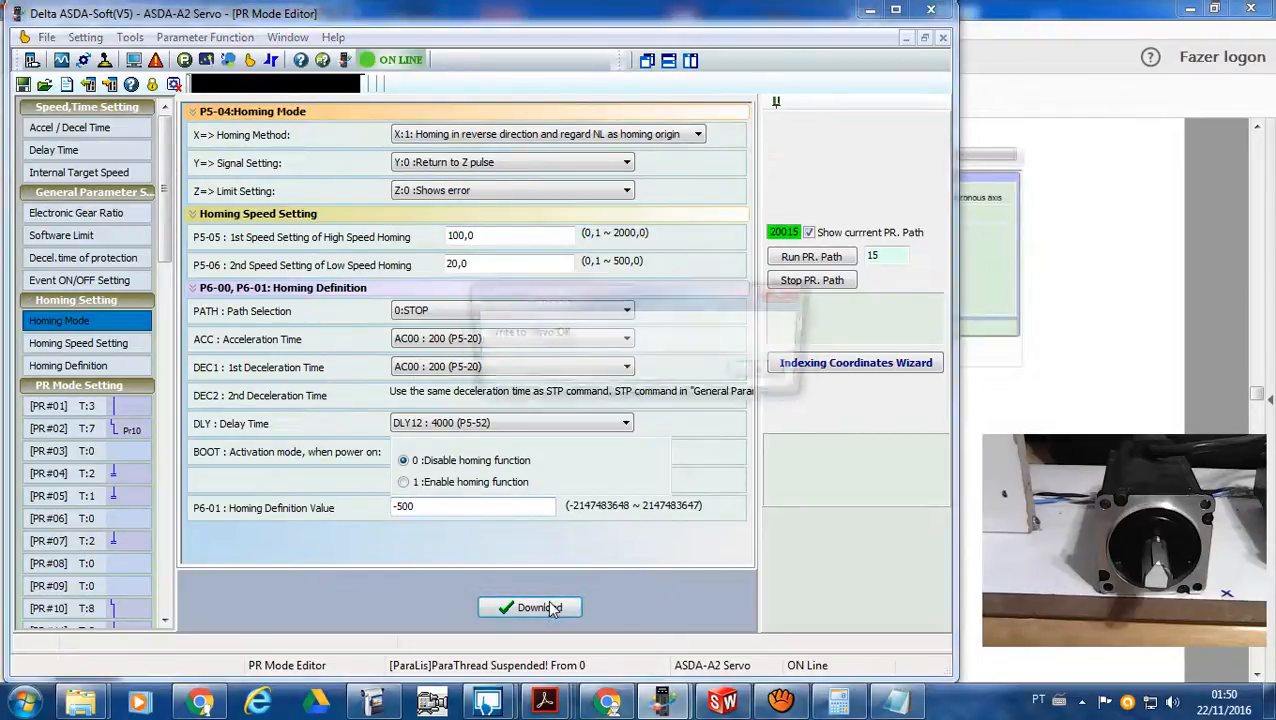
pyautogui.click(760, 373)
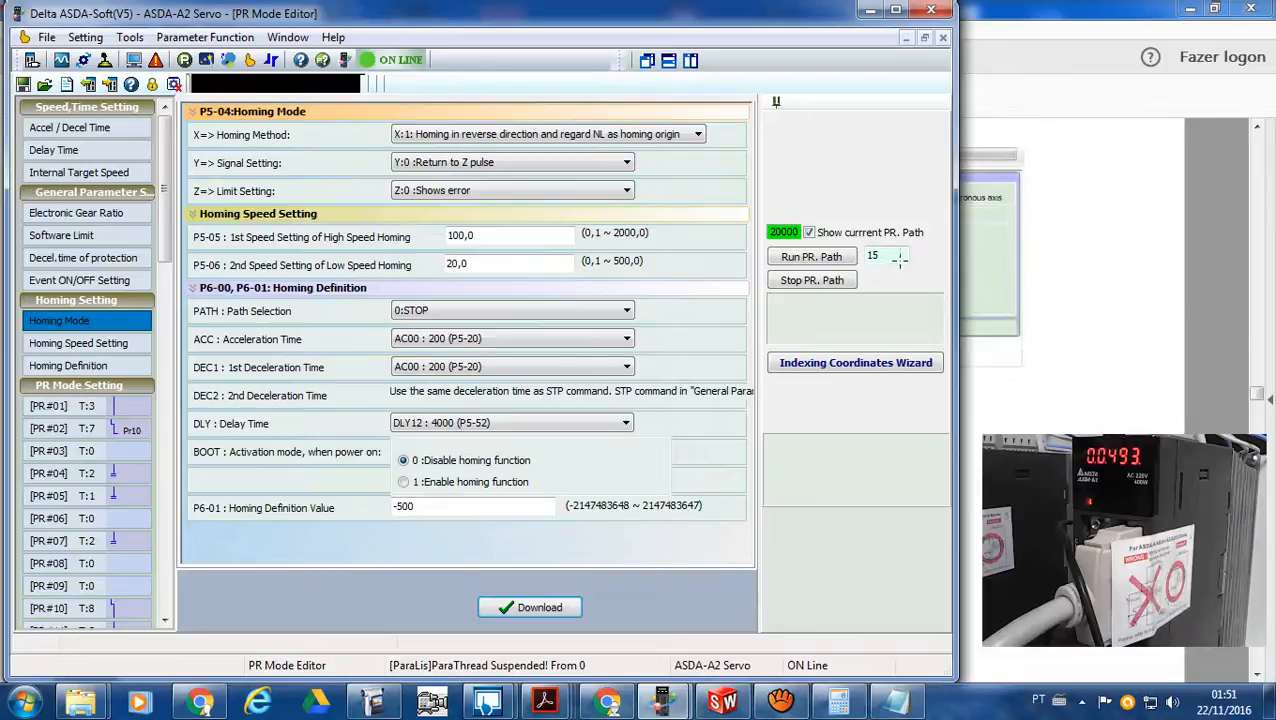
# - Set the PR path to run back to 4 and run it with the new homing definition
pyautogui.moveTo(900, 257); pyautogui.dragTo(857, 256)
pyautogui.write('4')
pyautogui.click(824, 260)
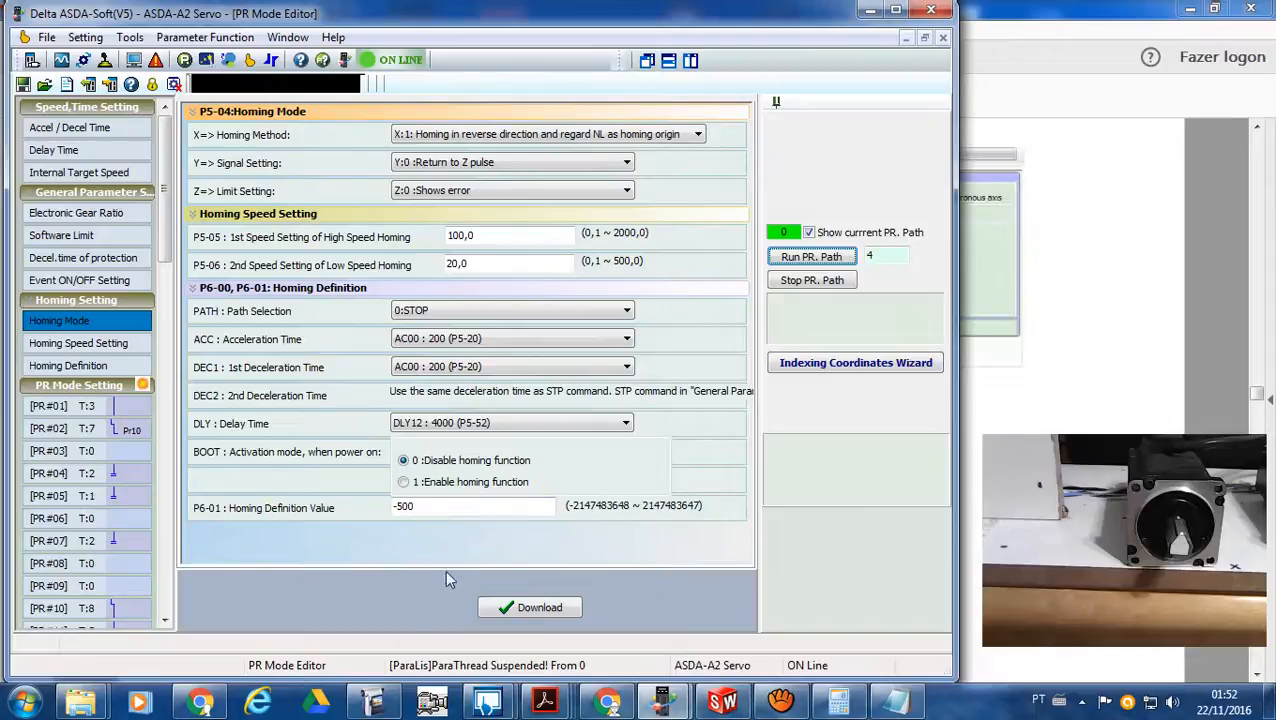
# - Set PR#04's target speed index to POV02 : 100,0 (P5-62), download it to the servo, and run the path
pyautogui.click(140, 472)
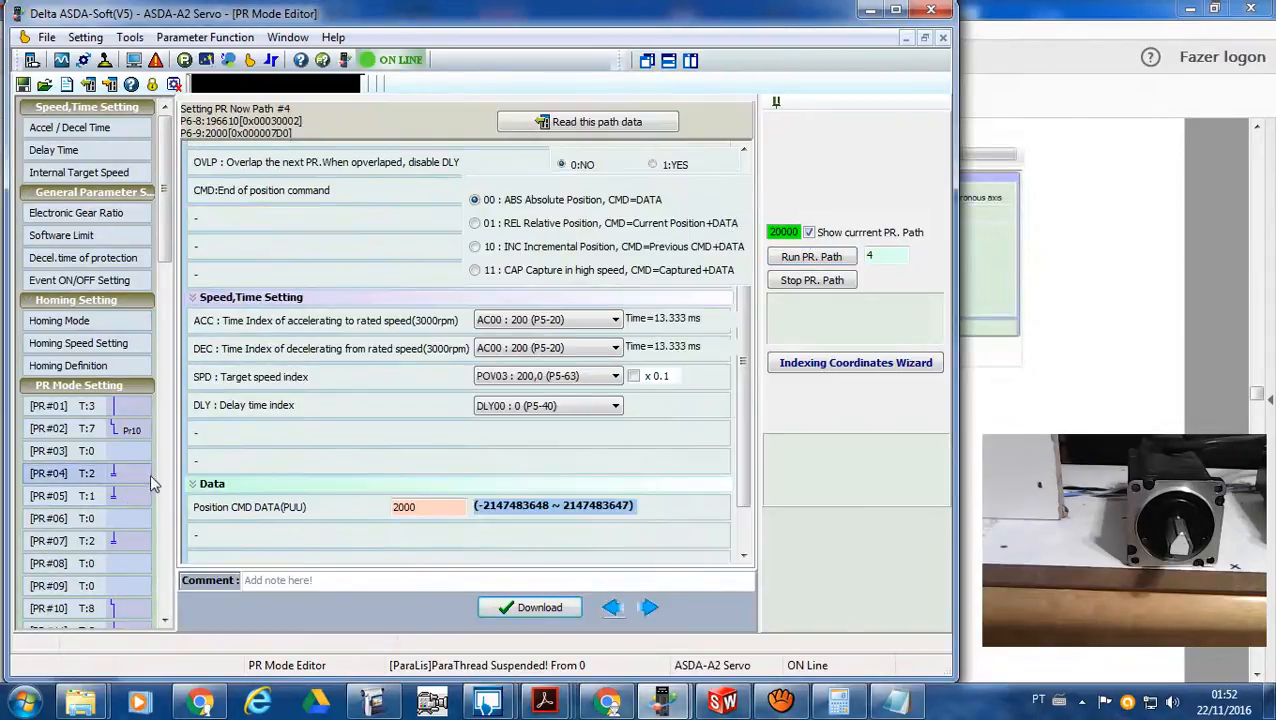
pyautogui.click(616, 380)
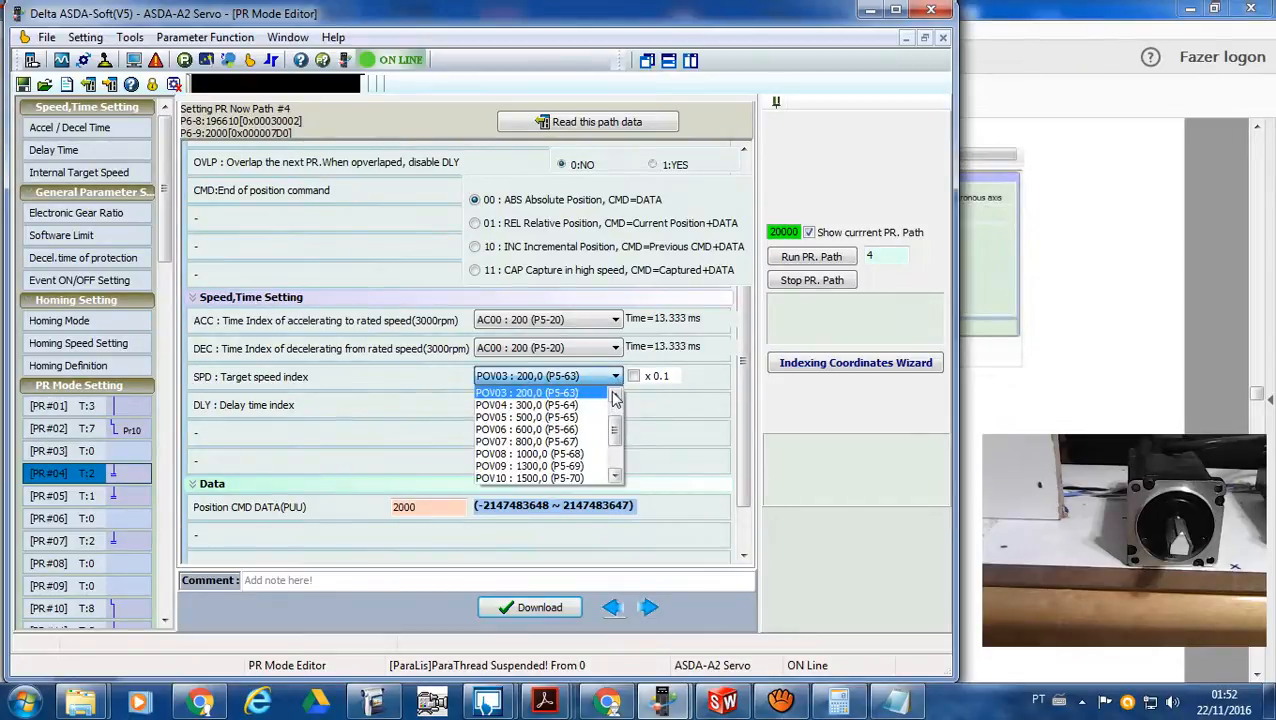
pyautogui.click(615, 395)
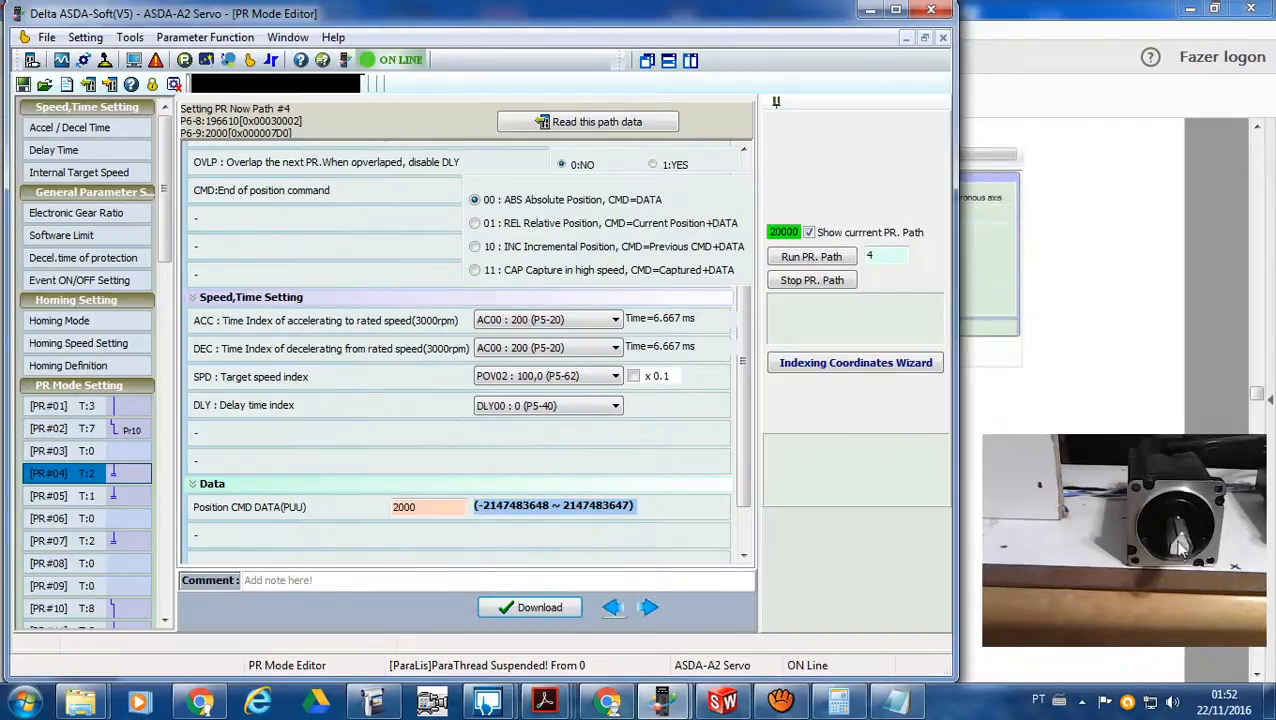
pyautogui.click(552, 610)
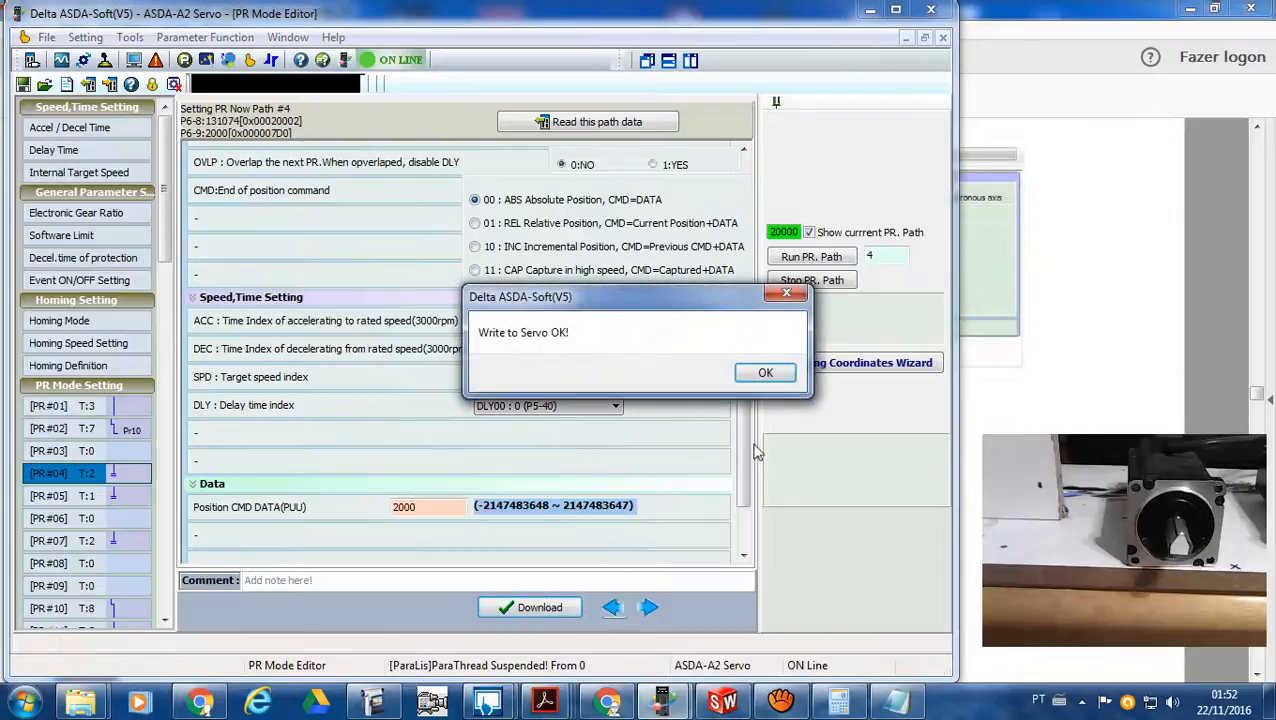
pyautogui.click(784, 377)
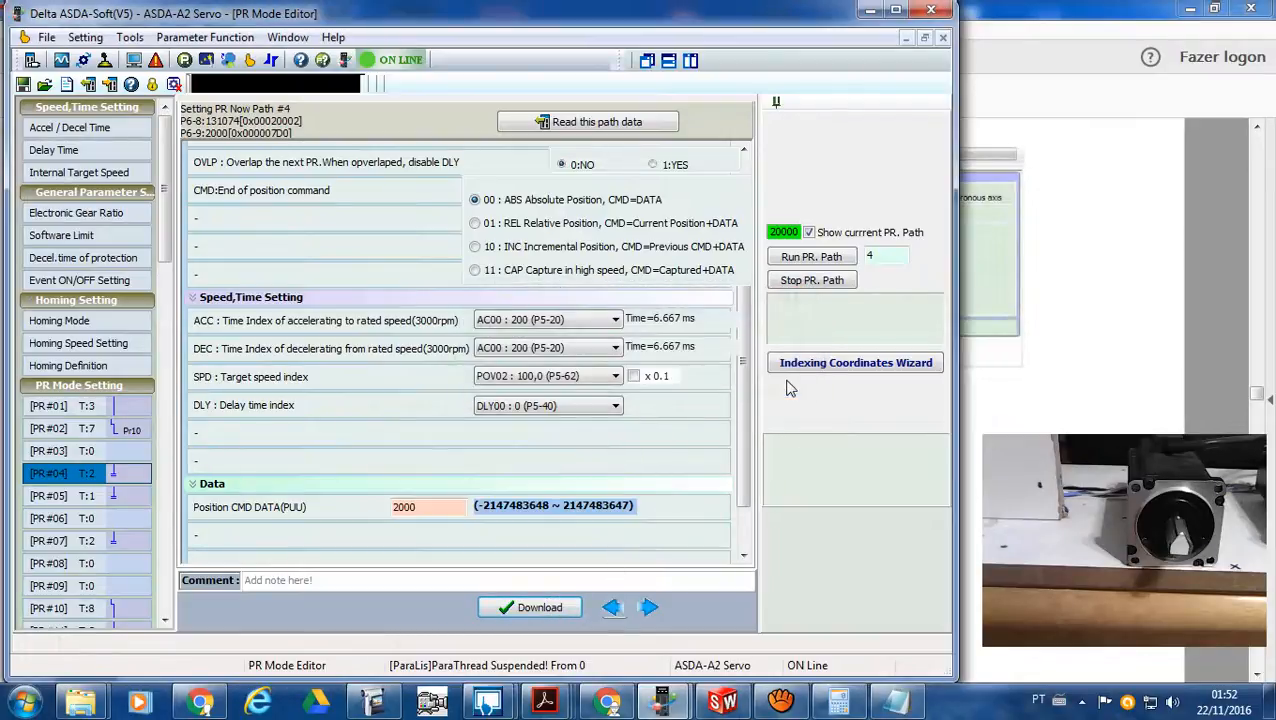
pyautogui.click(828, 264)
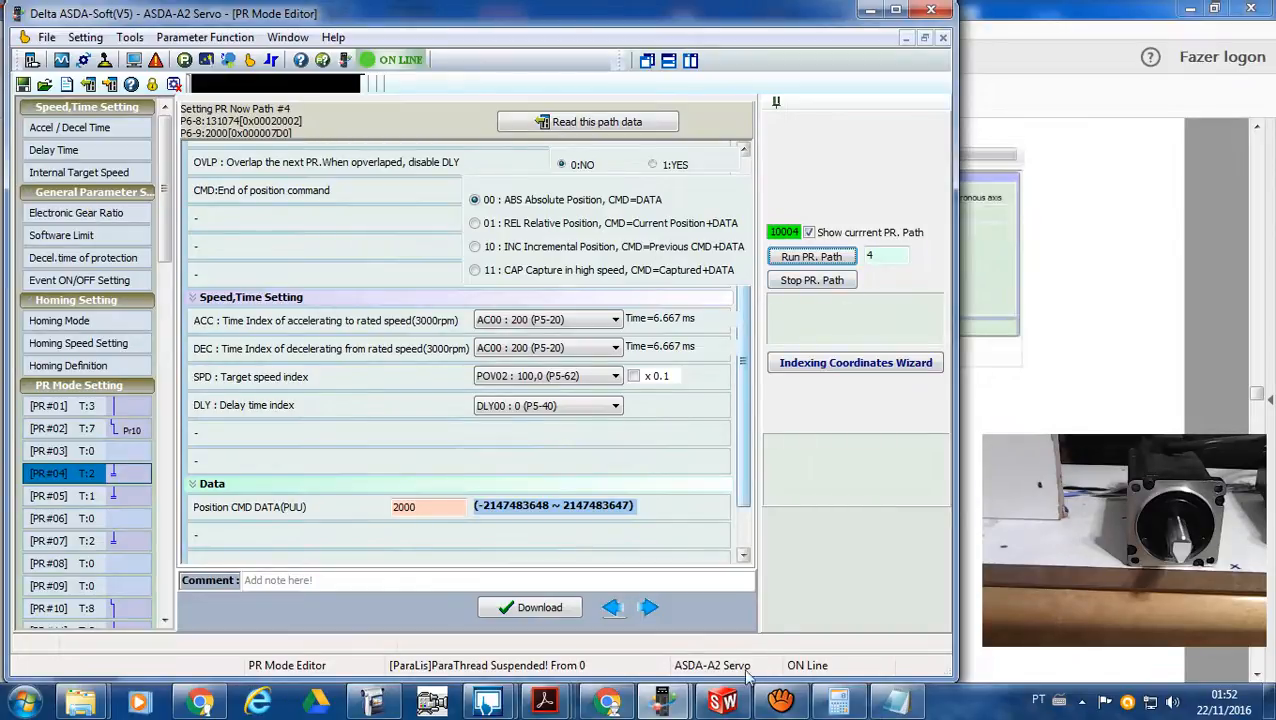
# - Switch to the application notes PDF in Acrobat Reader and examine the coordinate system shift, the compression axis traveling route and the system test steps
pyautogui.moveTo(565, 700)
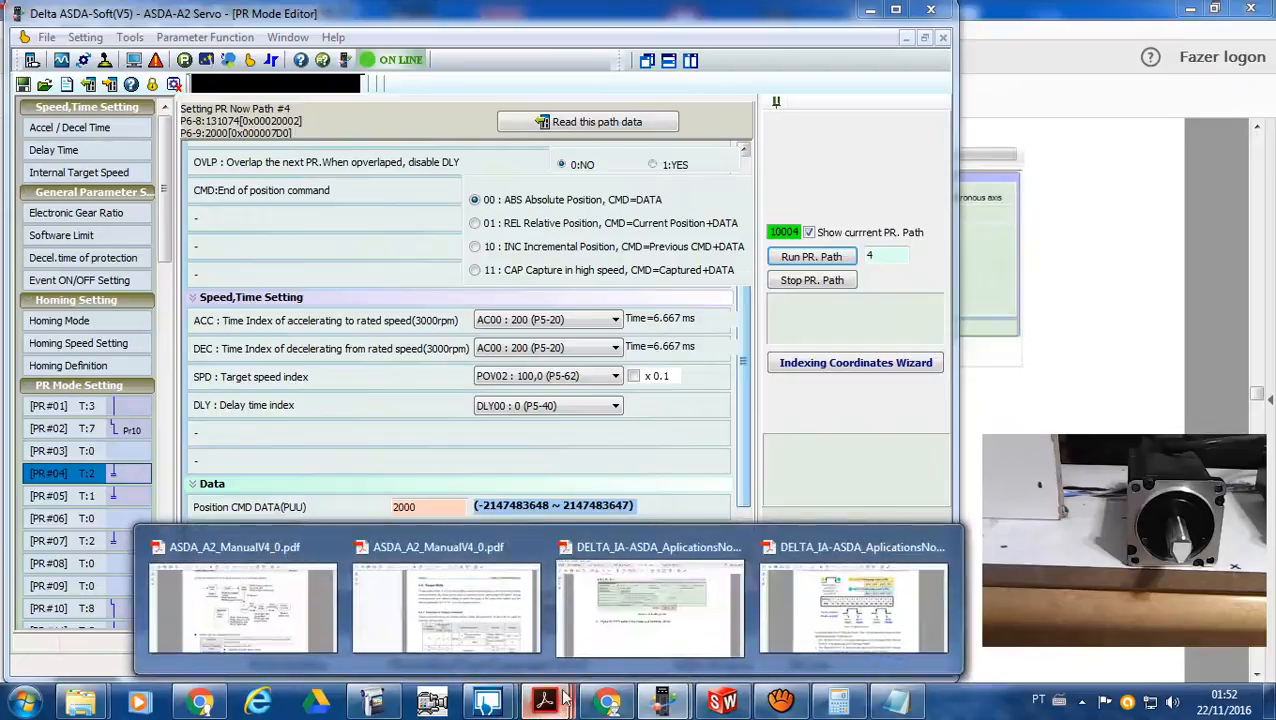
pyautogui.click(631, 636)
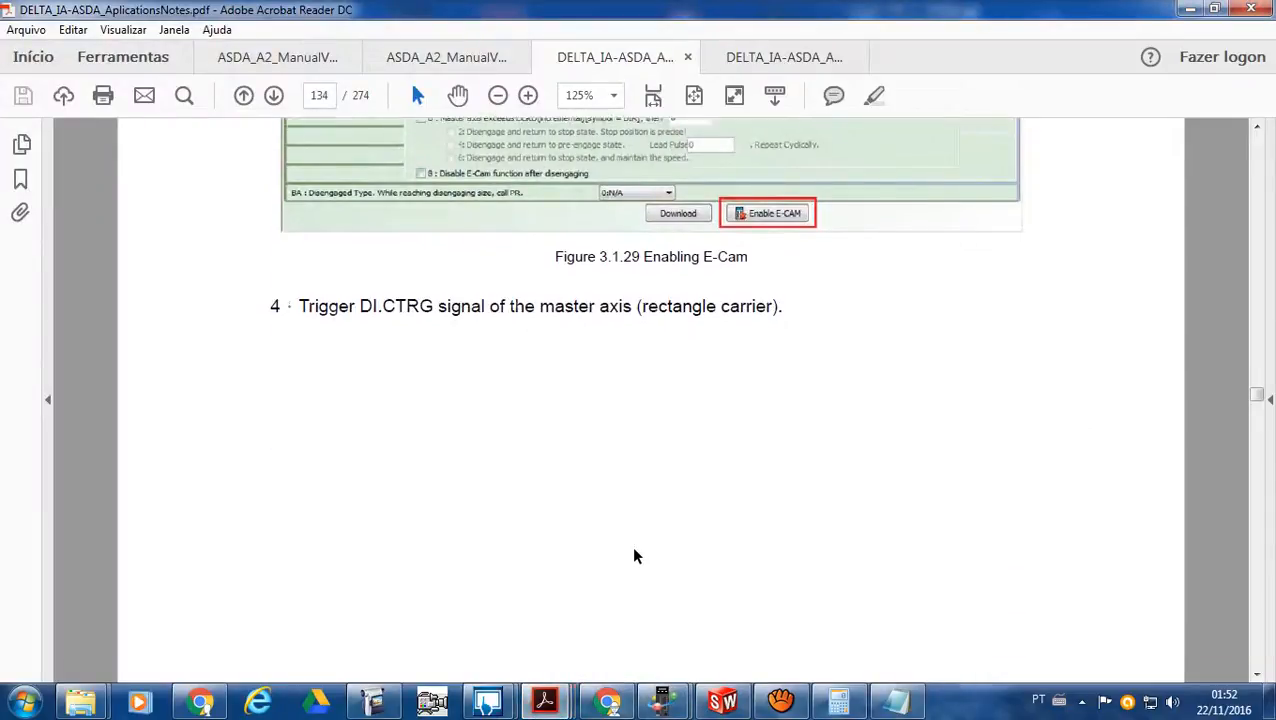
pyautogui.scroll(10, 633, 556)
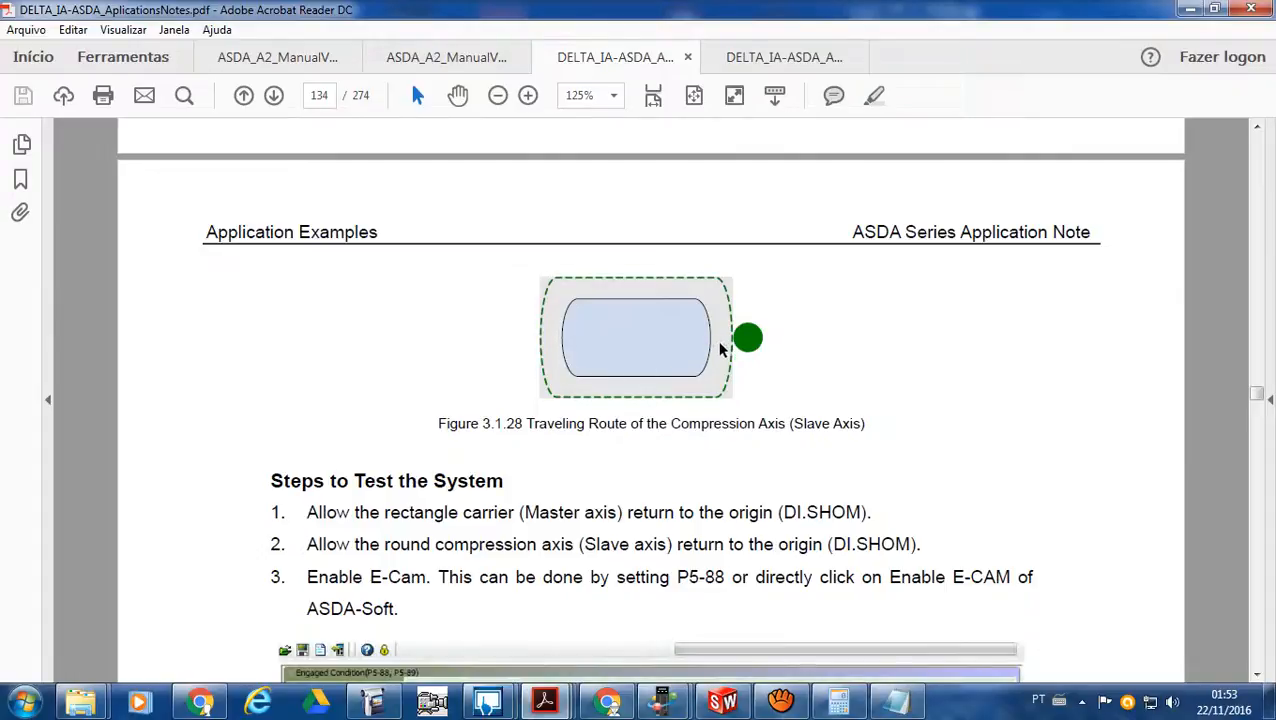
pyautogui.scroll(-3, 716, 375)
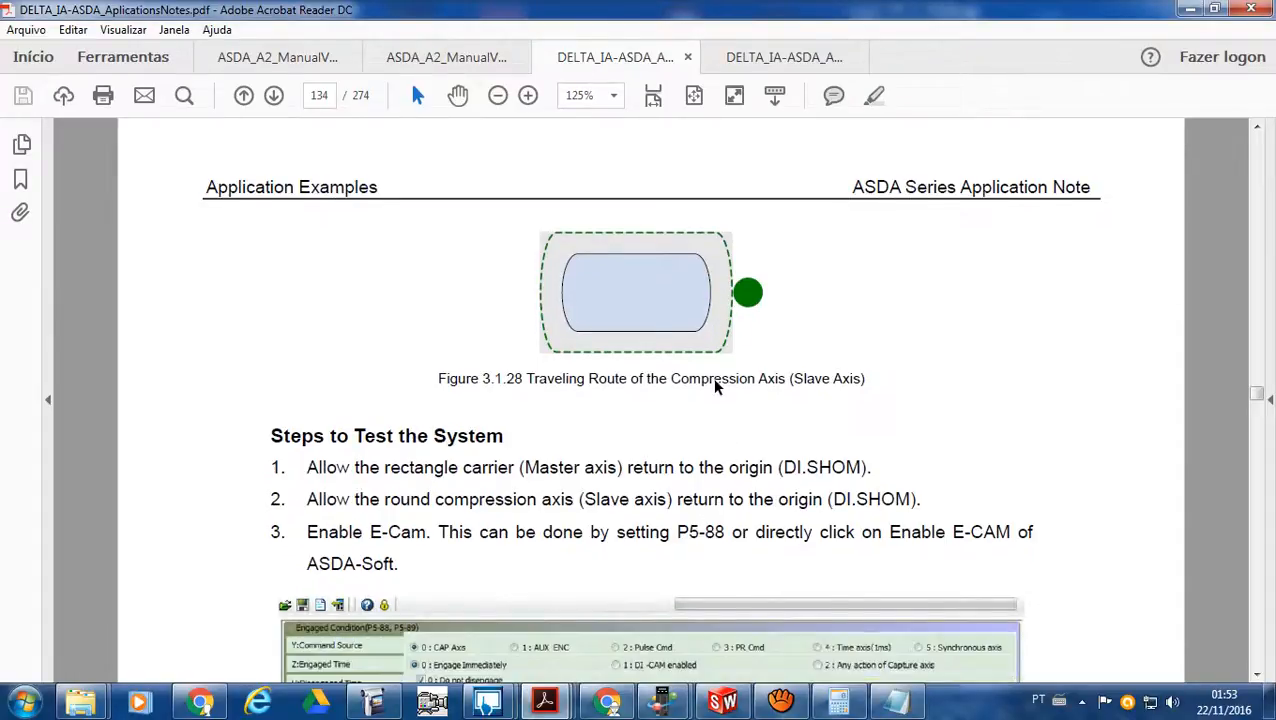
pyautogui.scroll(-3, 712, 394)
pyautogui.scroll(10, 712, 394)
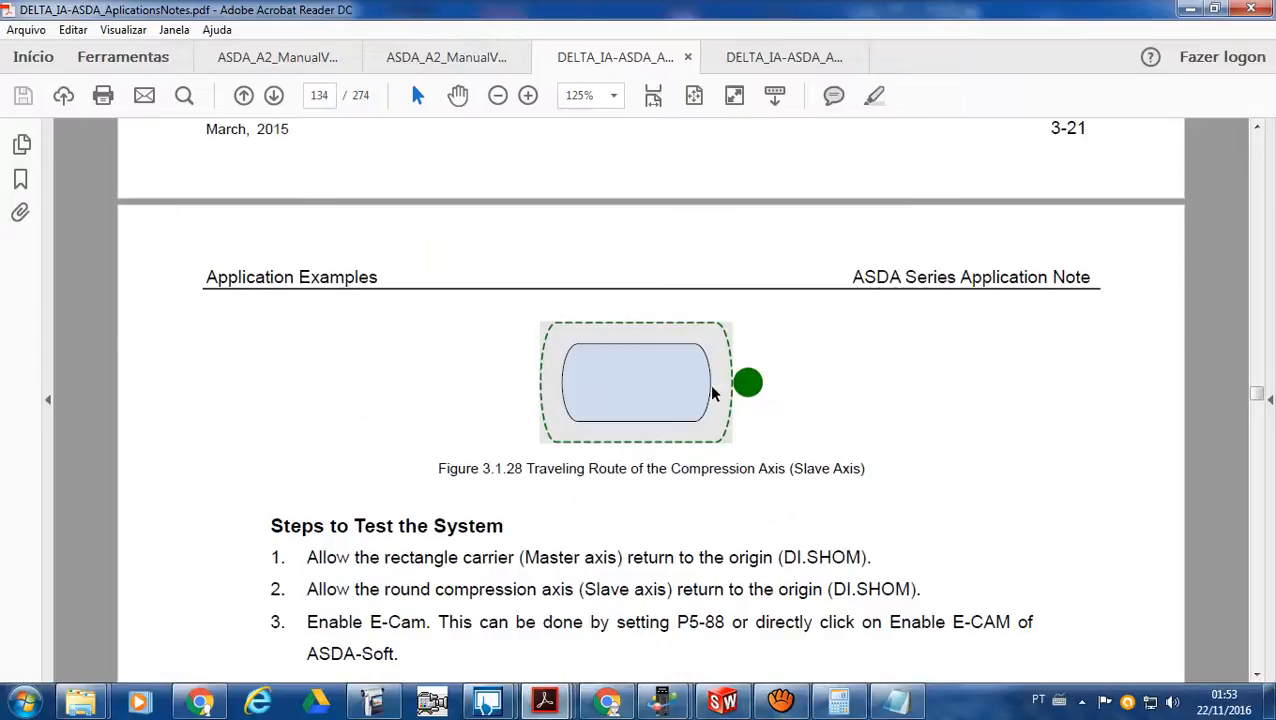
pyautogui.scroll(5, 712, 394)
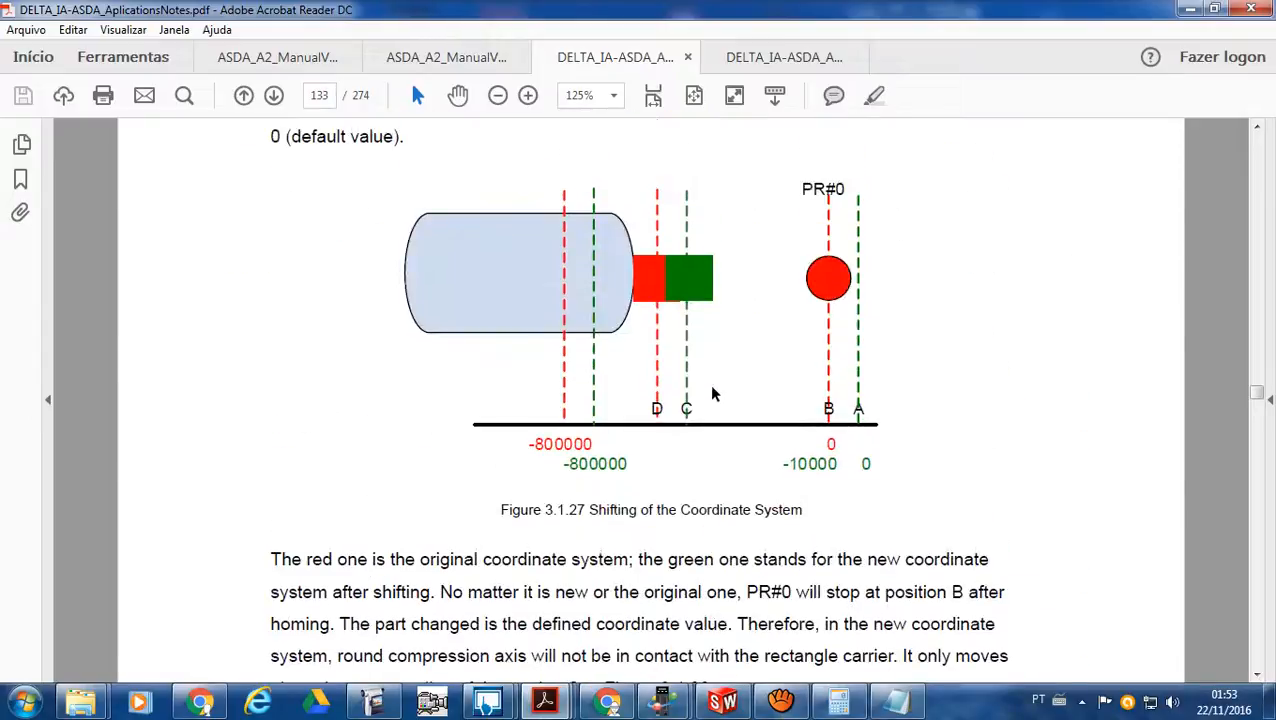
pyautogui.scroll(-12, 712, 394)
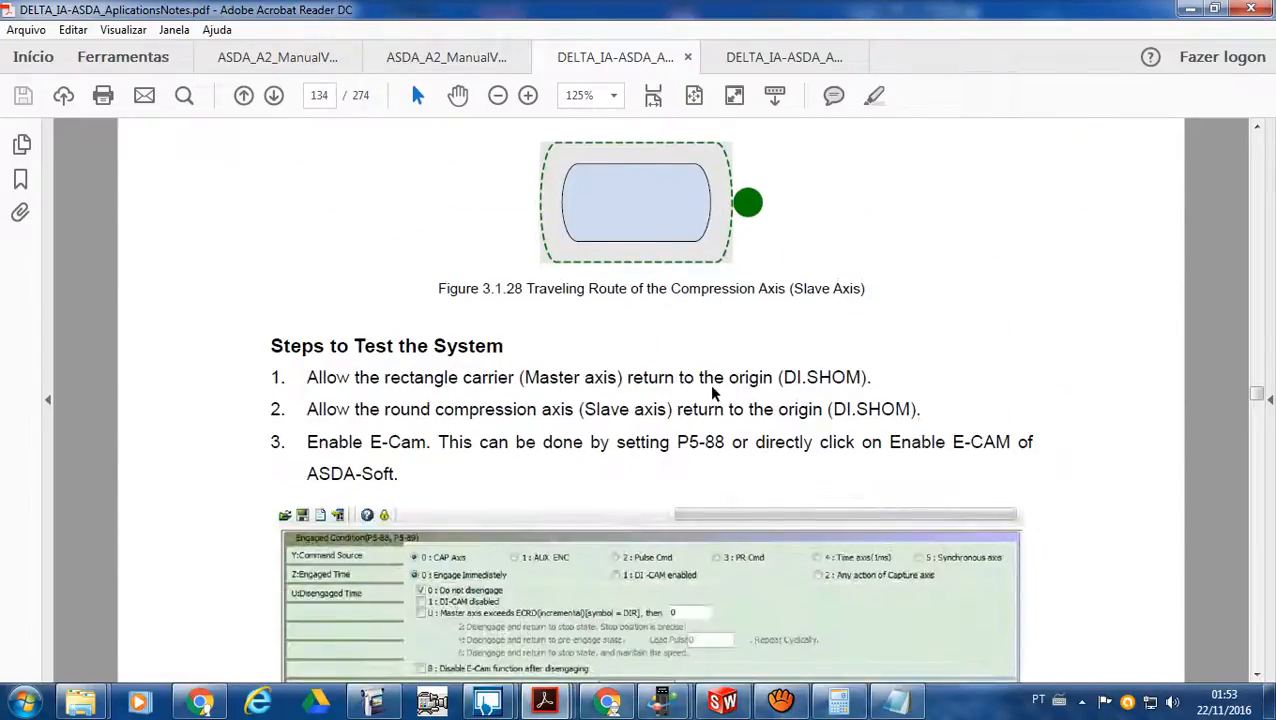
pyautogui.scroll(-3, 712, 394)
pyautogui.scroll(-10, 712, 392)
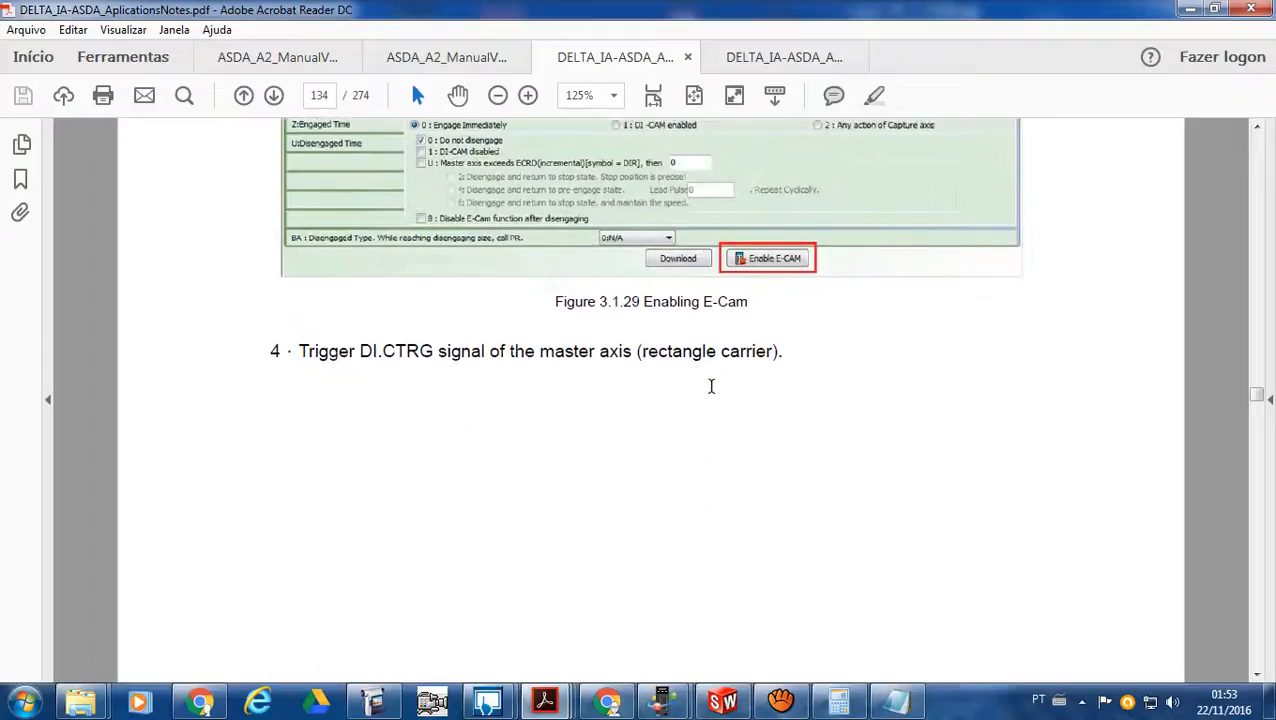
pyautogui.scroll(-3, 712, 394)
pyautogui.scroll(11, 703, 393)
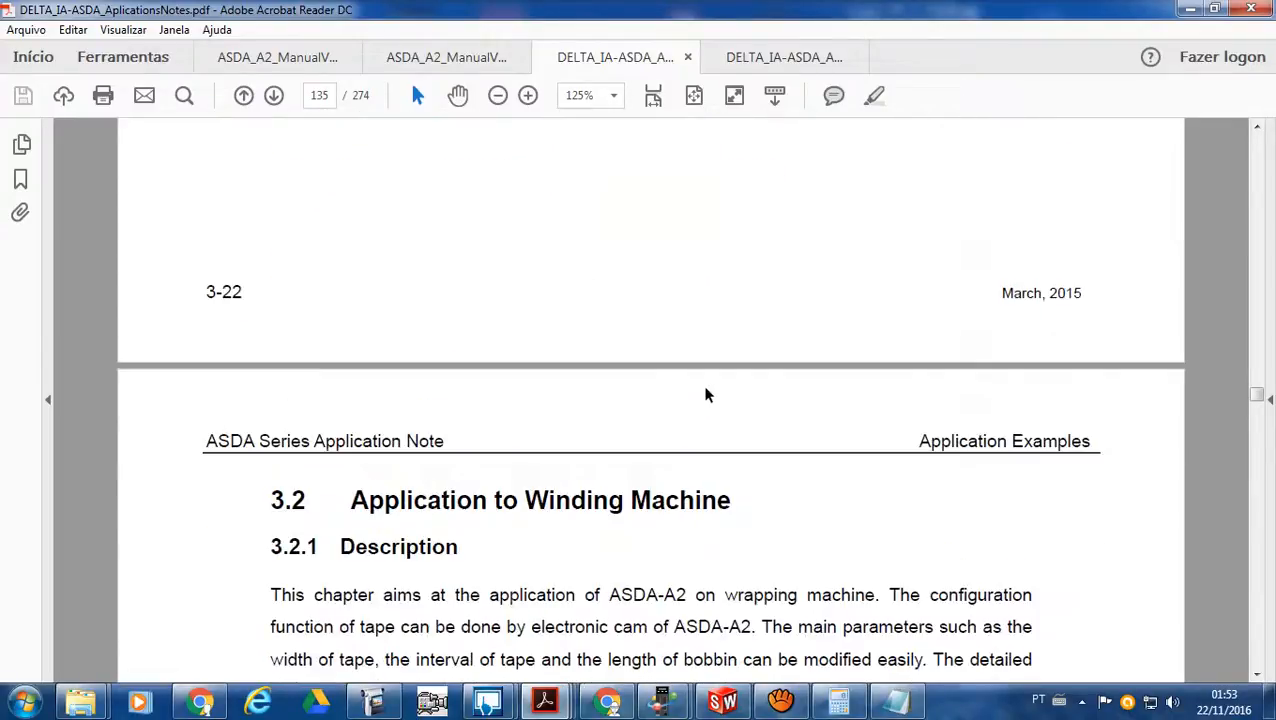
# - Review the PR#0 Homing Definition Value setting and its coordinate shift explanation, along with the instructions for enabling E-Cam and triggering DI.CTRG
pyautogui.scroll(20, 647, 366)
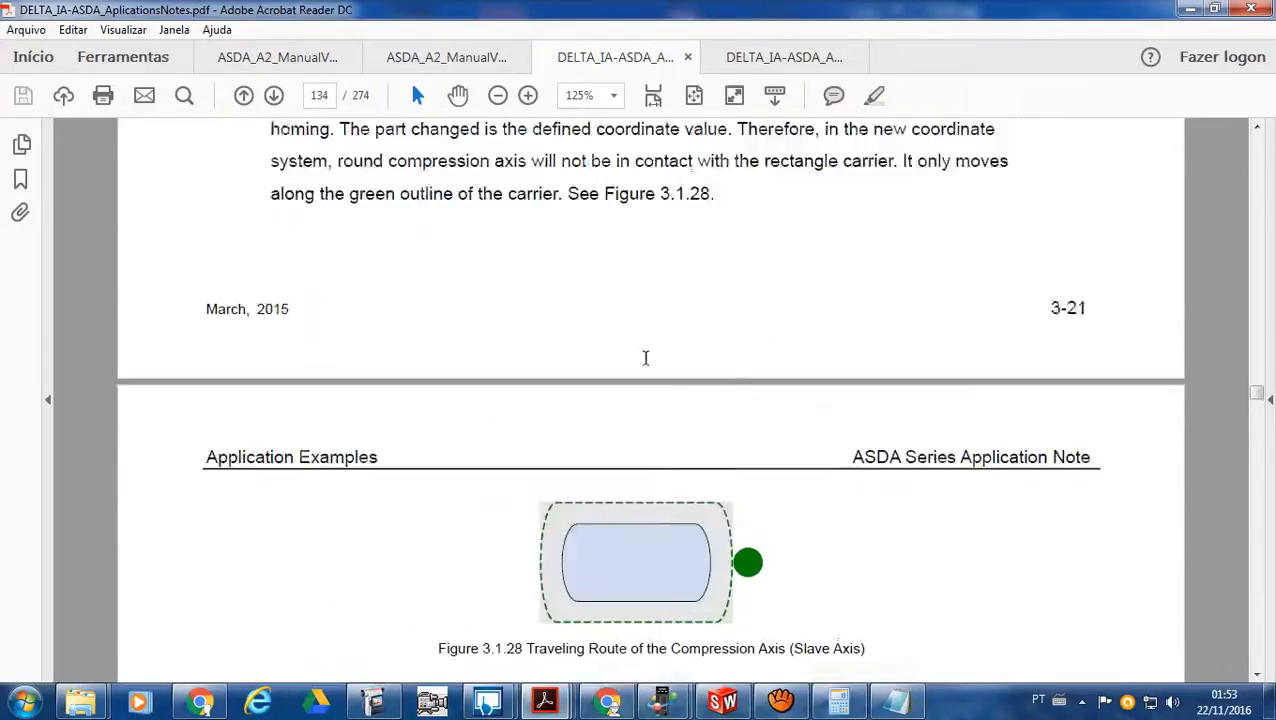
pyautogui.scroll(9, 647, 366)
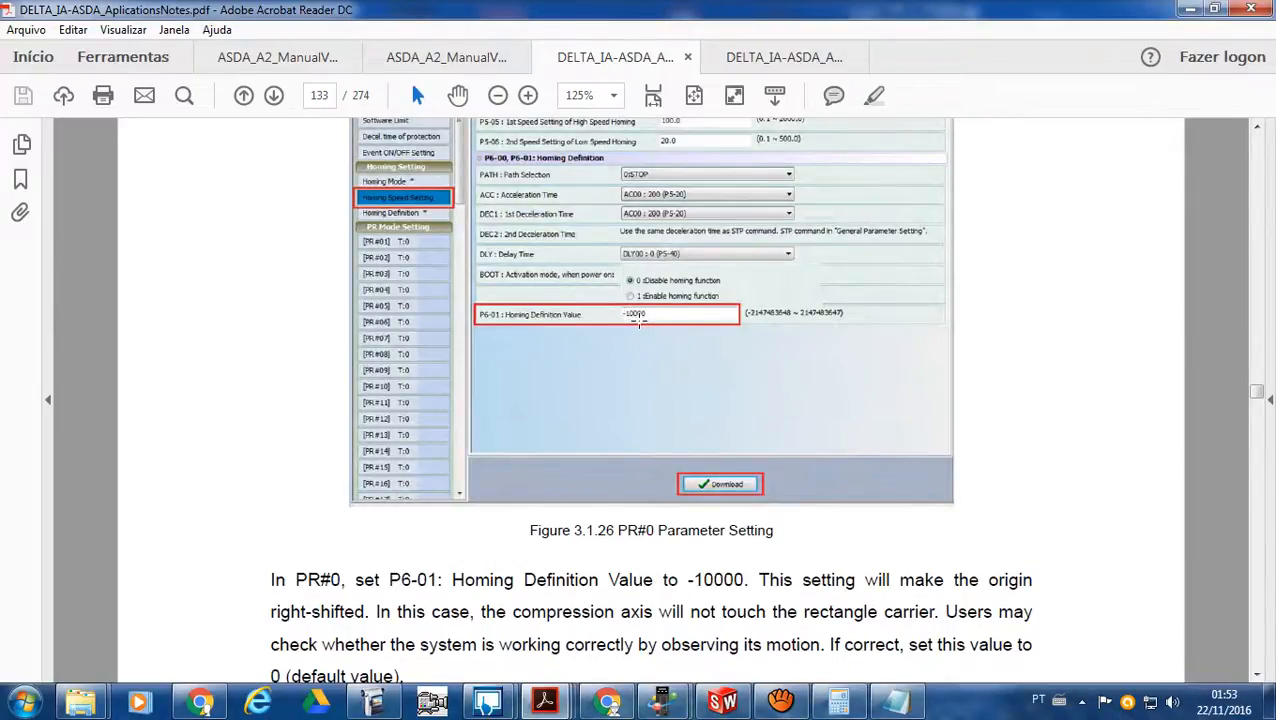
pyautogui.scroll(-10, 638, 318)
pyautogui.scroll(-10, 641, 285)
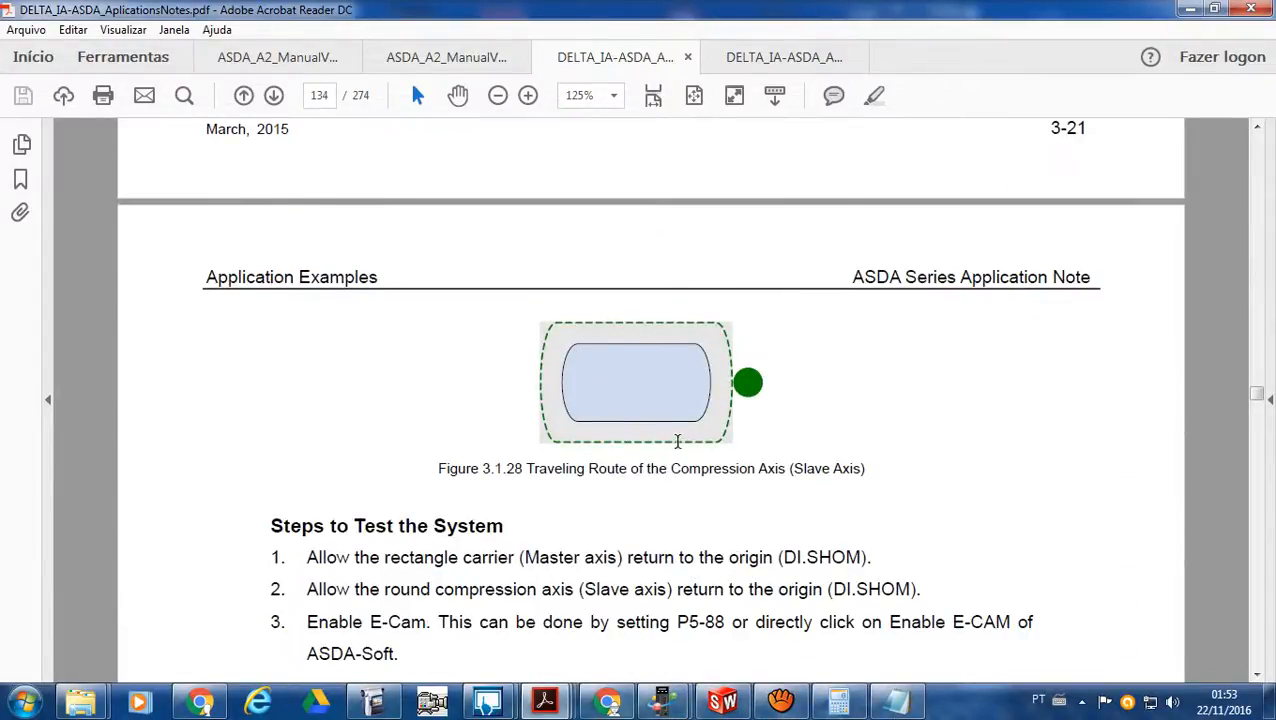
pyautogui.scroll(-8, 677, 441)
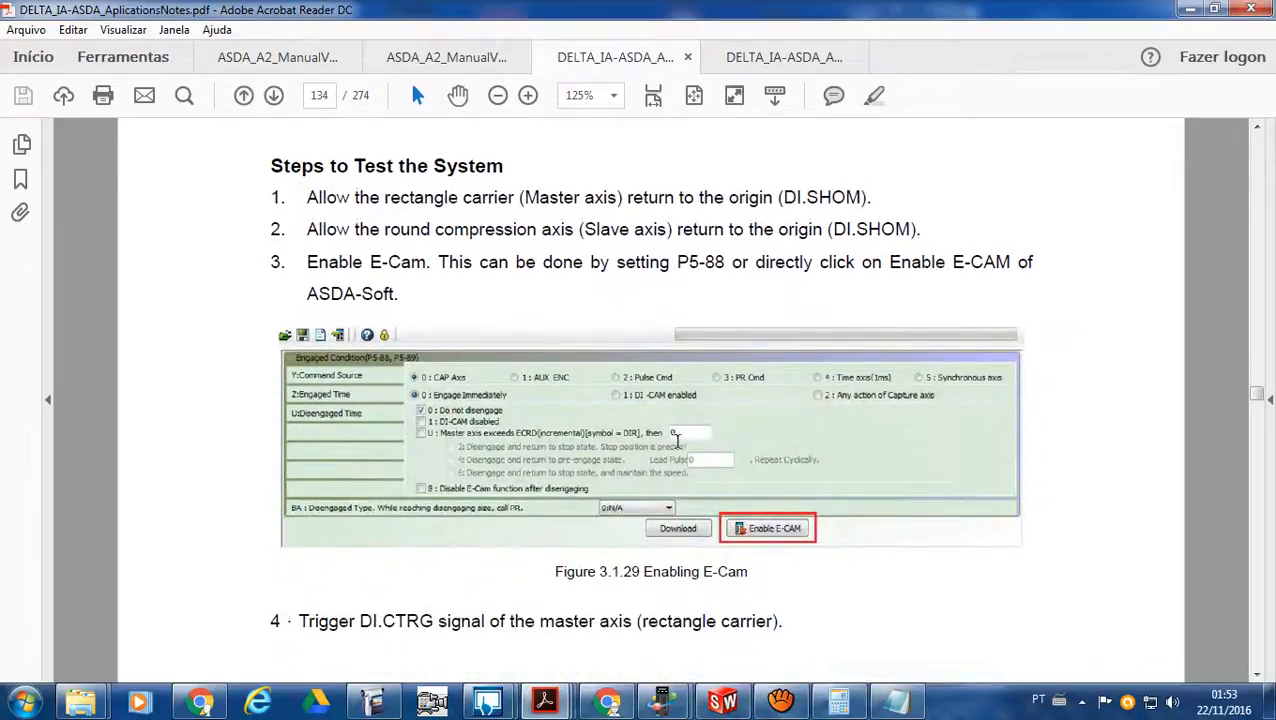
pyautogui.scroll(-1, 677, 441)
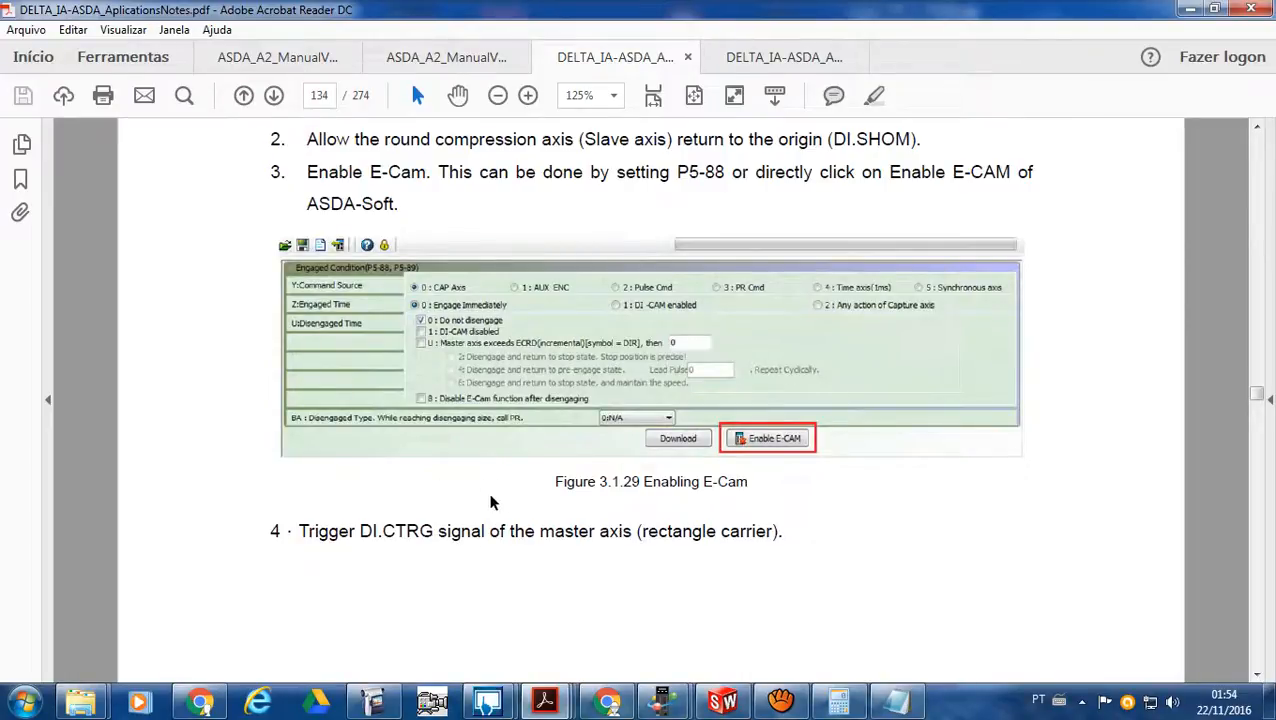
pyautogui.scroll(1, 497, 501)
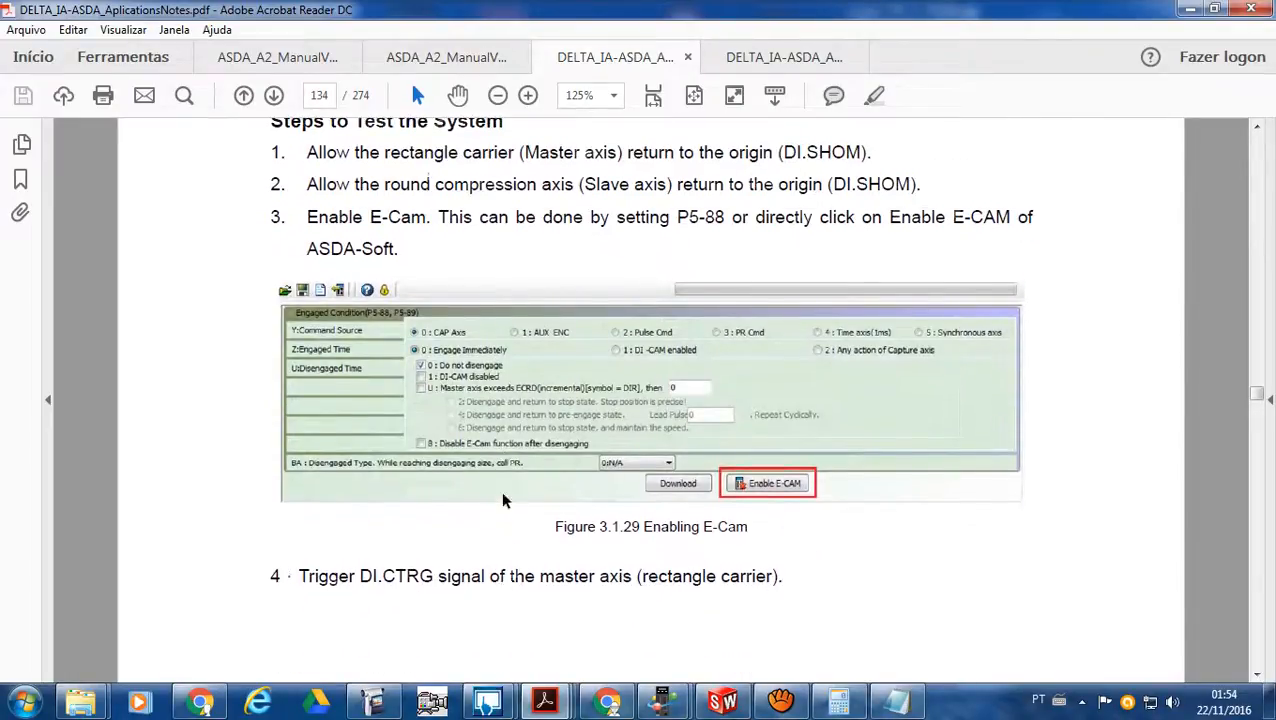
pyautogui.scroll(15, 503, 500)
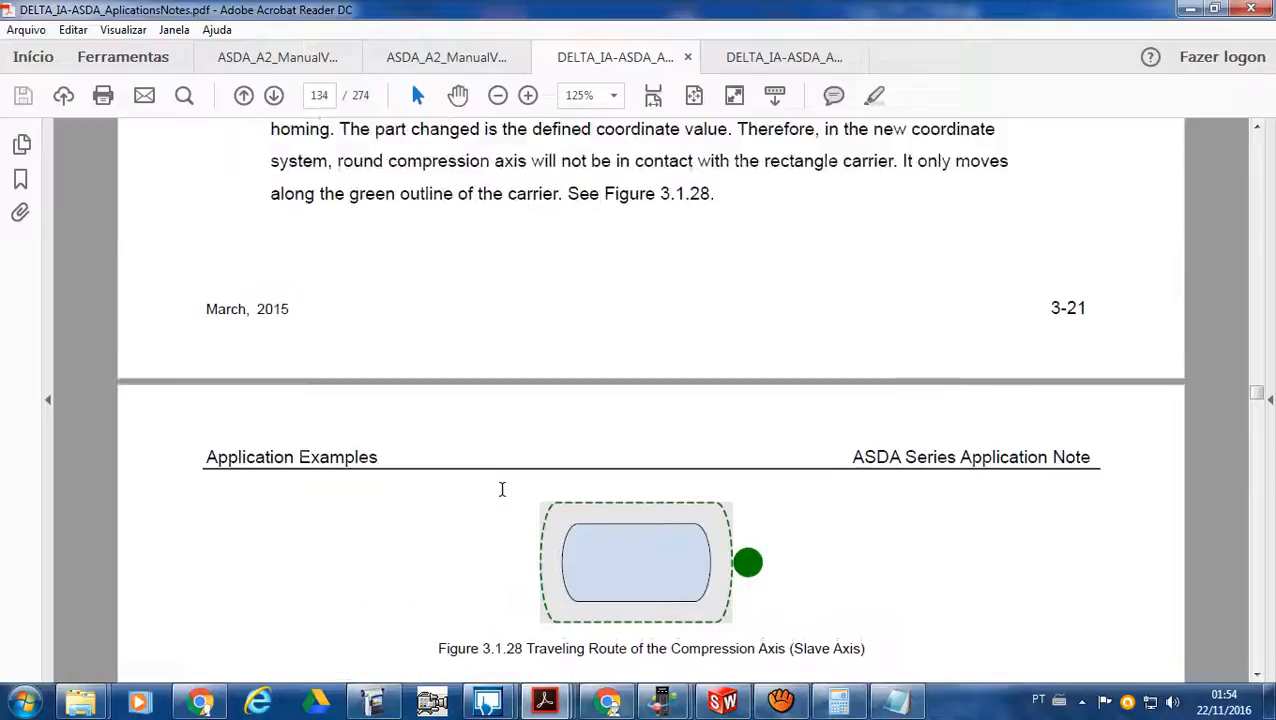
pyautogui.scroll(3, 502, 489)
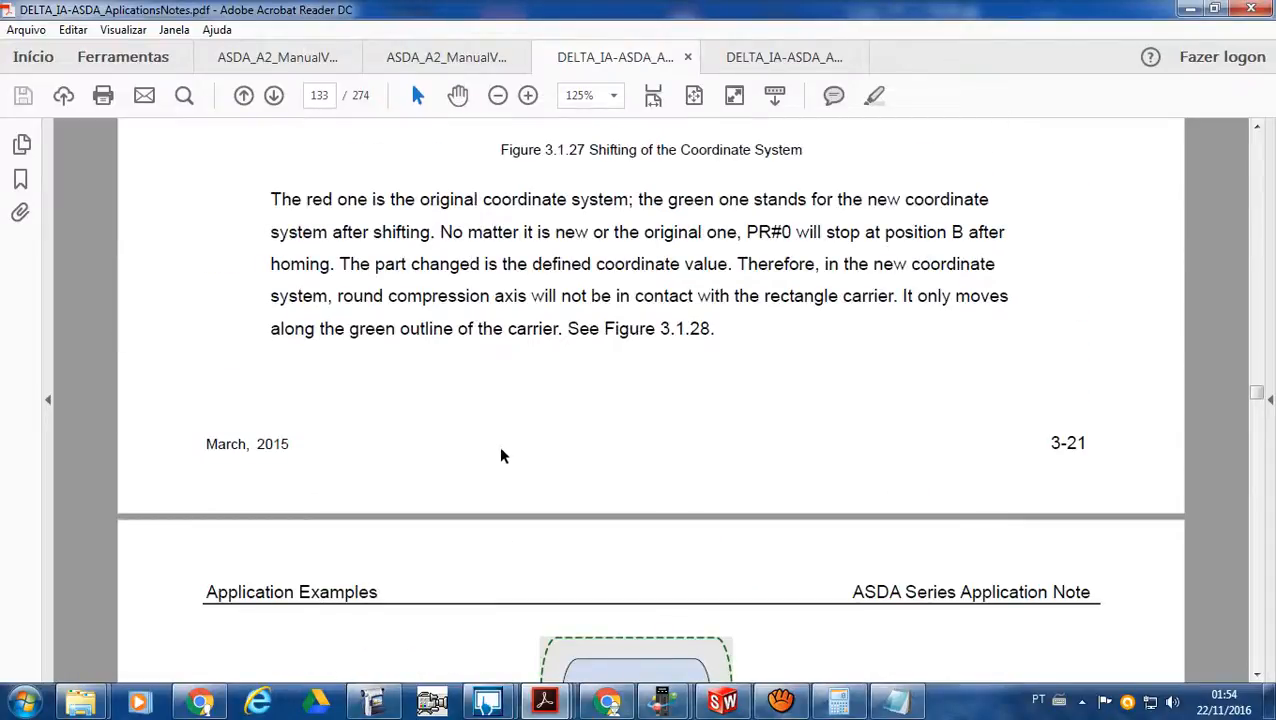
pyautogui.scroll(-11, 501, 471)
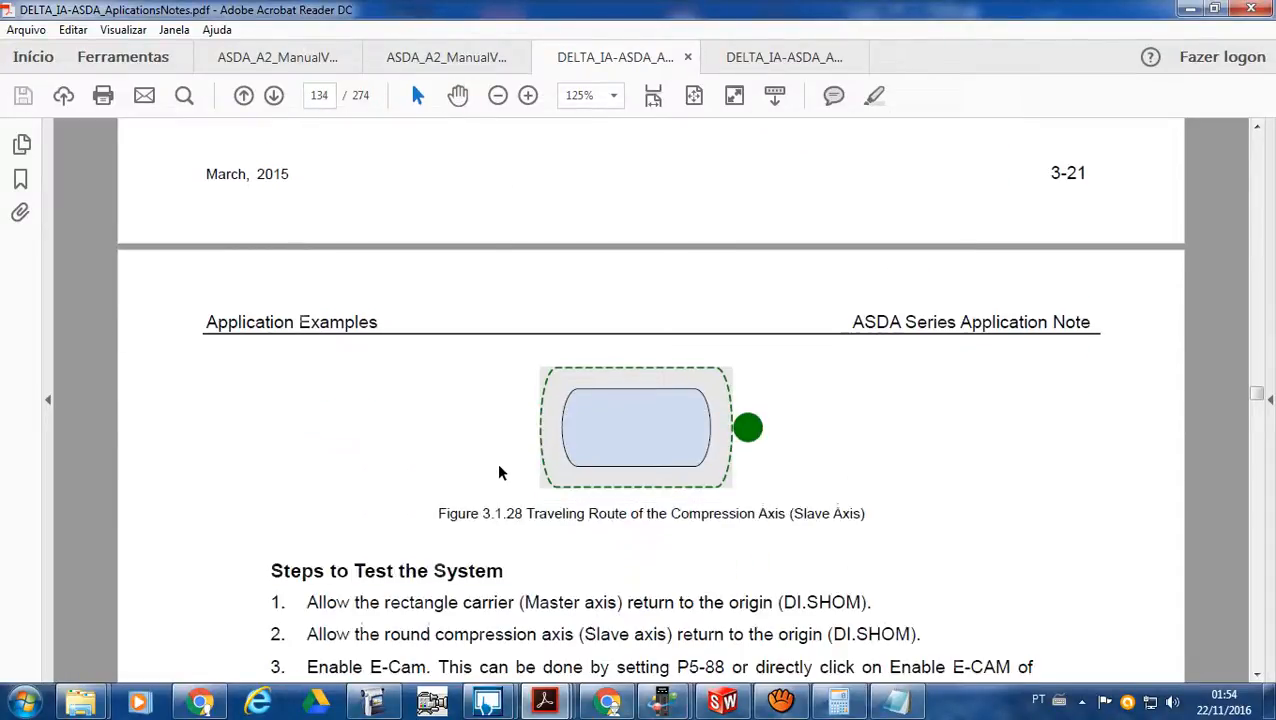
pyautogui.scroll(-2, 501, 471)
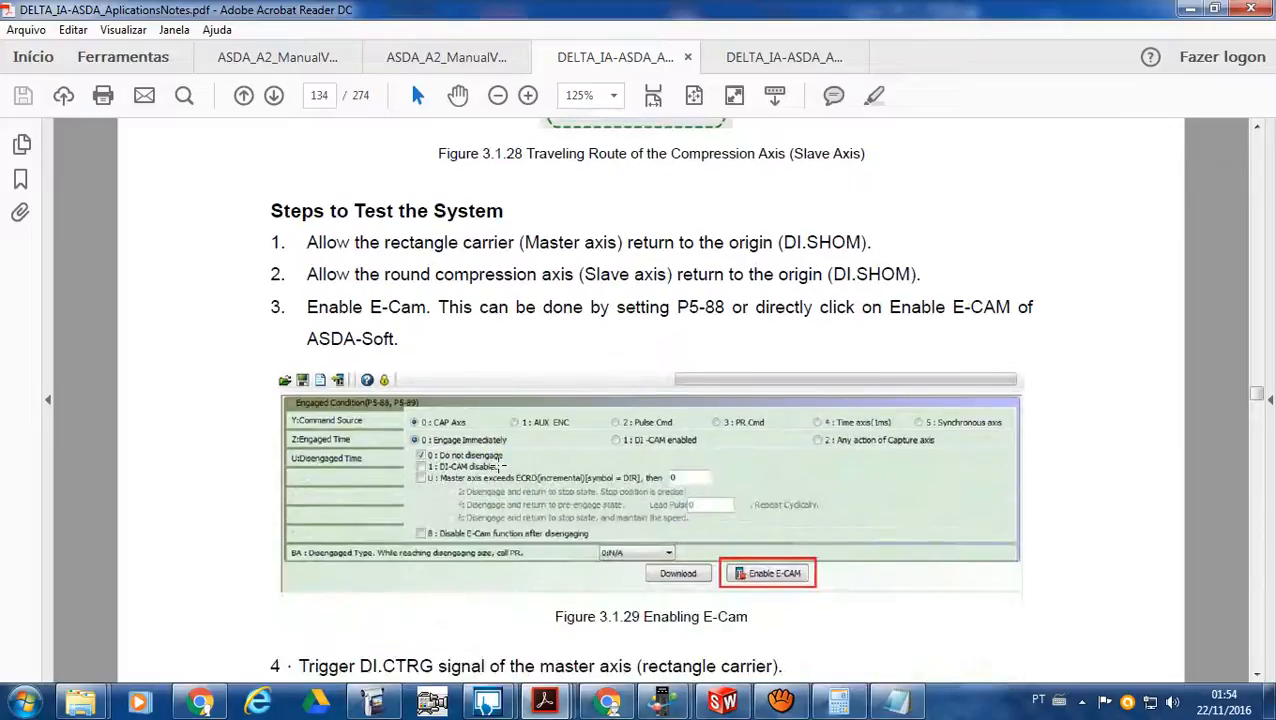